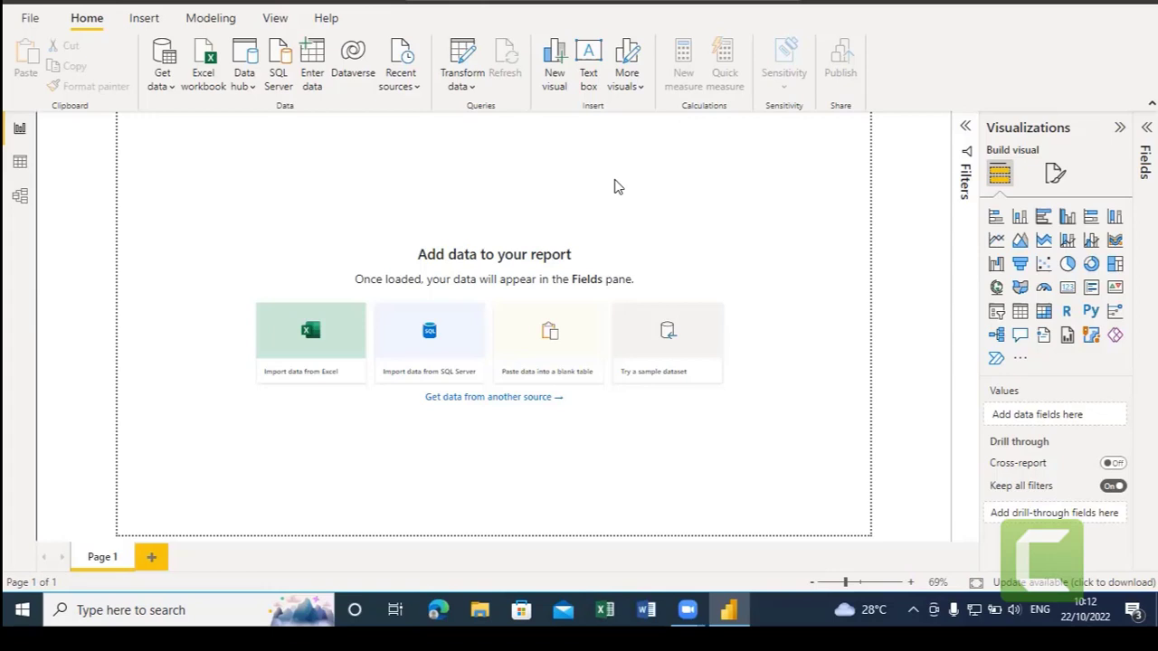
click(163, 88)
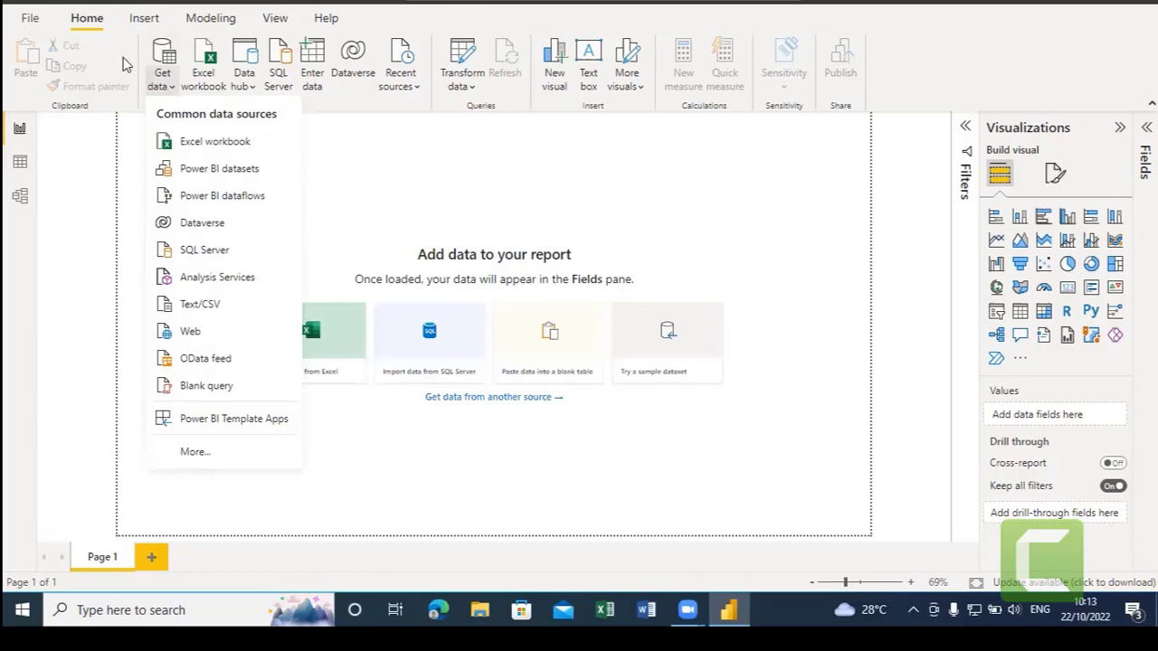
click(31, 25)
click(32, 25)
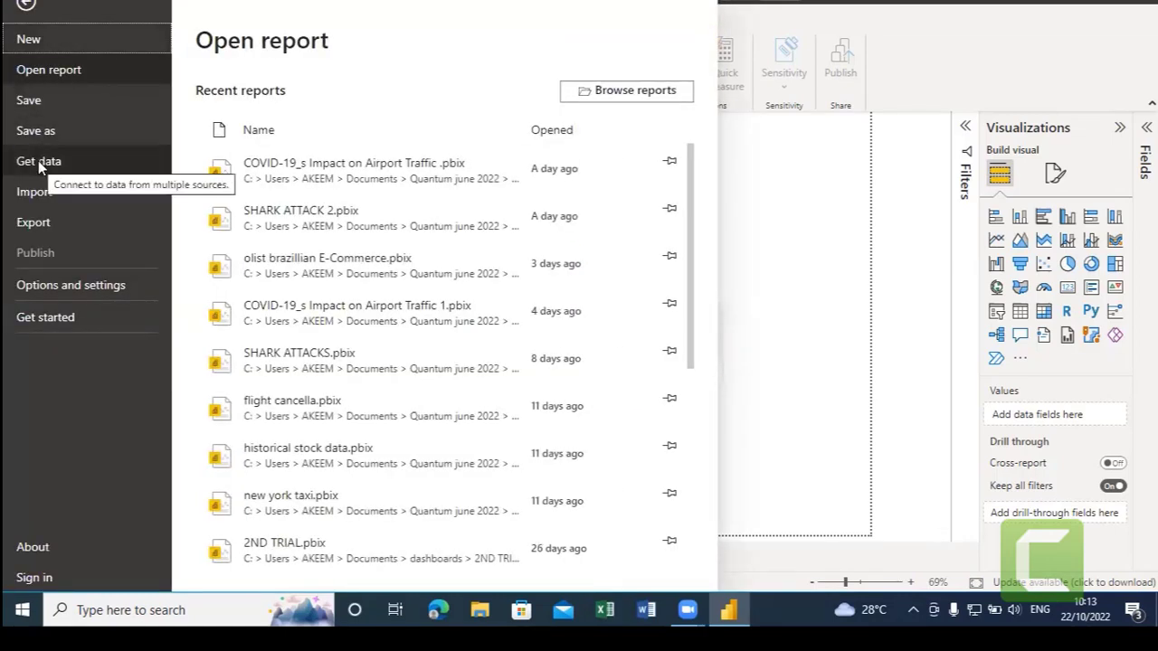
click(26, 11)
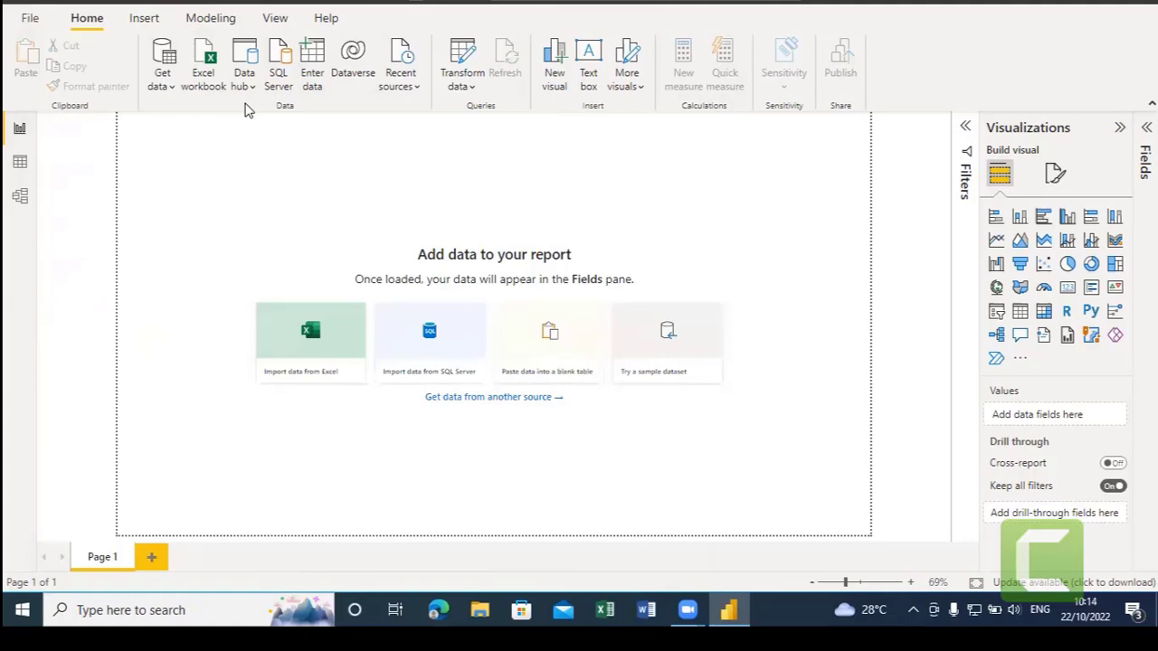
Look through the source files in OCTOBER DATA ANALYSIS, inside New folder and its Master Sales FY subfolder, in File Explorer.
click(479, 611)
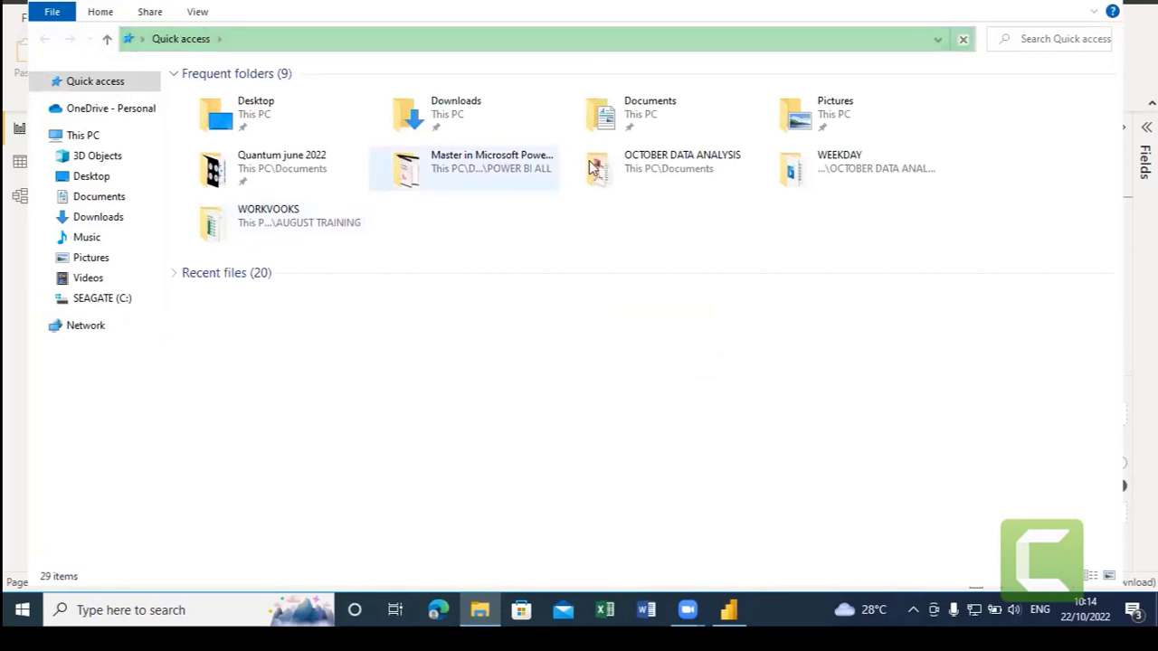
double_click(680, 165)
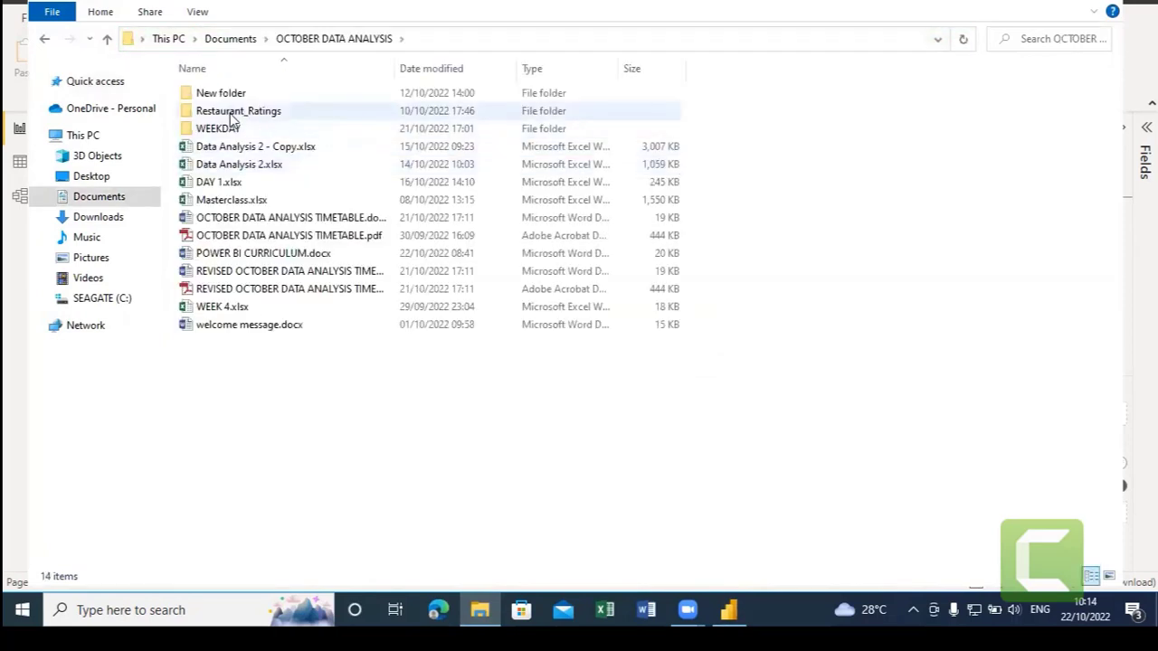
double_click(237, 94)
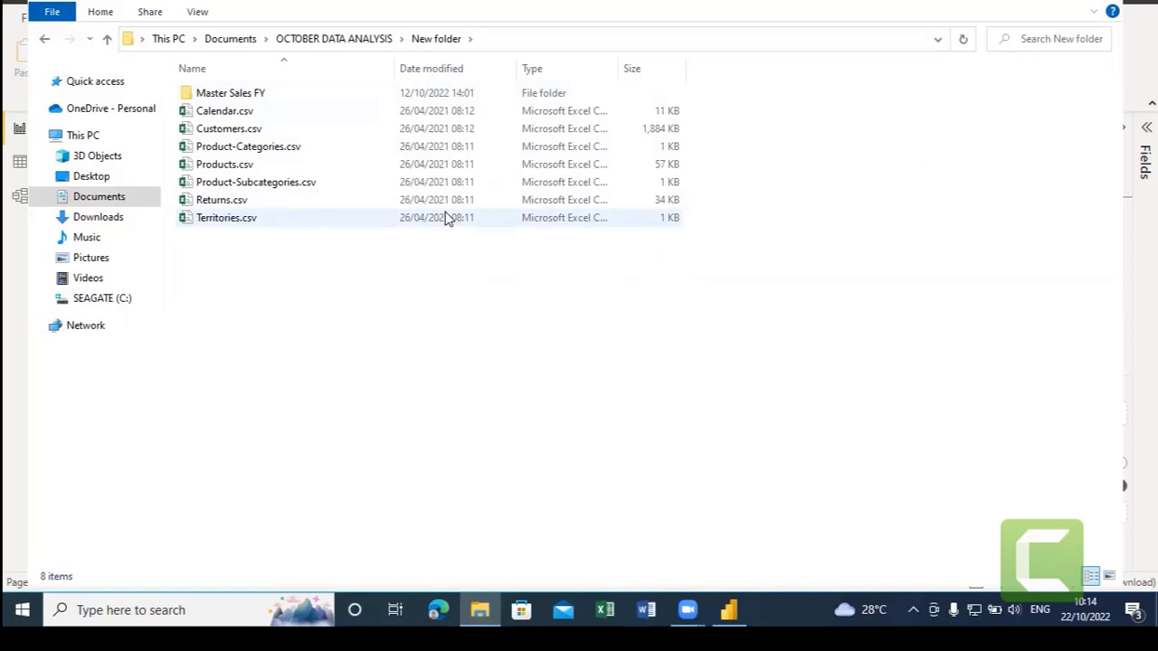
double_click(284, 95)
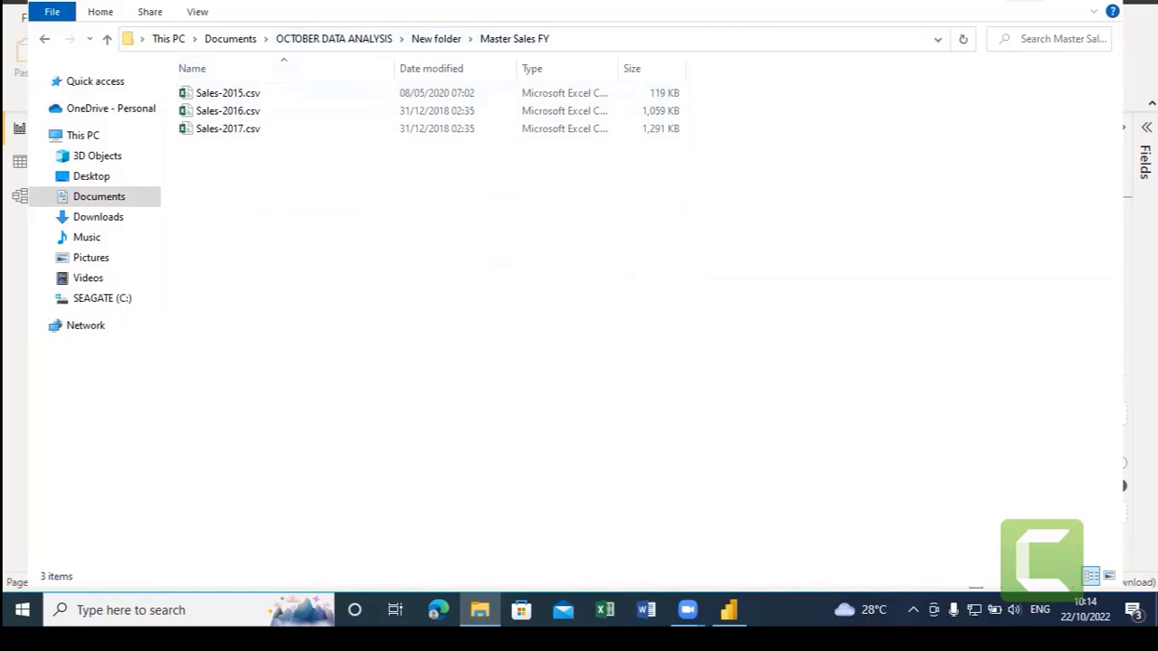
click(1025, 0)
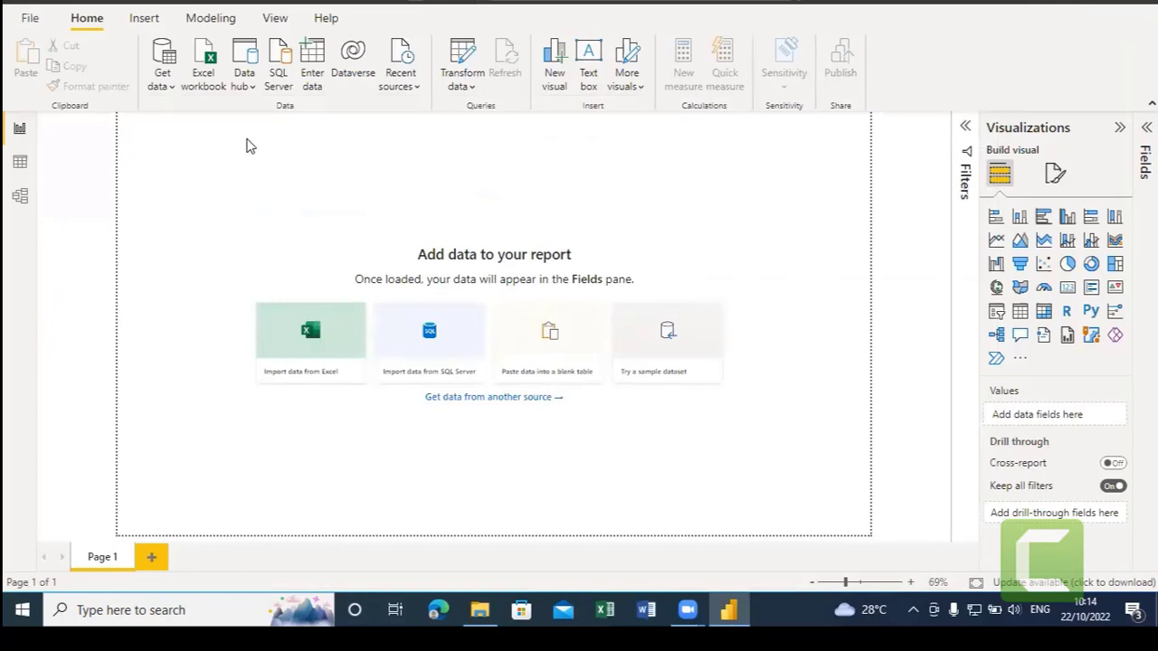
Connect to the Text/CSV file Products.csv in New folder under OCTOBER DATA ANALYSIS.
click(162, 81)
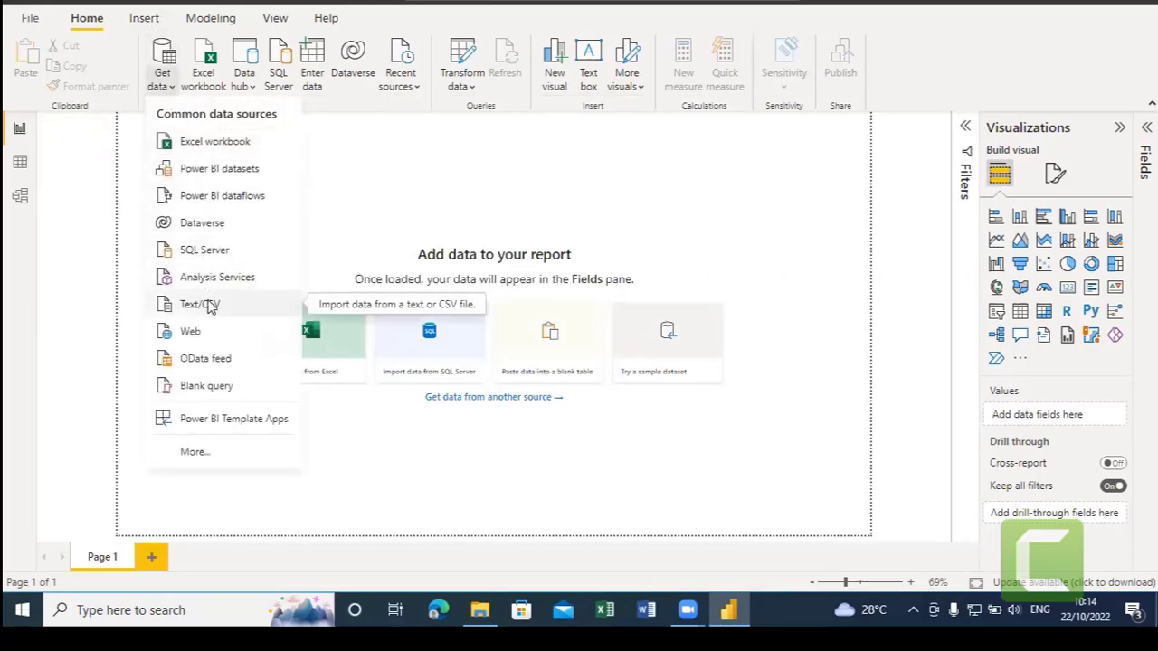
click(208, 305)
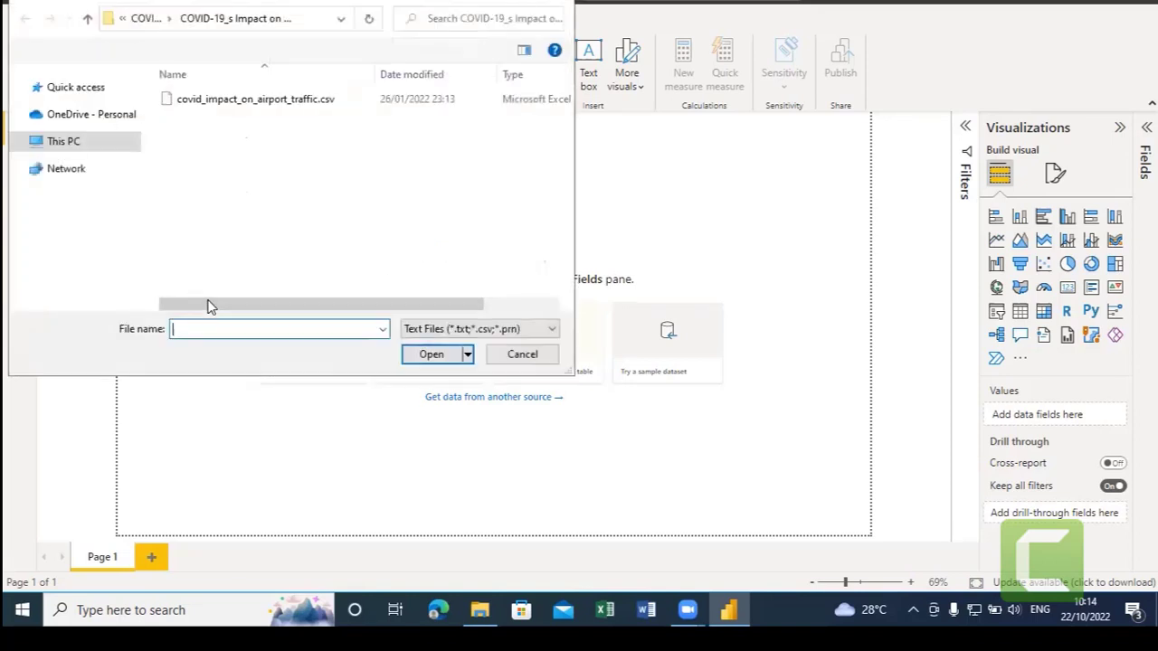
click(136, 20)
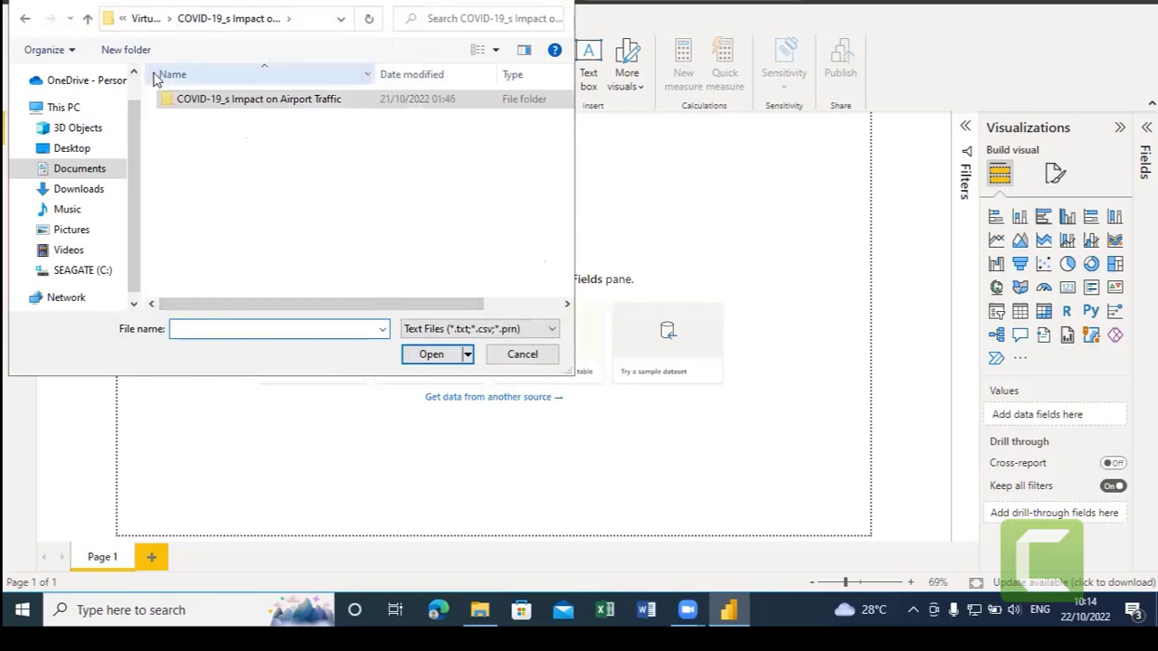
click(136, 19)
double_click(210, 100)
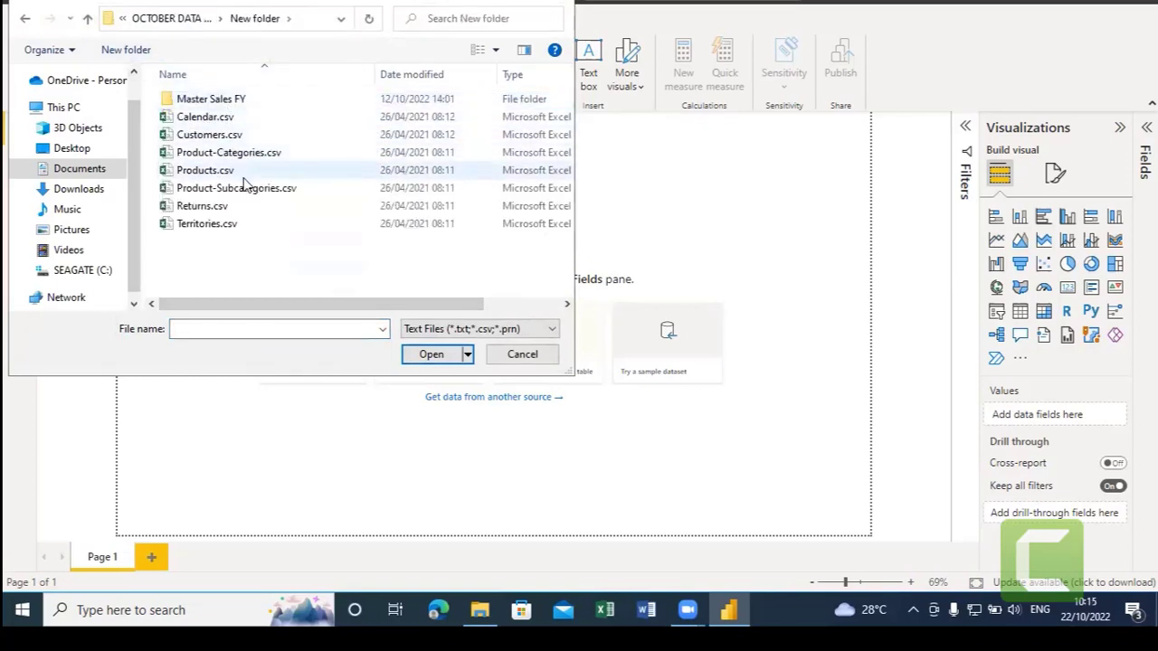
click(206, 170)
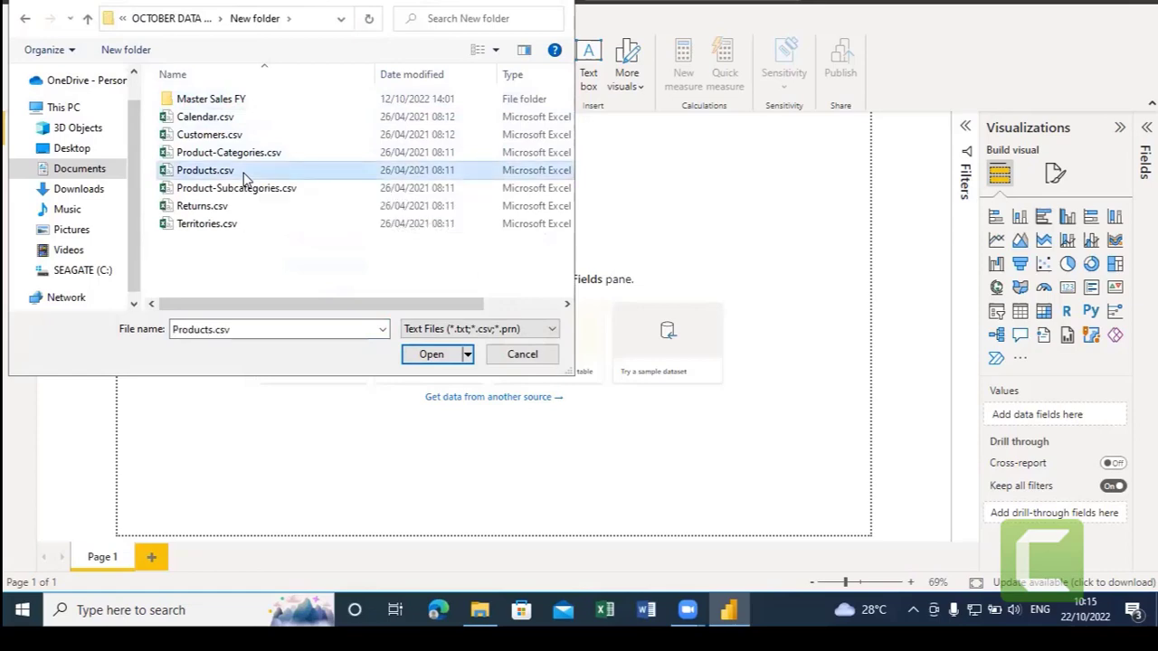
click(432, 355)
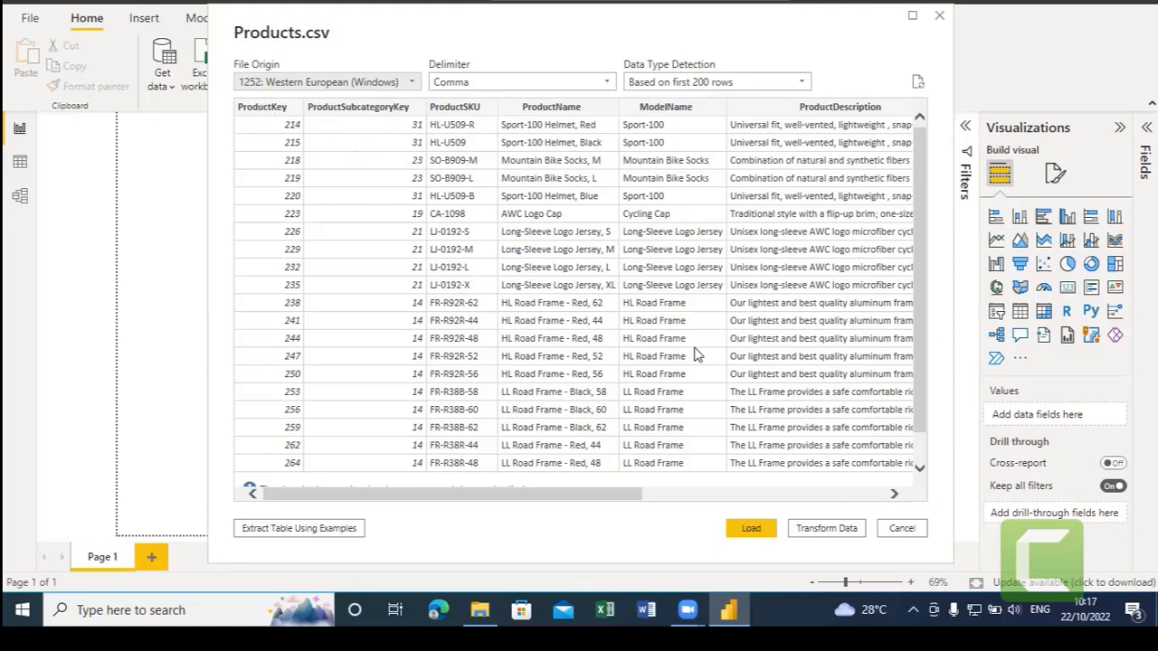
Bring the previewed Products.csv data into the Power Query Editor for transformation instead of loading it directly.
drag(589, 498, 542, 478)
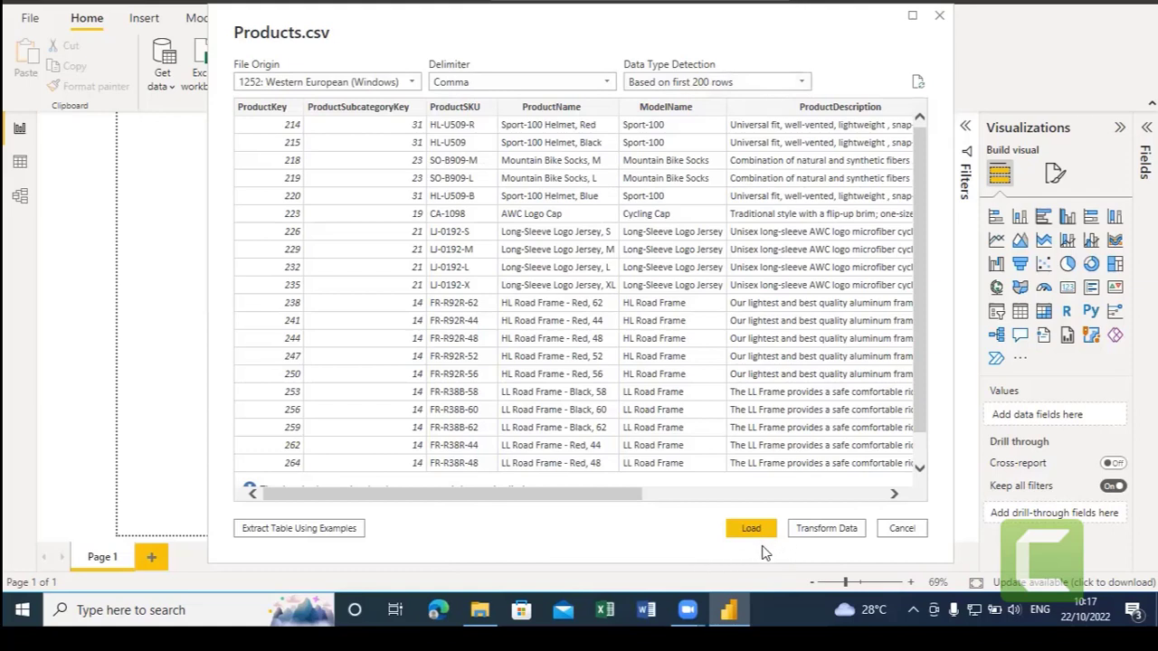
click(820, 531)
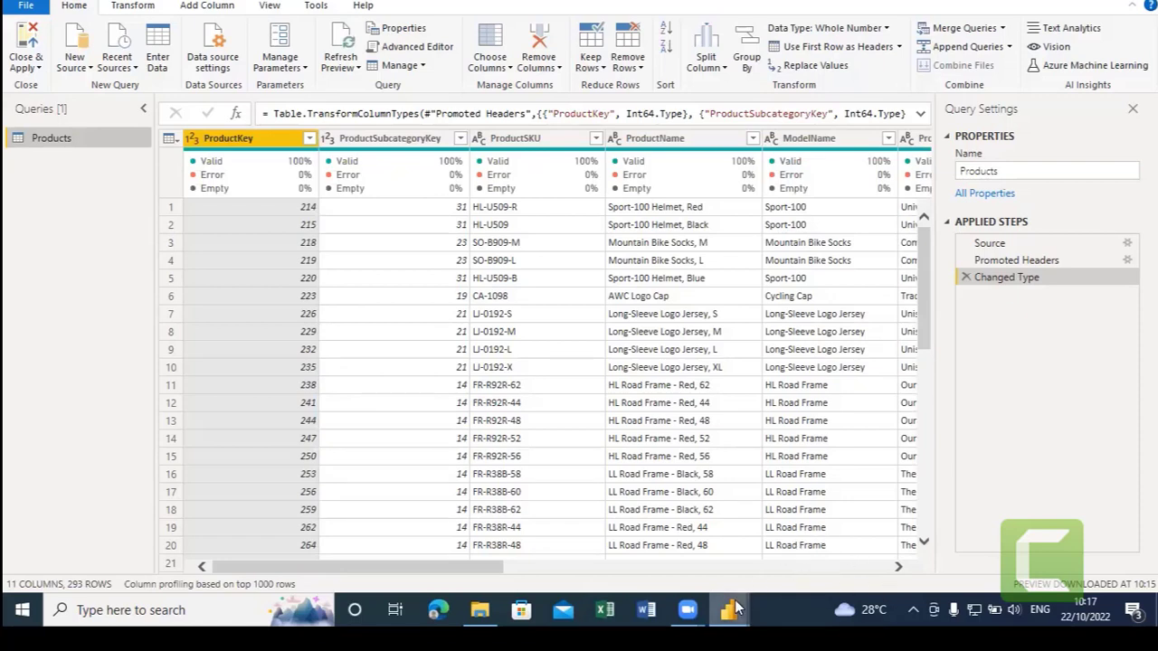
mouse_move(737, 609)
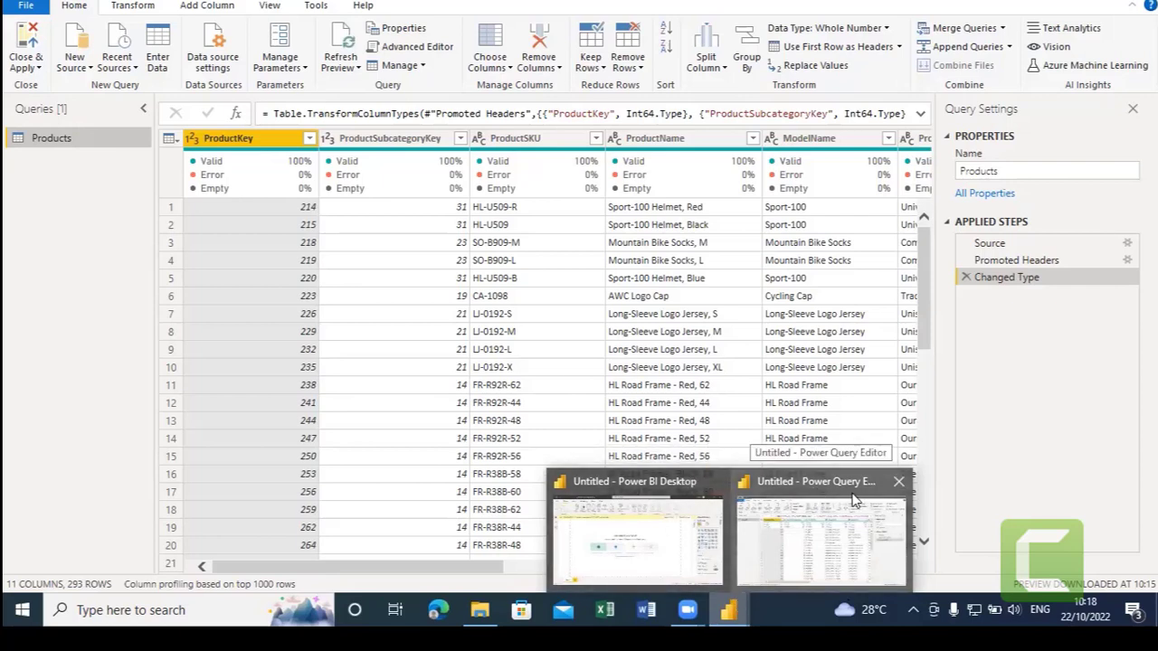
click(828, 540)
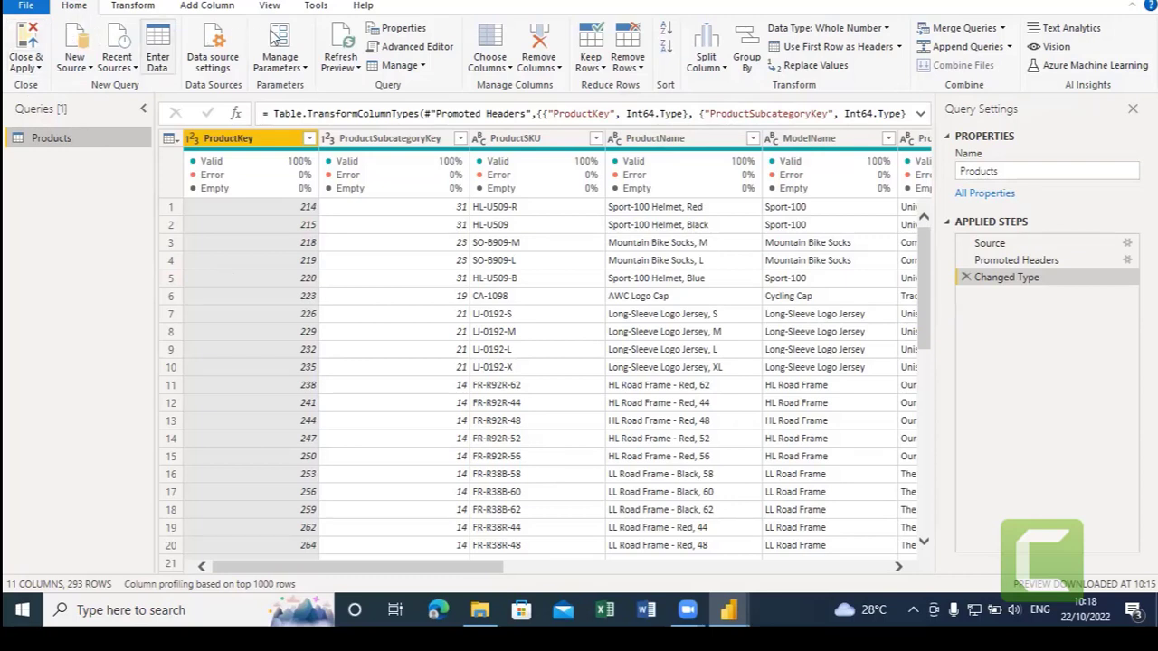
click(127, 7)
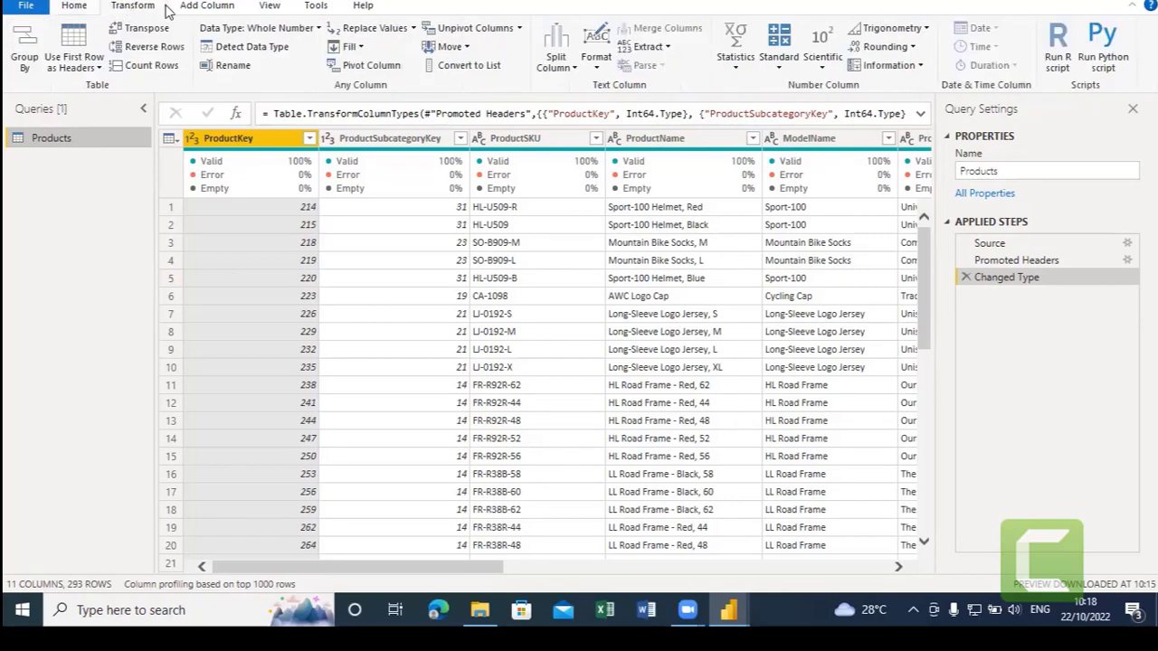
click(208, 7)
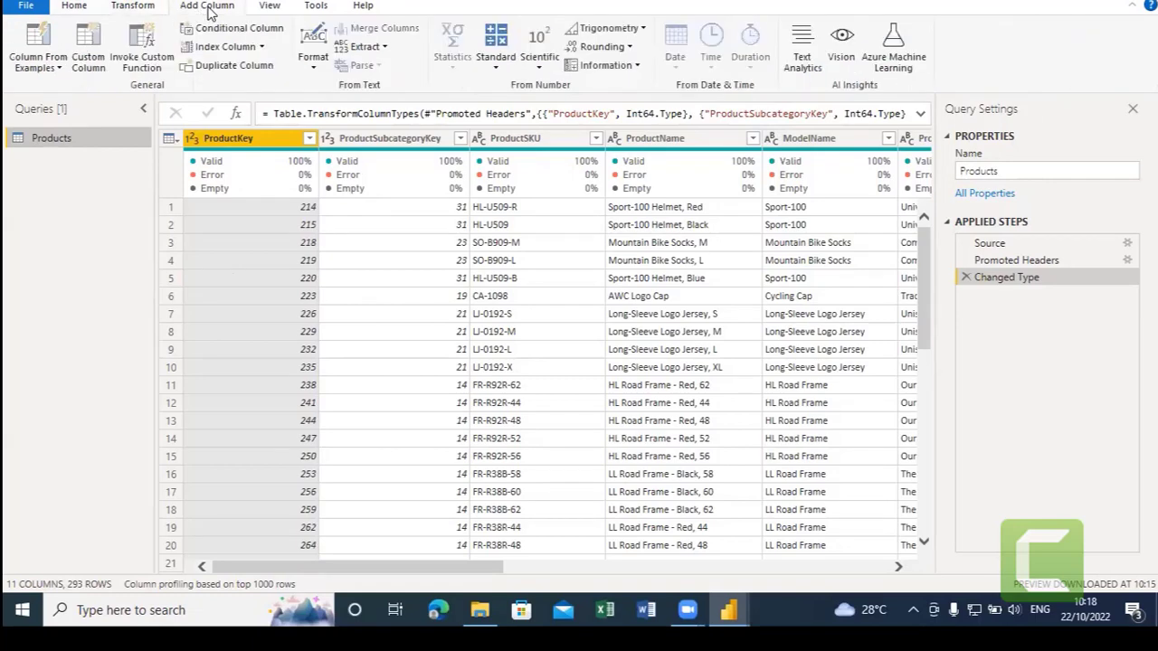
click(74, 7)
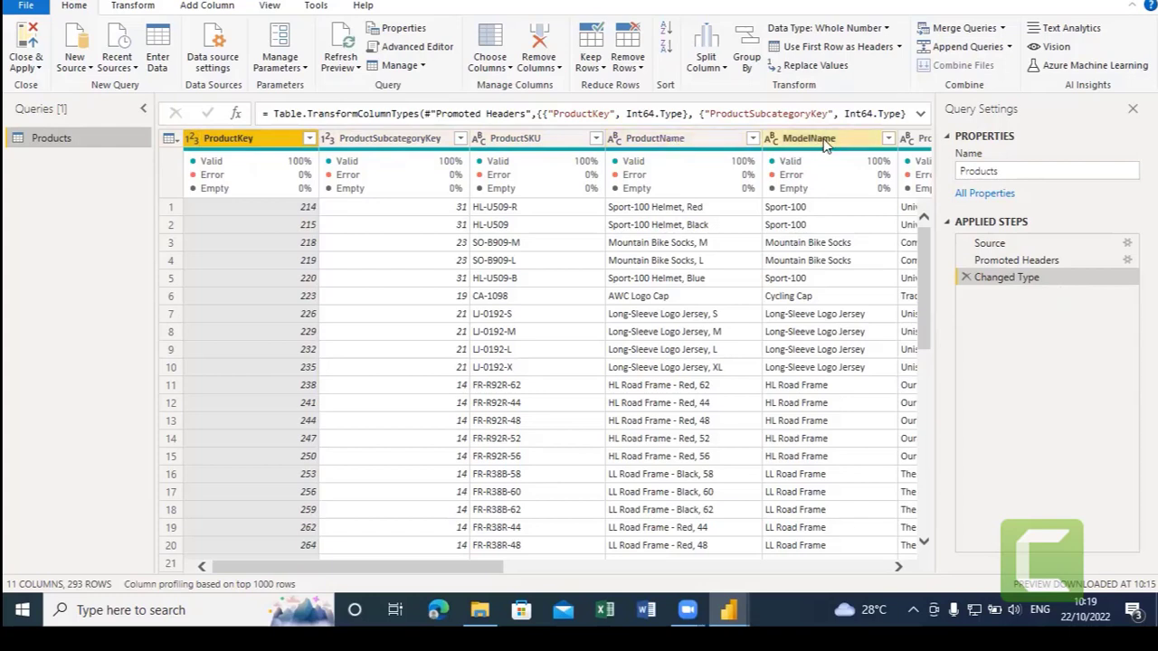
Examine the columns of the Products table across to ProductPrice, including that column's quality summary.
click(895, 569)
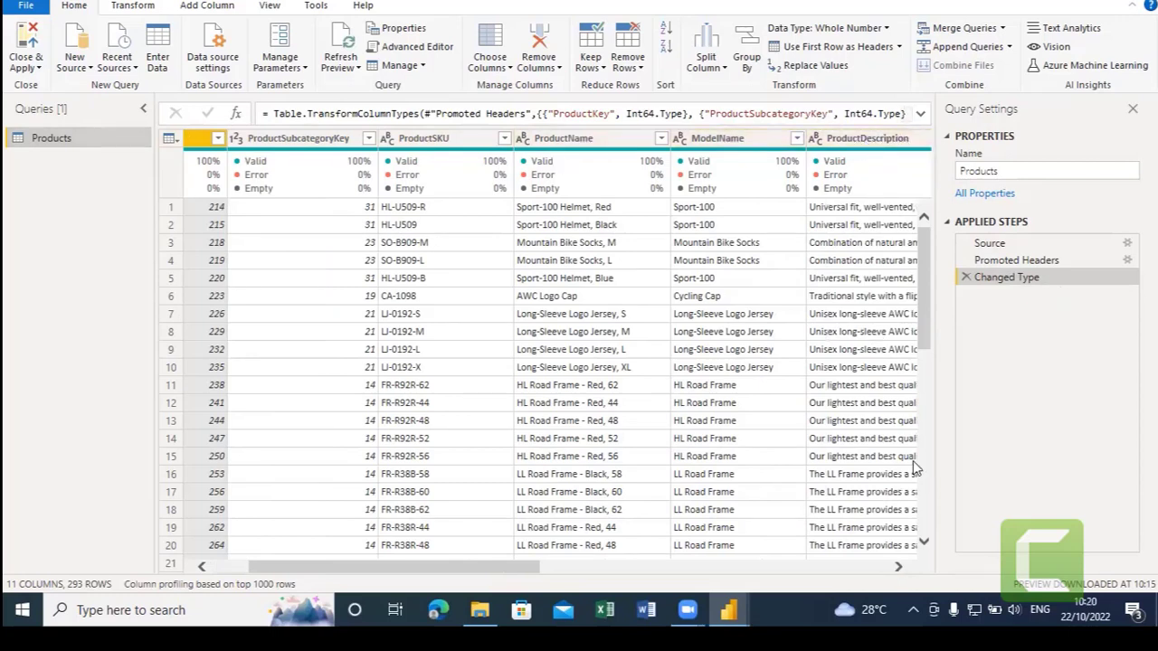
key(Right)
key(Right)
key(Right)
key(Right)
key(Right)
key(Right)
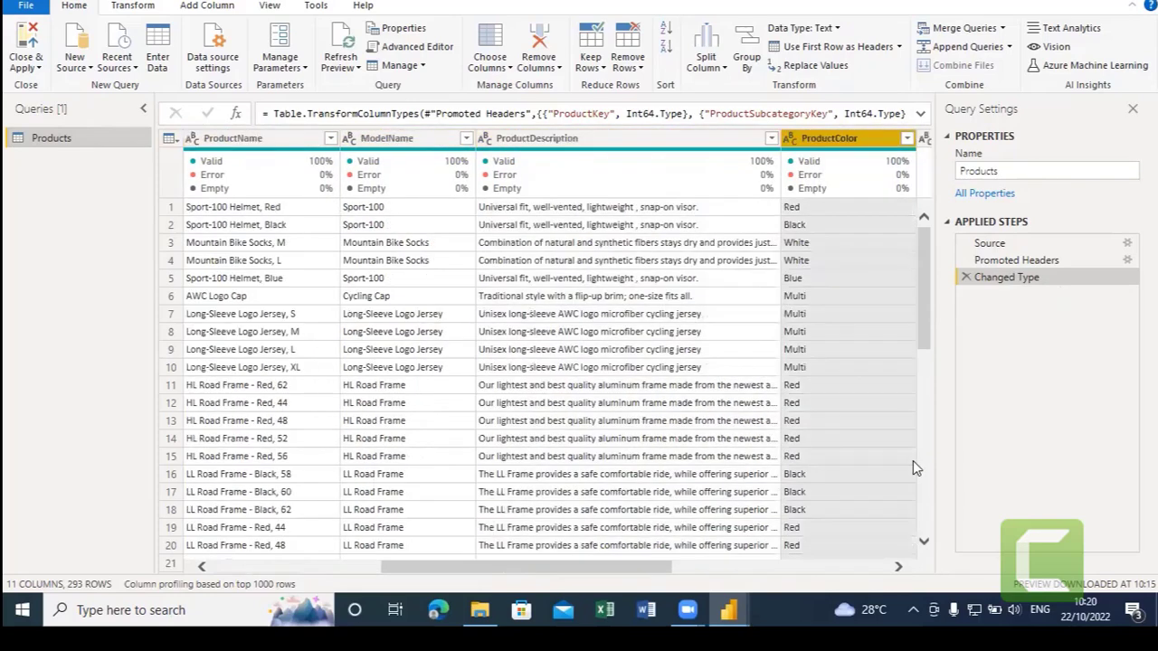
key(Right)
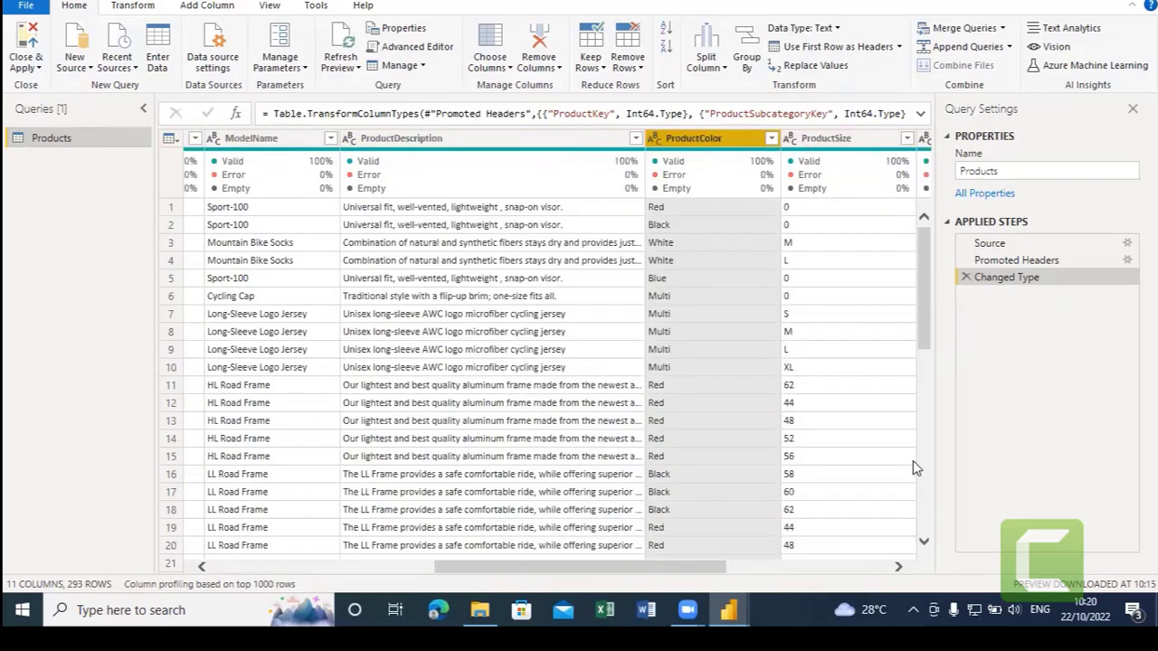
key(Right)
key(Right)
key(Right)
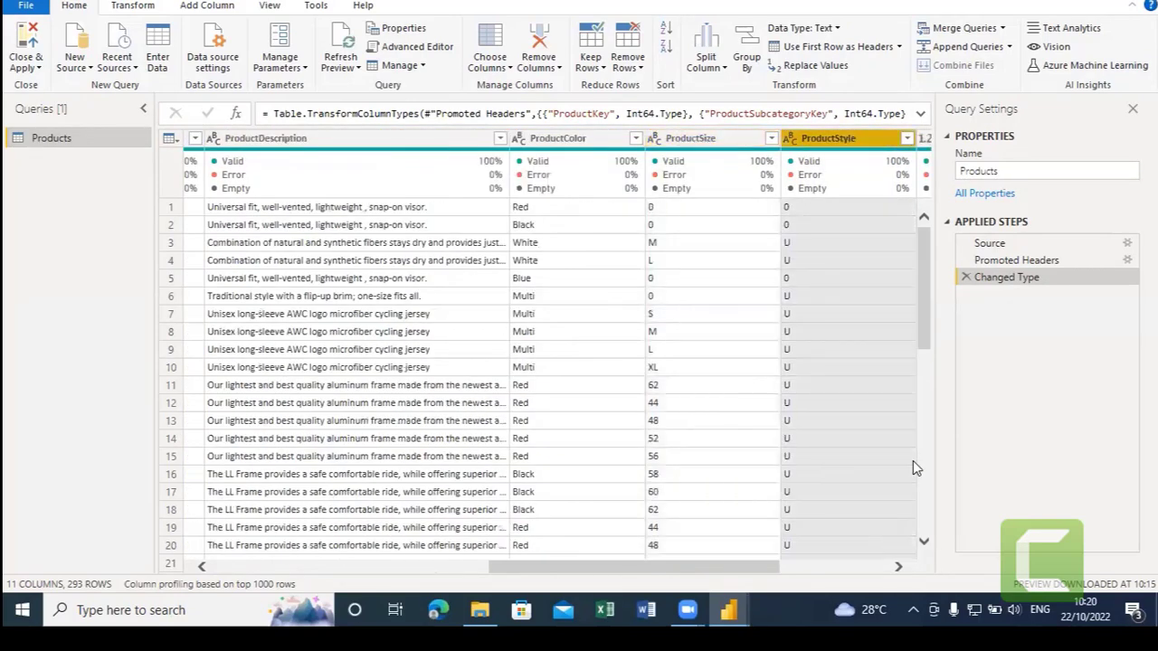
key(Right)
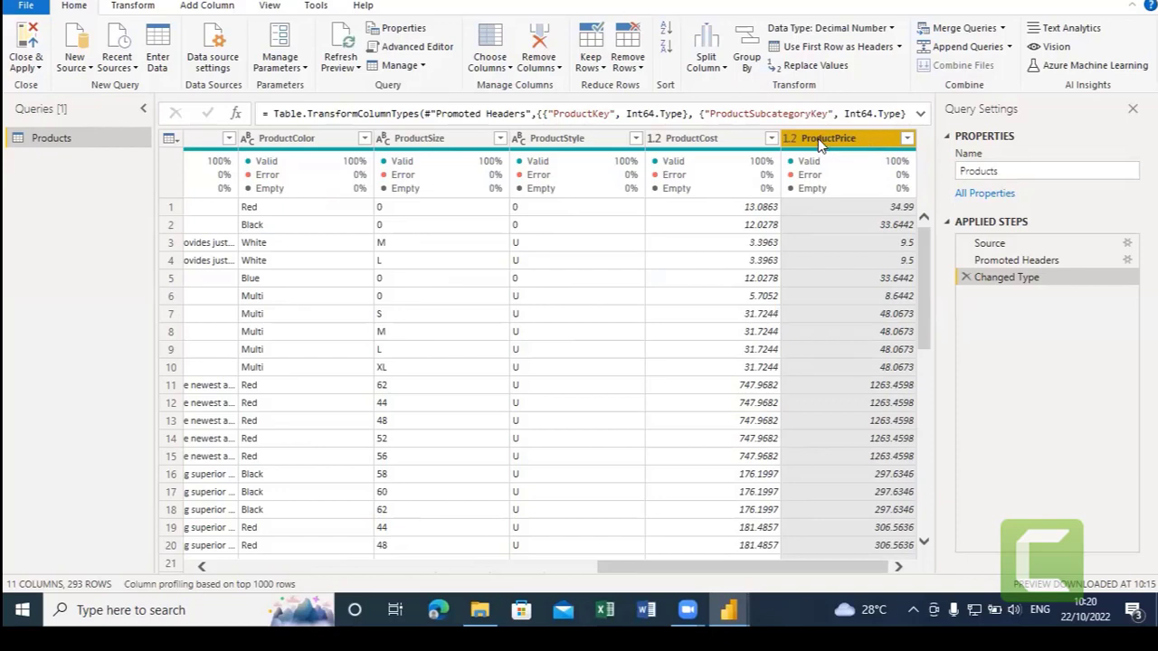
mouse_move(814, 181)
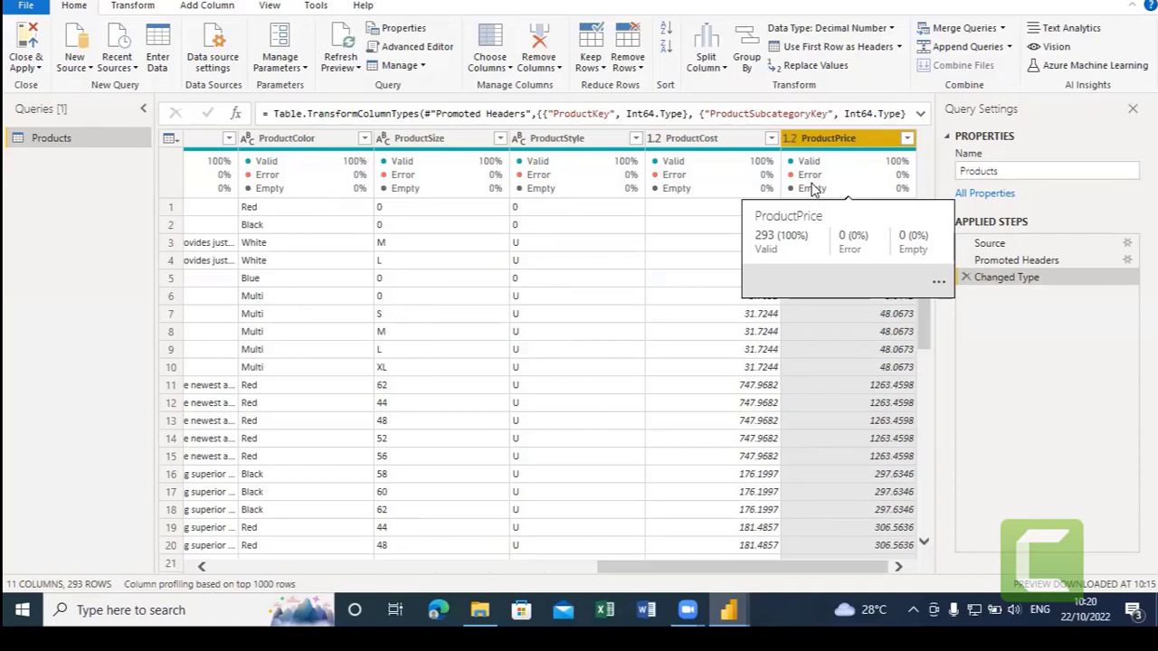
Set the column profiling to be based on the entire data set.
click(276, 6)
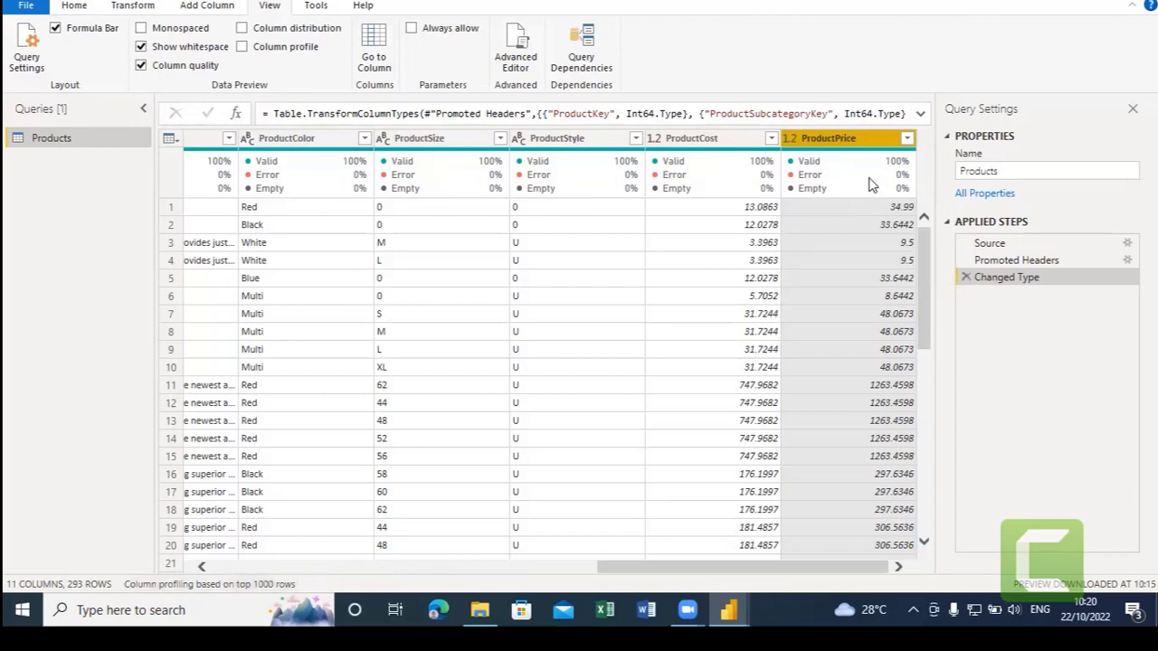
mouse_move(896, 172)
click(251, 583)
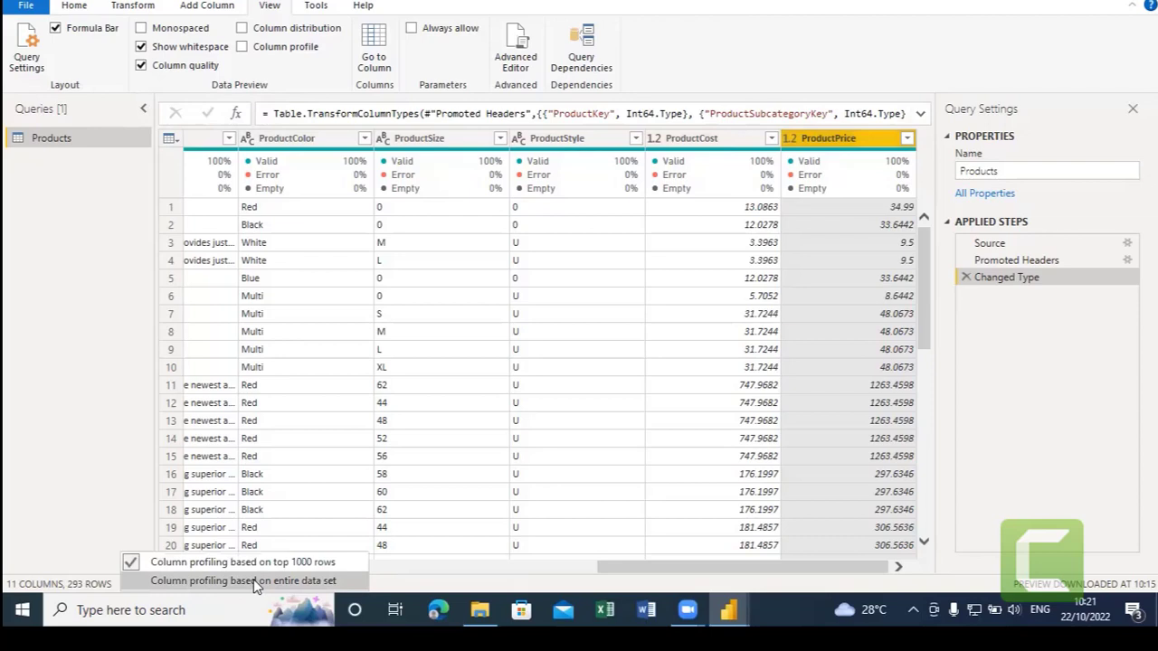
click(253, 581)
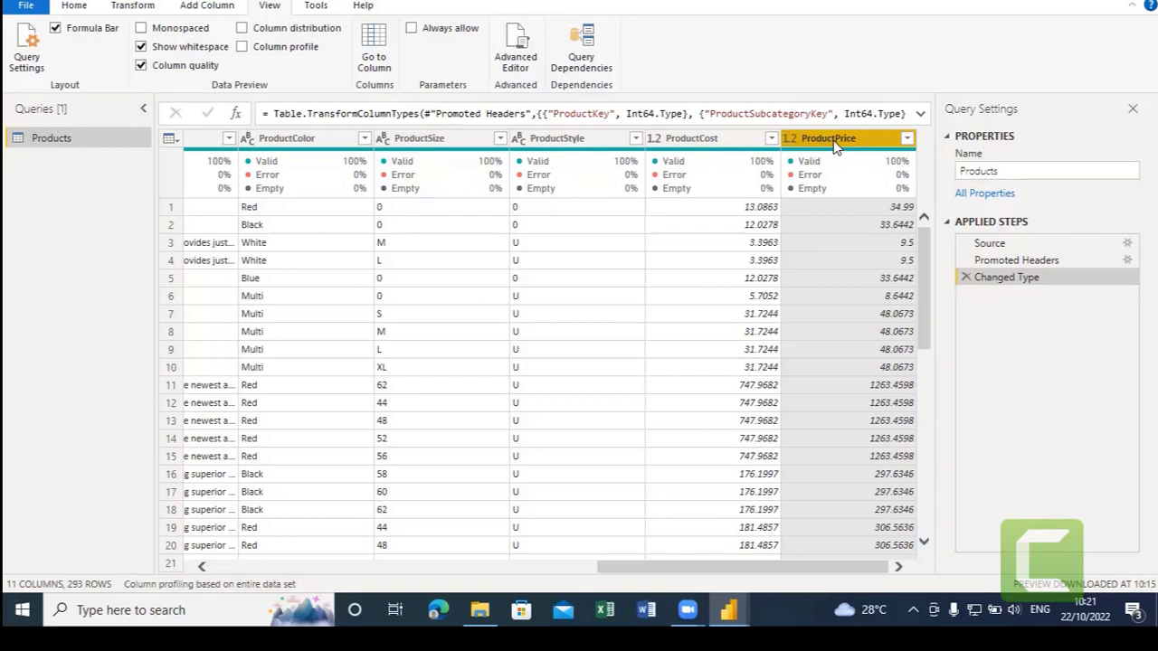
Check the data types of the ProductCost and ProductStyle columns and view the type options available for ProductStyle.
click(80, 9)
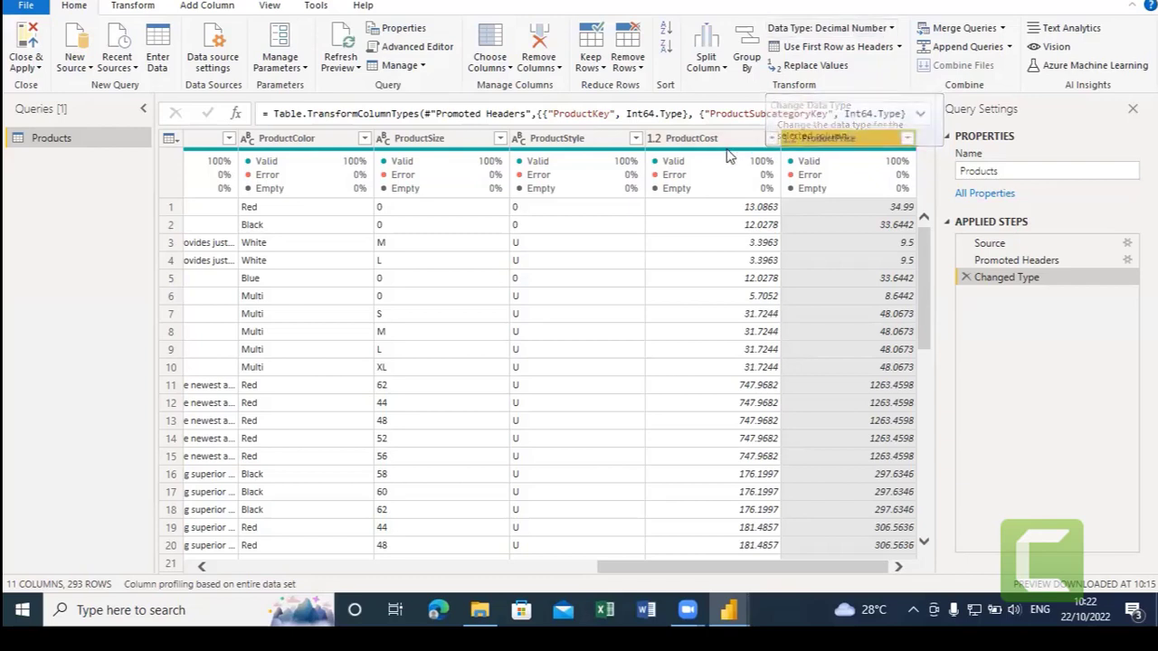
click(698, 147)
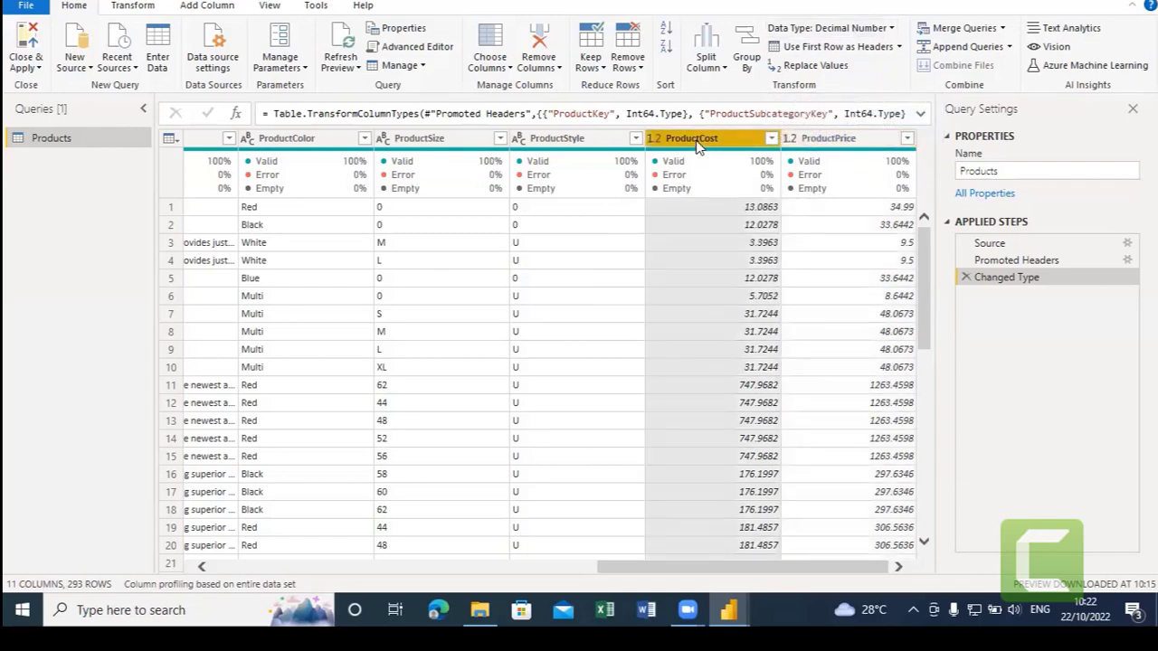
click(583, 145)
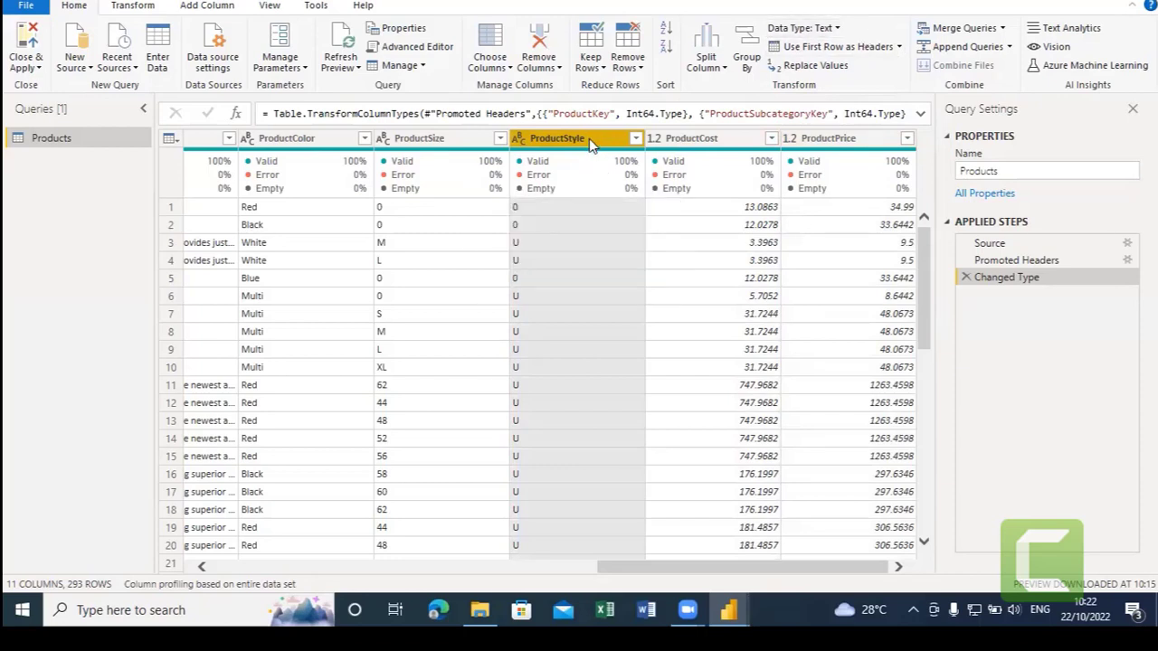
click(517, 141)
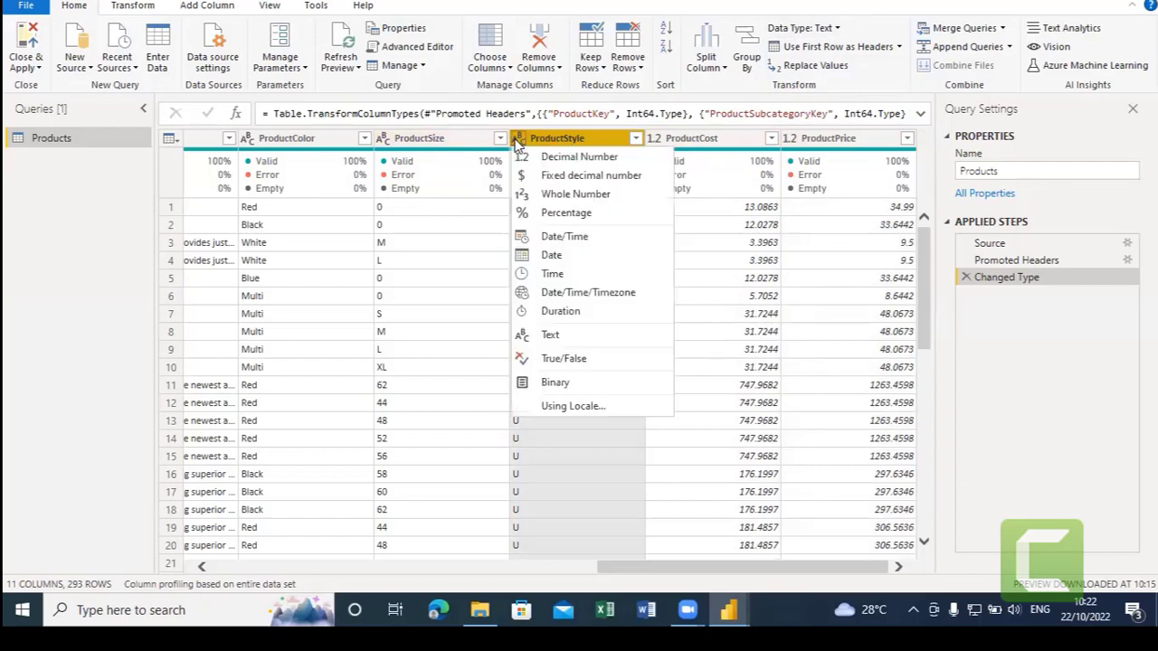
click(579, 139)
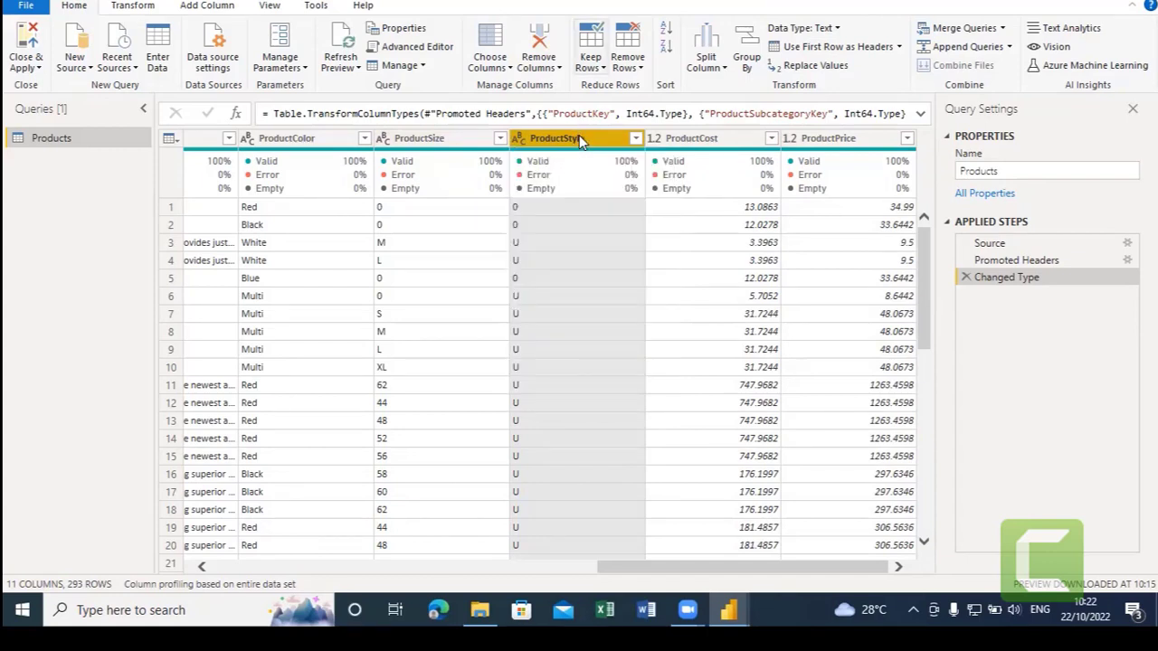
Review the list of data types that the ProductStyle column could be converted to, without changing its type.
click(519, 139)
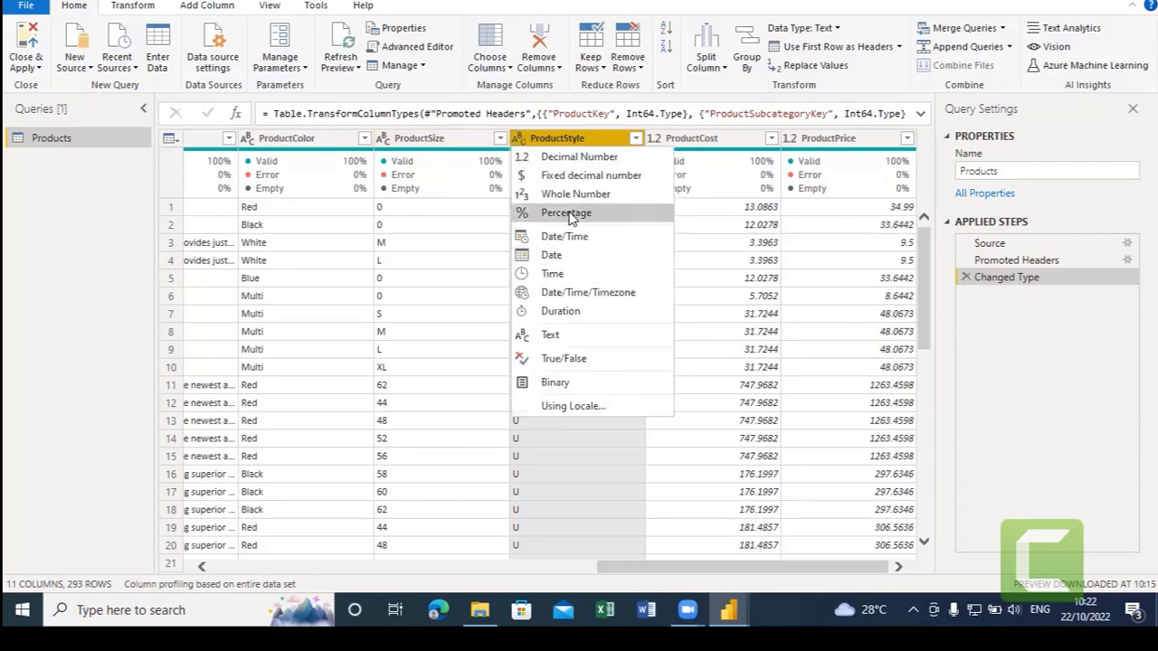
click(829, 16)
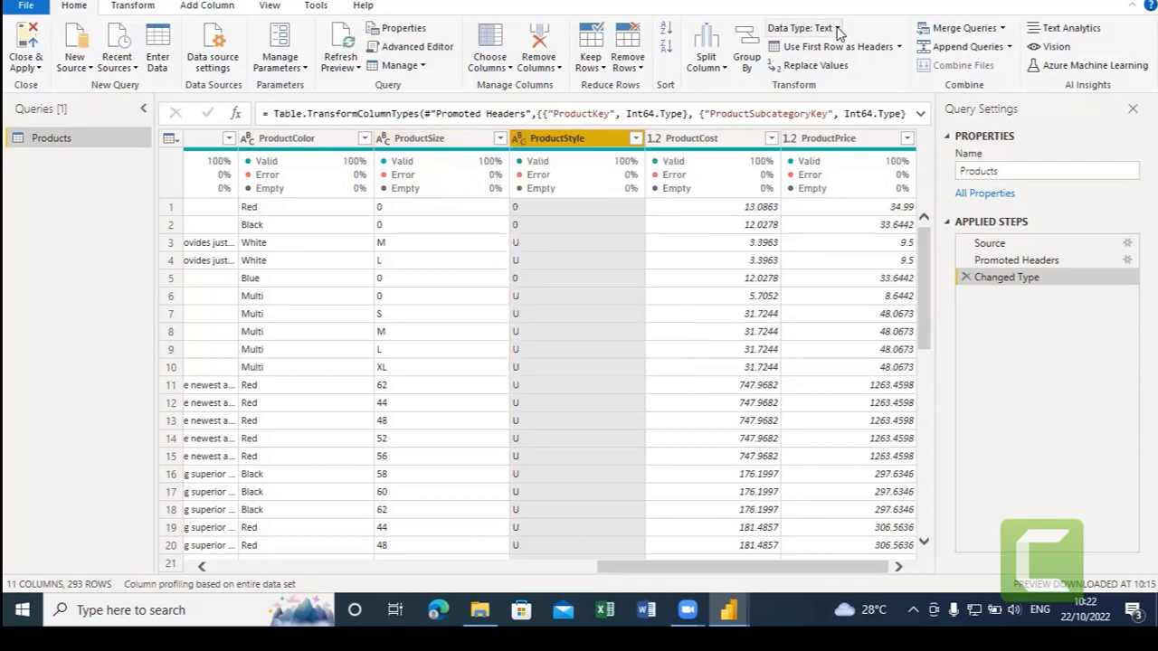
click(836, 30)
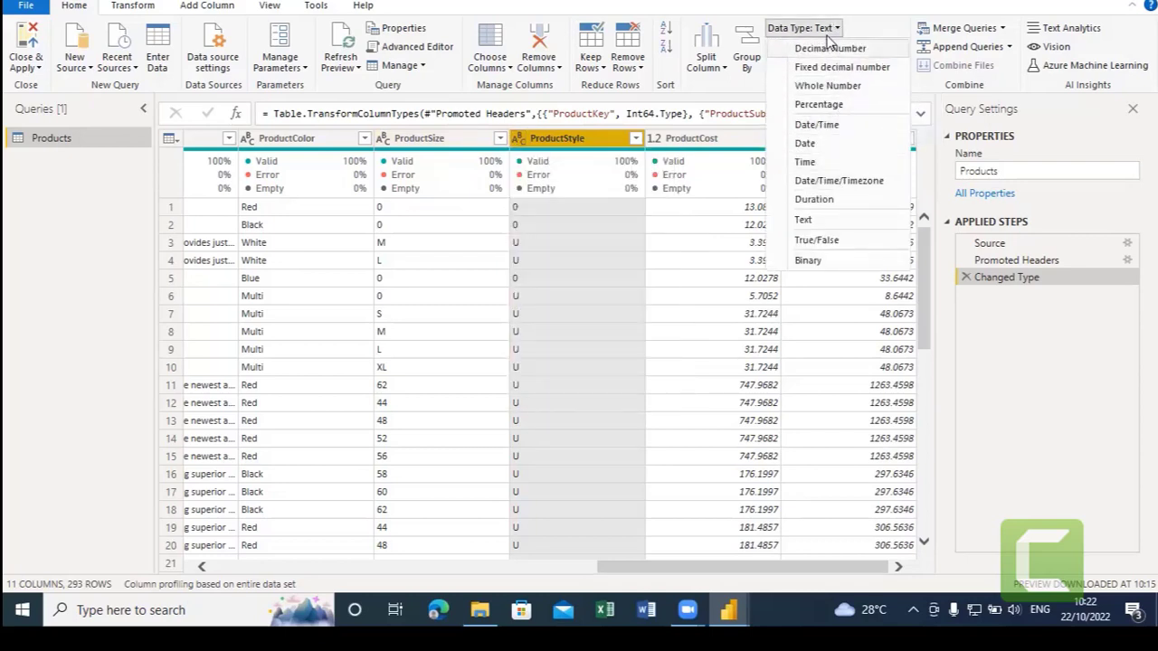
click(837, 30)
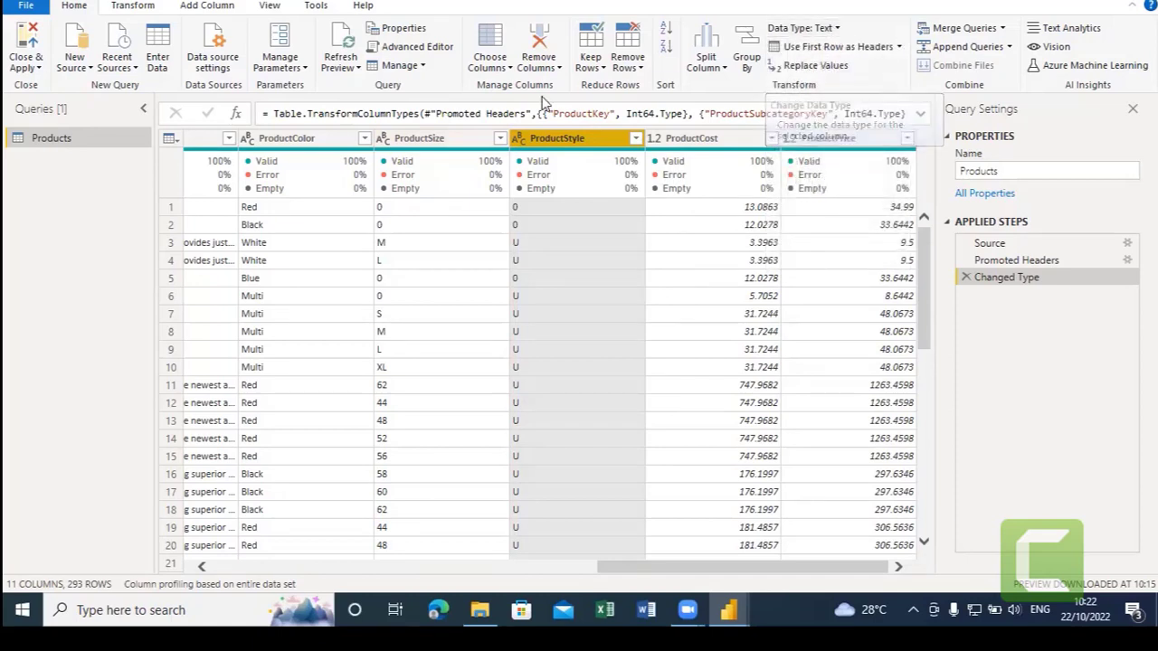
Check the data types of the ProductSize, ProductColor, ProductSubcategoryKey and ProductKey columns.
click(443, 145)
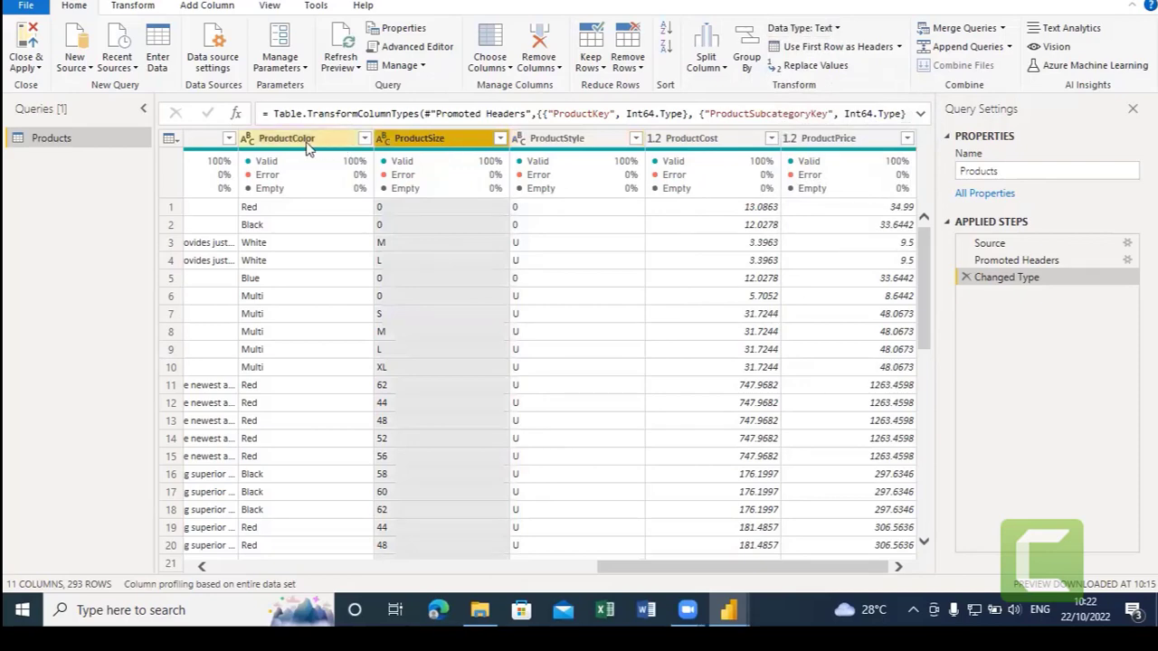
click(270, 145)
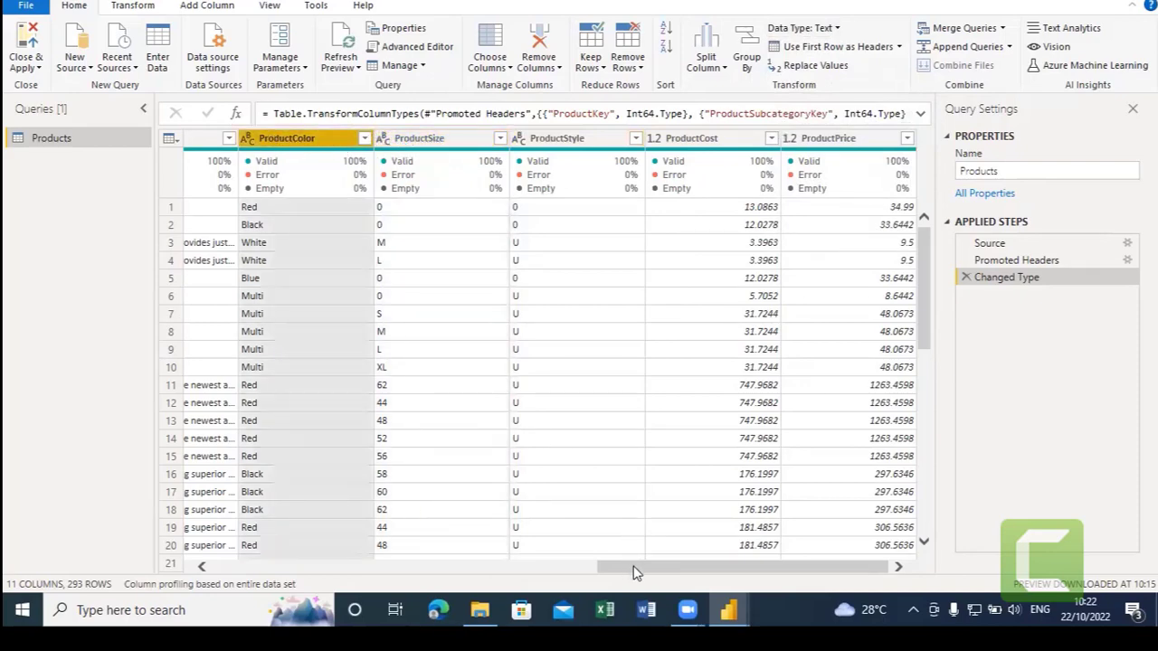
drag(636, 572, 154, 542)
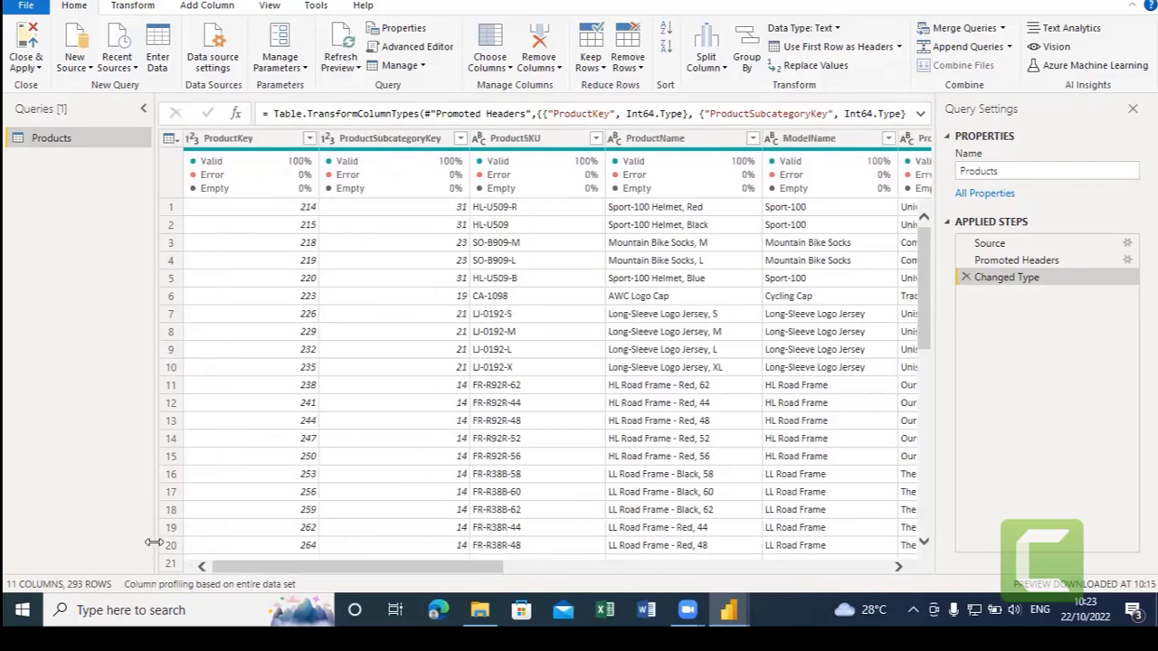
click(380, 138)
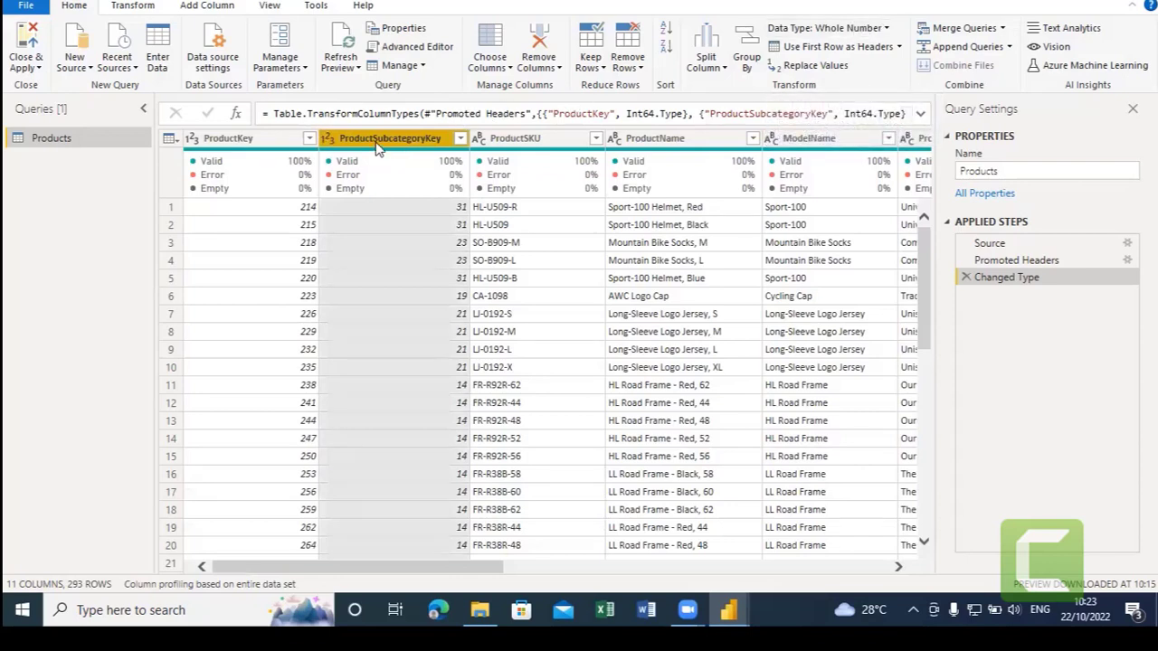
click(280, 144)
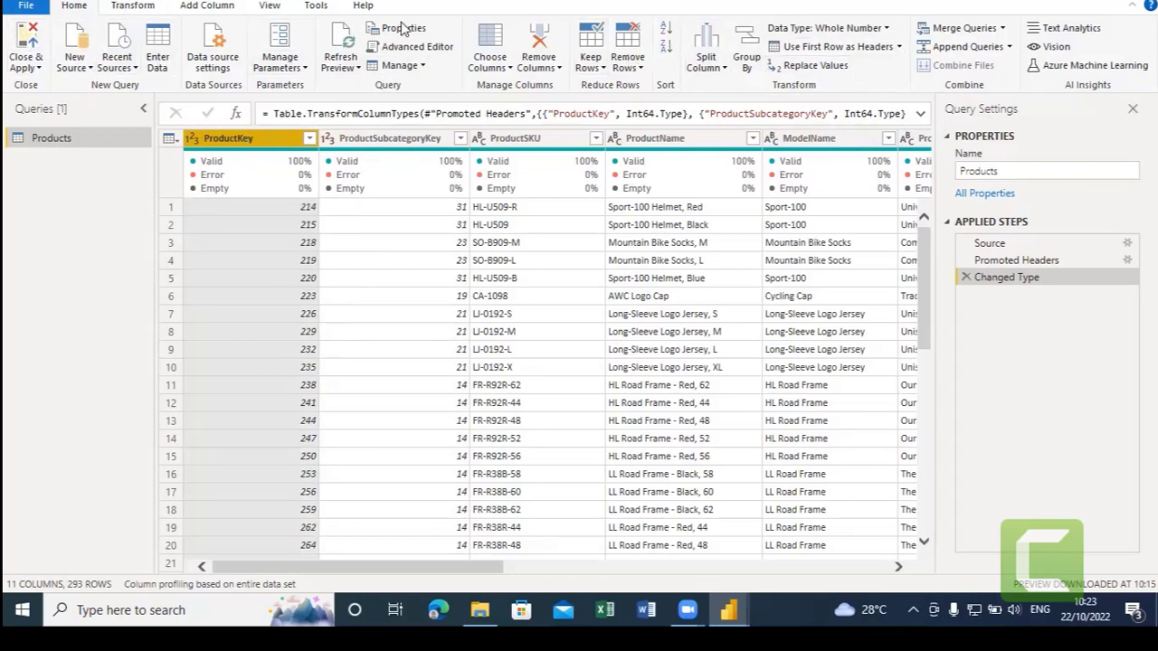
Compare the transformation tools available for the ProductKey, ProductSKU and ProductSubcategoryKey columns.
click(133, 5)
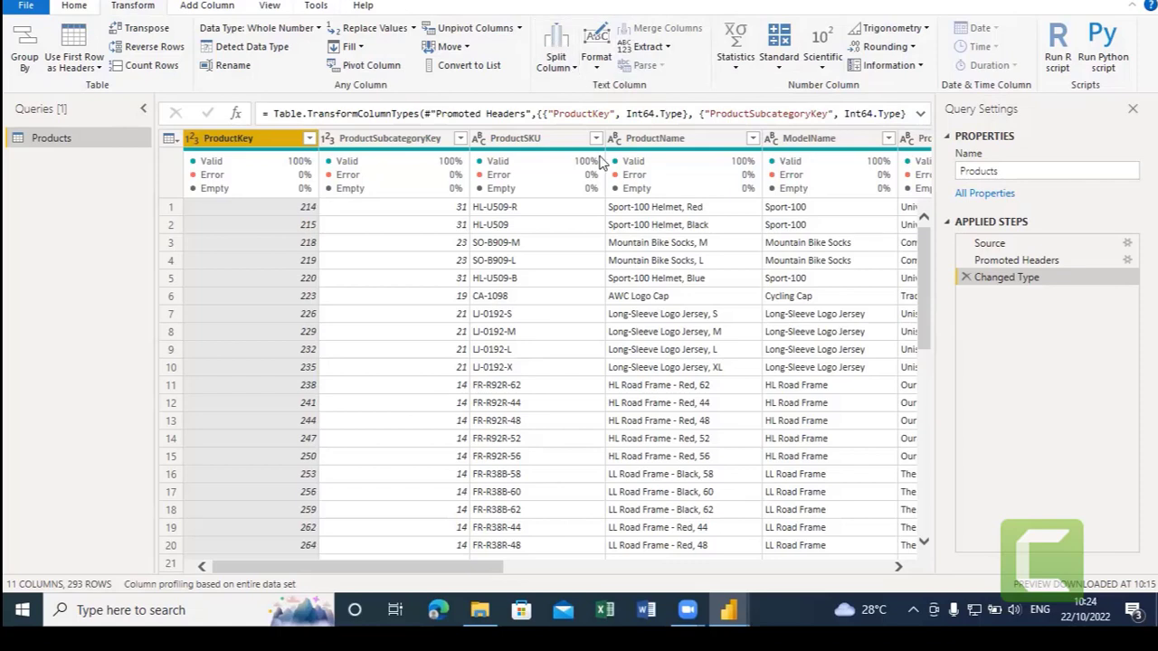
mouse_move(570, 154)
click(543, 140)
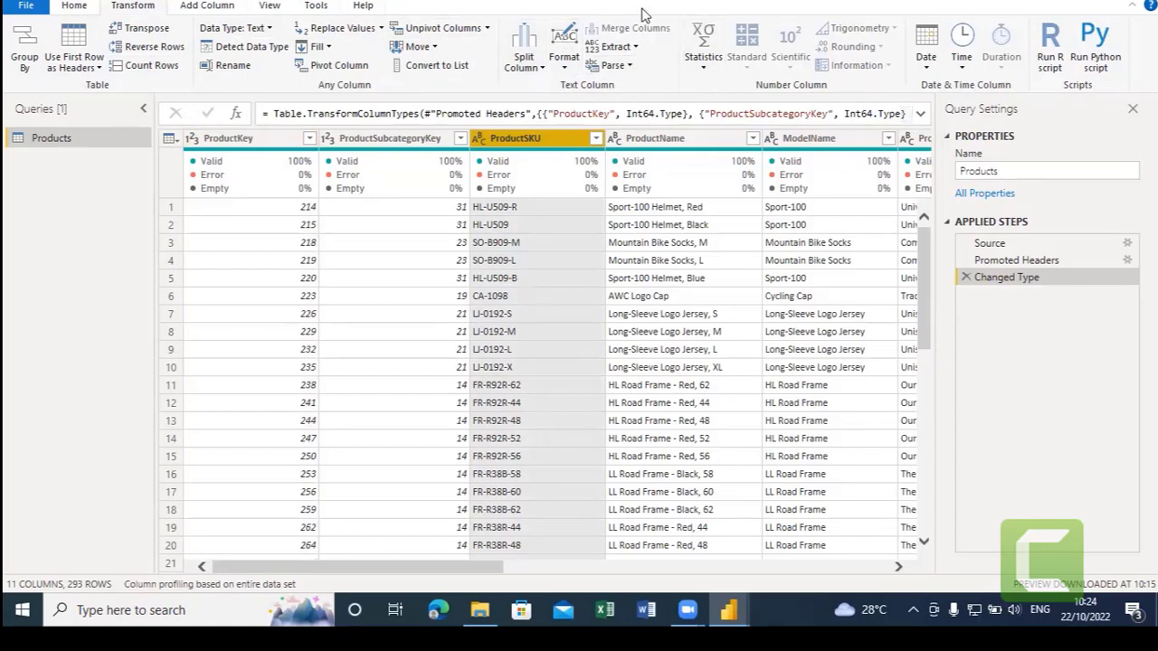
click(375, 142)
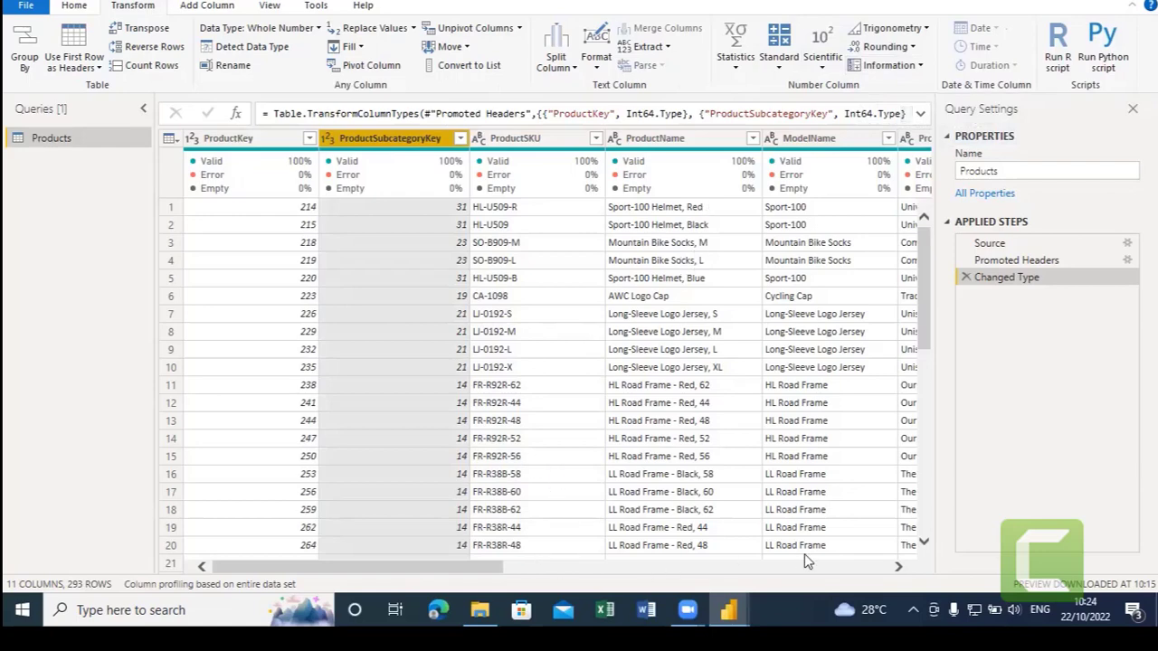
Examine the remaining columns of the Products table across to ProductStyle, including their data types and quality summaries.
click(899, 570)
click(899, 570)
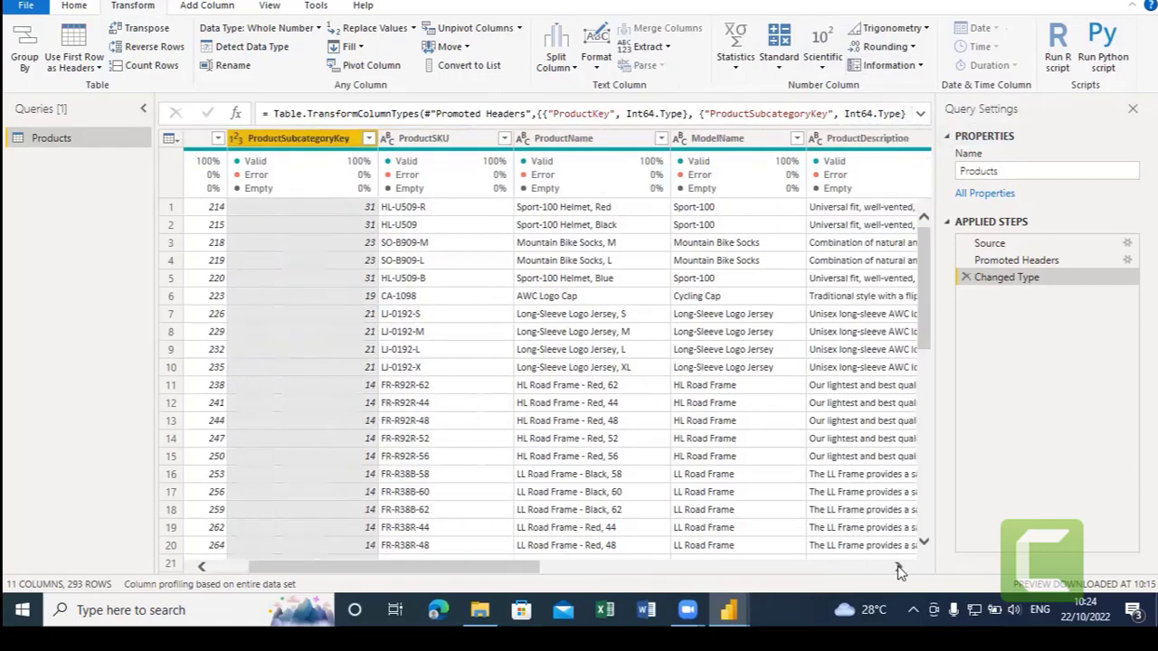
click(899, 569)
click(899, 570)
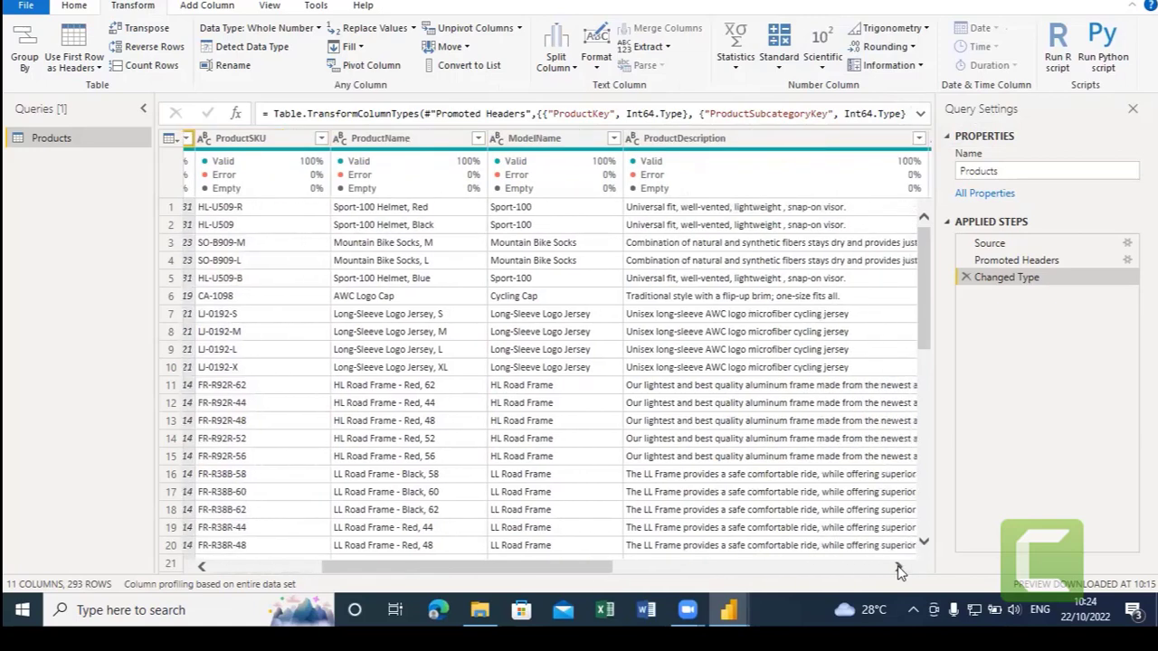
click(899, 570)
click(900, 570)
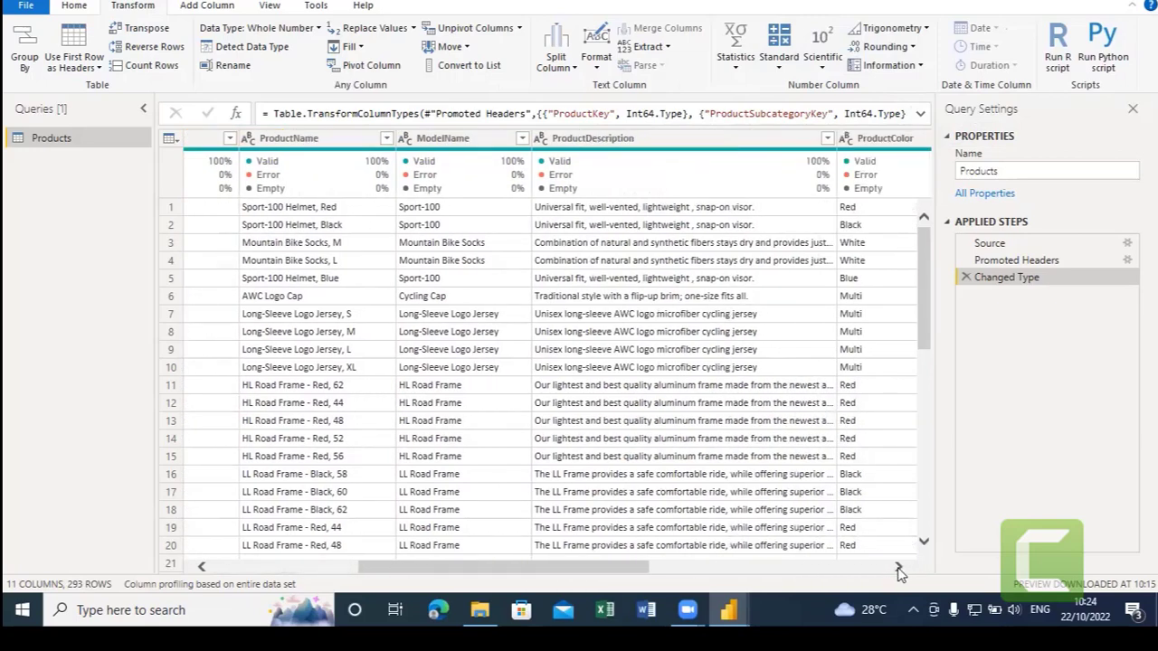
click(901, 570)
click(899, 570)
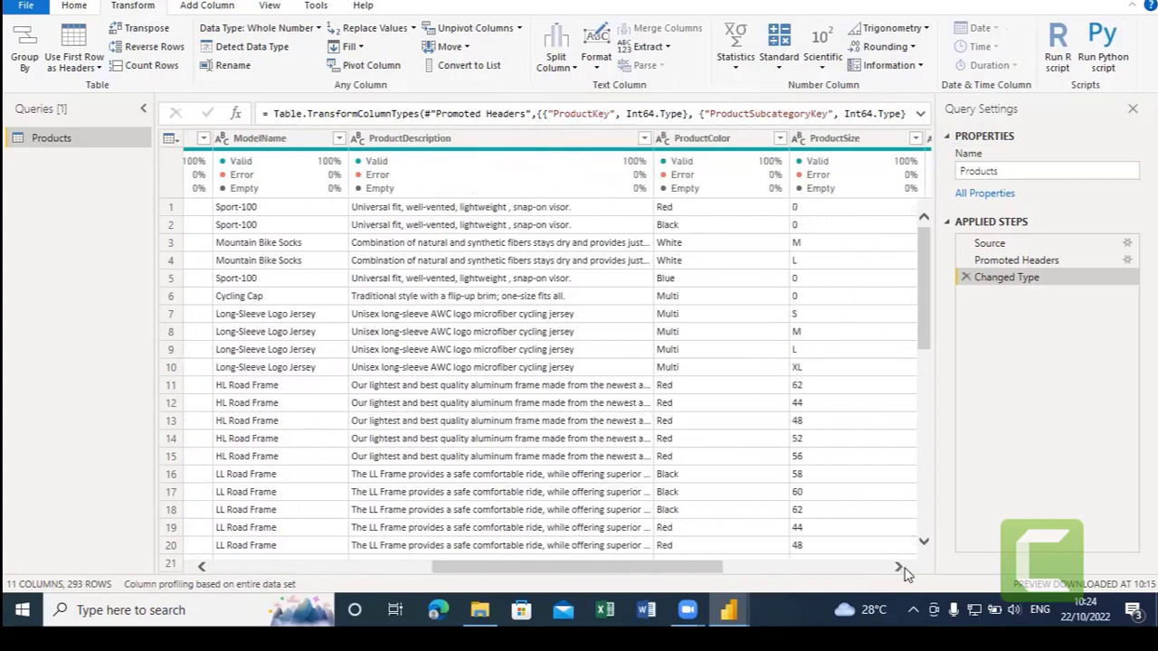
click(899, 570)
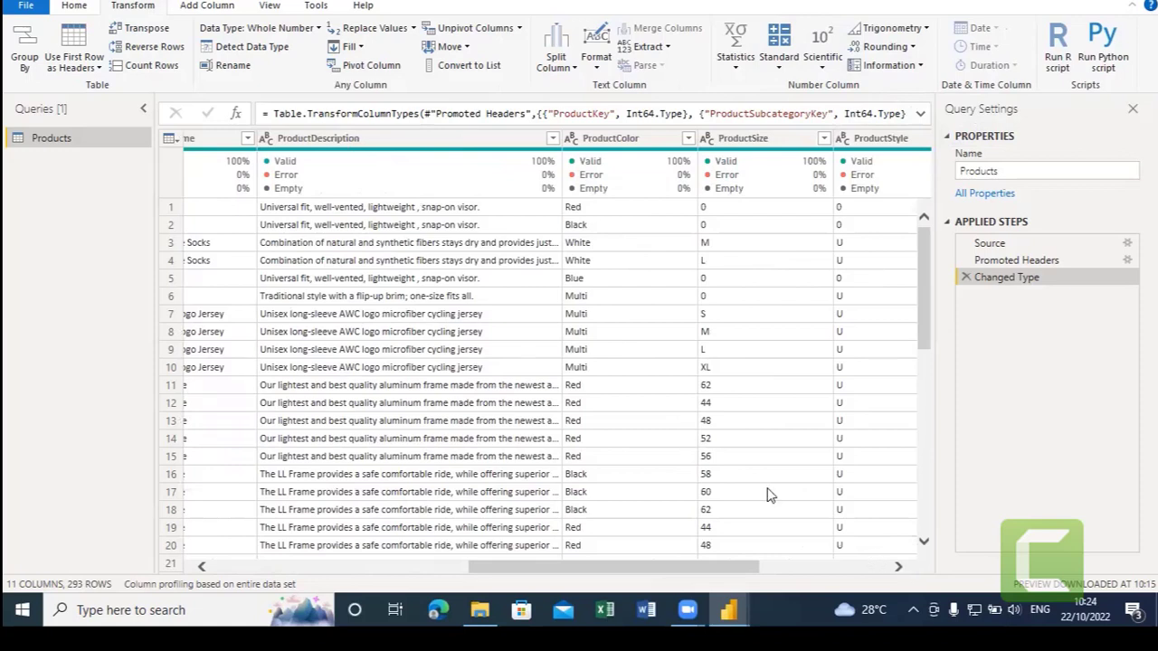
Import Customers.csv through the Text/CSV connector as a new query alongside Products.
click(74, 8)
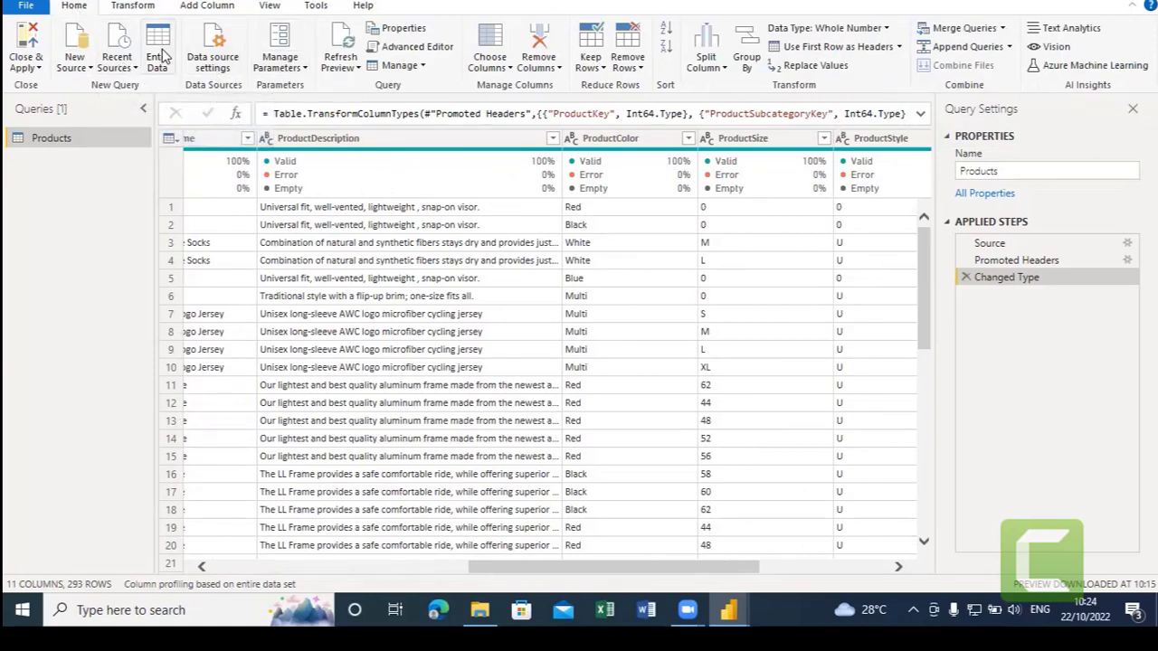
click(76, 55)
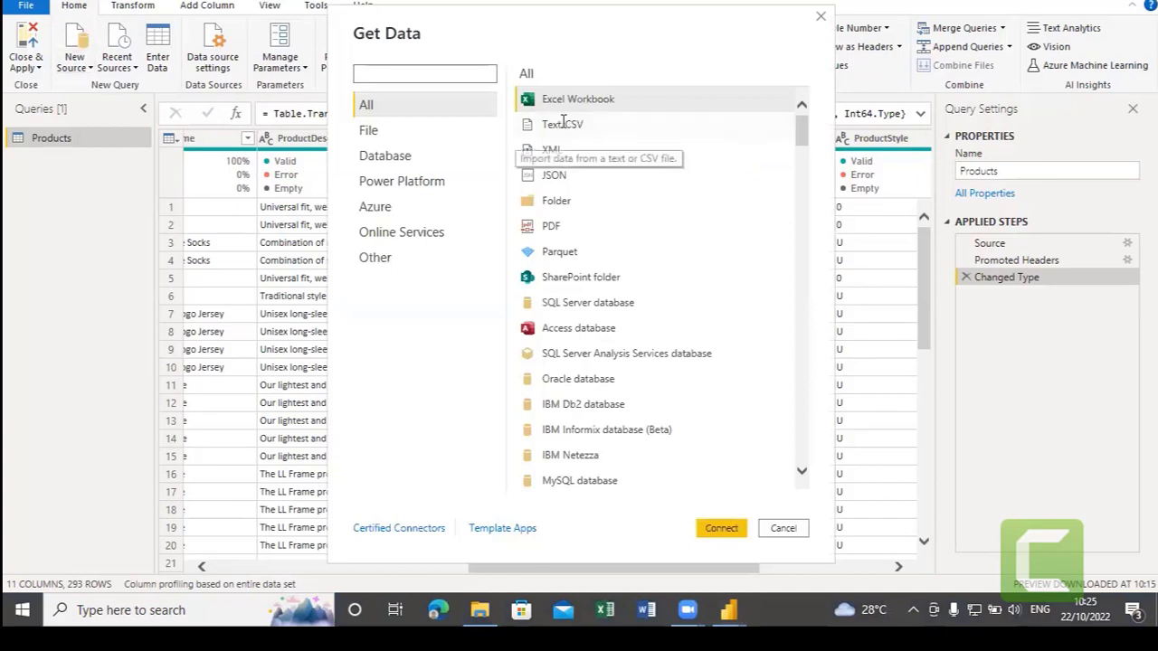
click(569, 126)
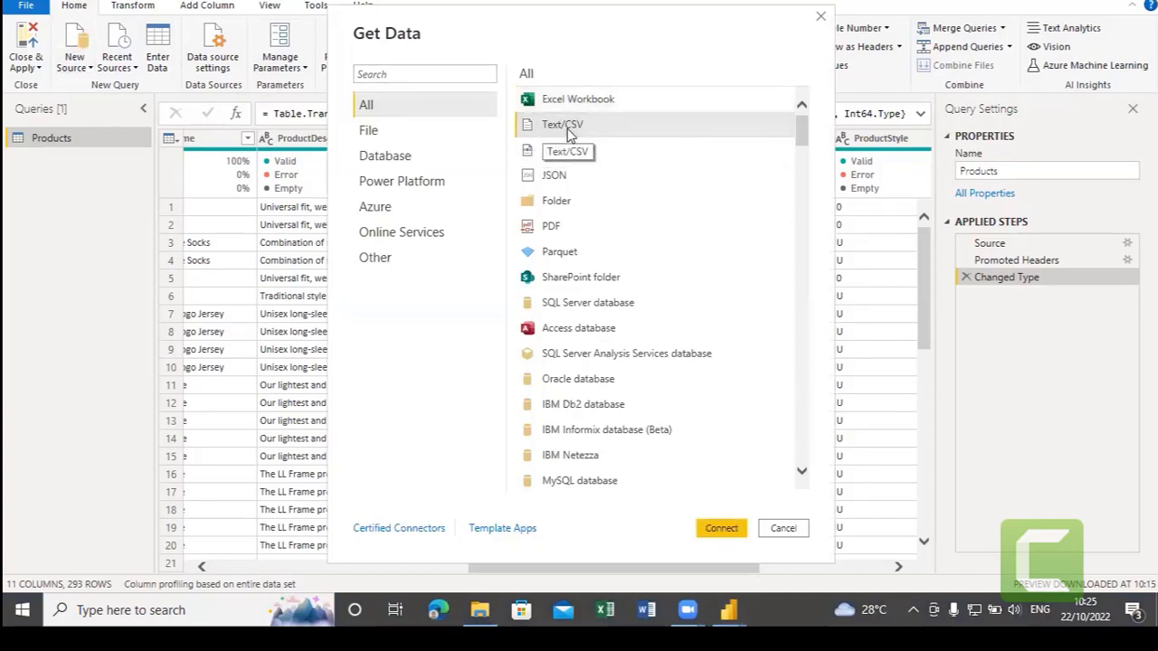
click(721, 528)
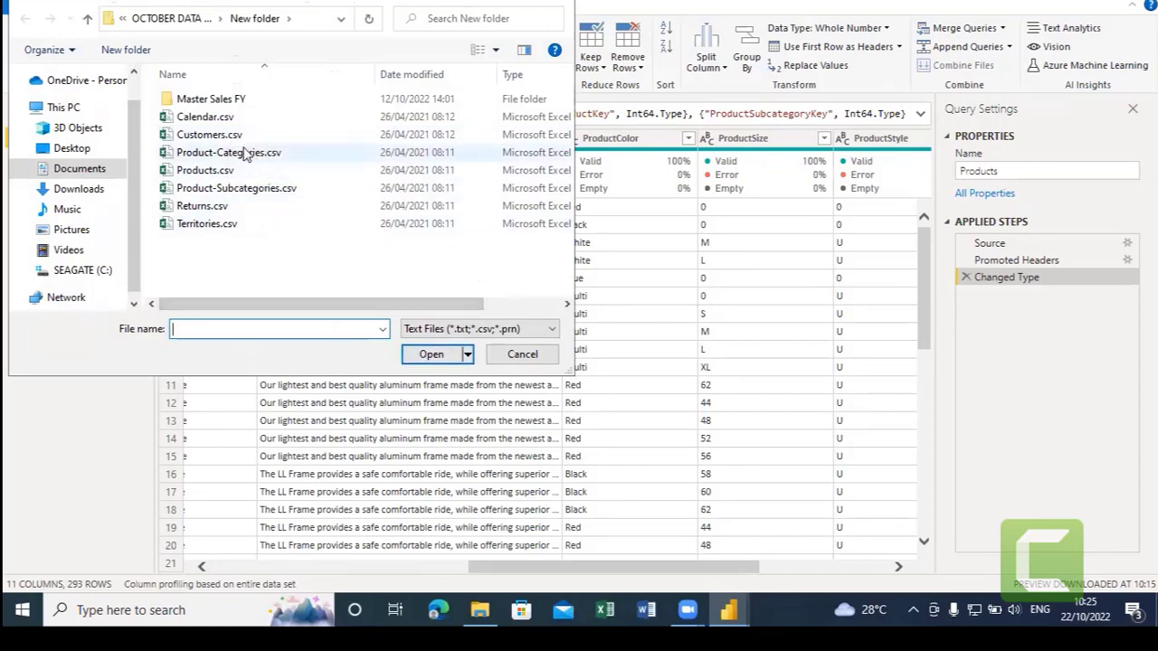
click(241, 136)
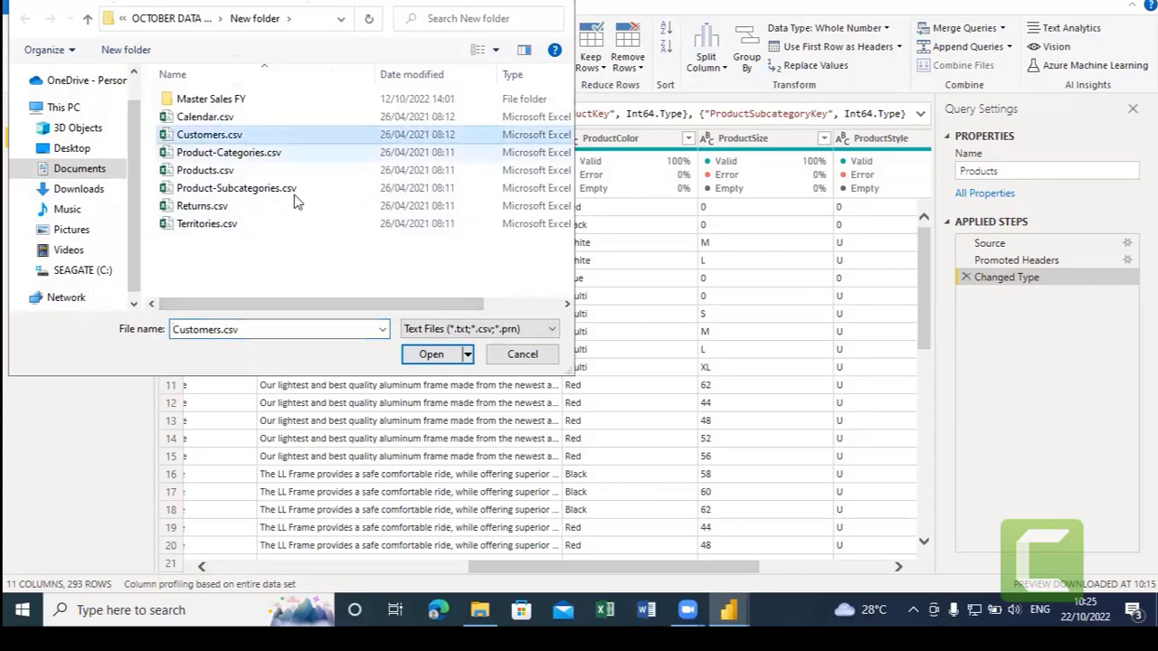
click(443, 358)
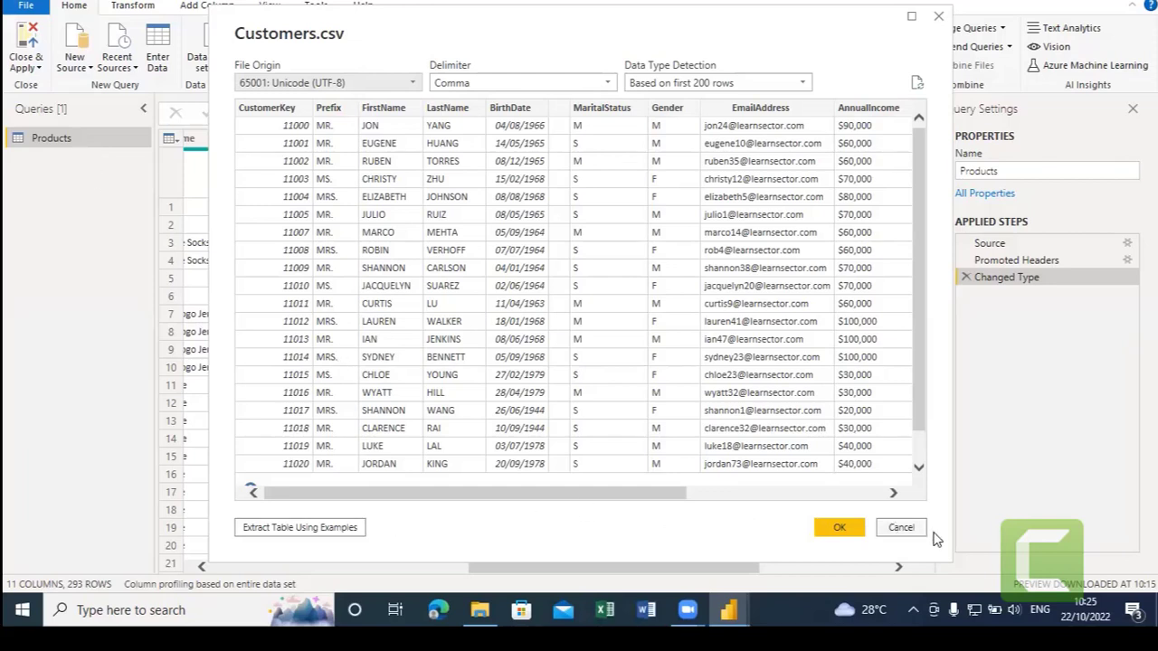
click(840, 532)
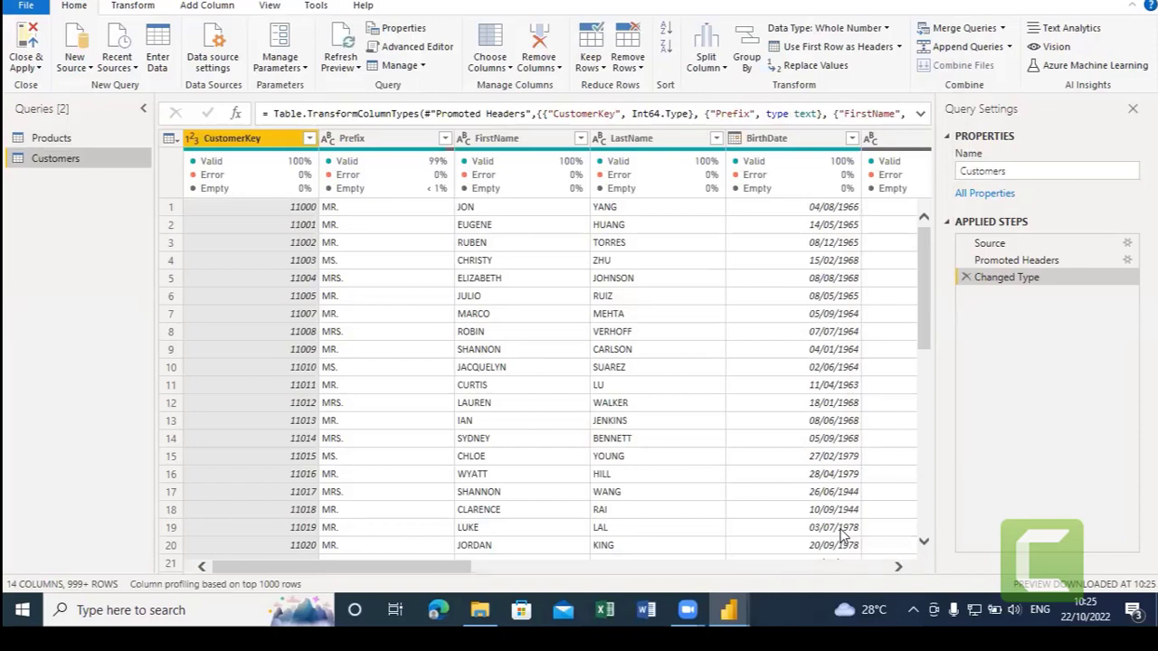
Compare the Products and Customers queries and inspect the Prefix, FirstName and LastName columns of Customers.
click(90, 140)
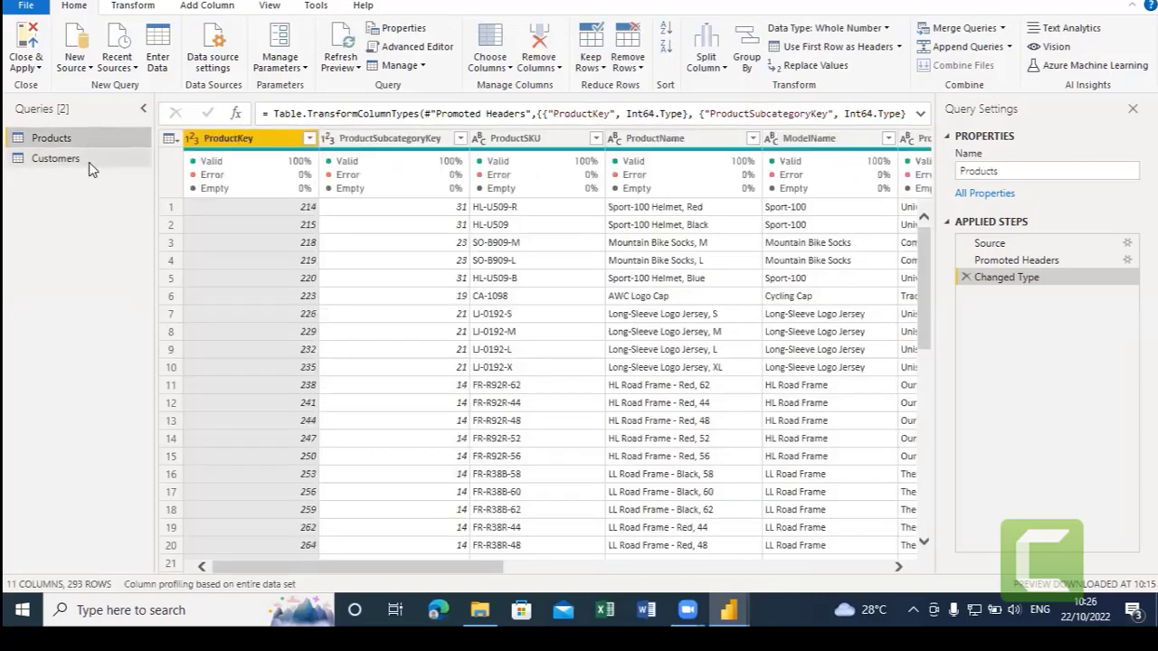
click(89, 163)
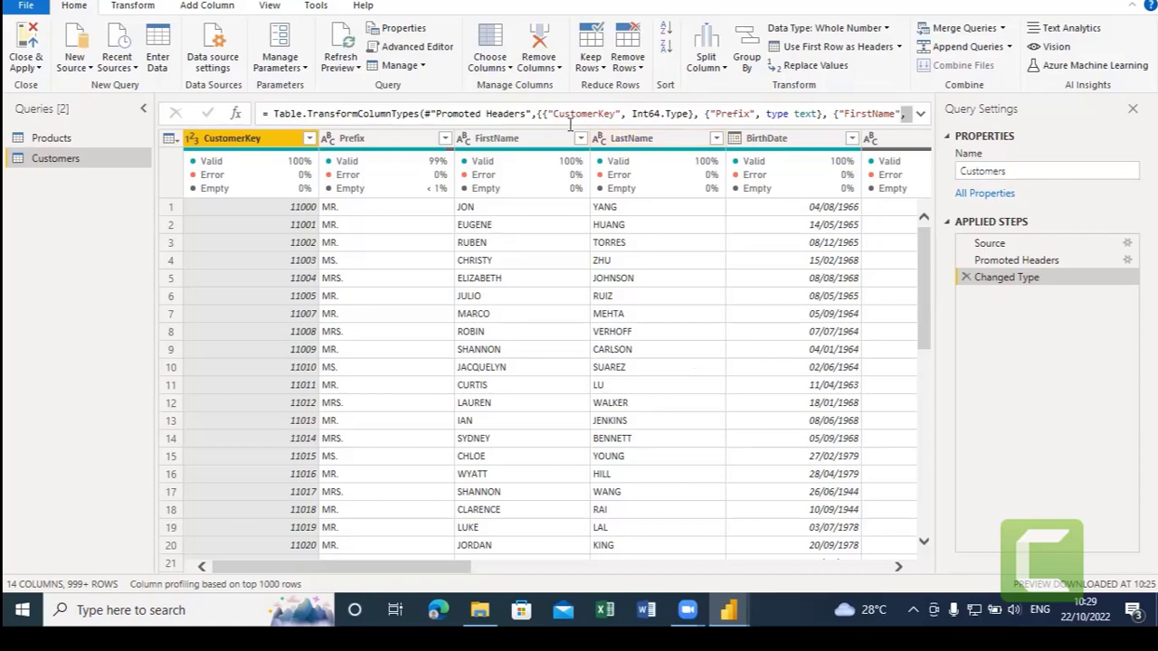
click(398, 139)
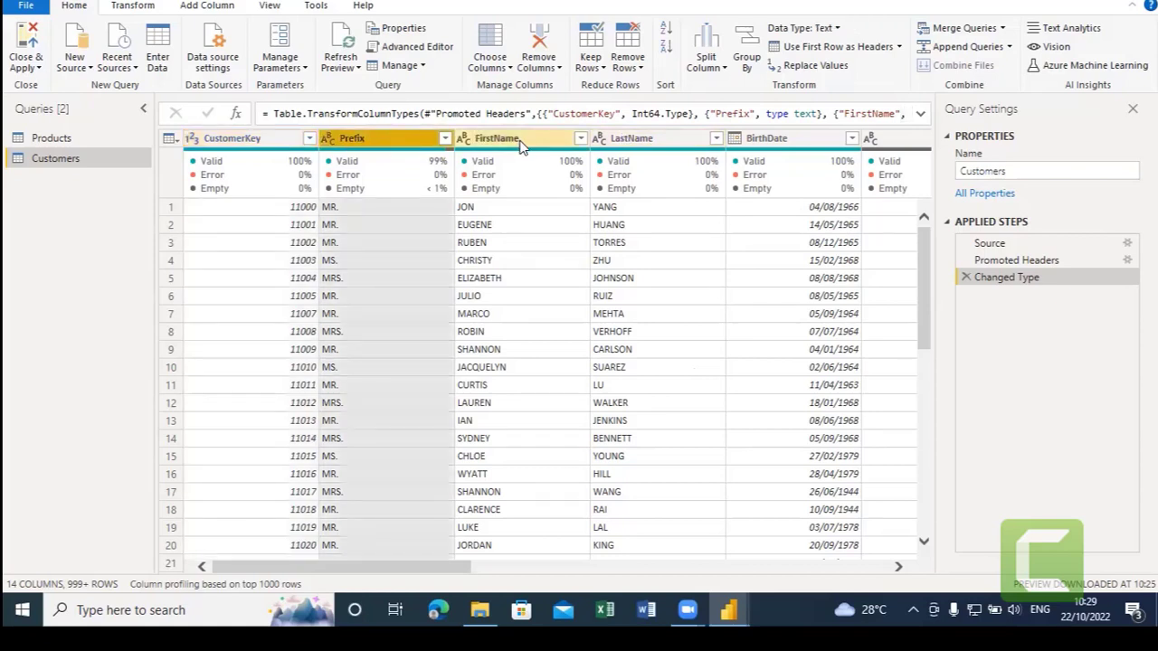
click(522, 141)
click(638, 140)
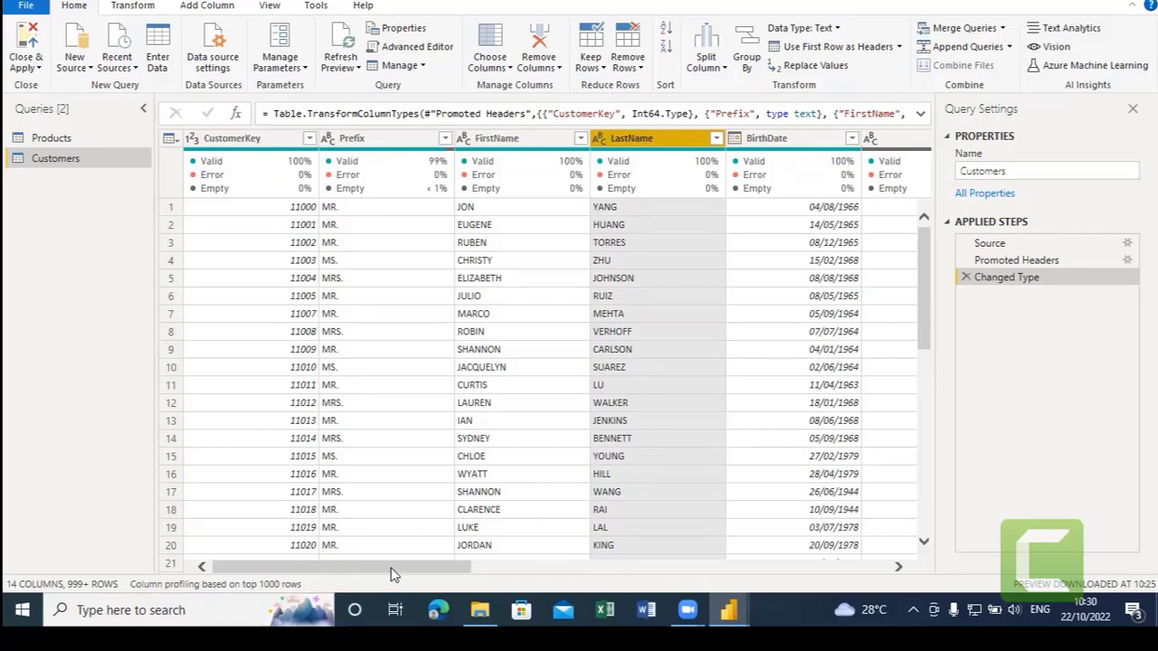
Examine the Customers columns from BirthDate across to AnnualIncome, including the unnamed column.
drag(393, 573, 561, 586)
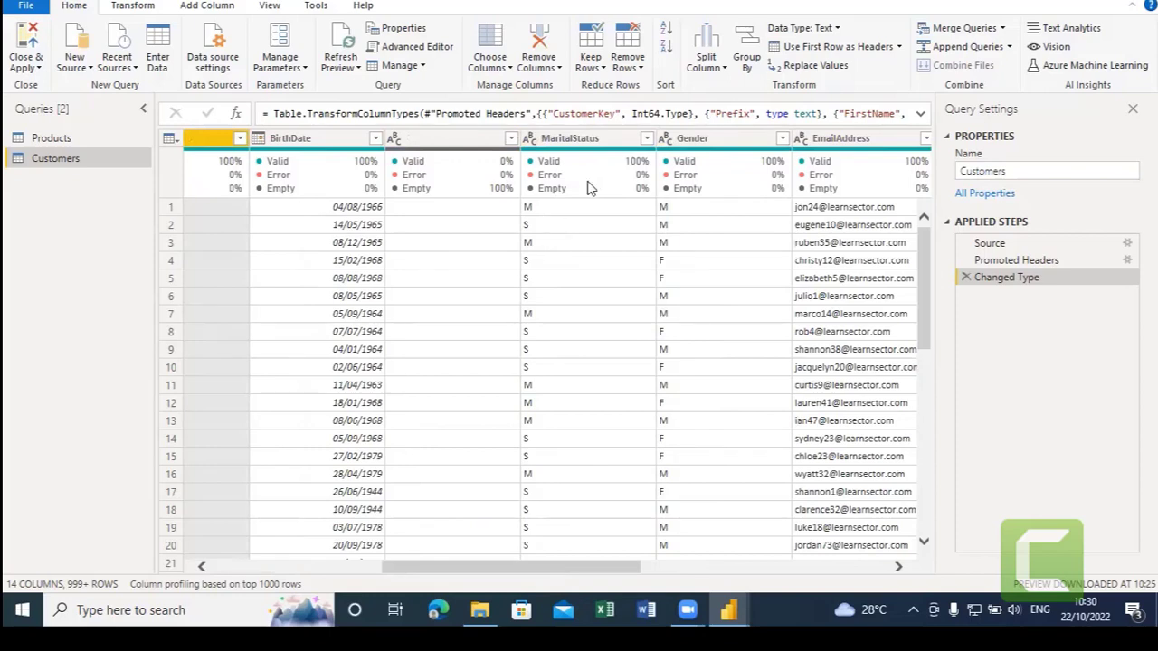
mouse_move(584, 192)
drag(538, 570, 639, 576)
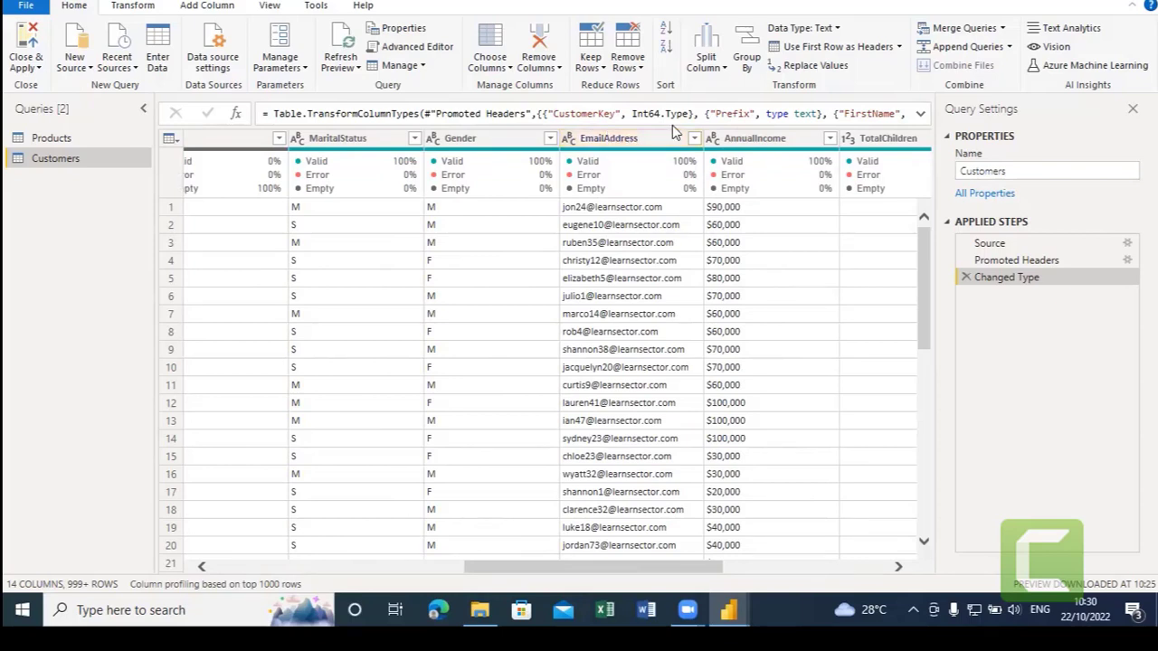
Check the data type of the AnnualIncome column and view the types it could be converted to.
click(758, 141)
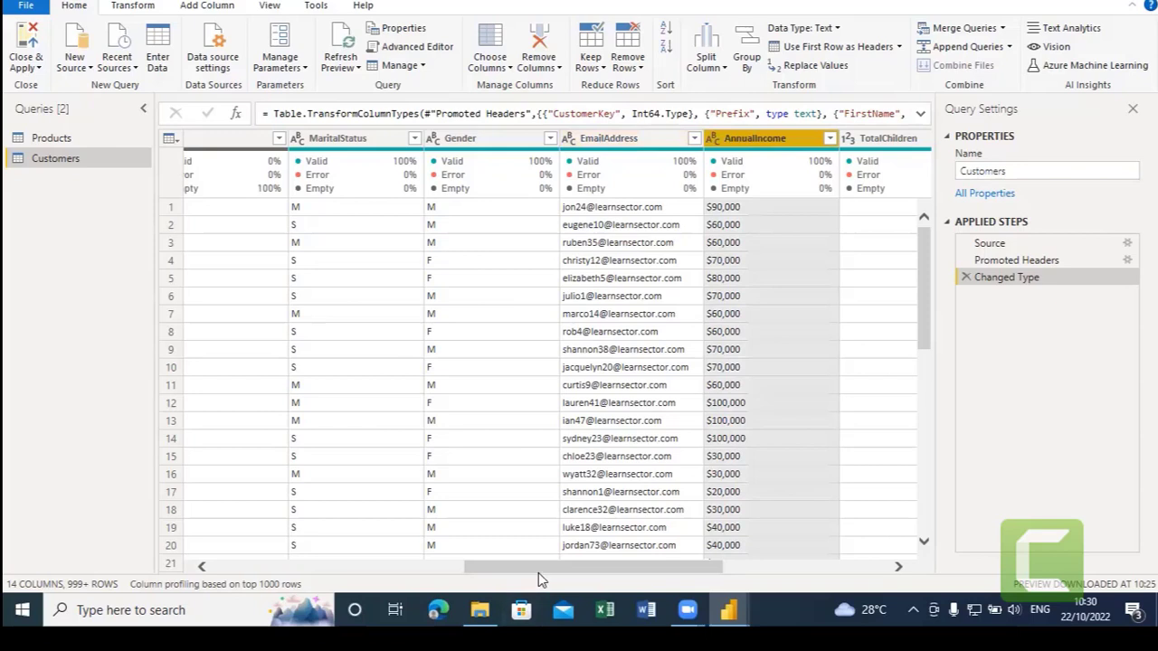
drag(538, 572, 611, 573)
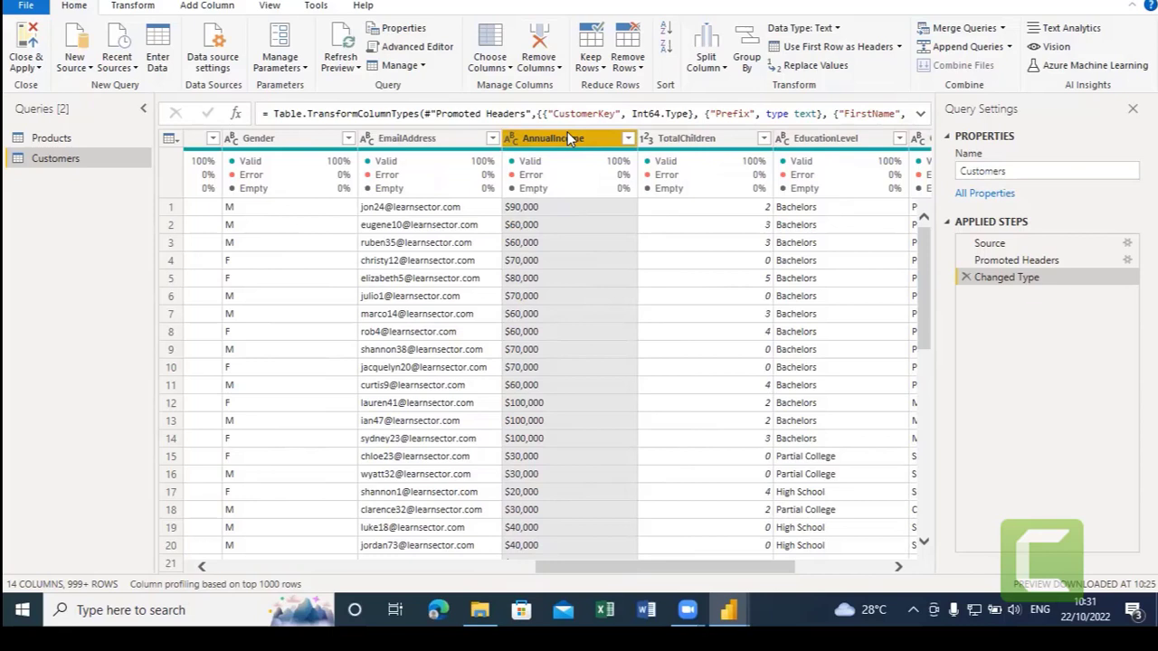
click(509, 140)
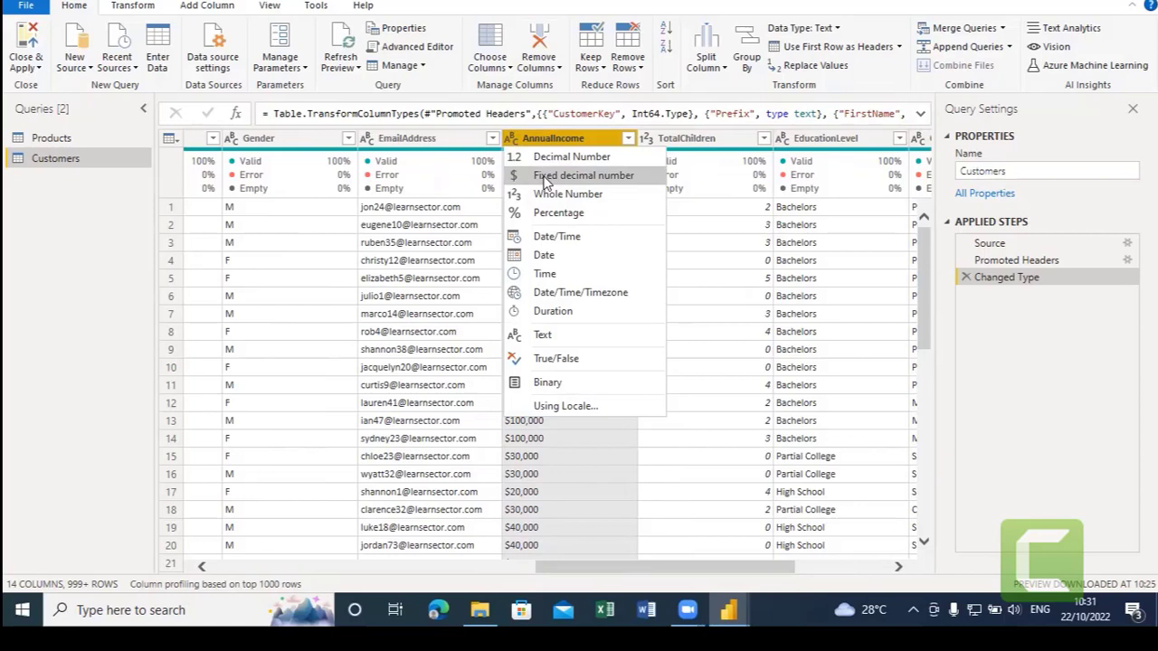
click(418, 277)
Return to the Customers query to view its table from the CustomerKey column.
scroll(418, 277, left, 10)
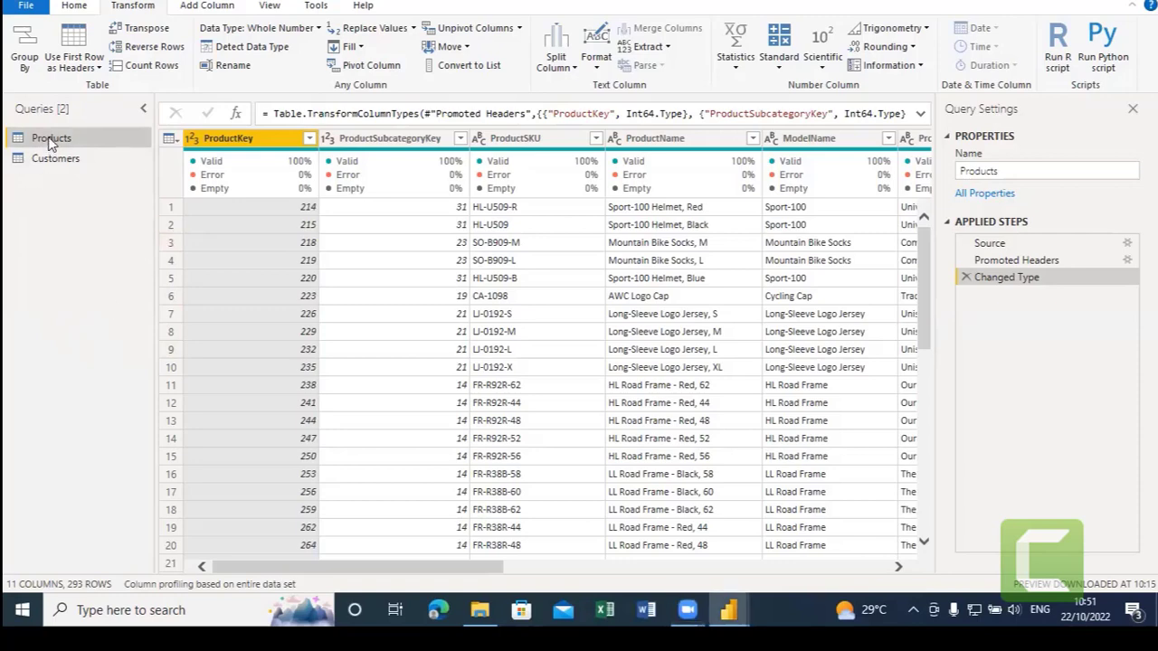
click(56, 162)
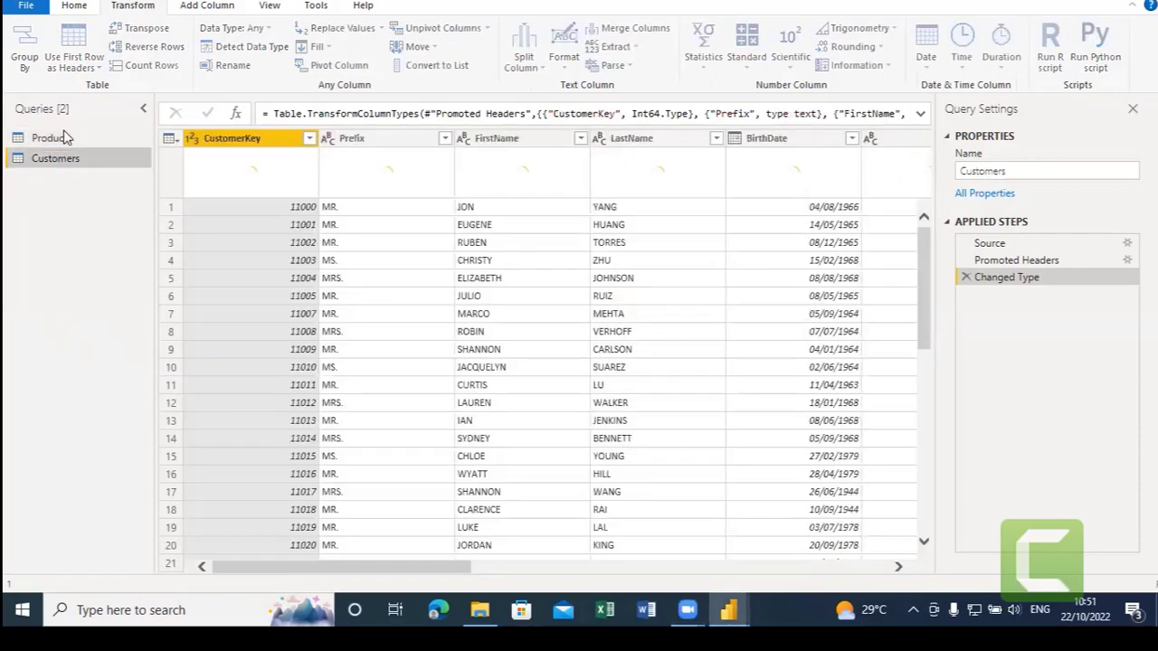
Review the Split Column options in the Products query and examine its columns across to ProductColor.
click(55, 138)
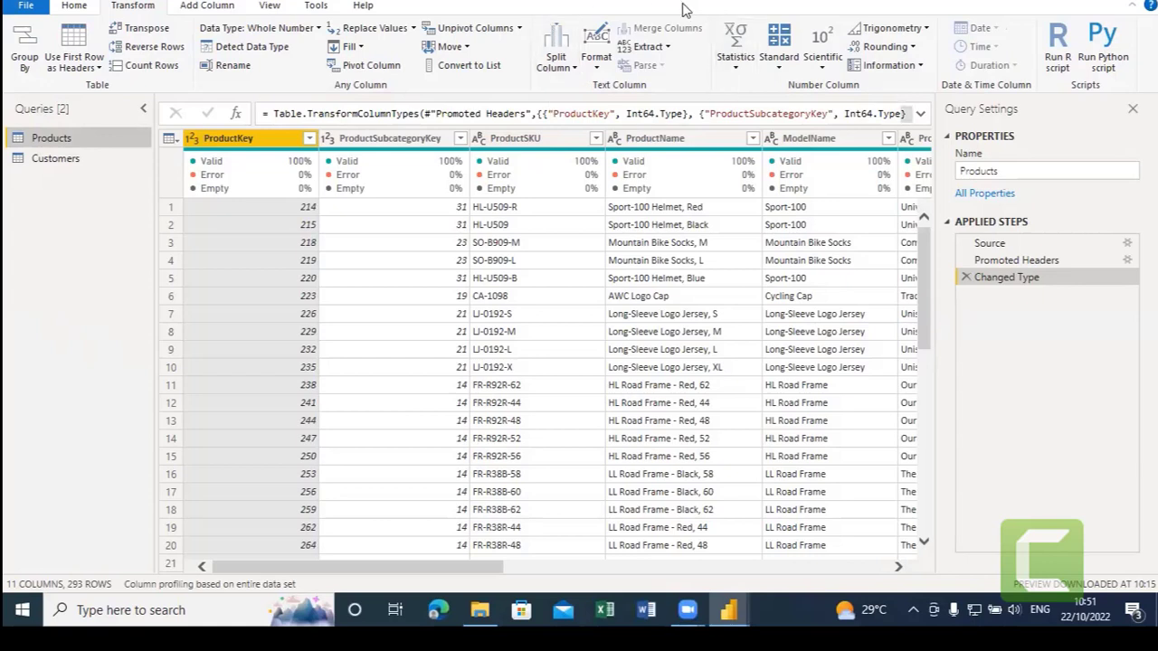
click(574, 71)
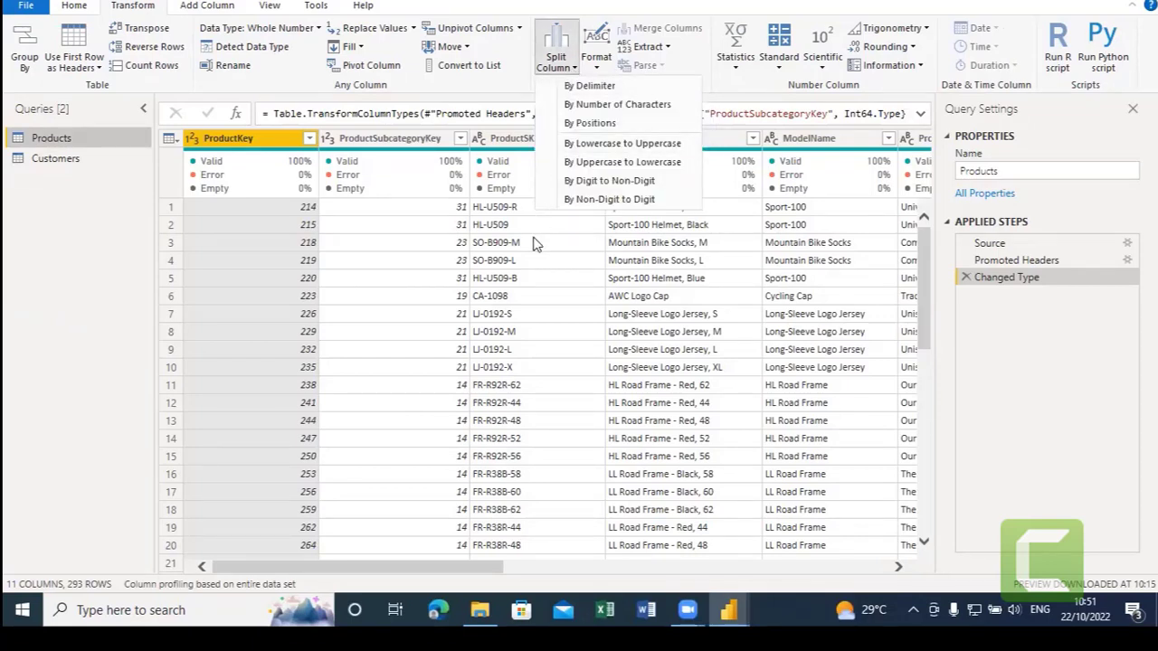
click(535, 281)
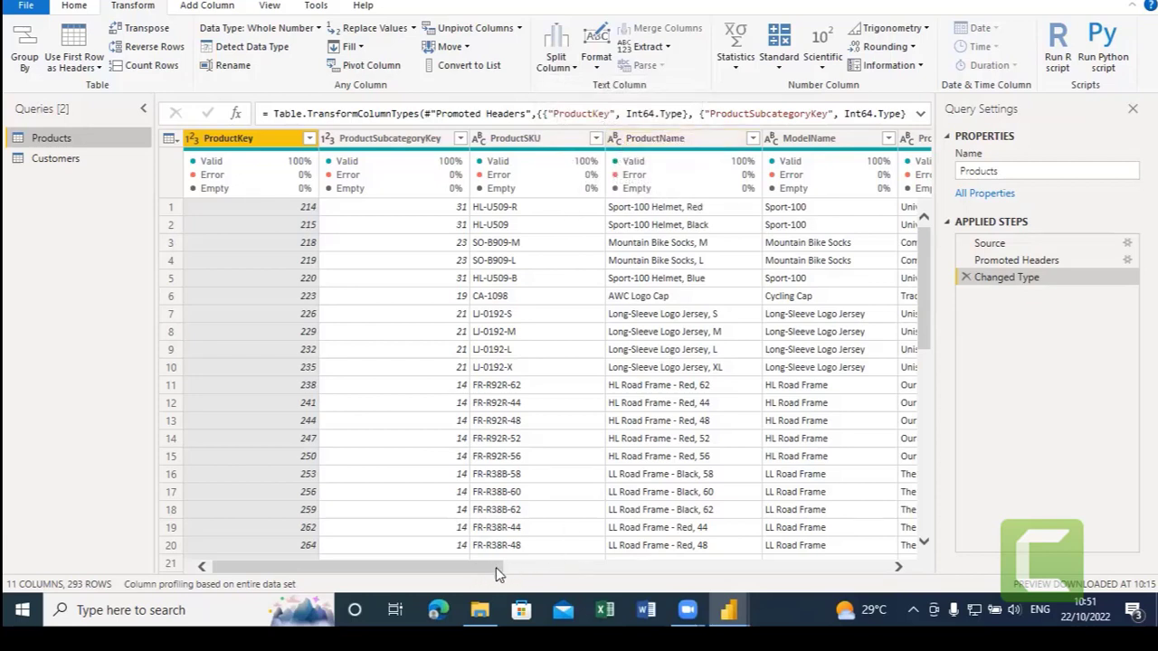
click(900, 567)
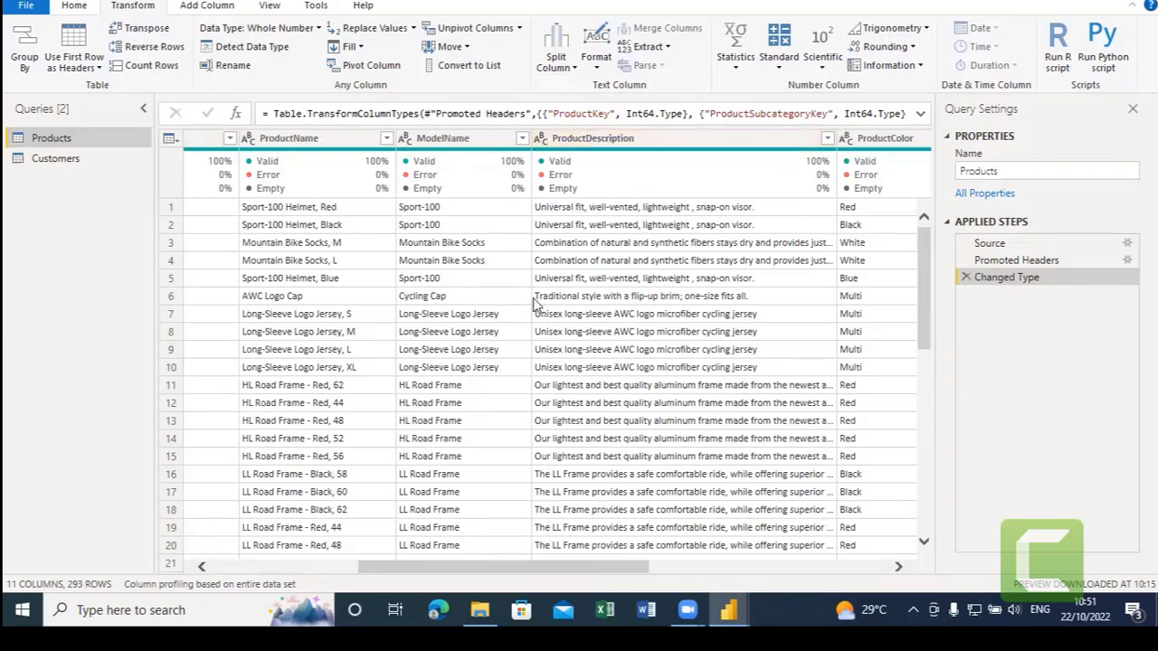
drag(540, 569, 349, 582)
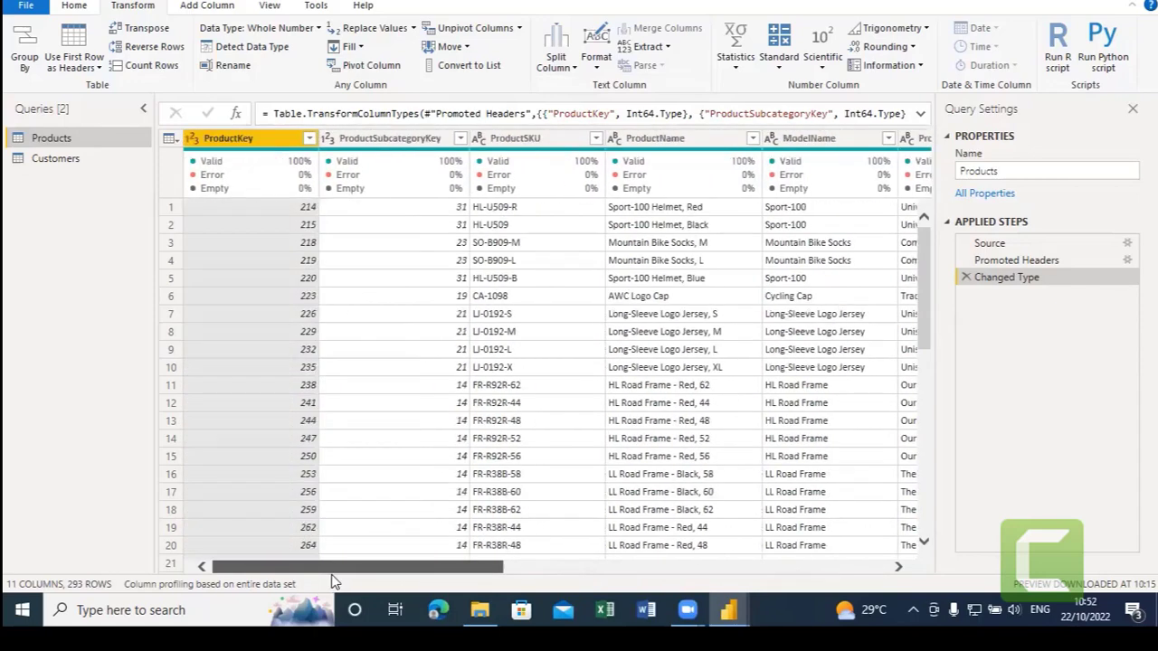
Split the EmailAddress column of the Customers query at each occurrence of the @ delimiter.
click(71, 158)
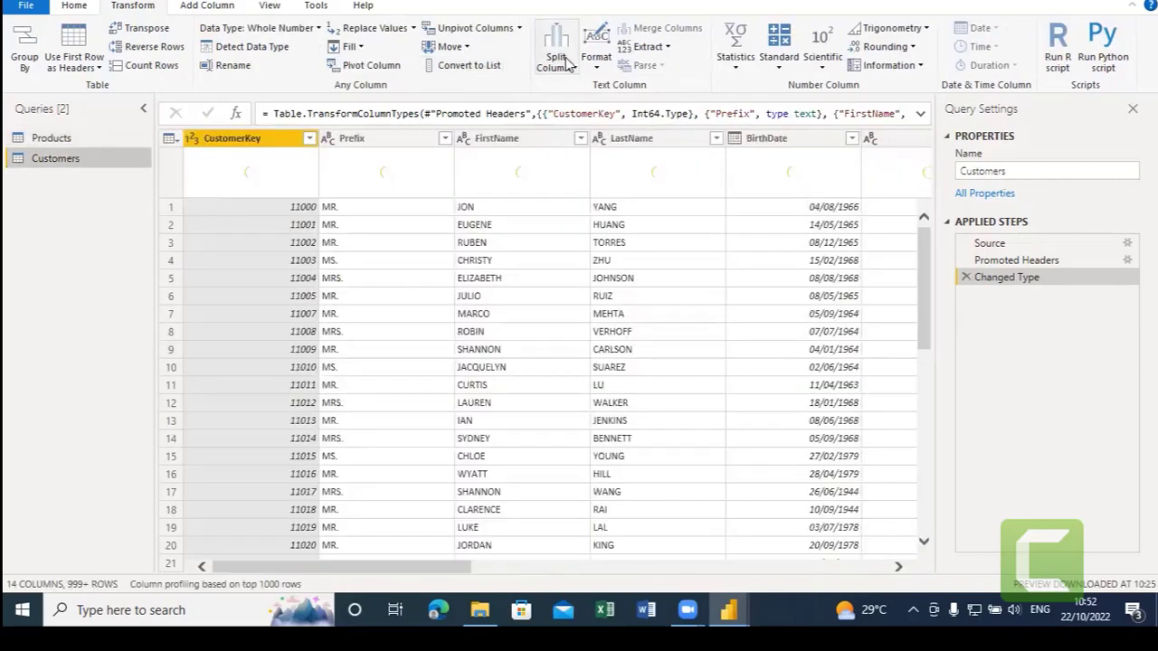
click(567, 65)
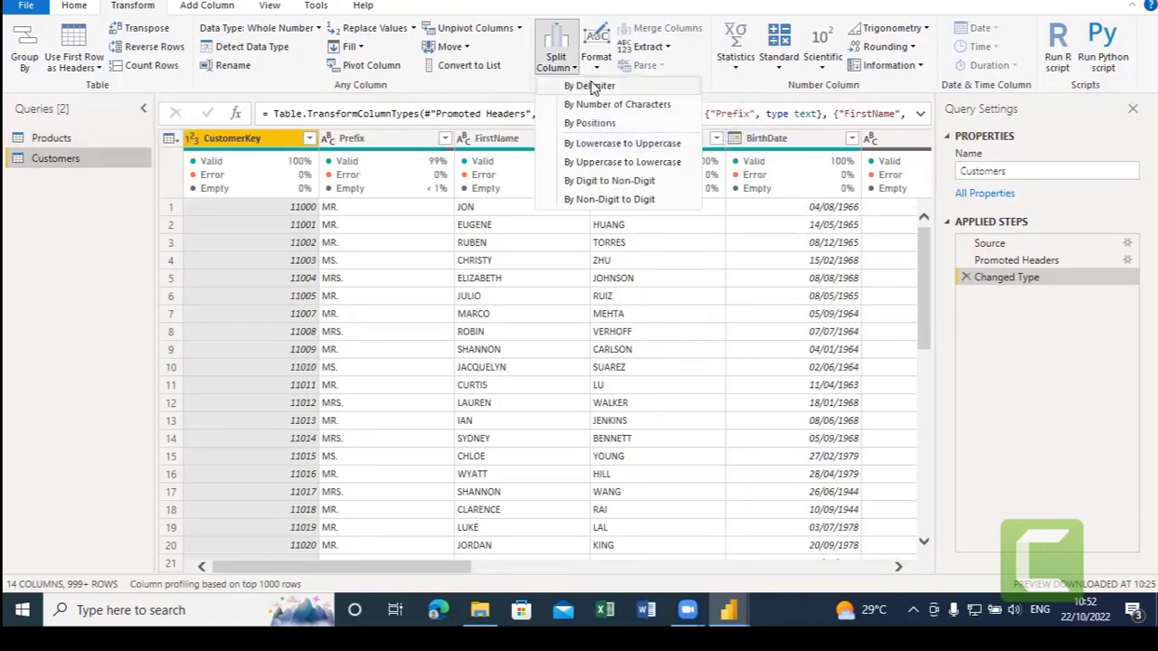
click(441, 569)
click(530, 570)
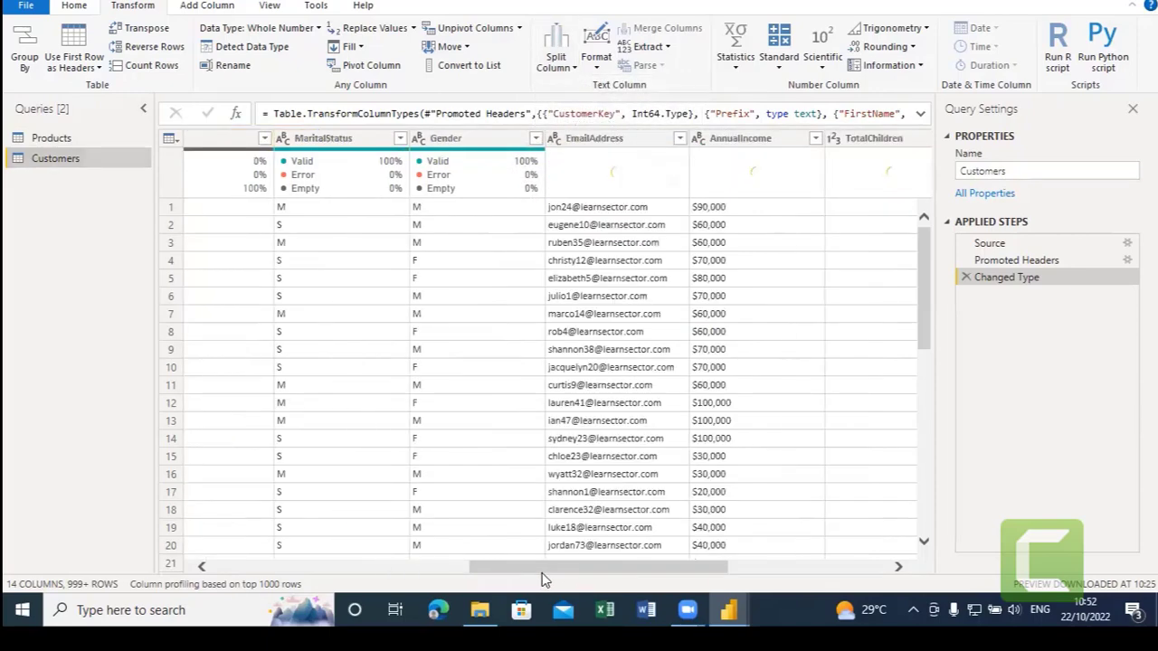
click(606, 135)
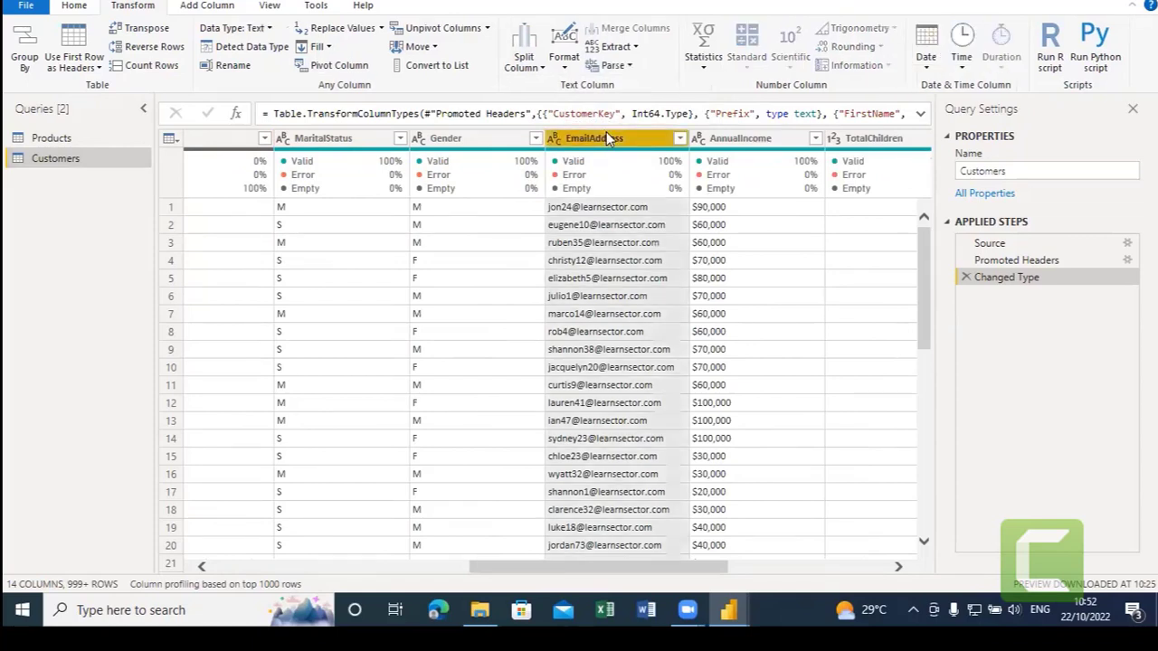
click(538, 69)
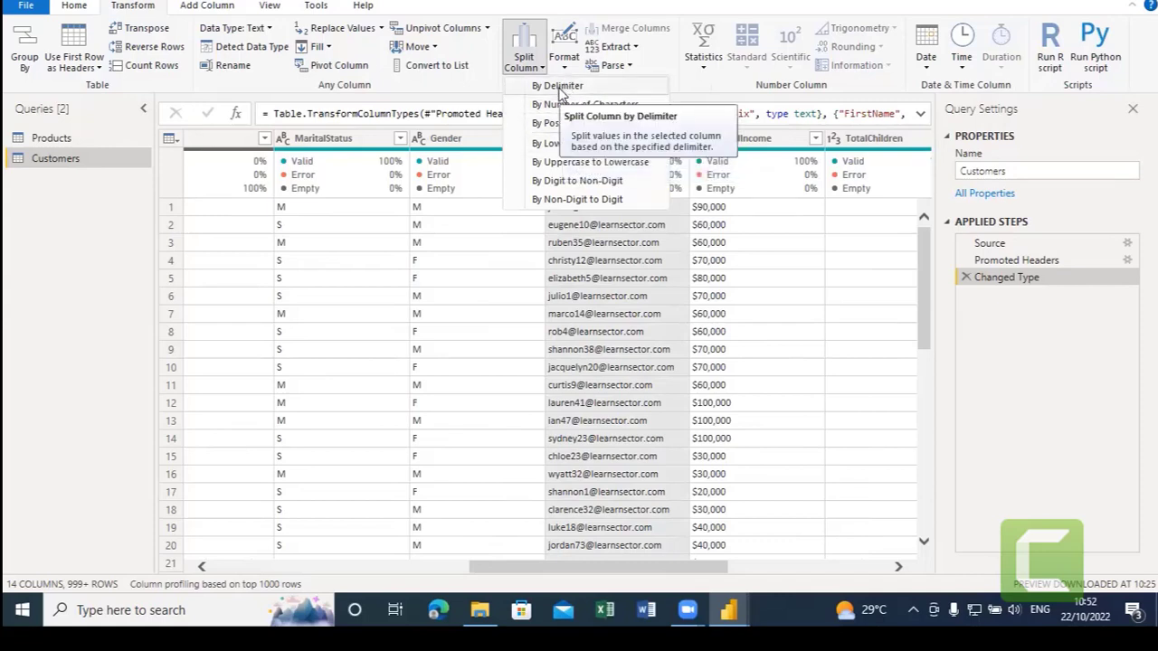
click(558, 87)
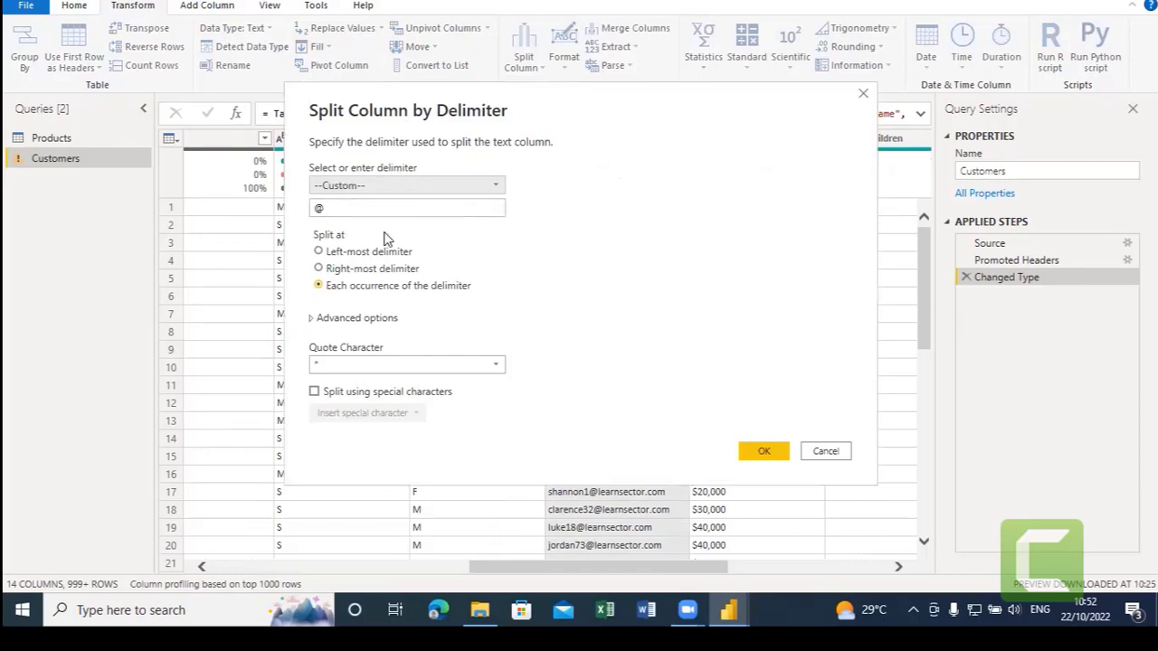
click(322, 208)
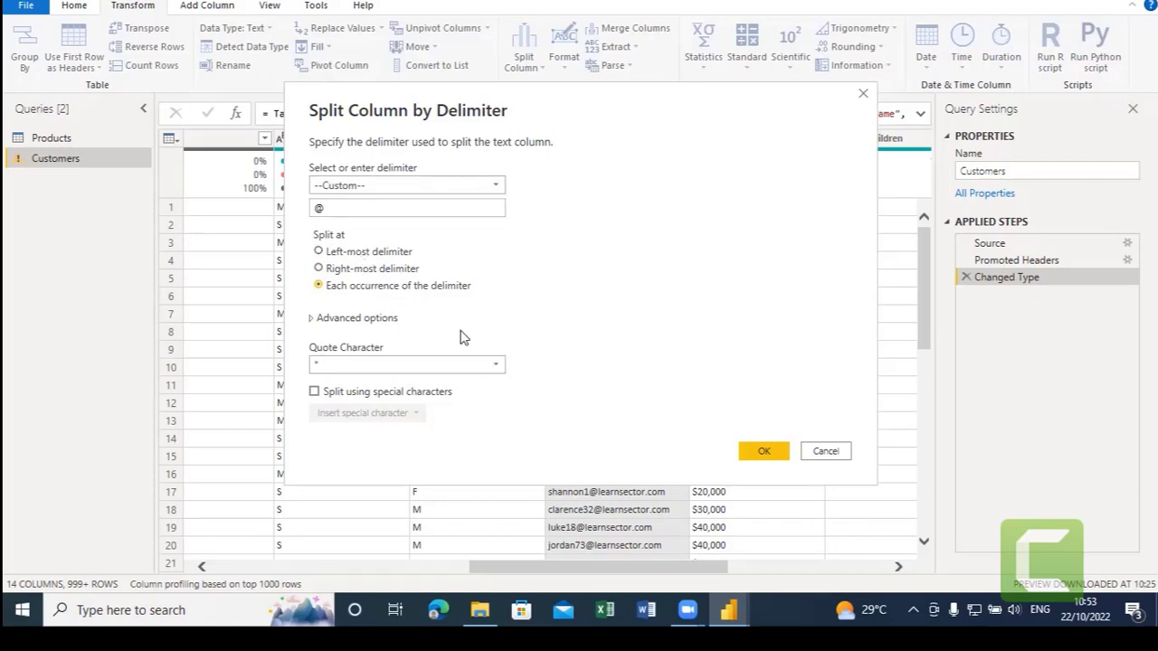
click(765, 452)
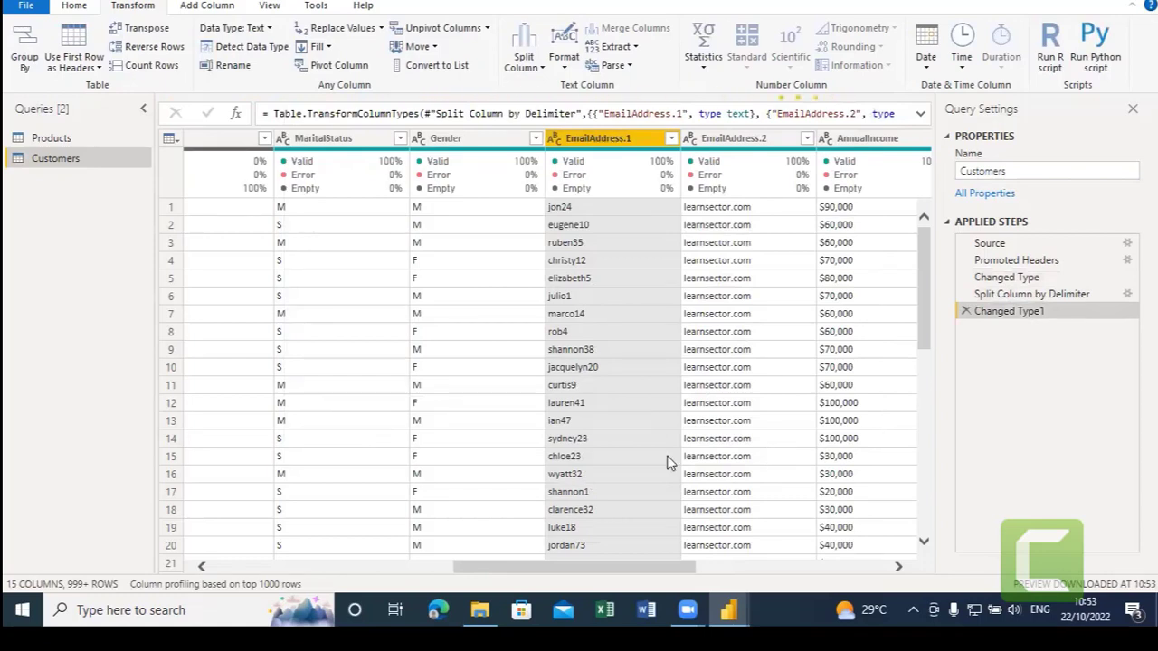
Compare the EmailAddress.1 and EmailAddress.2 columns of the Customers query.
click(729, 142)
click(639, 145)
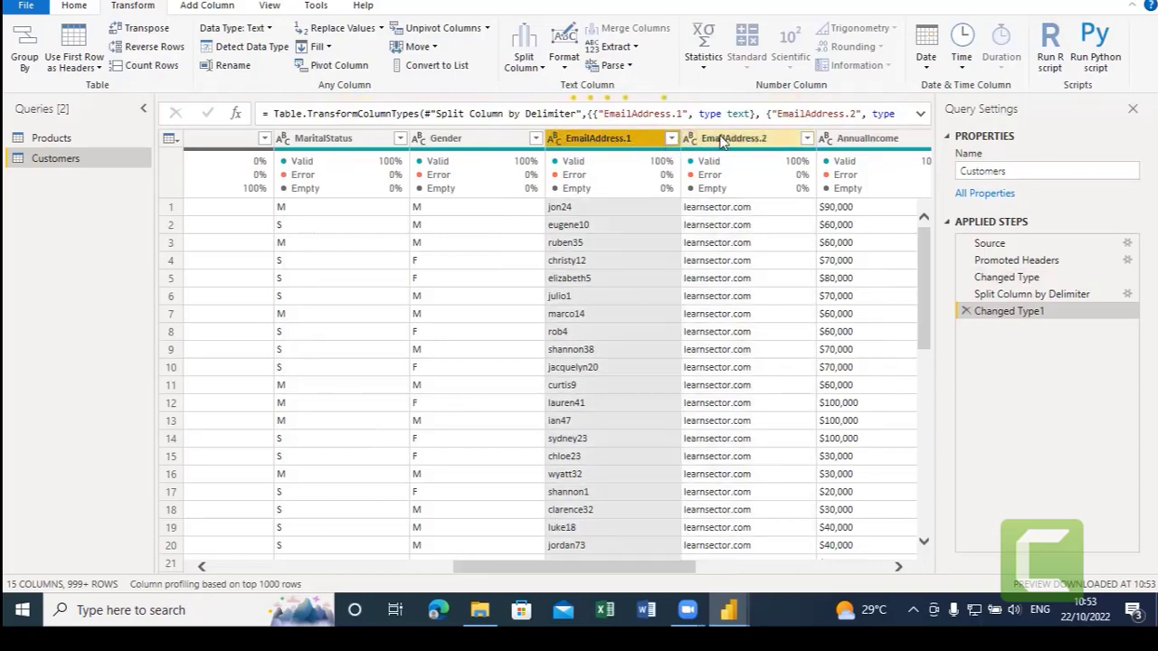
click(740, 145)
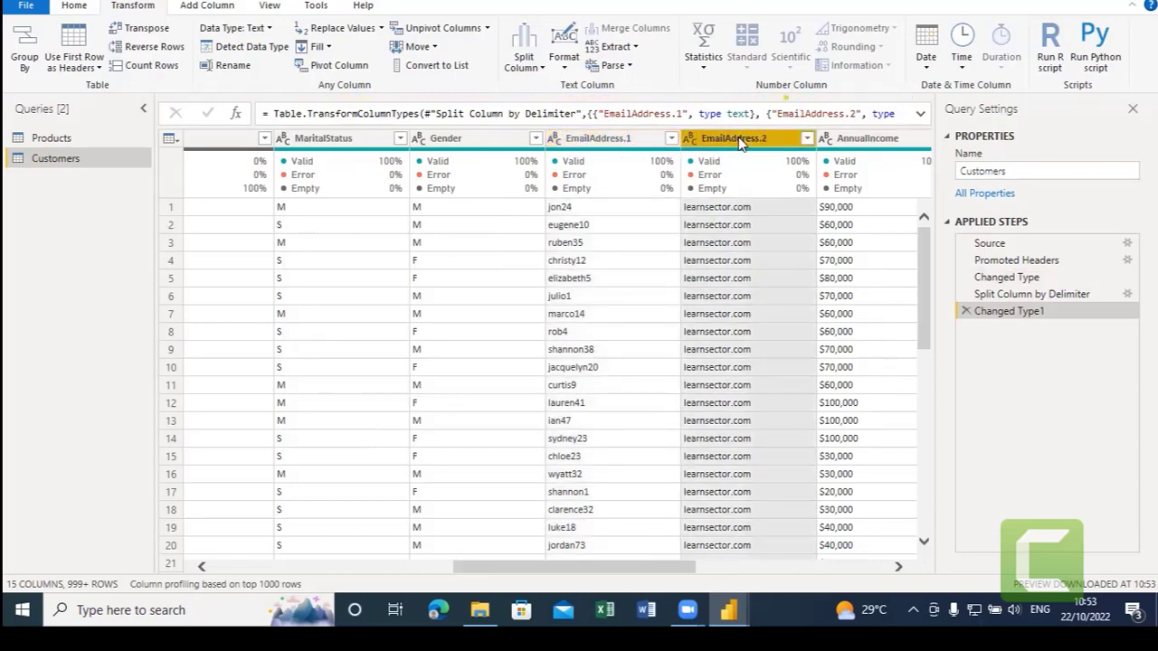
click(622, 145)
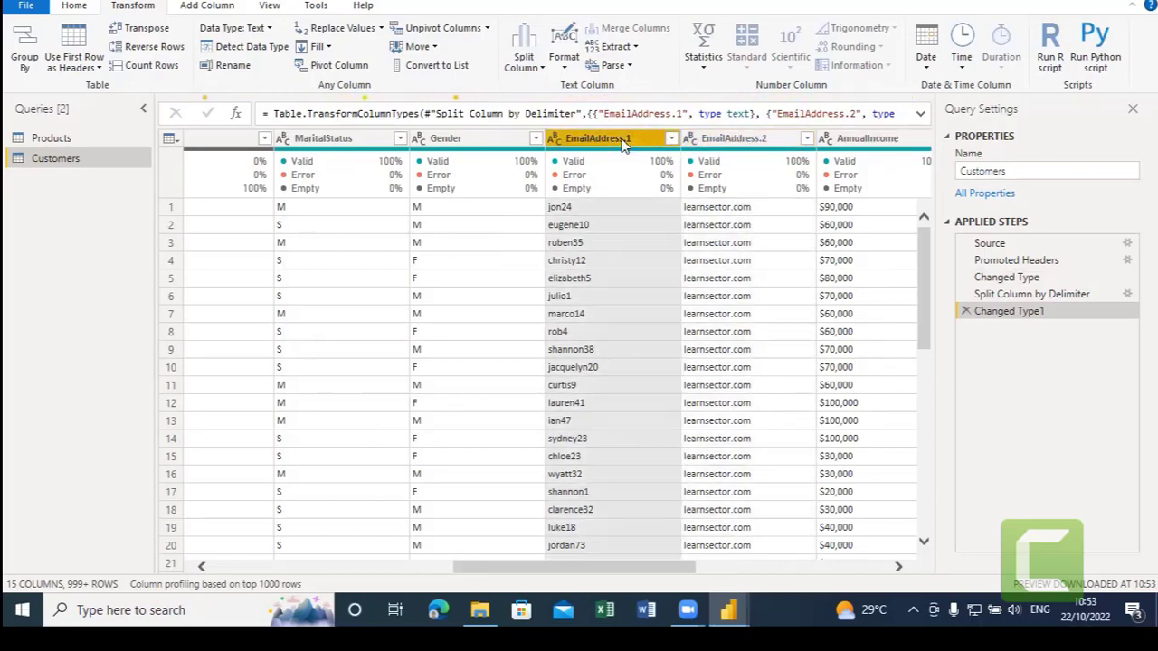
click(734, 133)
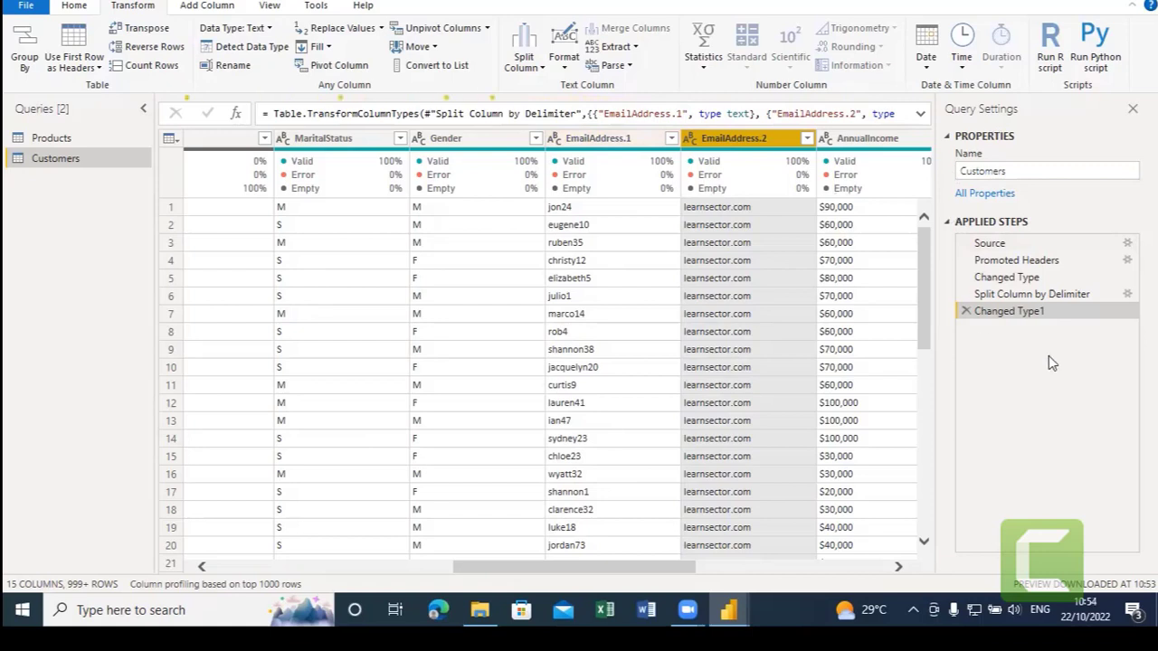
click(608, 138)
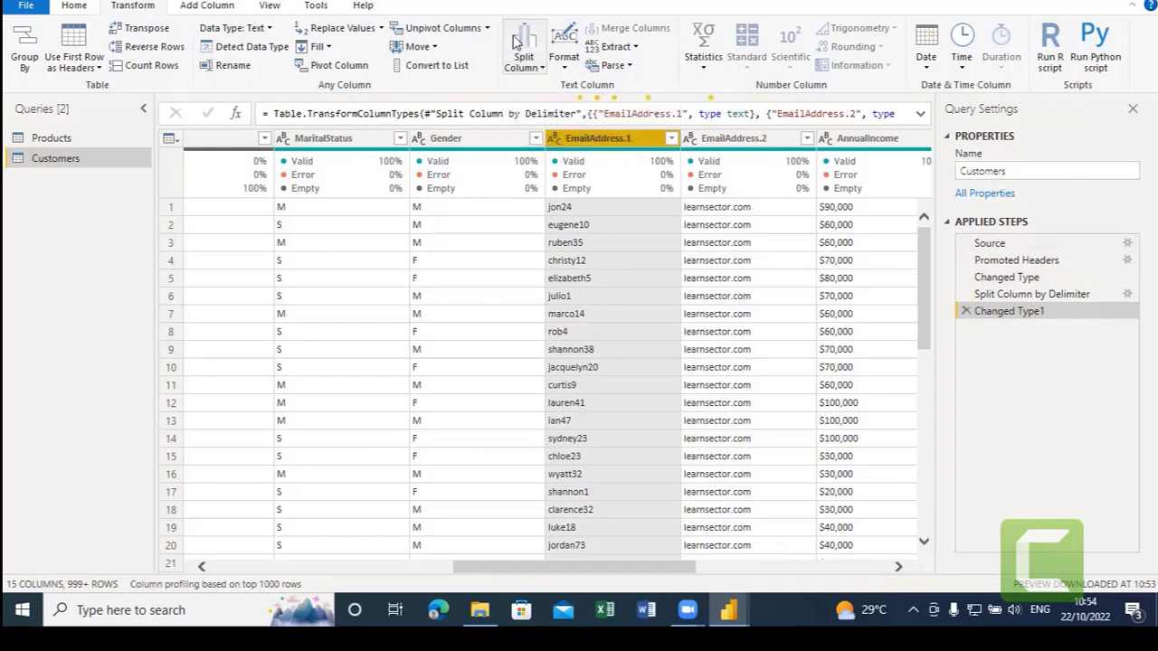
Split the EmailAddress.2 column by number of characters, using 4 characters once, as far right as possible.
click(529, 72)
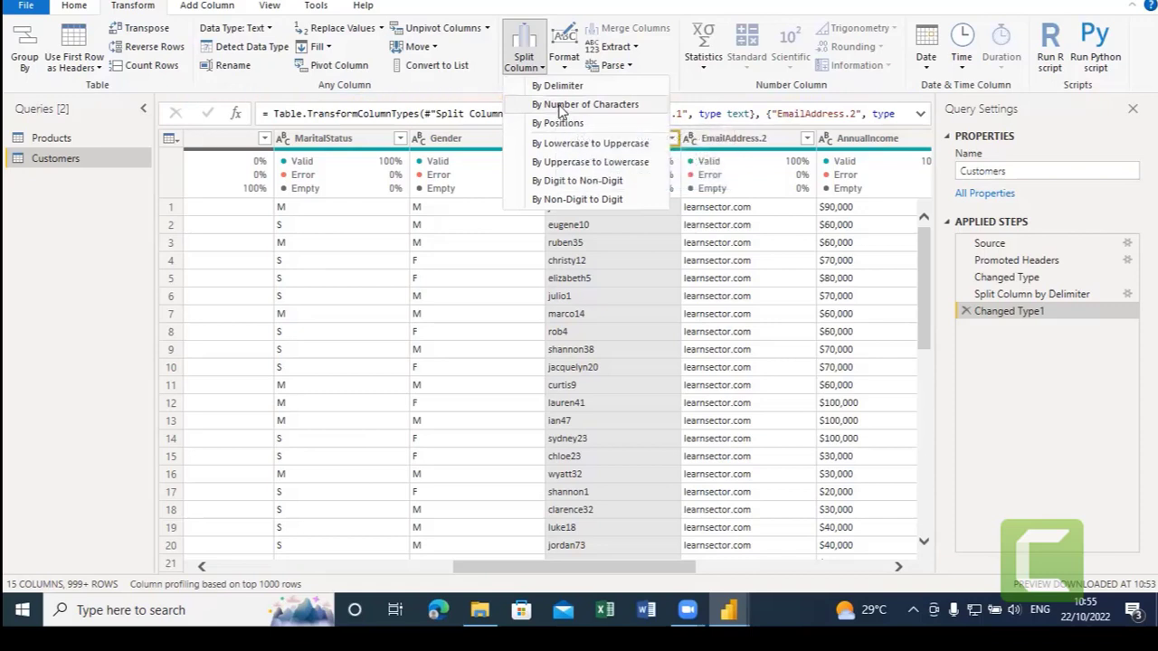
click(714, 136)
click(716, 138)
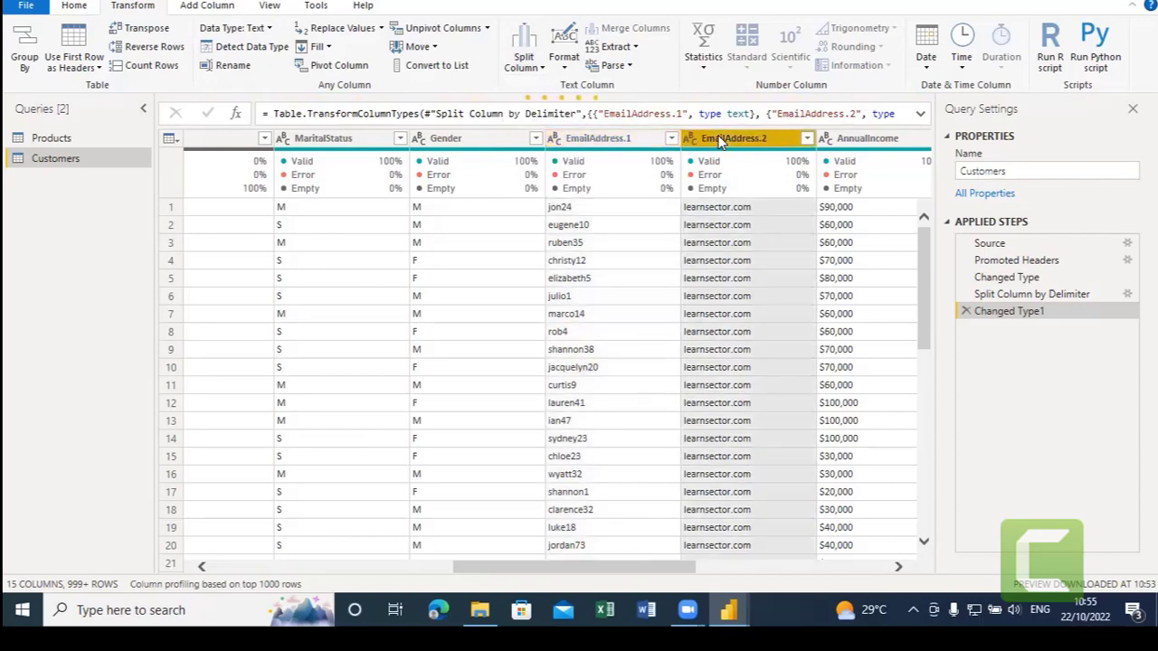
click(533, 65)
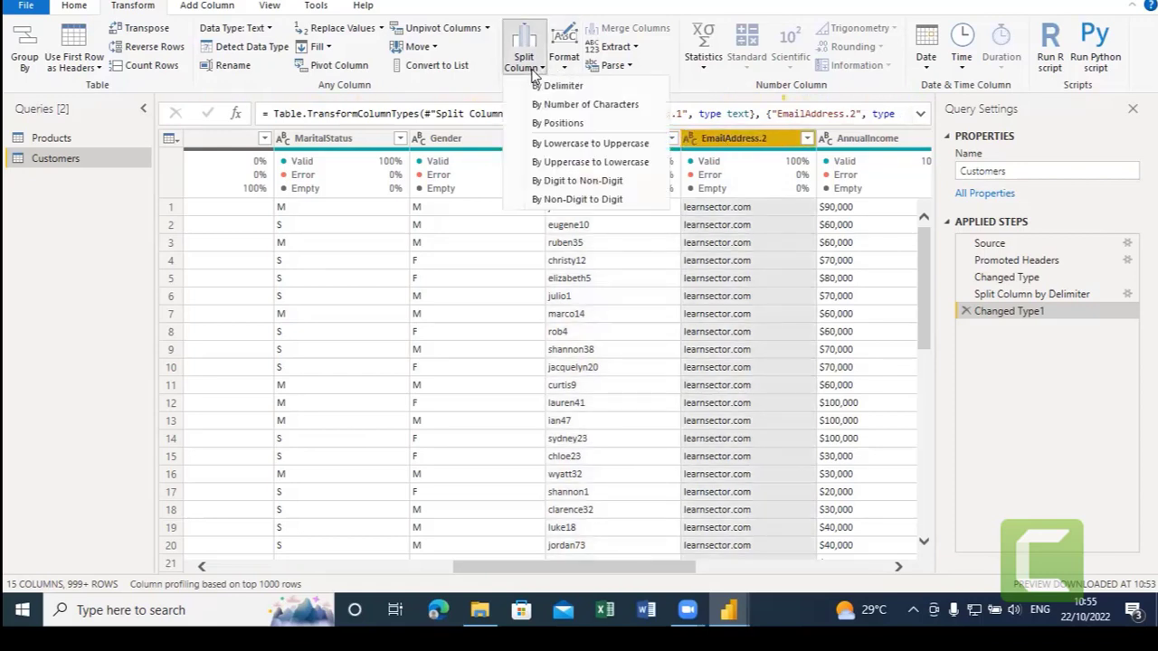
click(556, 106)
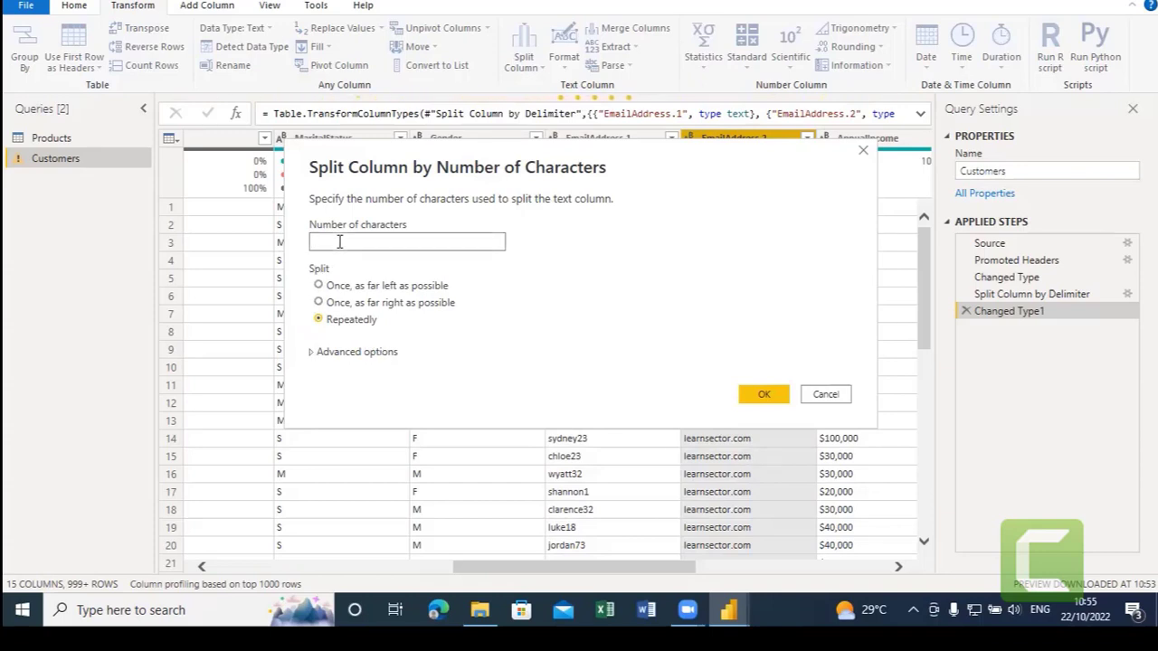
text(4)
click(370, 306)
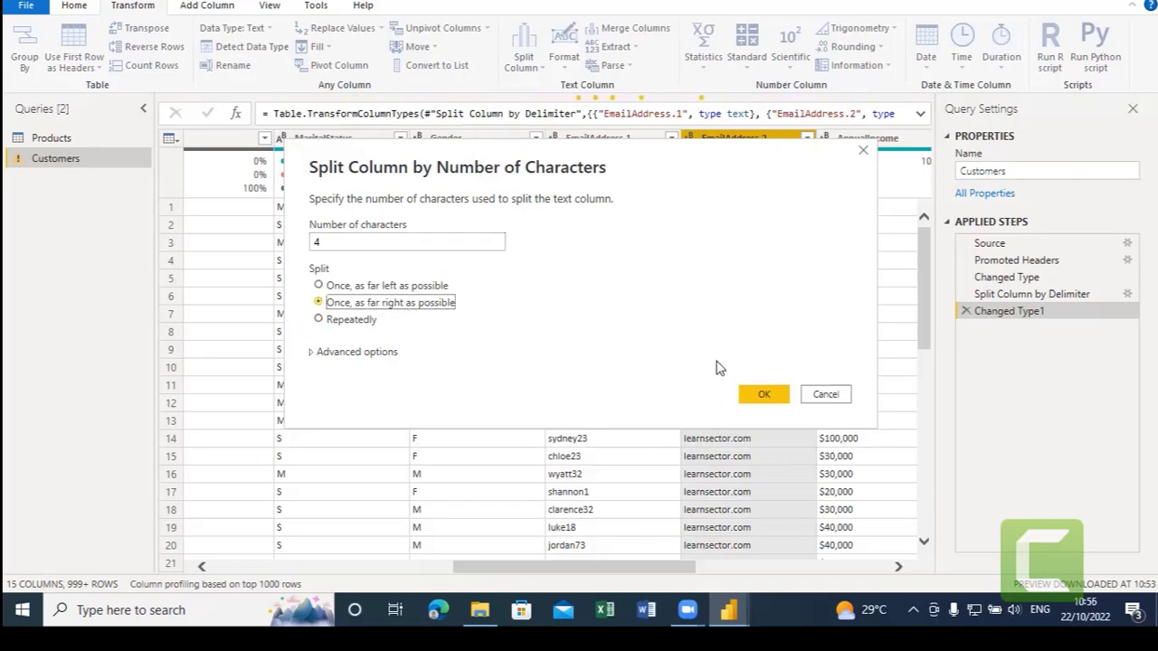
key(Return)
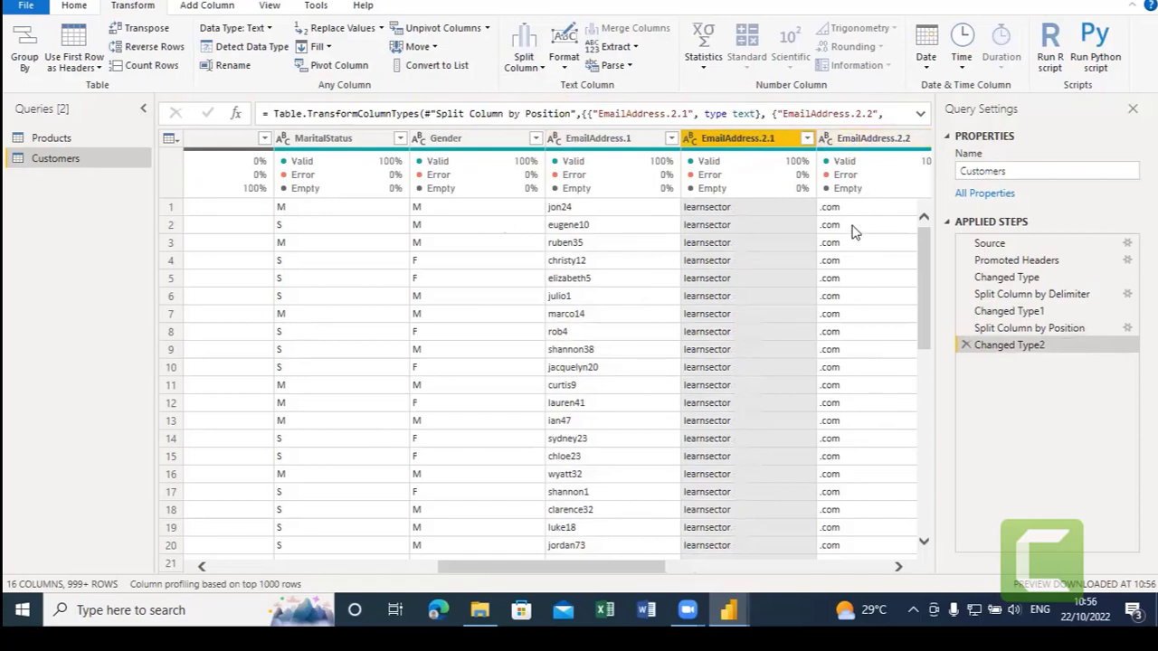
Remove both email splits and their Changed Type1 and Changed Type2 steps from the Customers applied steps.
click(524, 62)
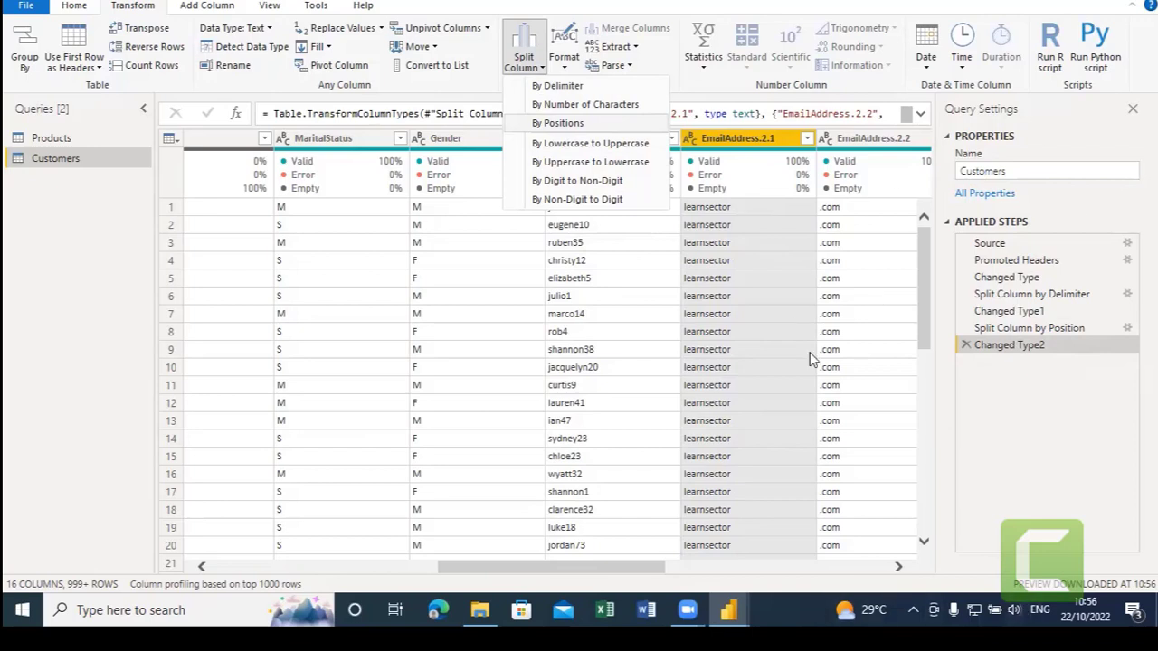
click(964, 345)
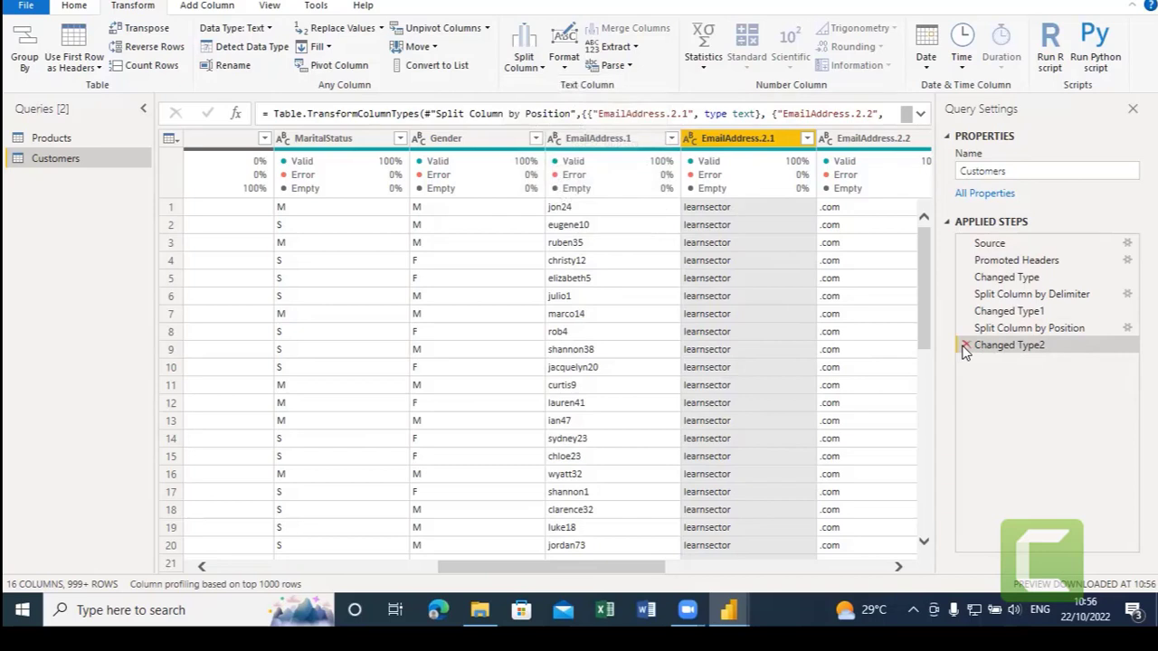
click(966, 345)
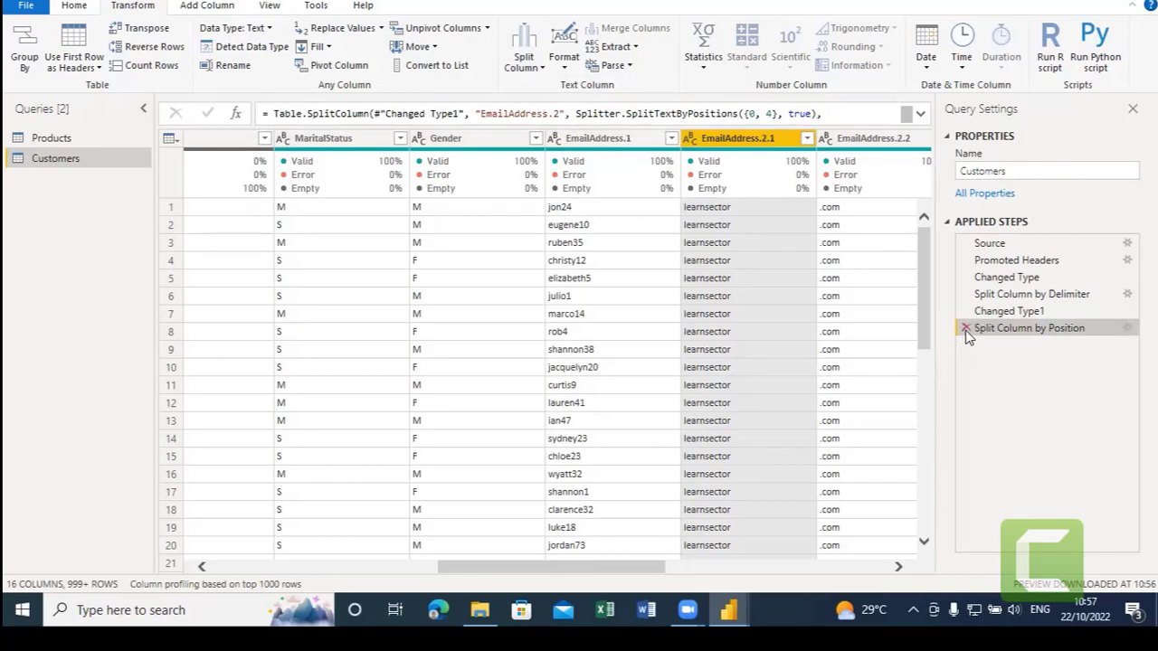
click(966, 330)
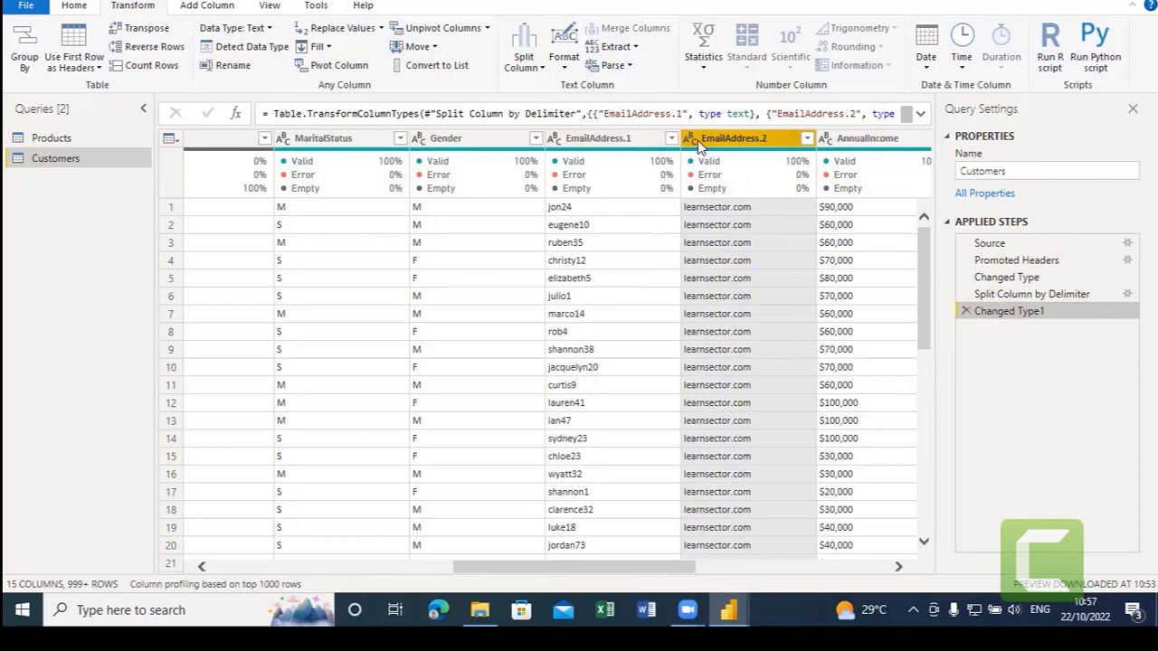
click(964, 312)
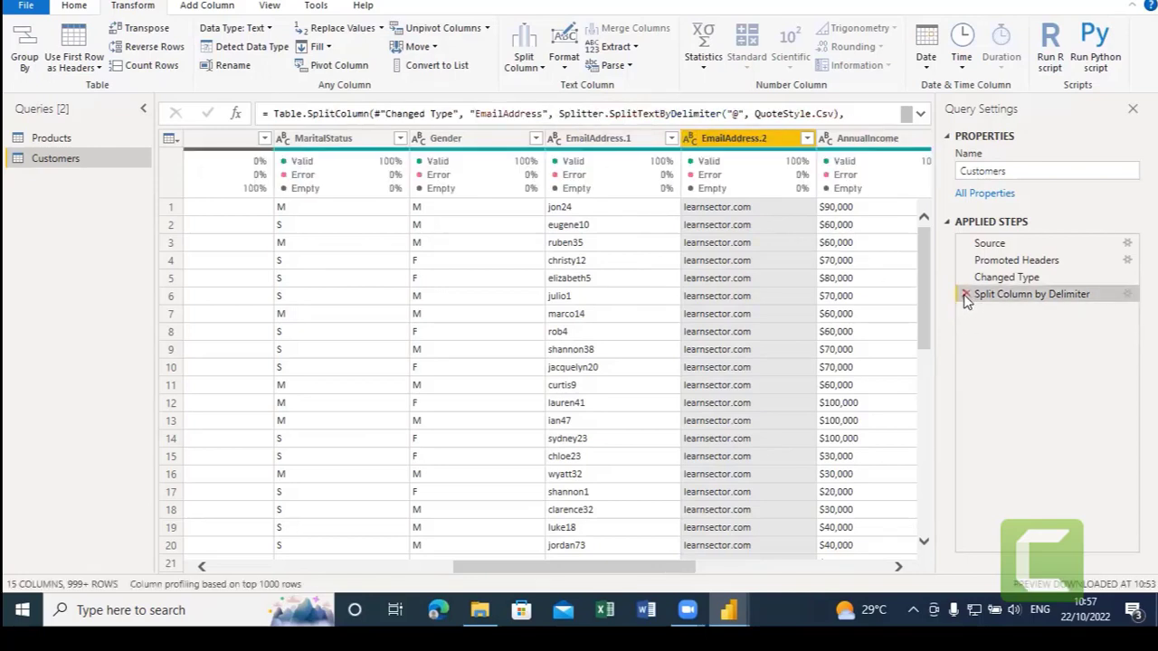
click(966, 295)
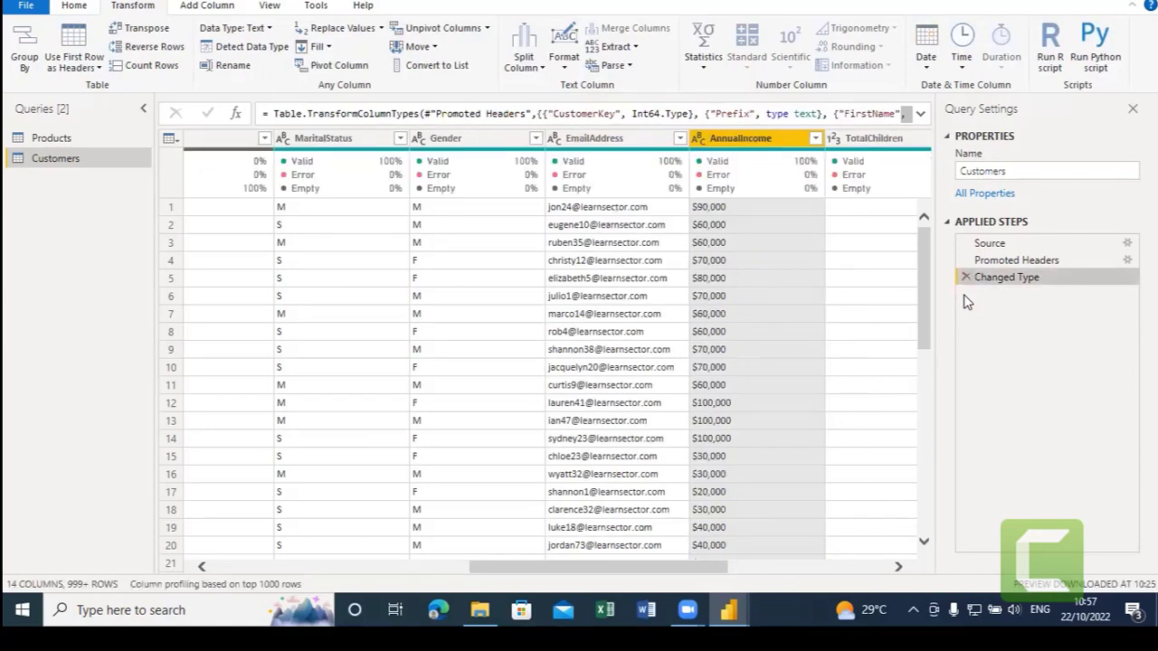
View the text Format options available for the EmailAddress column.
click(625, 138)
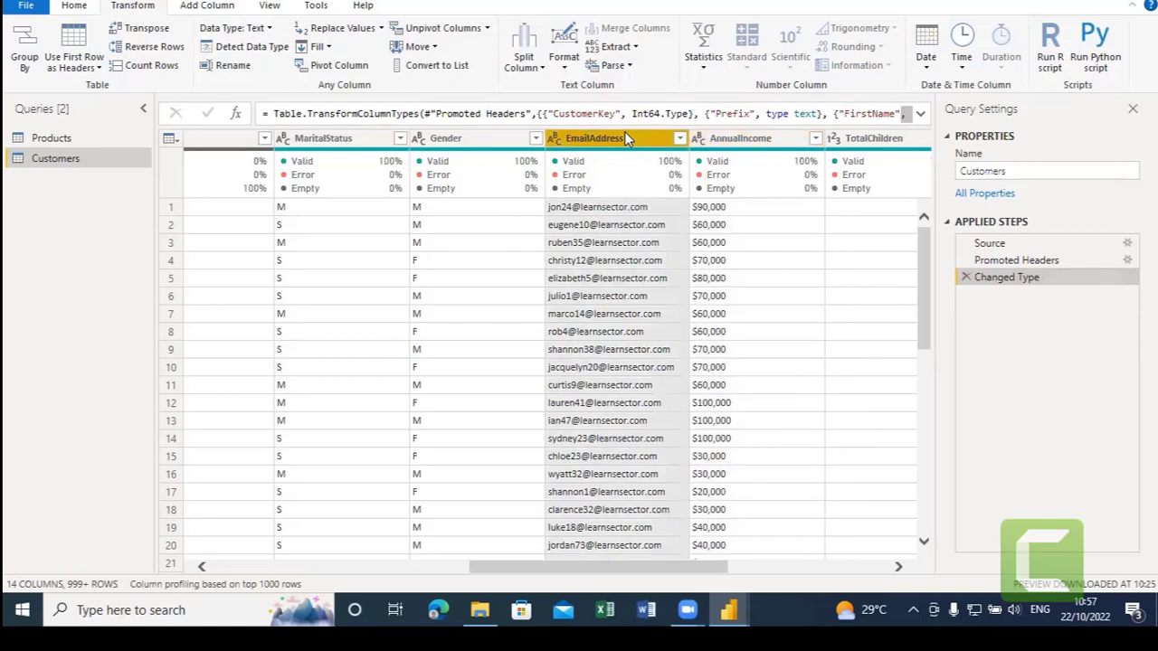
click(564, 71)
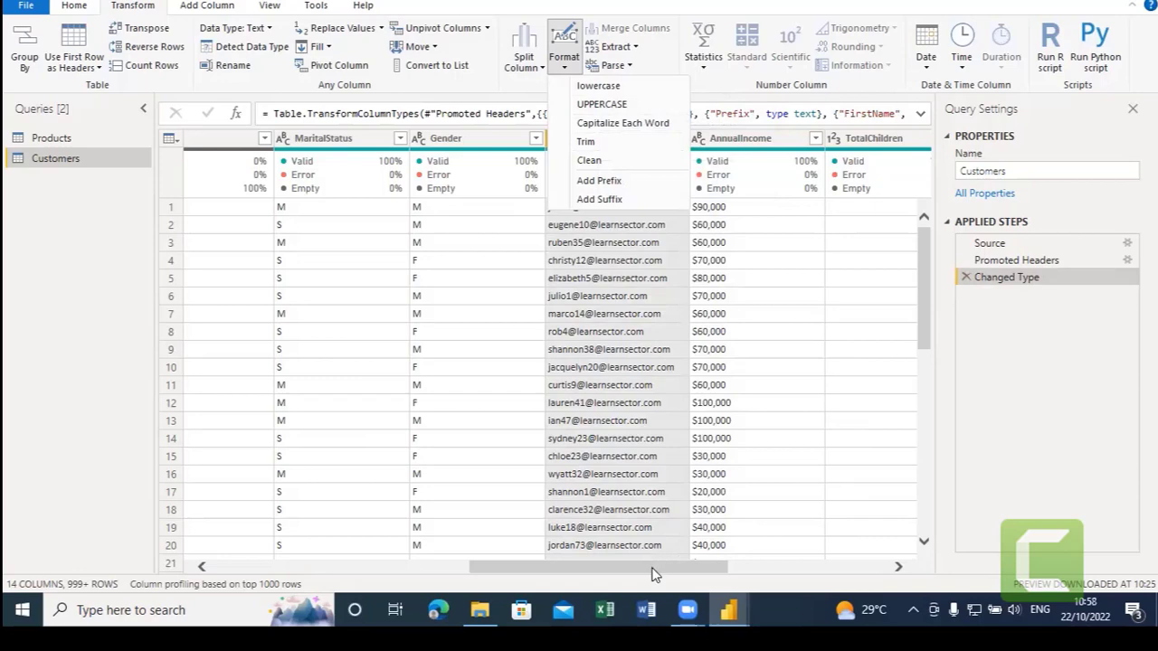
click(624, 570)
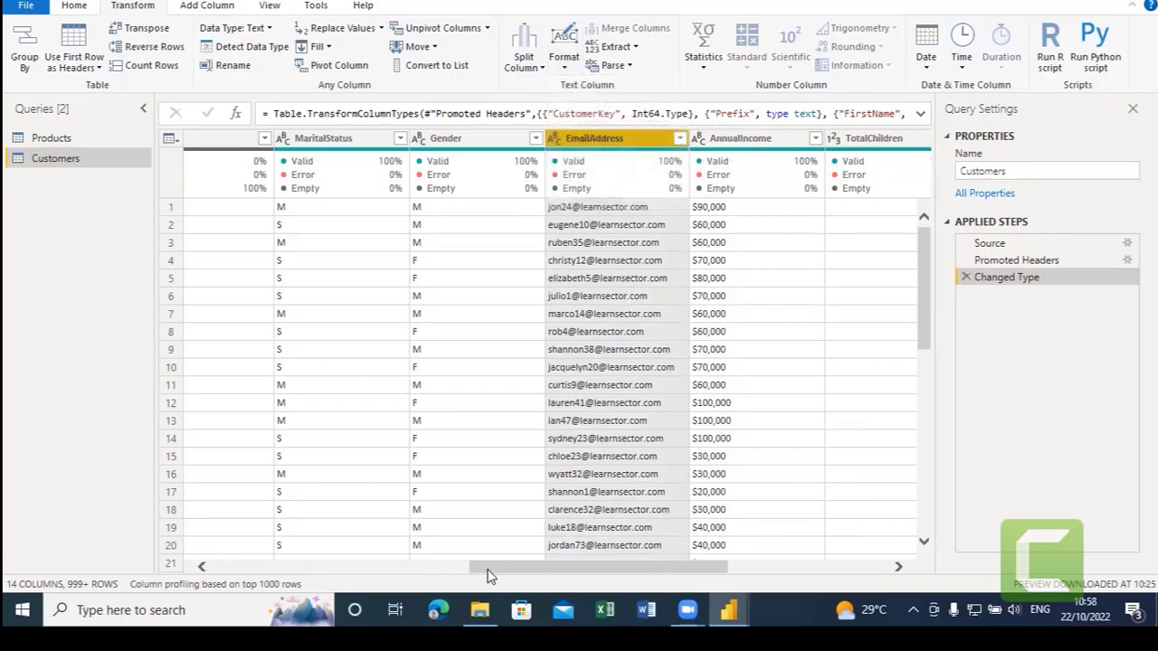
drag(489, 575, 187, 558)
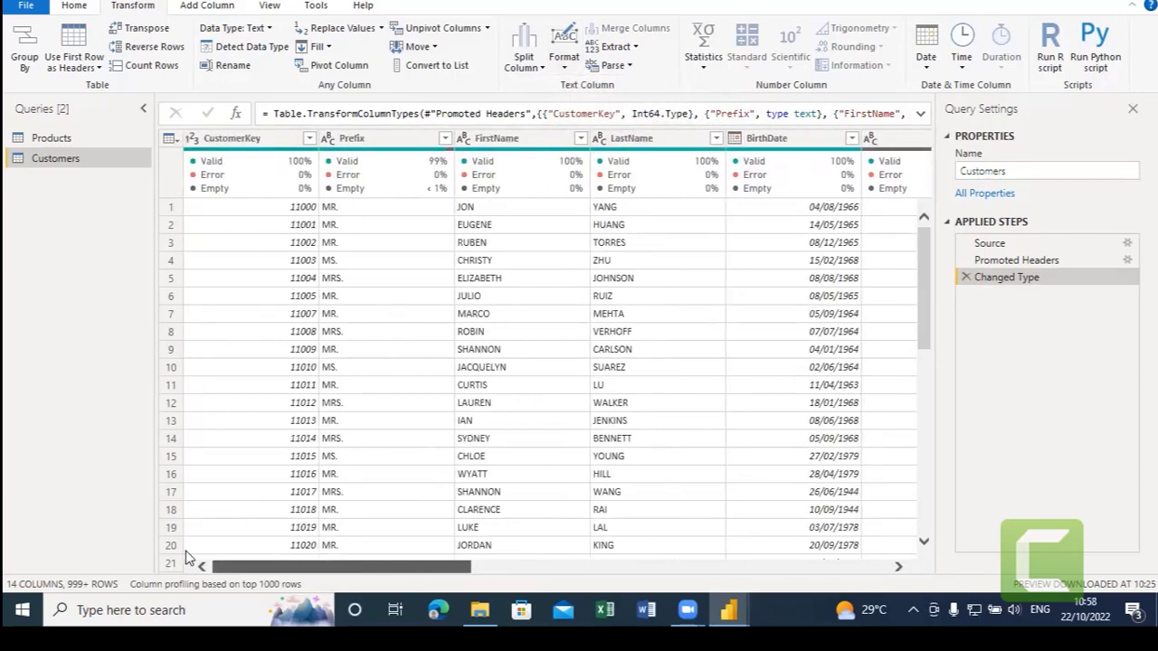
click(368, 139)
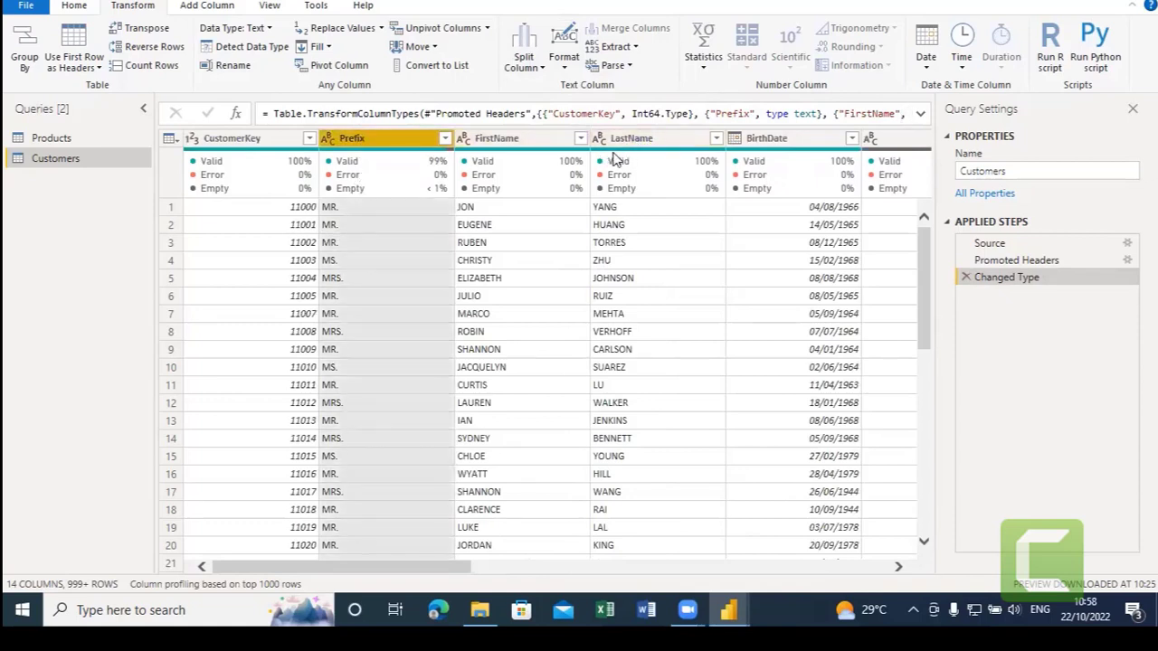
ctrl+click(524, 137)
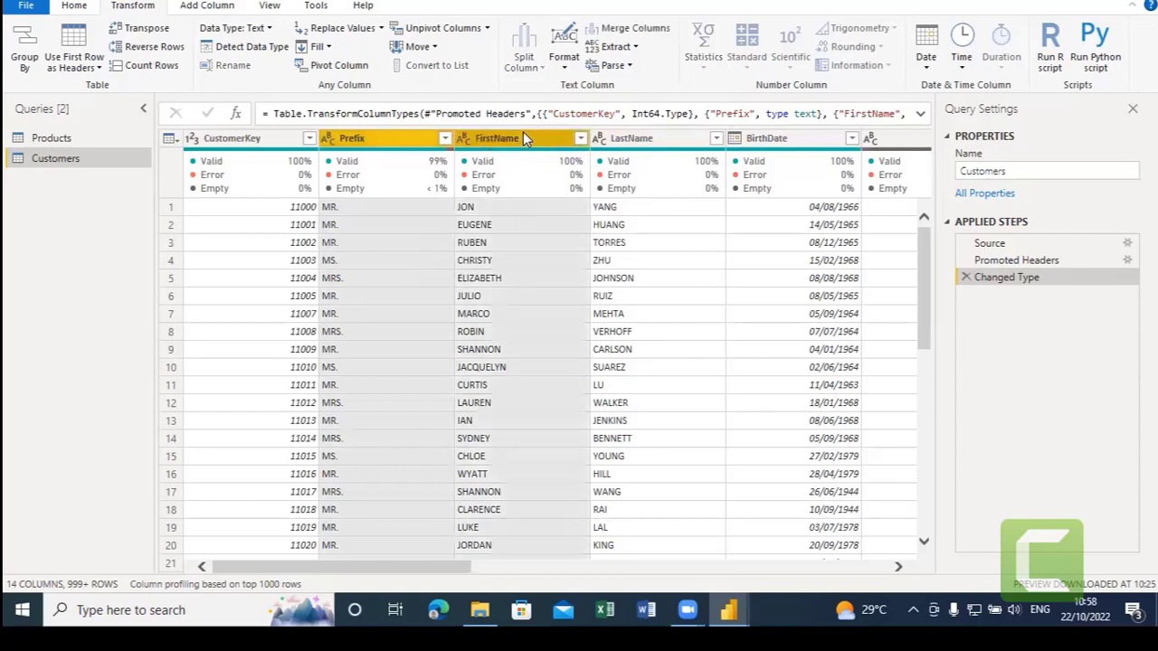
ctrl+click(628, 141)
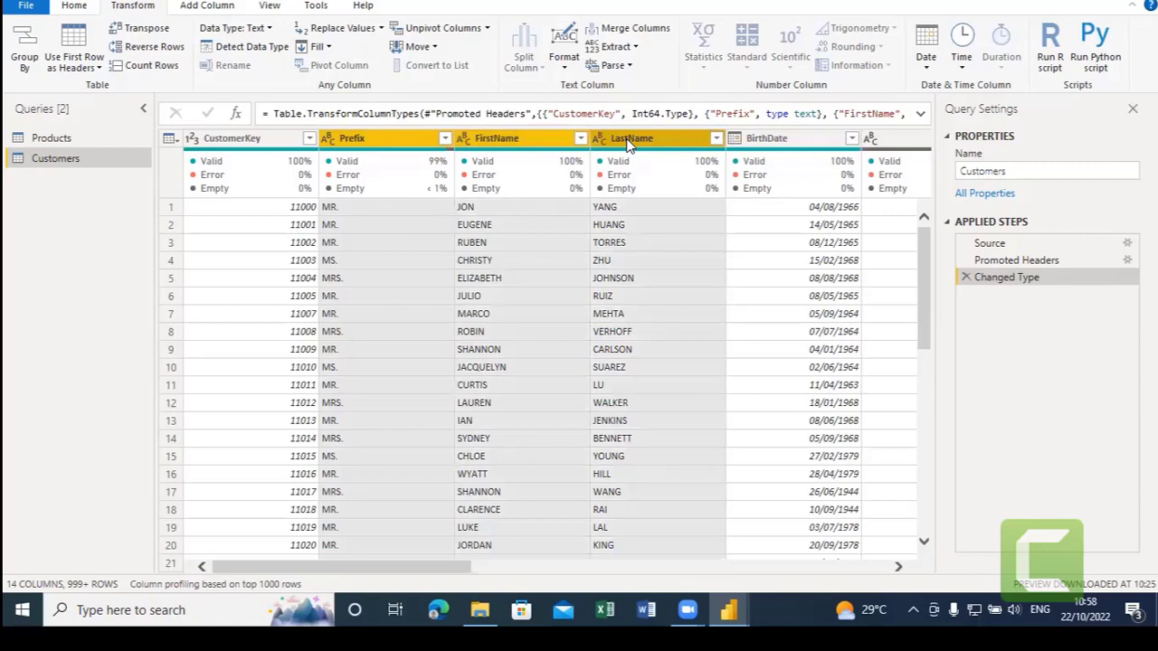
click(636, 30)
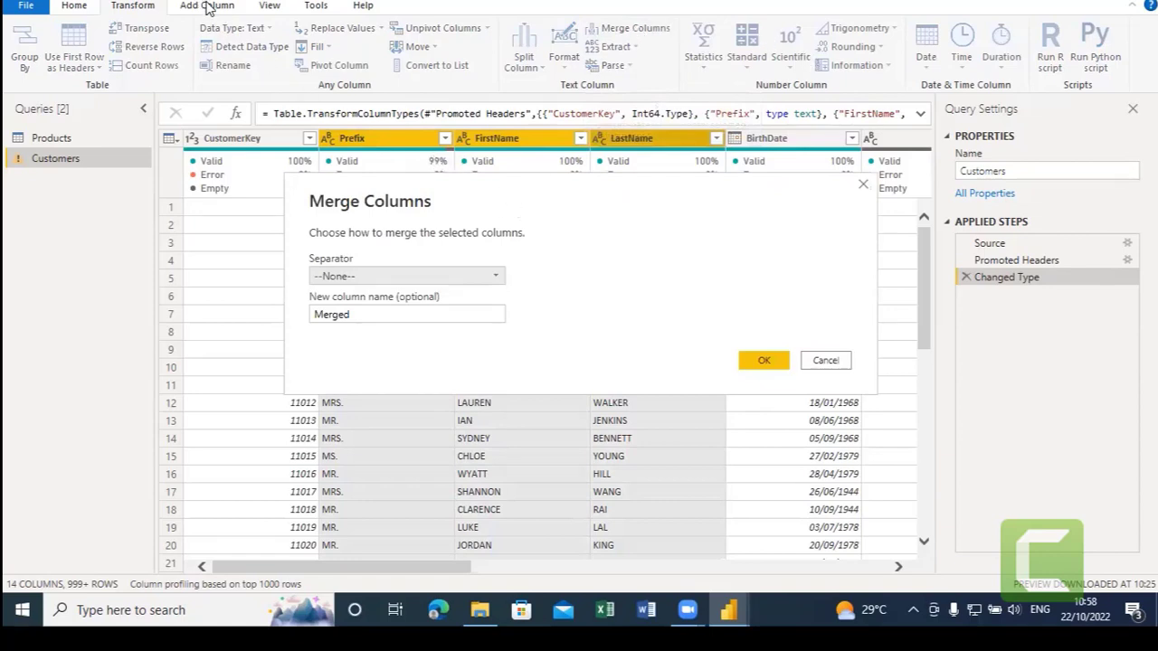
click(823, 361)
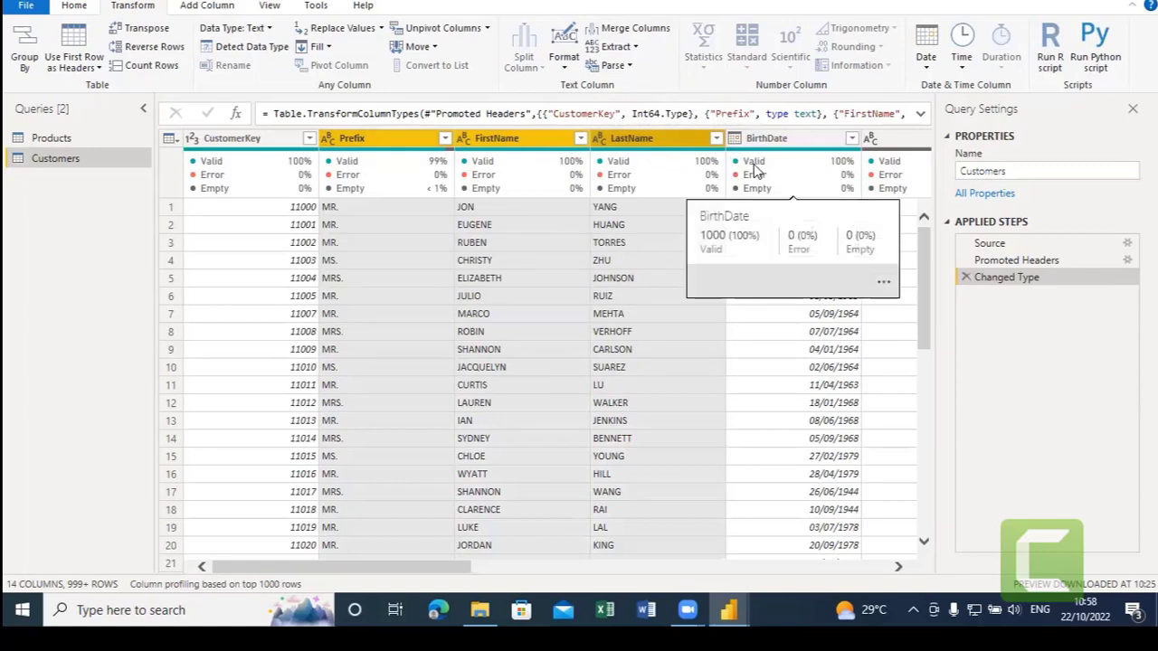
click(554, 144)
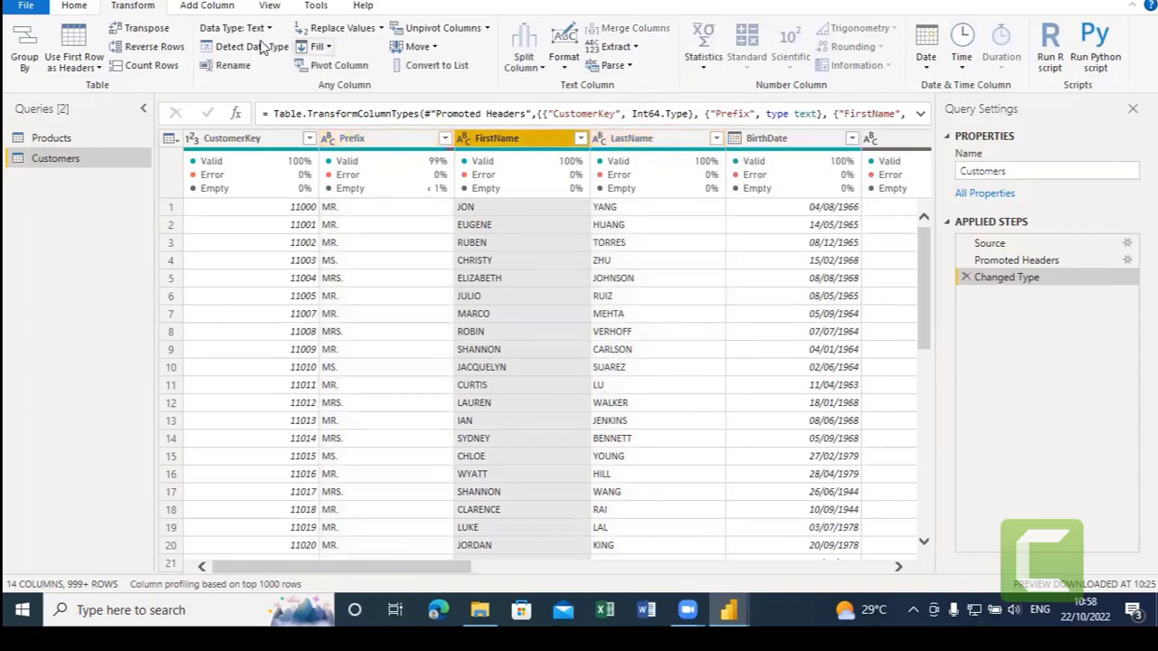
click(207, 6)
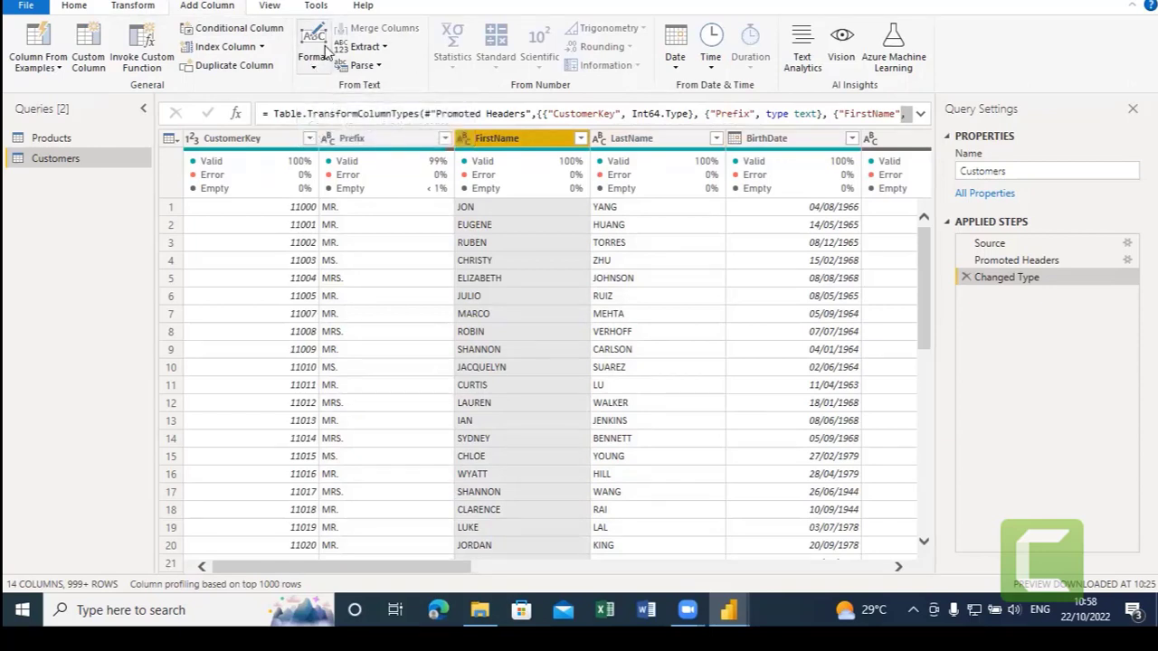
Merge the Prefix, FirstName and LastName columns of the Customers query in place, using Space as the separator.
click(381, 136)
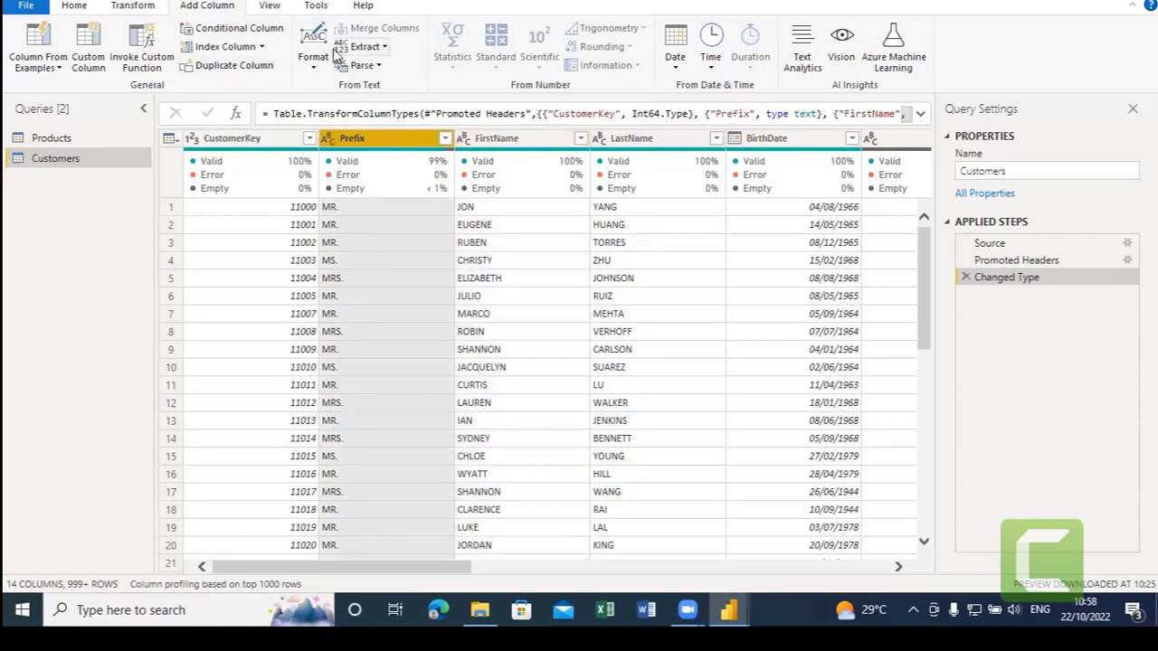
click(130, 7)
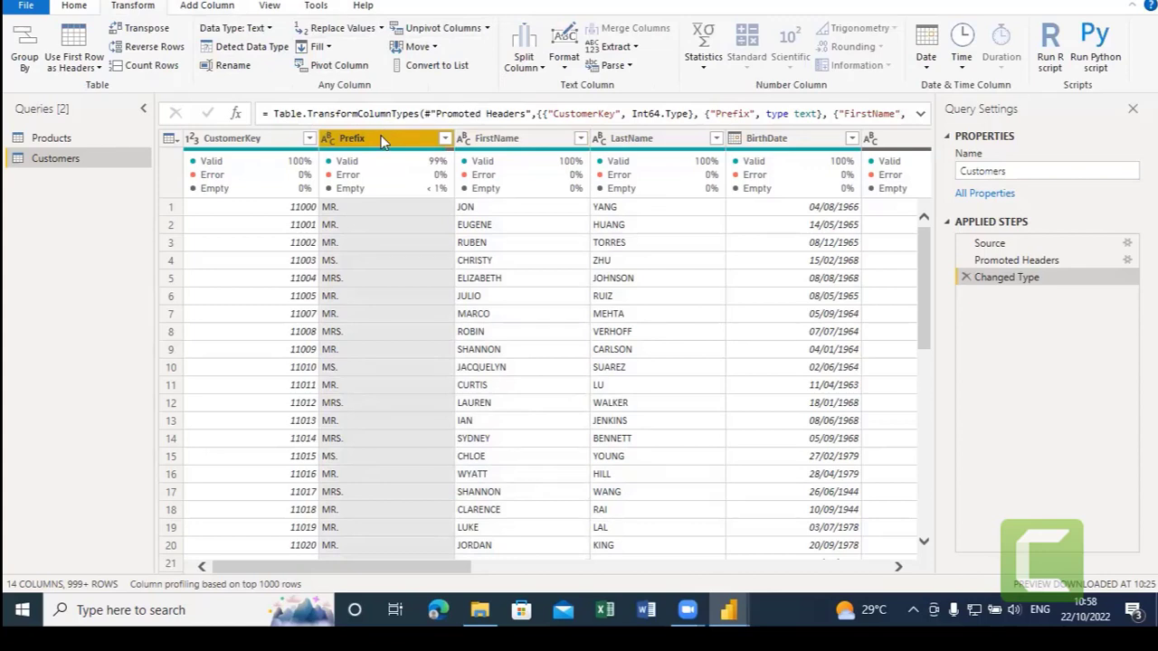
ctrl+click(542, 139)
ctrl+click(637, 143)
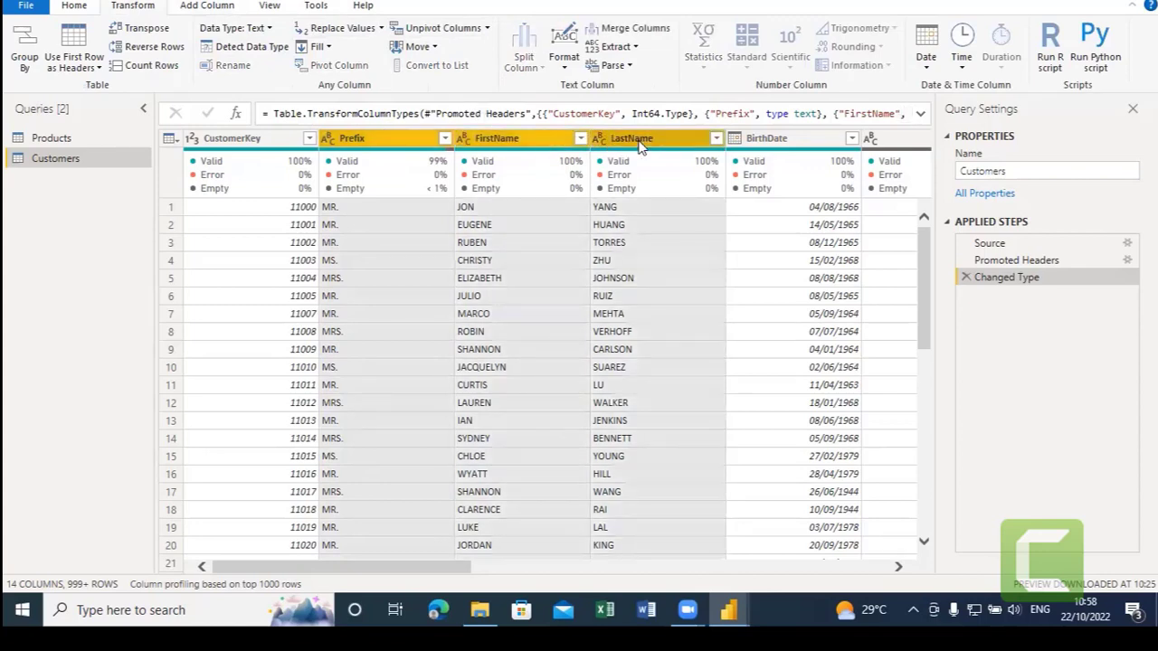
click(638, 30)
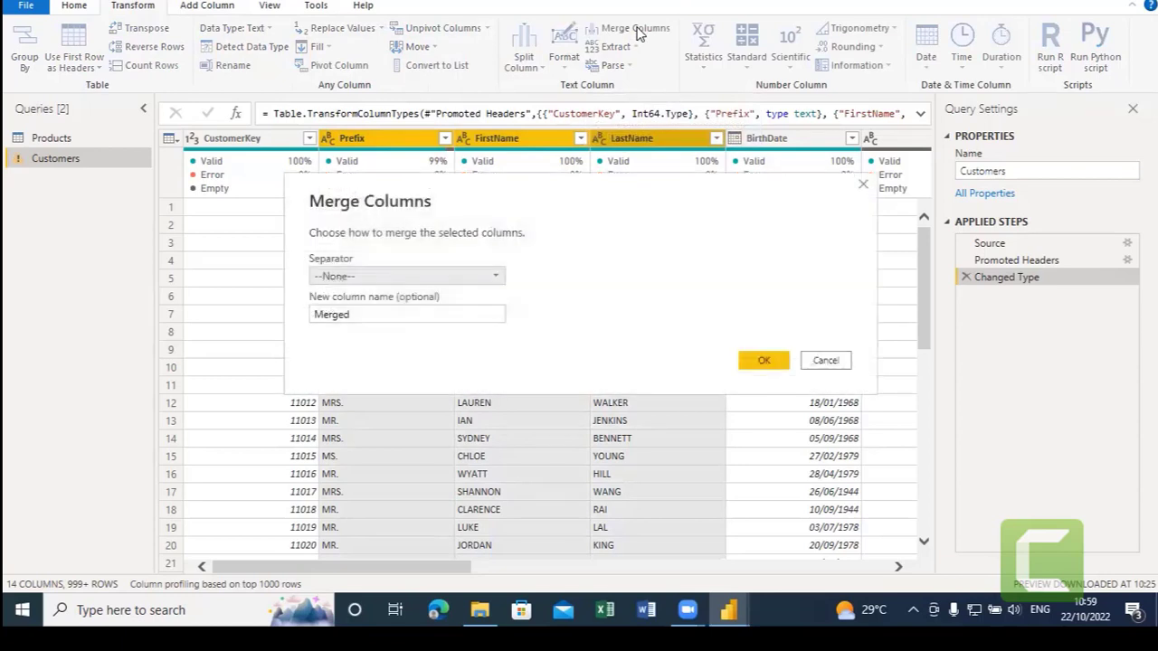
click(501, 277)
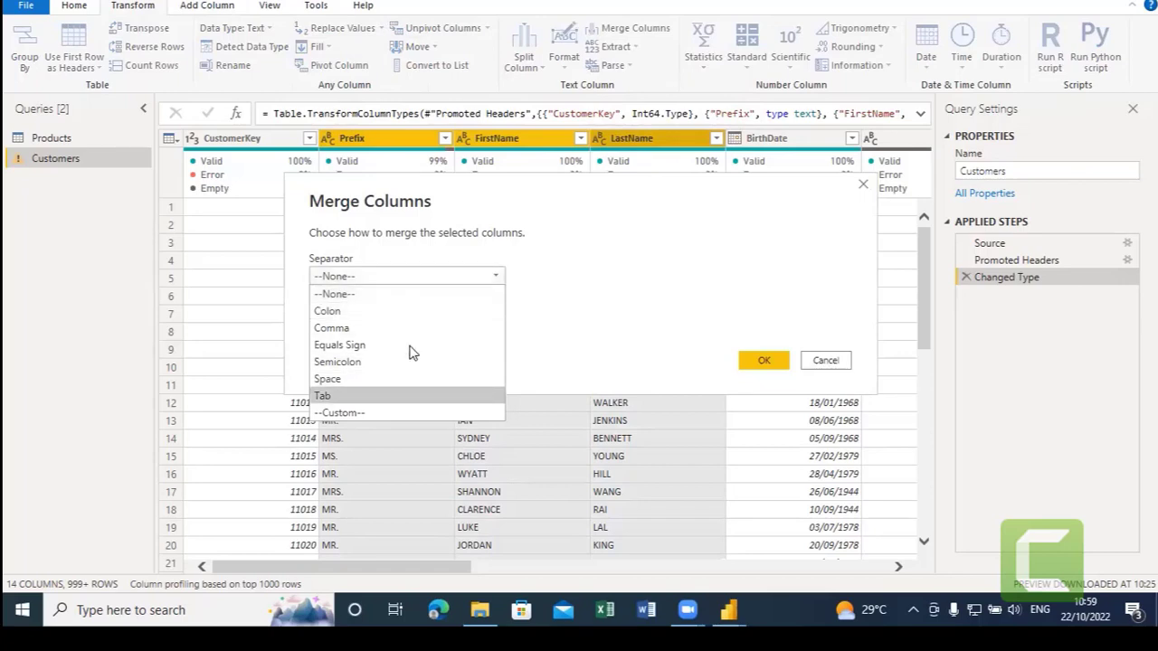
key(Return)
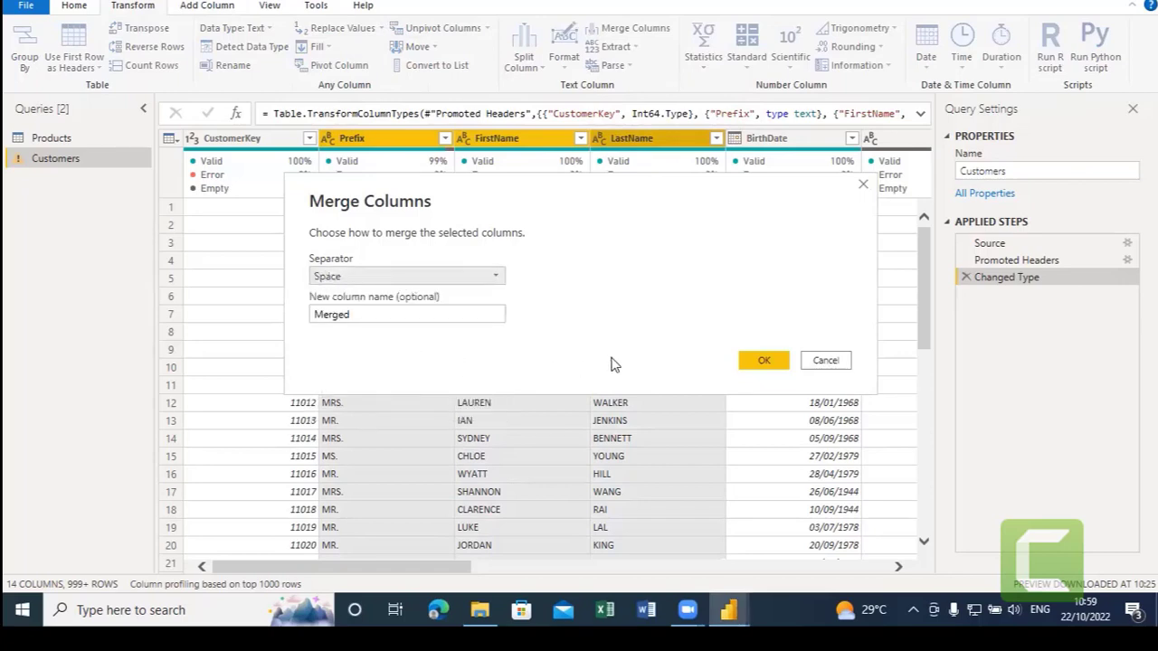
click(765, 362)
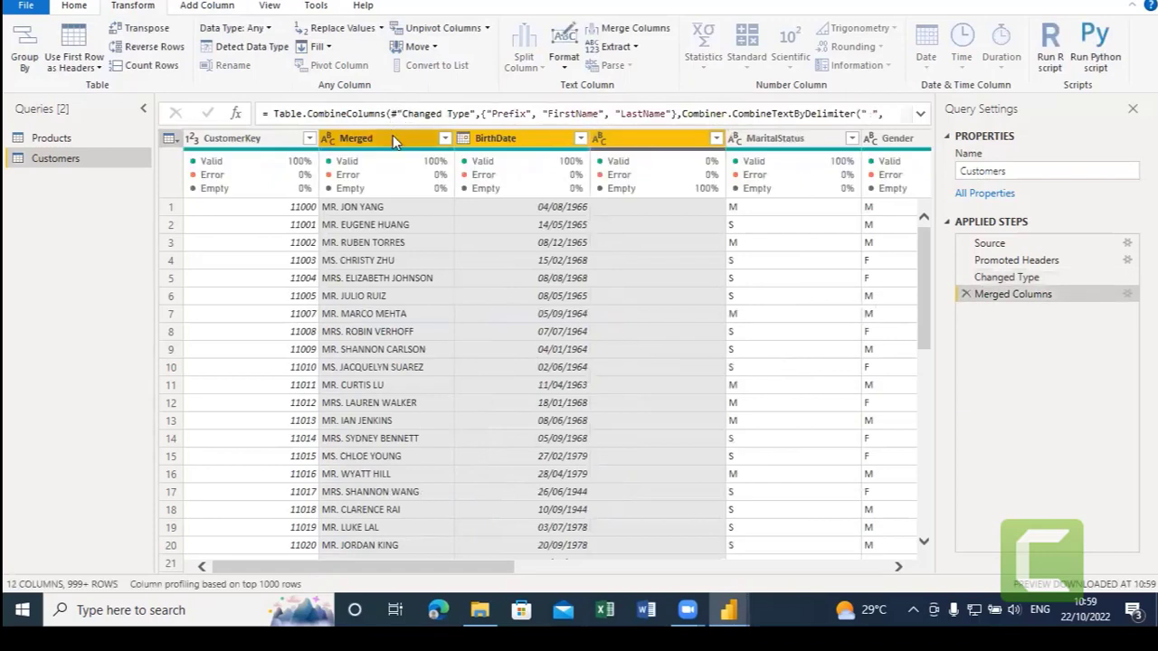
Examine the merged name column and look through the other columns of the Customers query up to EducationLevel.
click(393, 139)
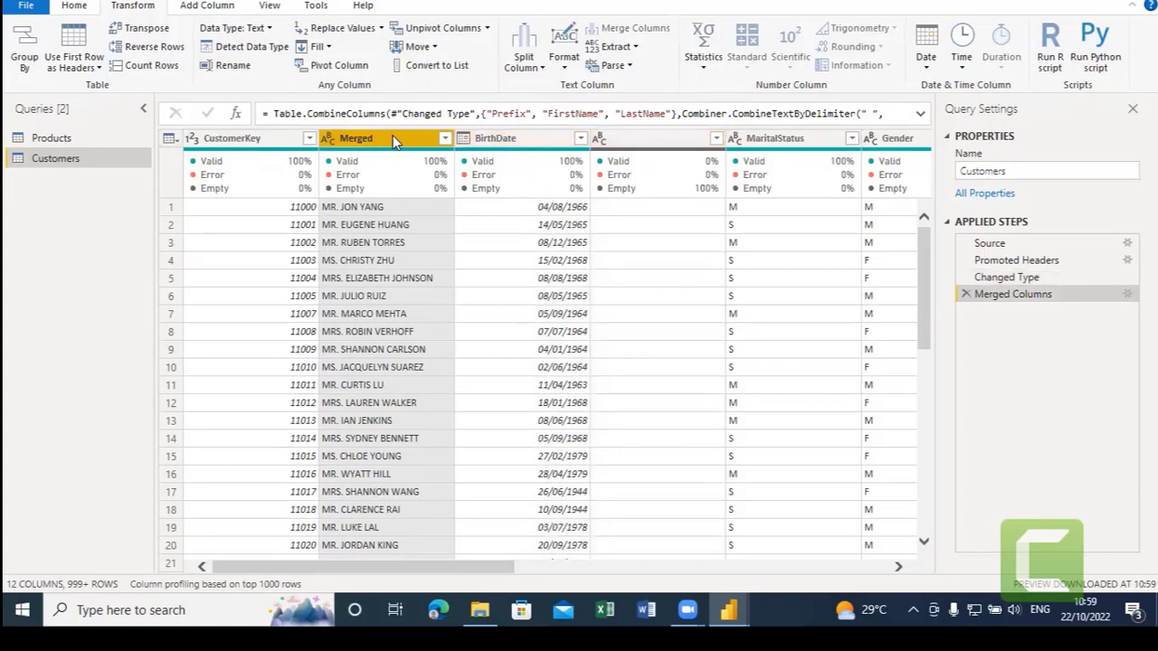
mouse_move(242, 183)
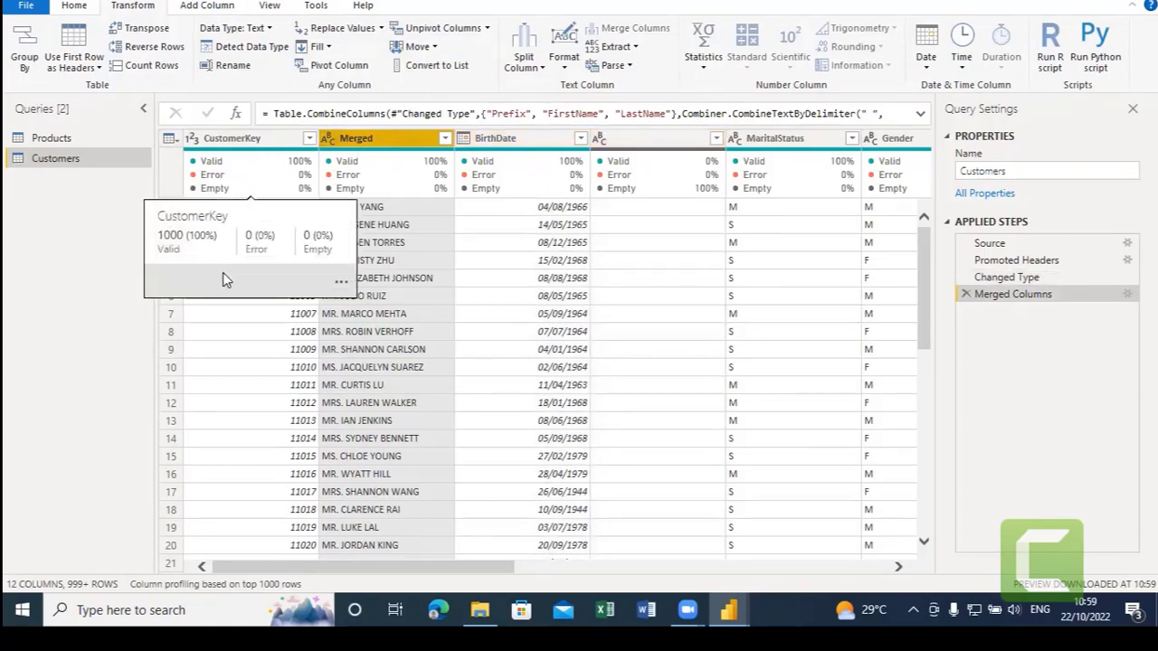
click(217, 141)
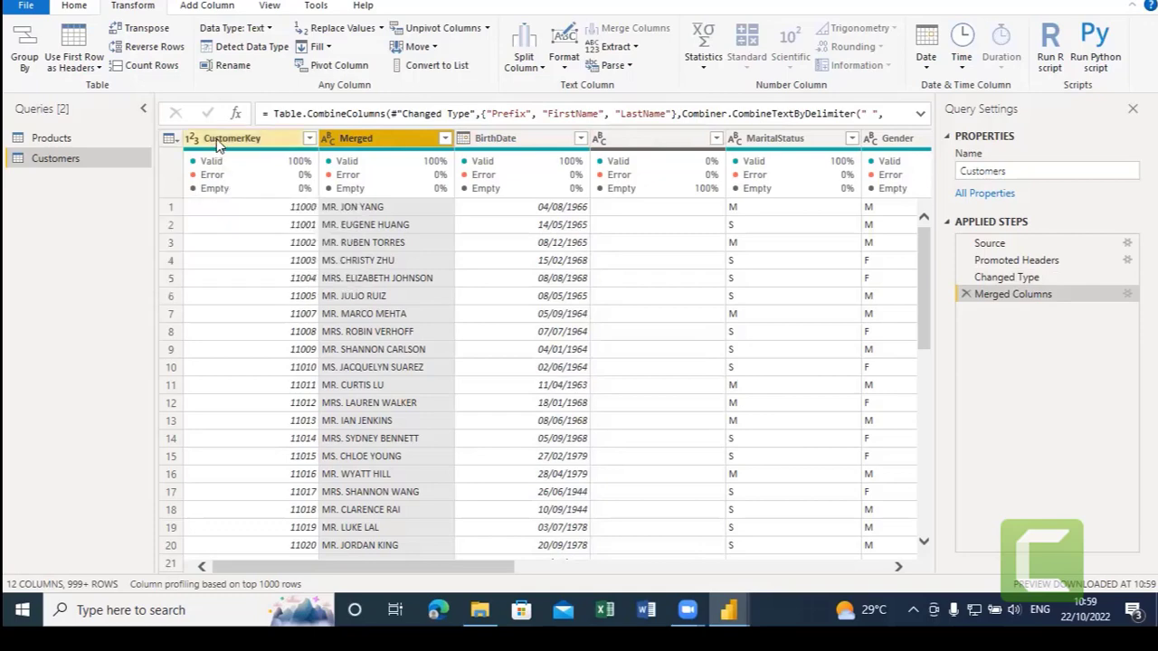
key(Right)
click(217, 142)
key(Right)
key(Right)
key(Right)
key(Right)
key(Right)
key(Right)
key(Right)
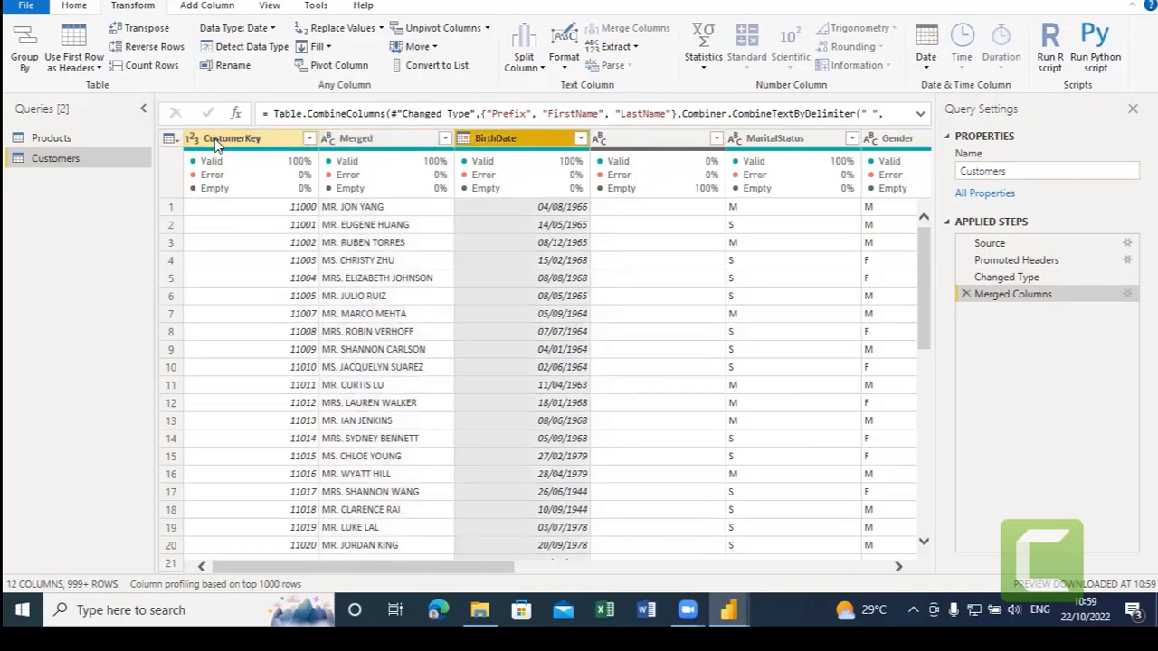
key(Right)
key(Right)
key(Right)
key(Right)
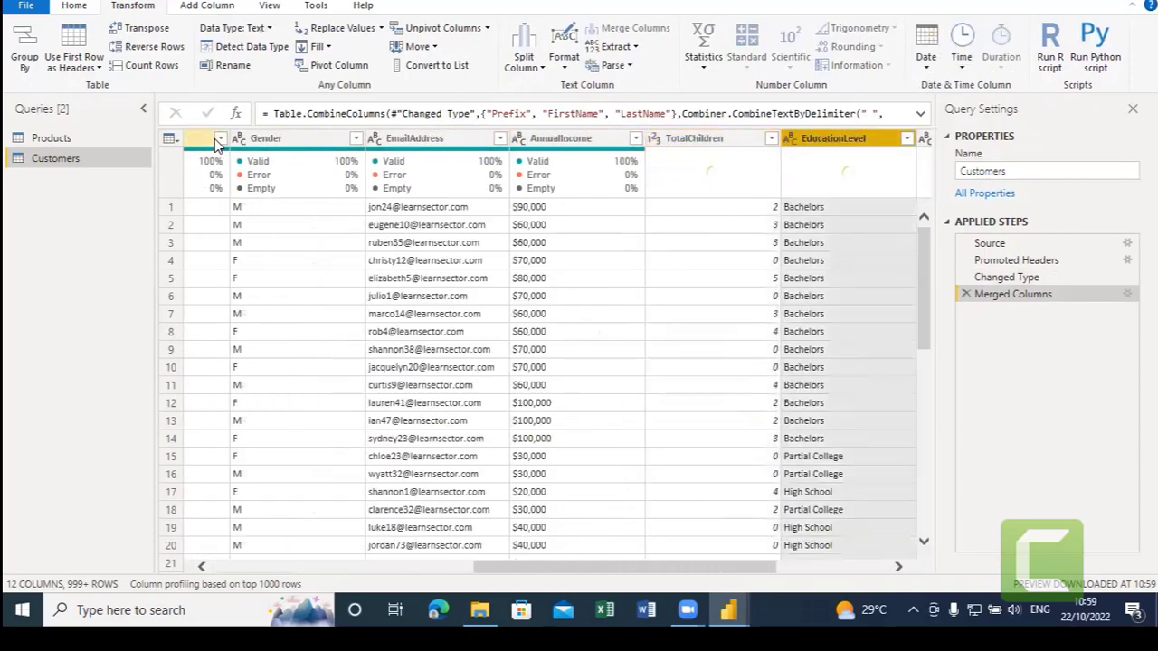
key(Left)
key(Left)
key(Left)
key(Left)
key(Left)
key(Left)
key(Left)
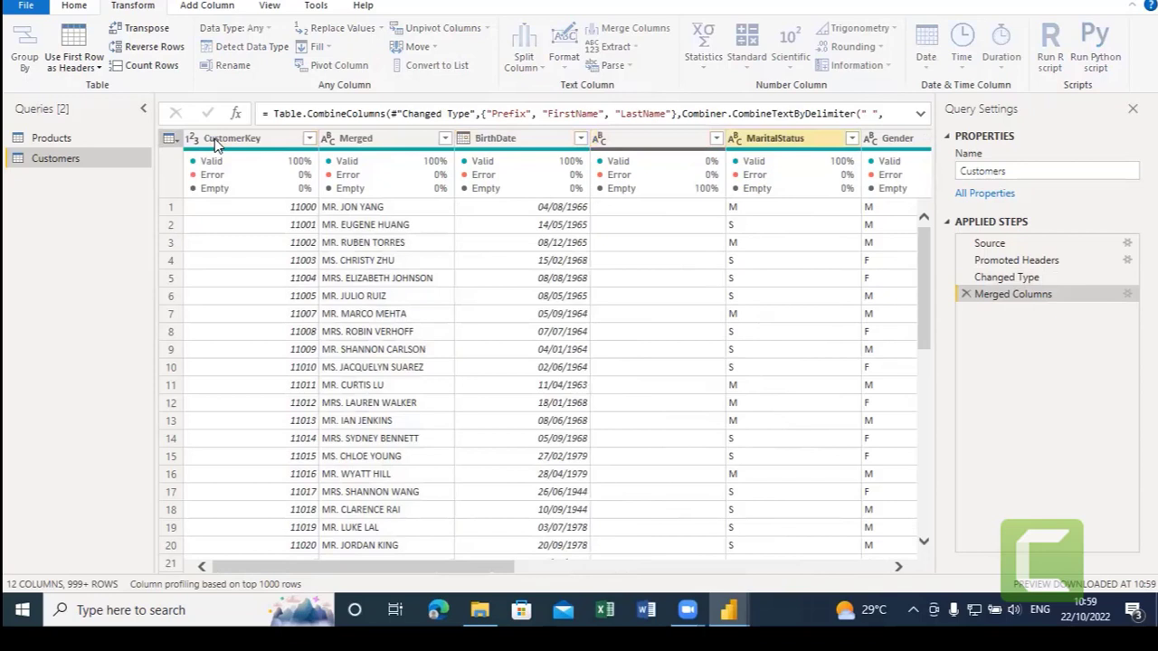
Remove the Merged Columns step from the Customers applied steps.
click(215, 141)
key(Right)
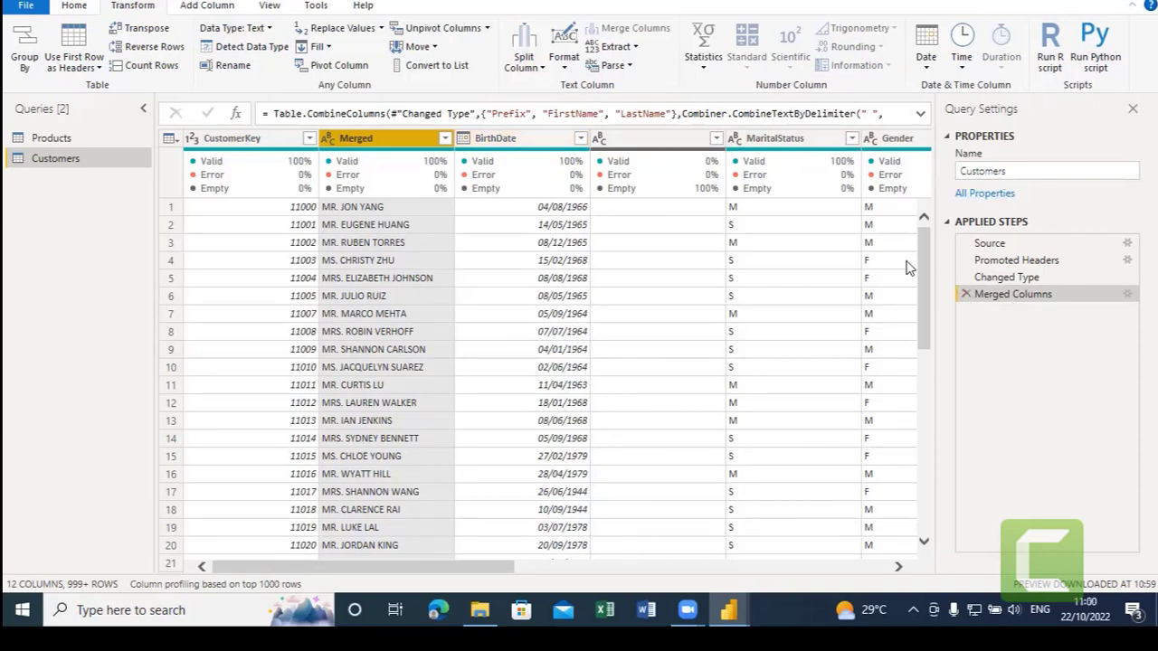
click(965, 294)
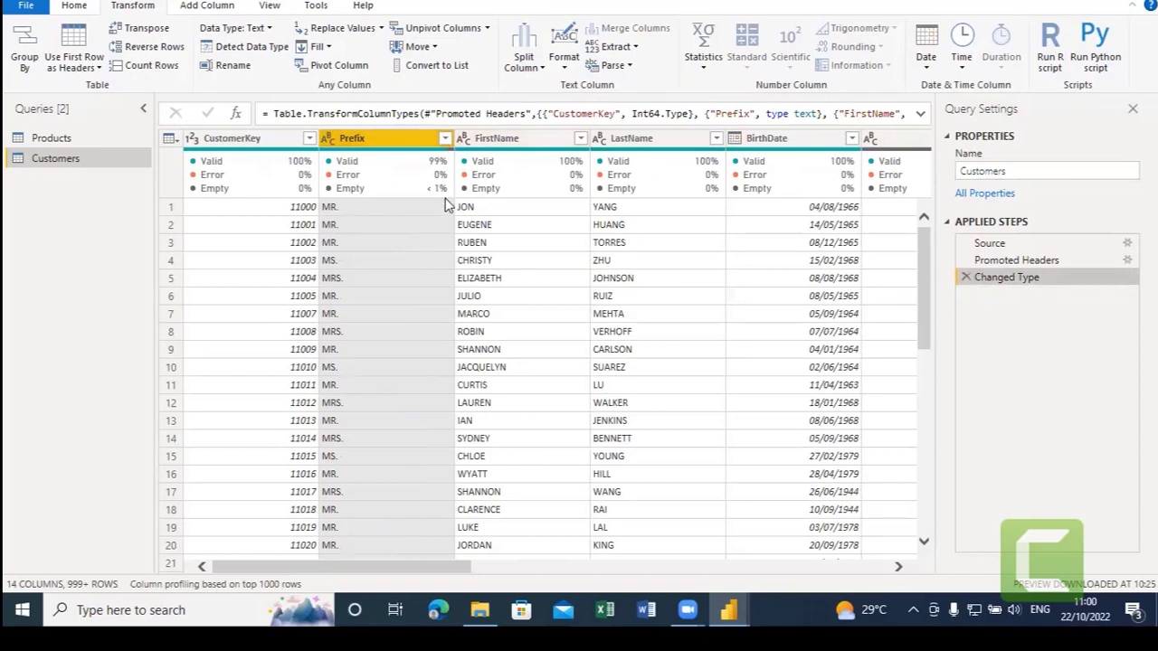
Add a new column that merges Prefix, FirstName and LastName with Tab as the separator, keeping the original columns.
click(208, 7)
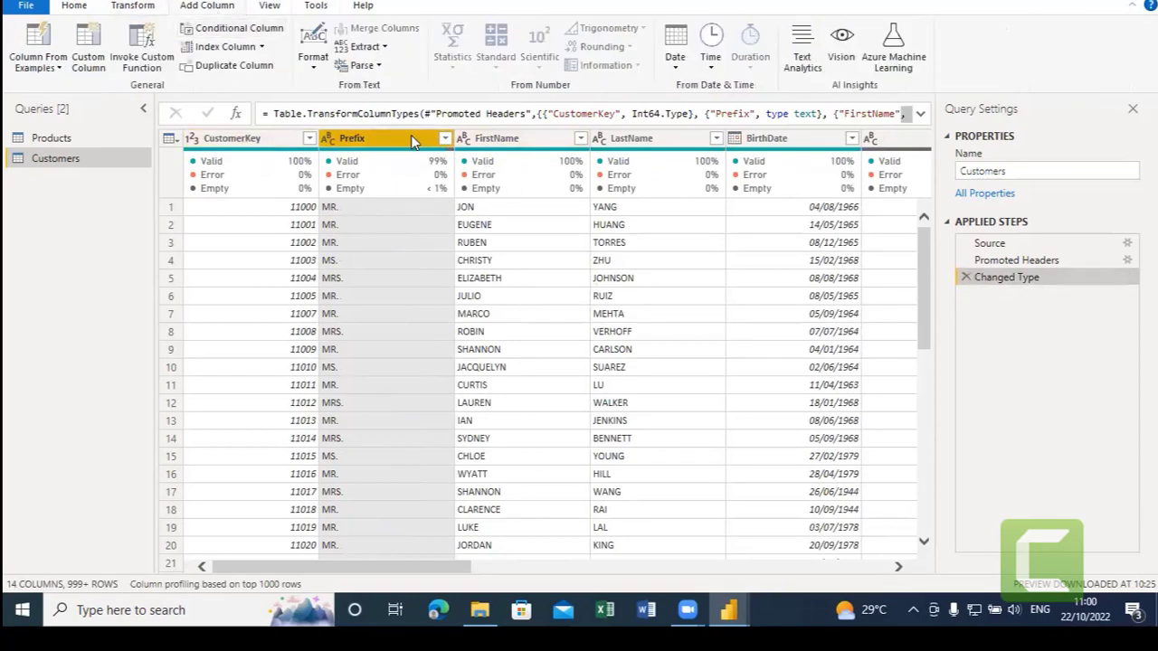
ctrl+click(532, 136)
ctrl+click(644, 136)
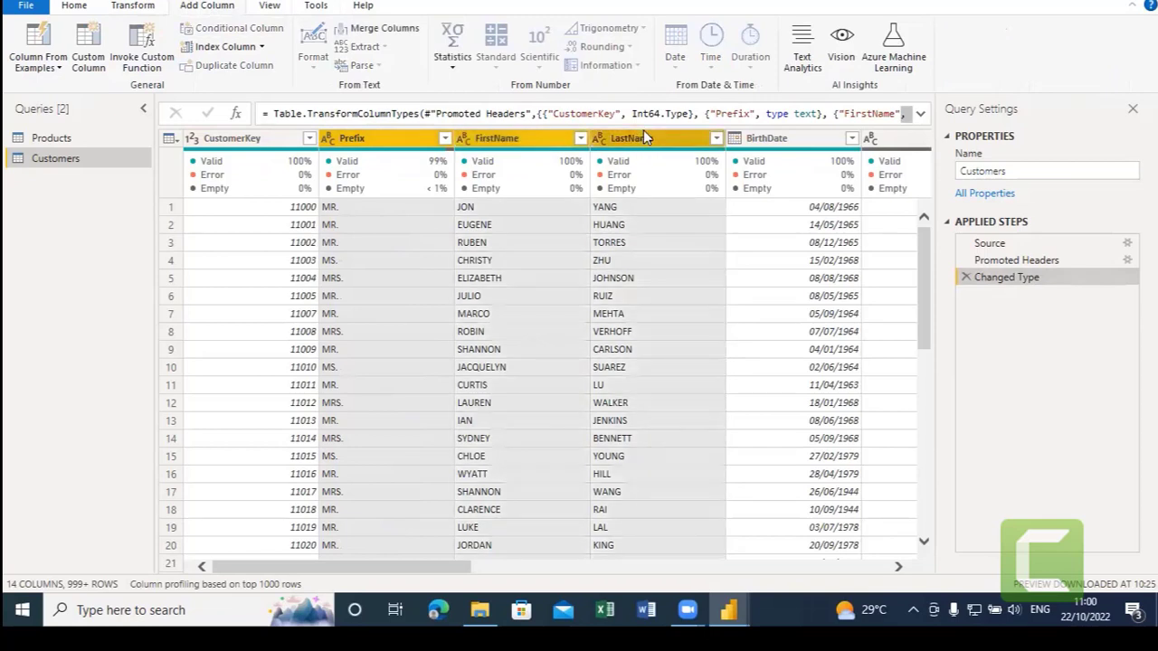
click(382, 29)
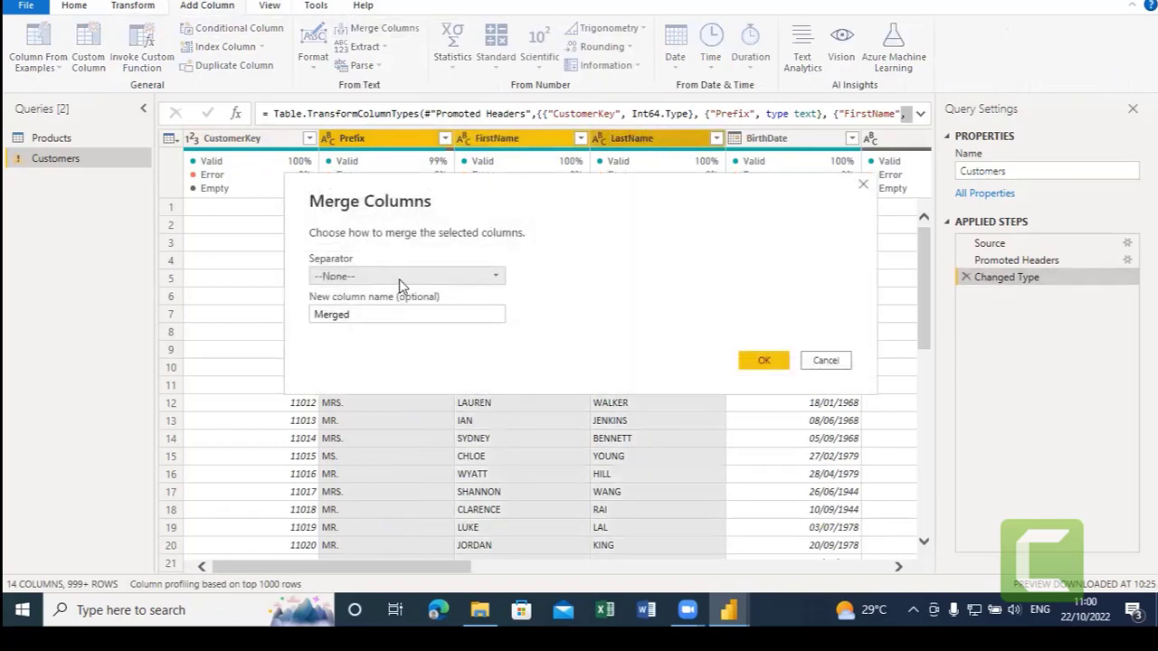
click(399, 277)
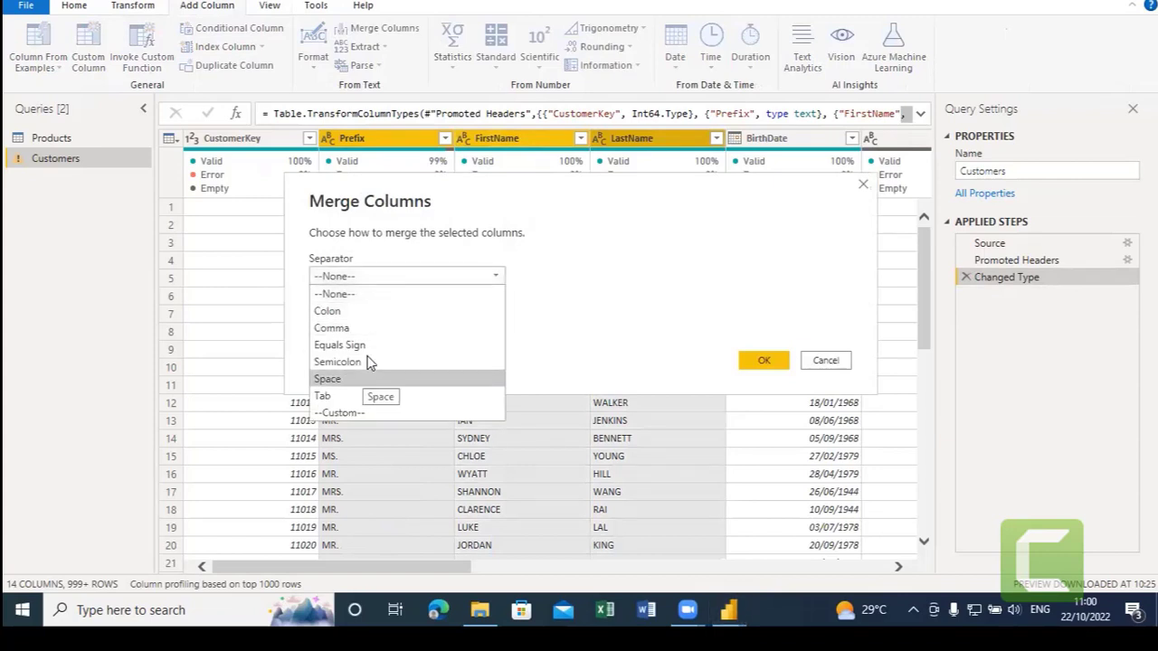
click(367, 395)
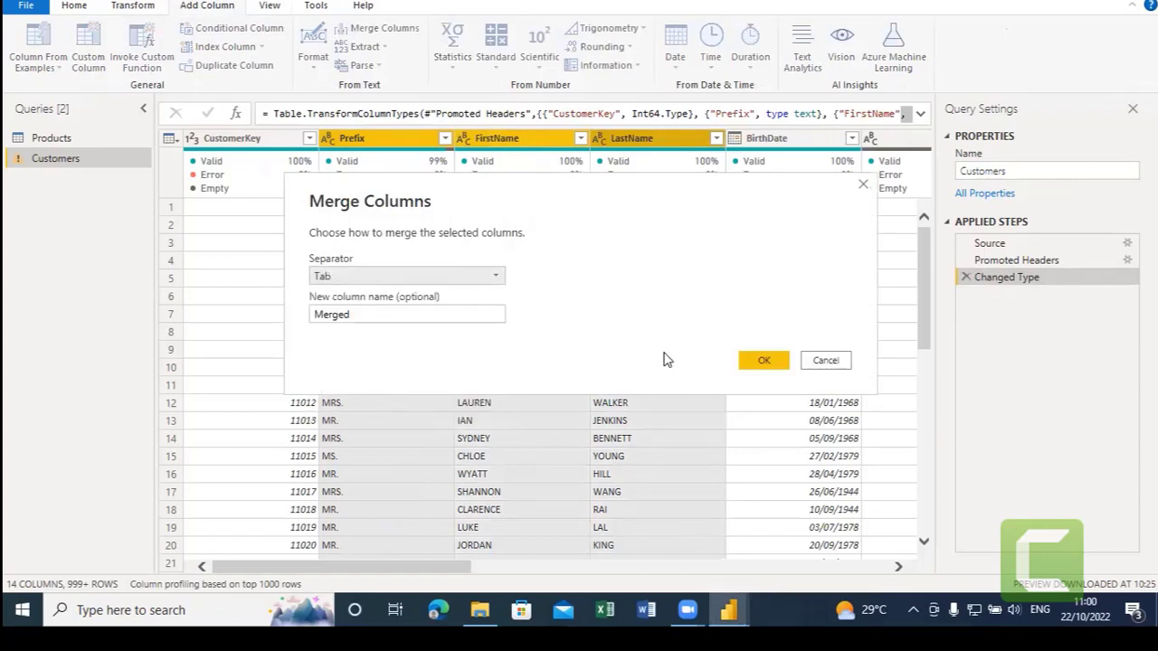
click(764, 360)
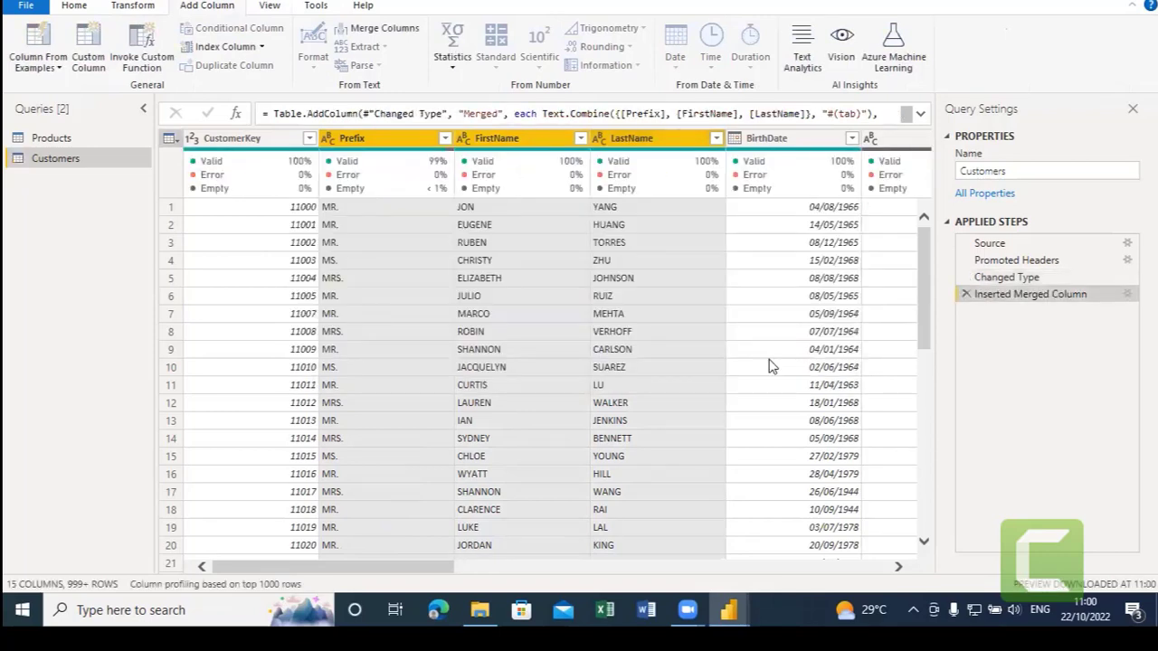
Rename the new merged column at the end of the Customers table to "full name".
key(Right)
key(Right)
key(Right)
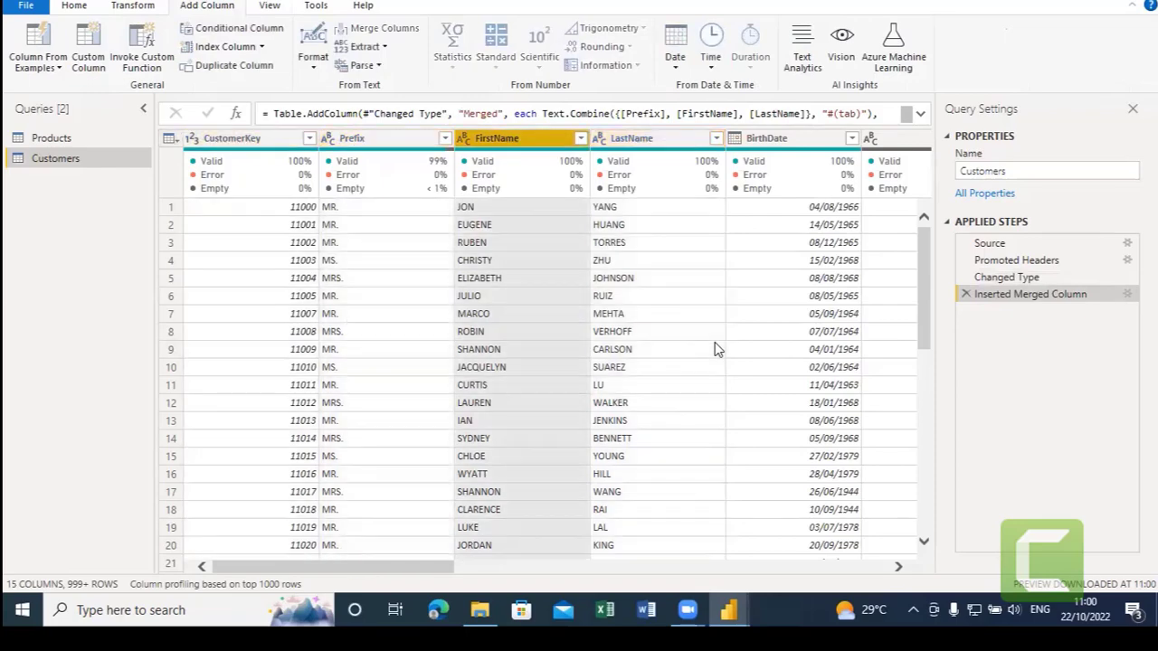
key(Right)
key(Left)
key(Left)
key(Right)
key(Right)
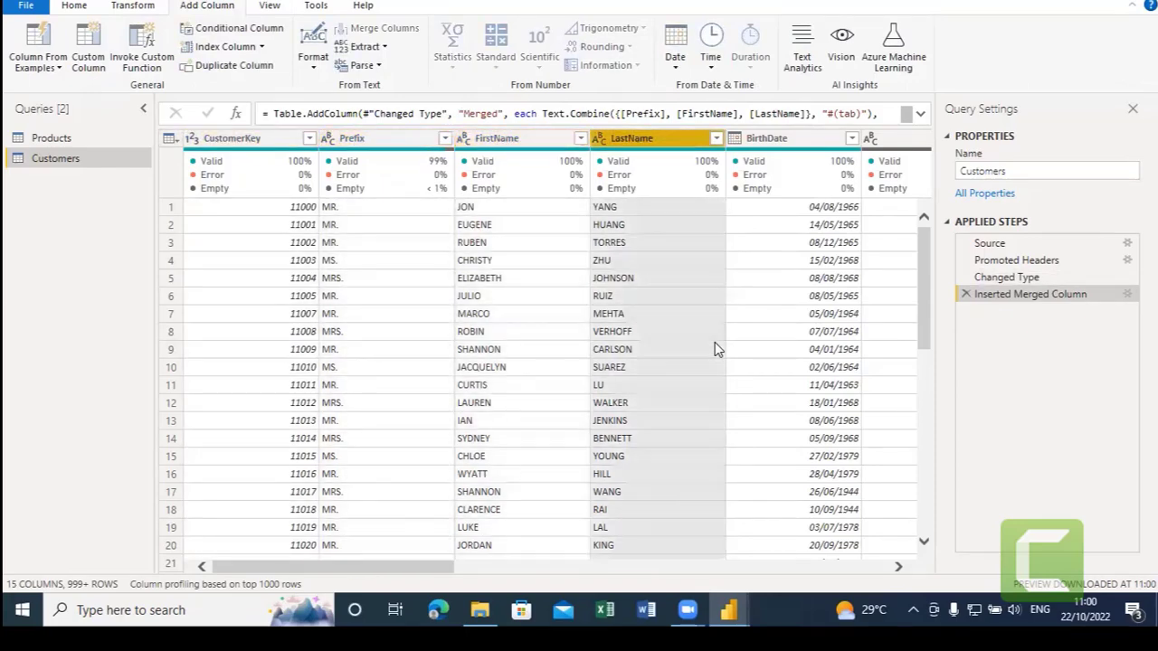
key(Right)
key(Right)
key(Right)
key(Right)
key(Right)
key(Right)
key(Right)
key(Right)
key(Right)
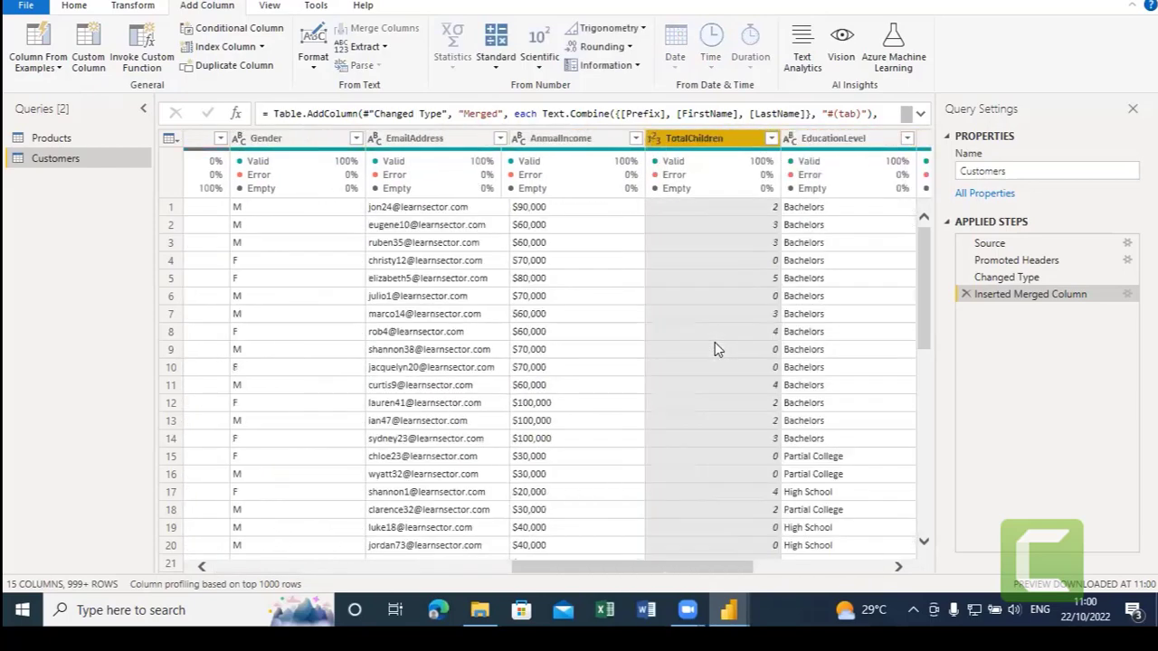
key(Right)
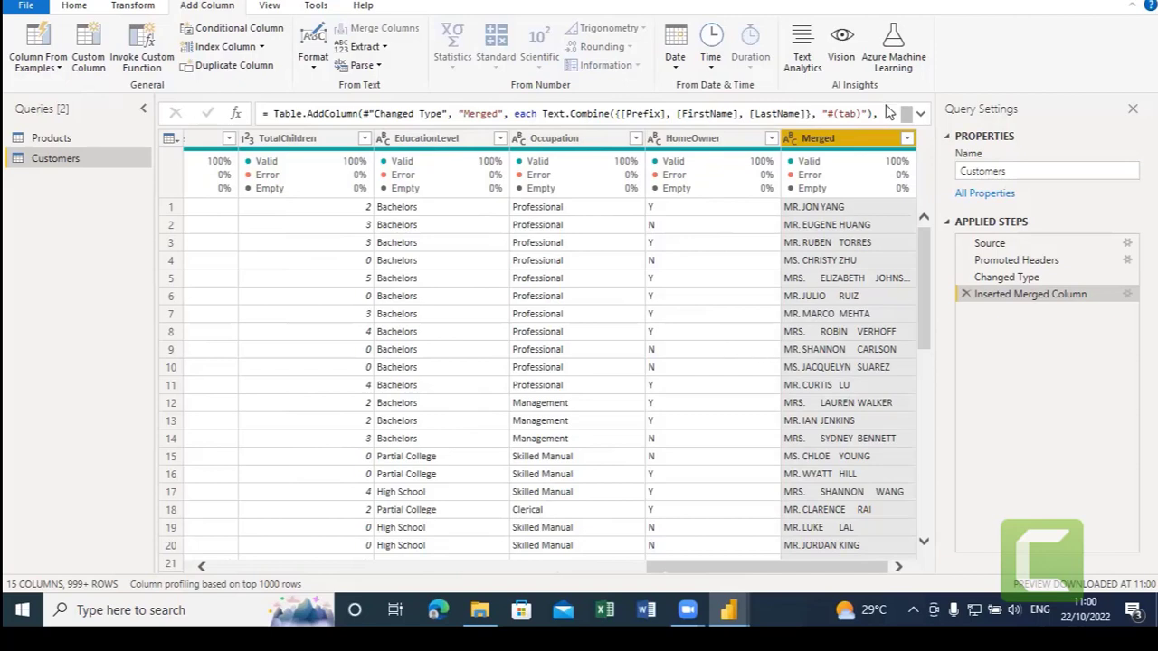
double_click(842, 138)
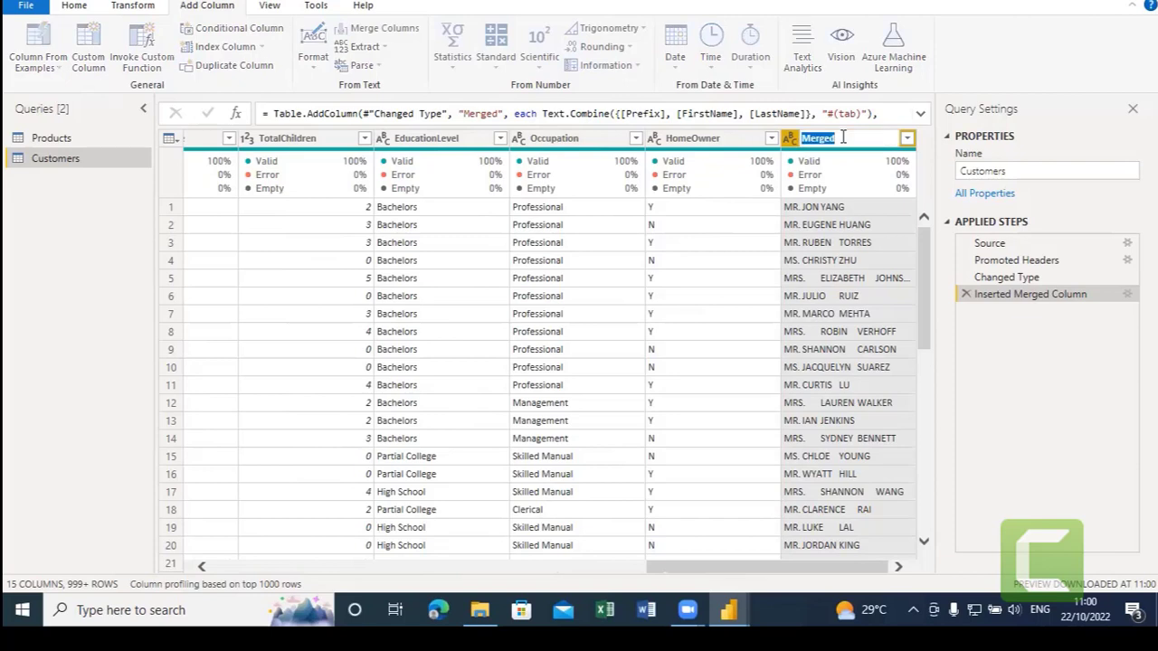
text(full name)
key(Return)
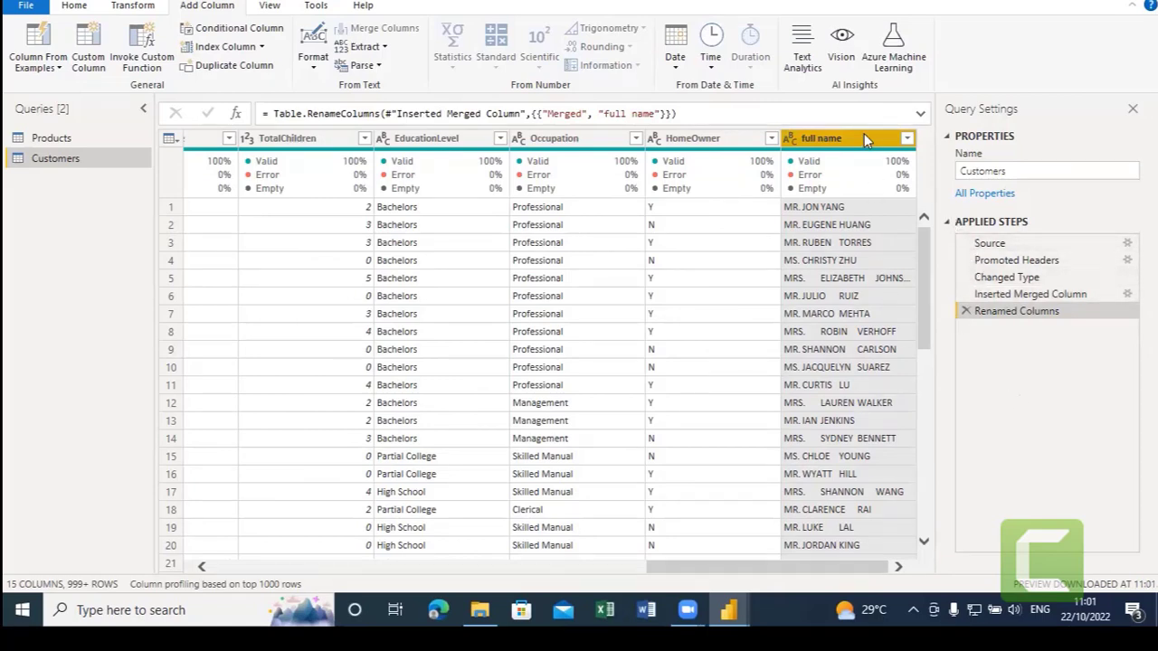
Remove the Renamed Columns and Inserted Merged Column steps from the Customers applied steps.
click(965, 312)
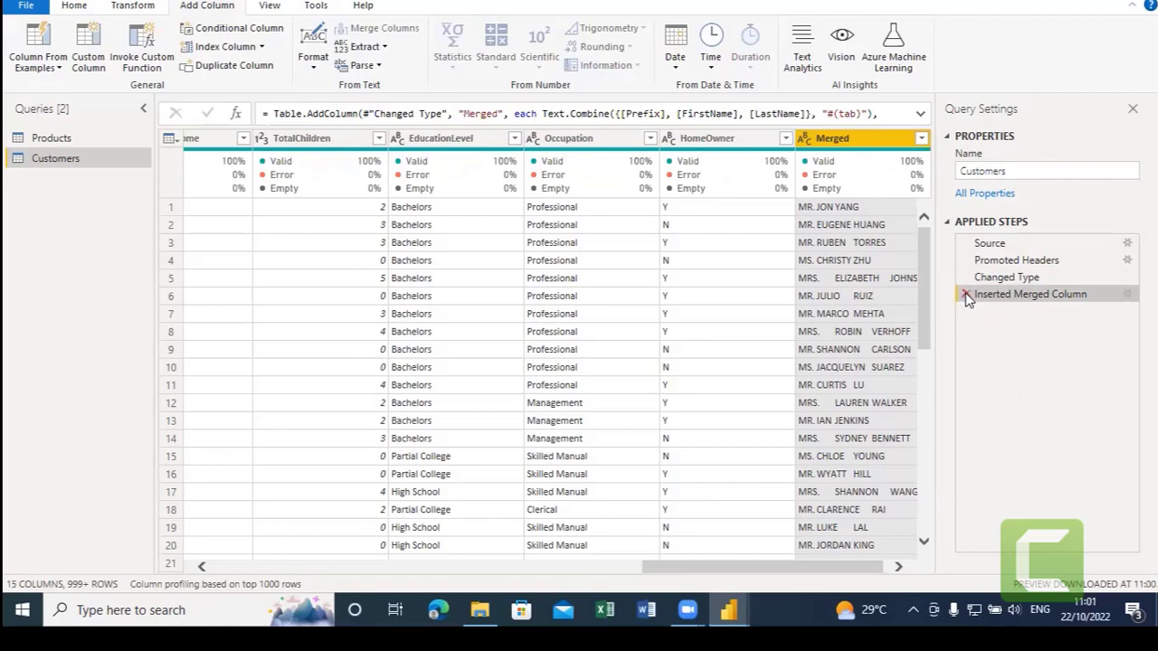
click(966, 295)
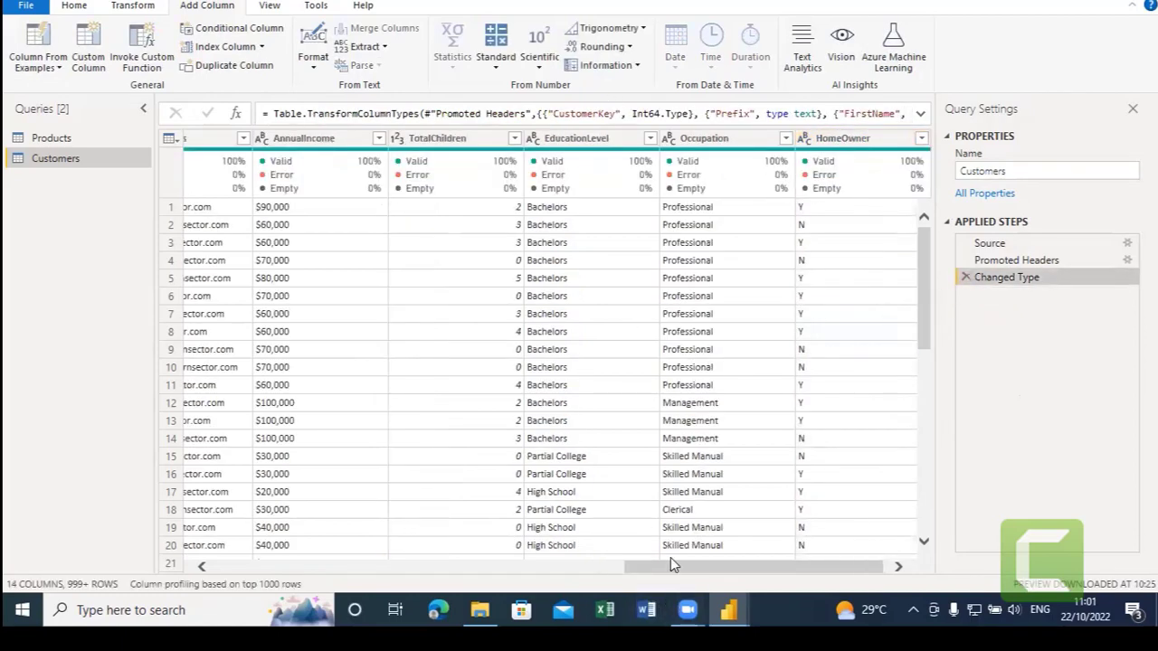
Merge the Prefix, FirstName and LastName columns in place into a single column, using Space as the separator.
drag(671, 567, 271, 124)
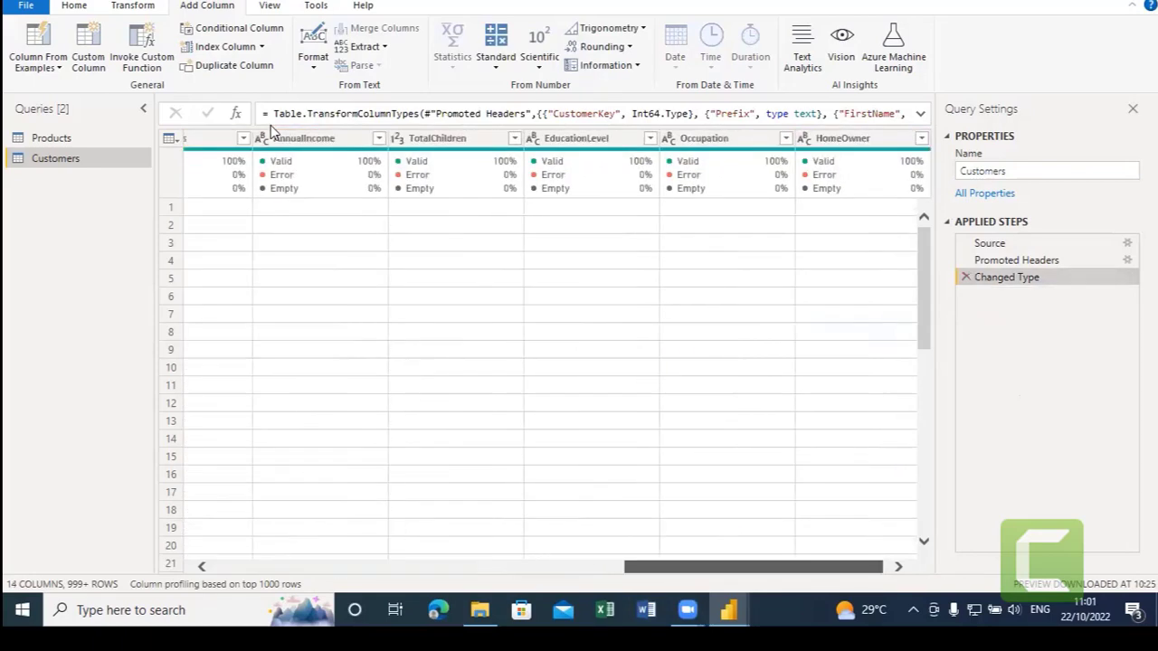
click(376, 567)
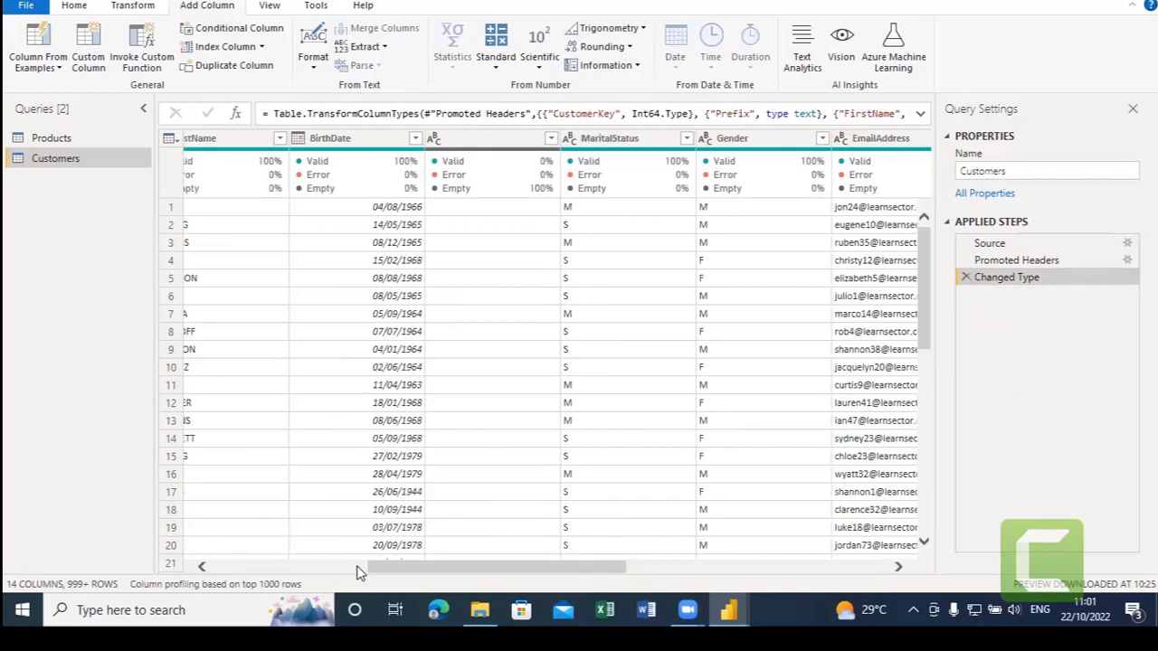
click(328, 571)
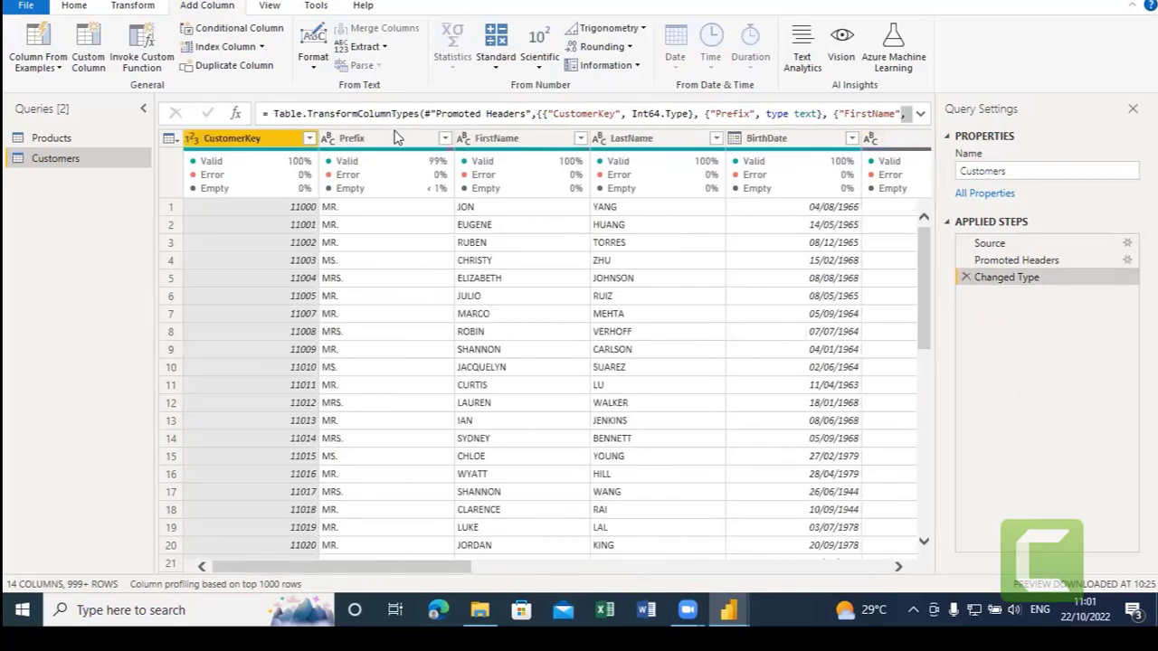
click(395, 134)
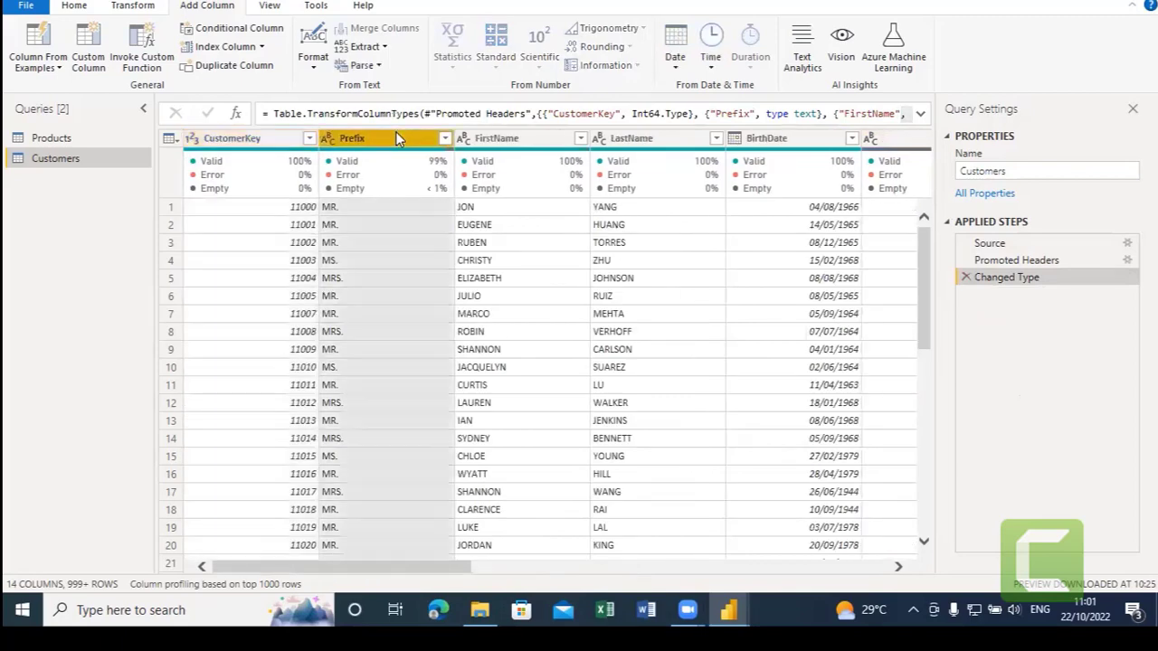
ctrl+click(494, 140)
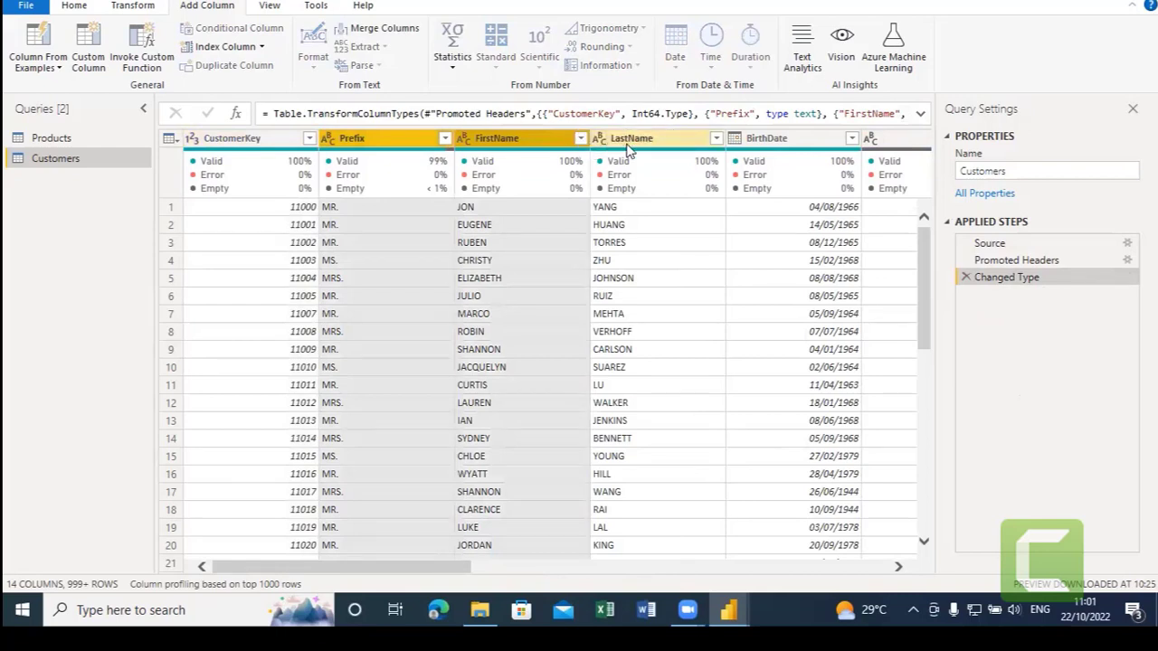
ctrl+click(630, 140)
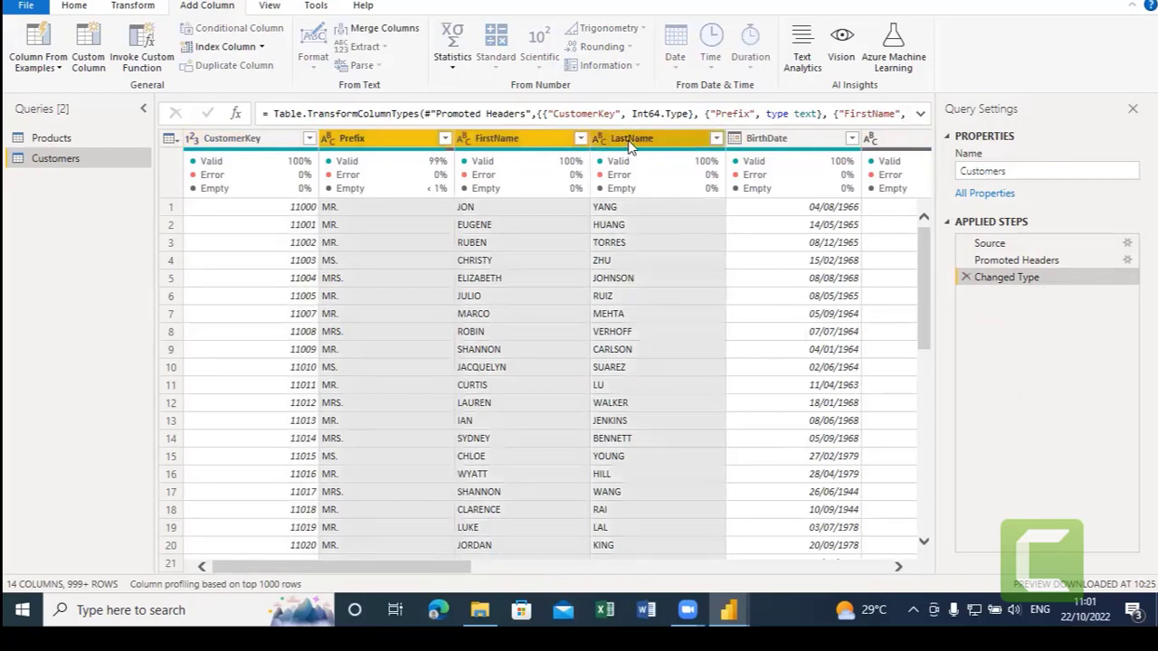
click(134, 7)
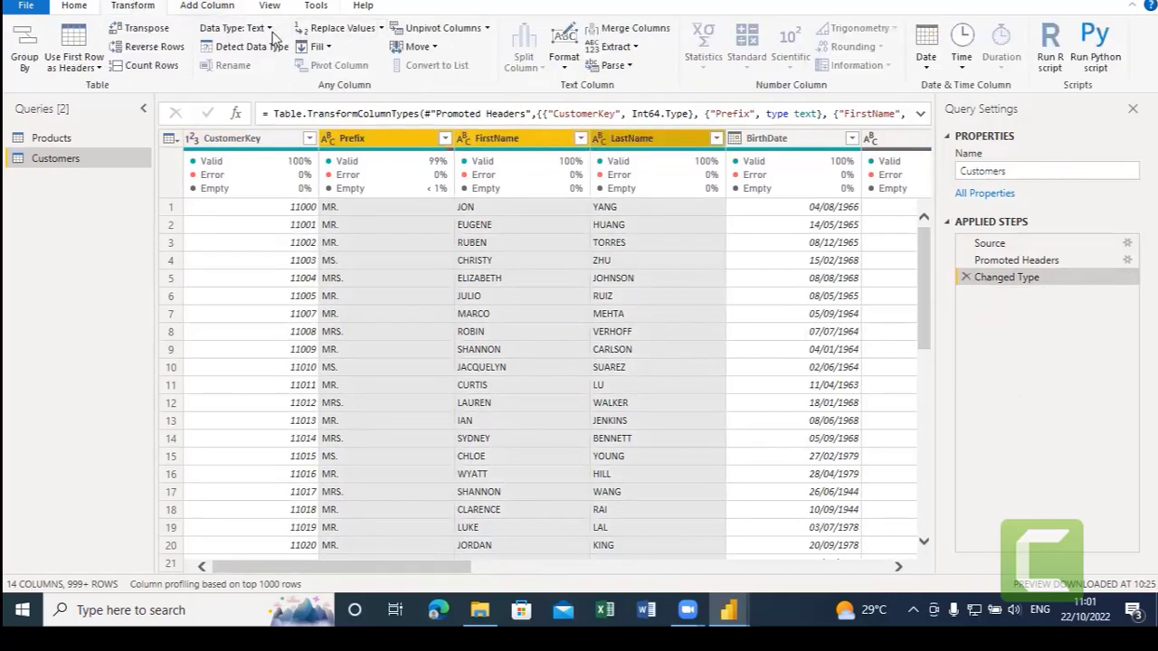
click(622, 30)
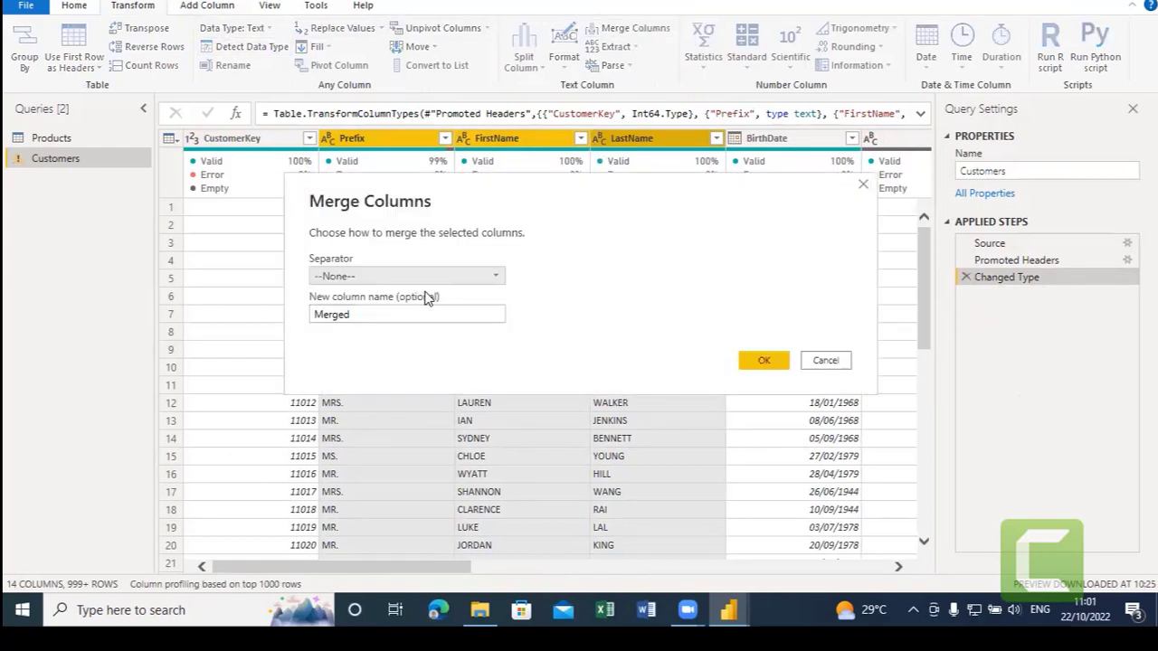
click(452, 278)
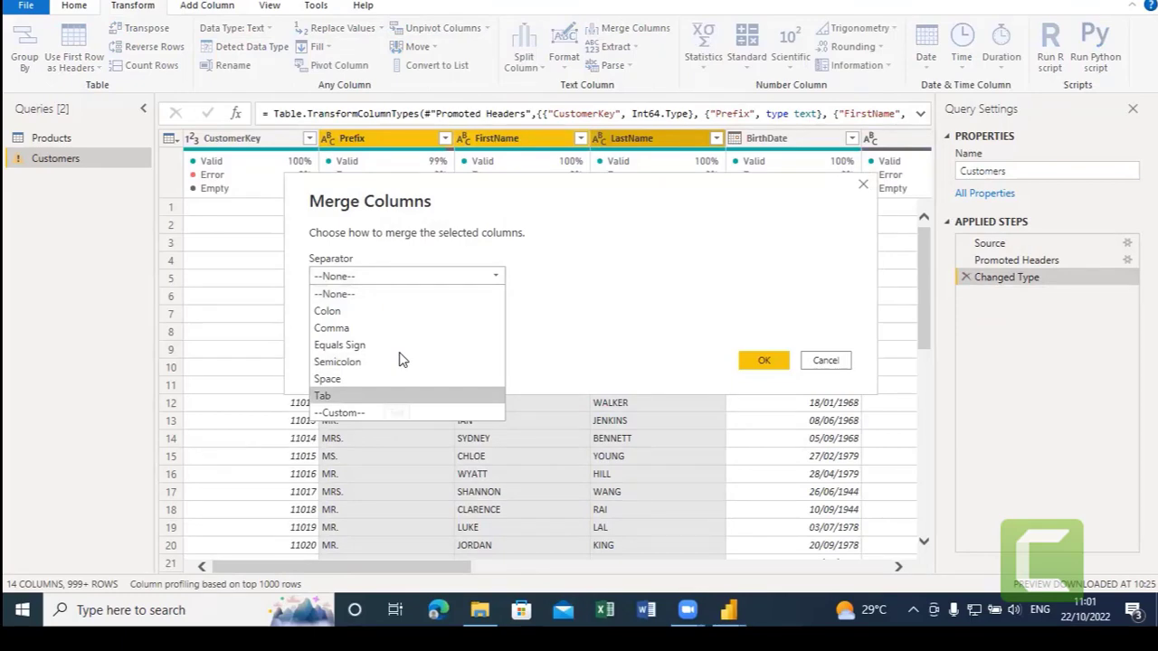
click(403, 379)
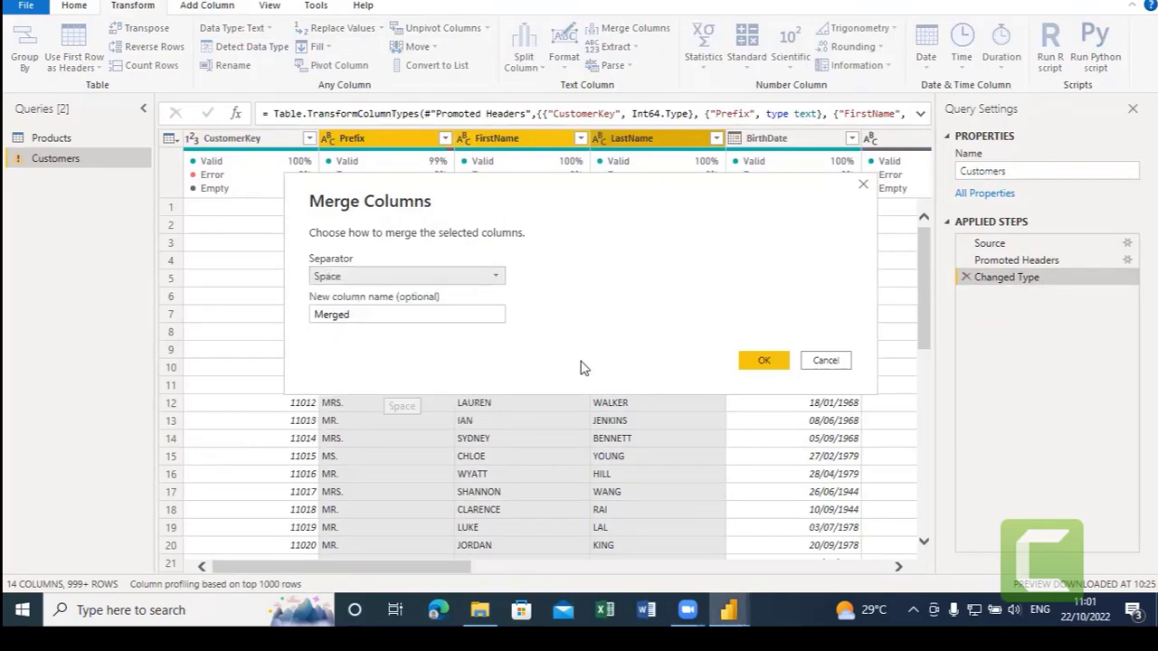
click(764, 359)
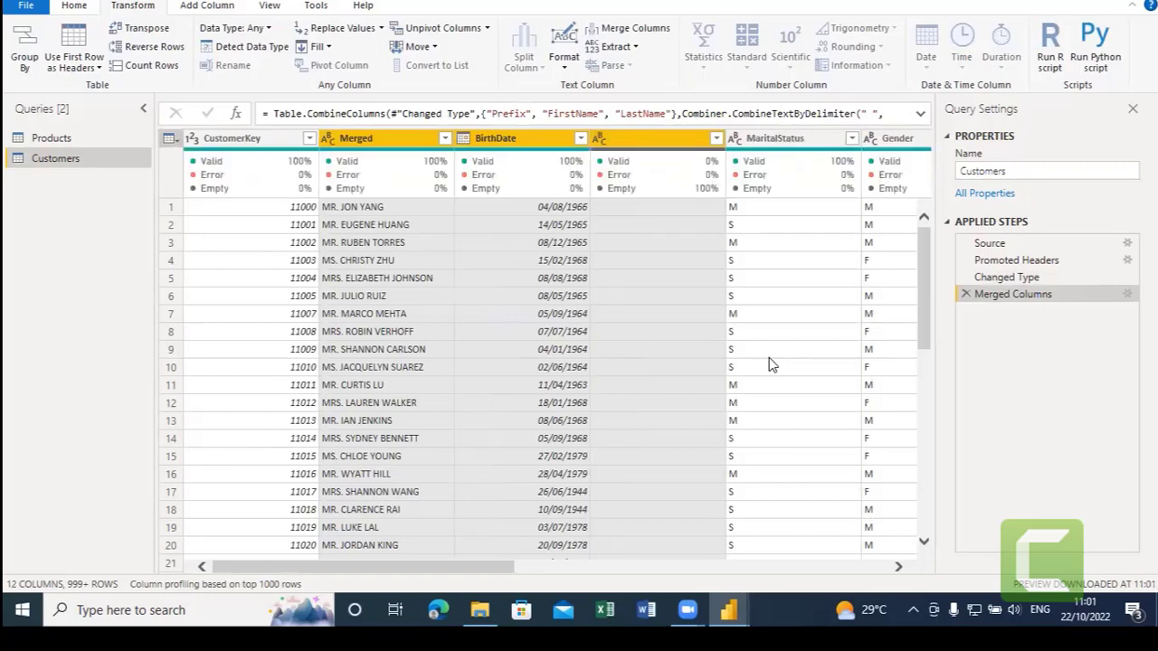
Rename the Merged column in the Customers table to "Full Name".
double_click(364, 140)
text(full n)
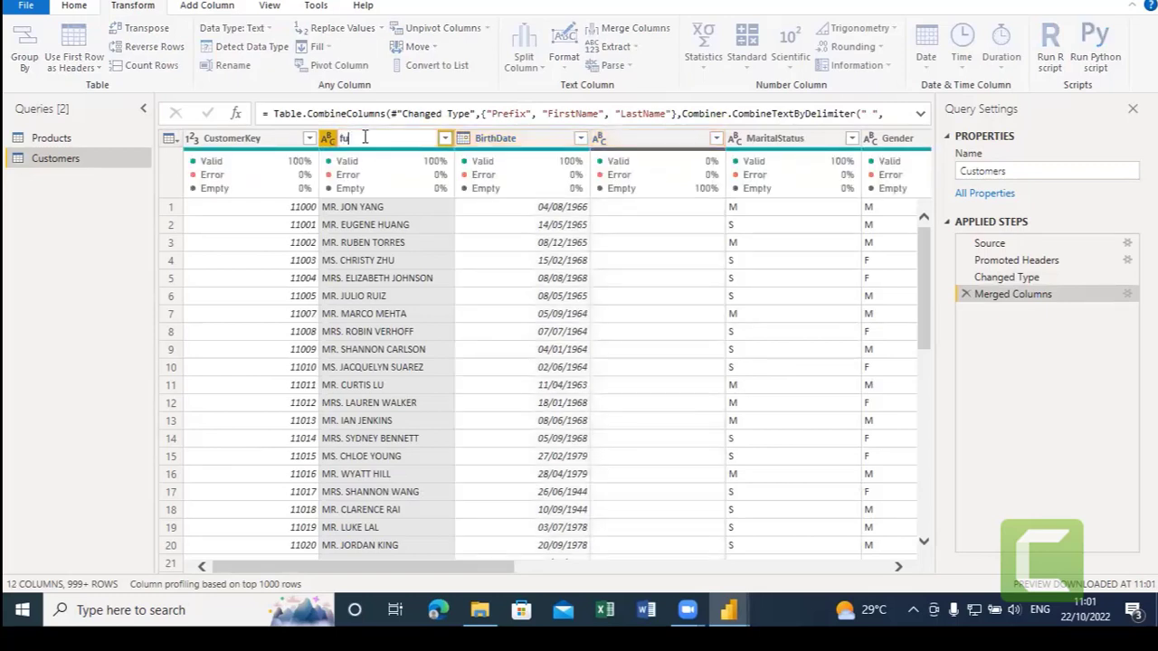
key(BackSpace)
key(BackSpace)
key(BackSpace)
key(BackSpace)
key(BackSpace)
key(BackSpace)
text(Full Name)
key(Return)
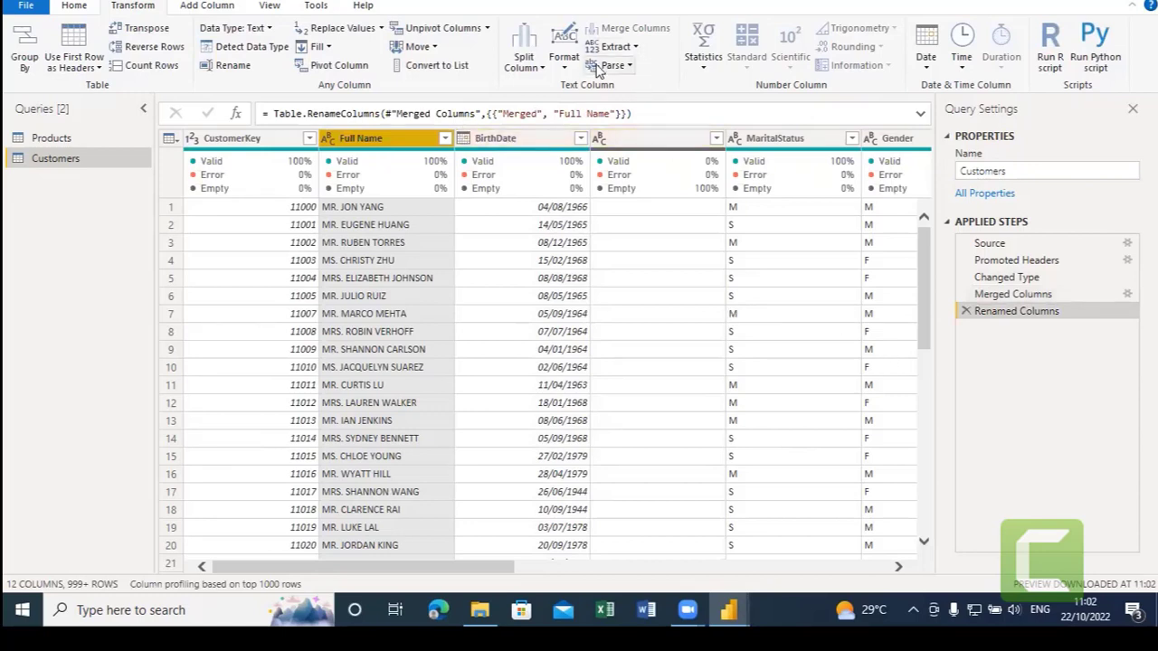
Convert the Full Name column's text to lowercase and then to UPPERCASE.
click(563, 60)
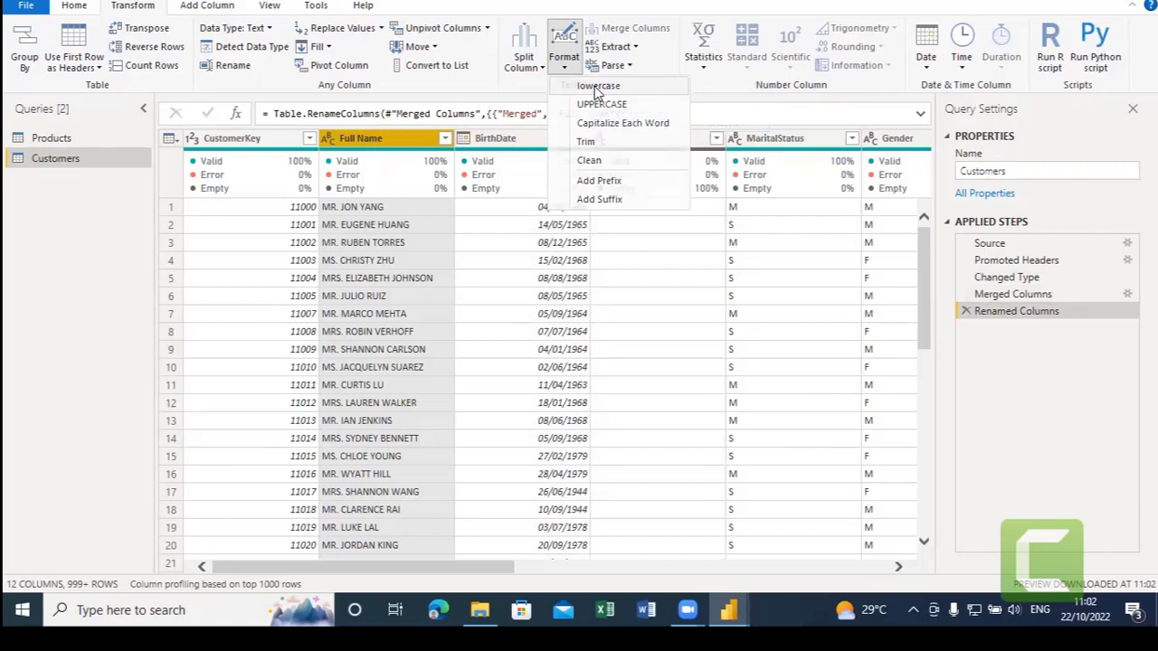
click(596, 87)
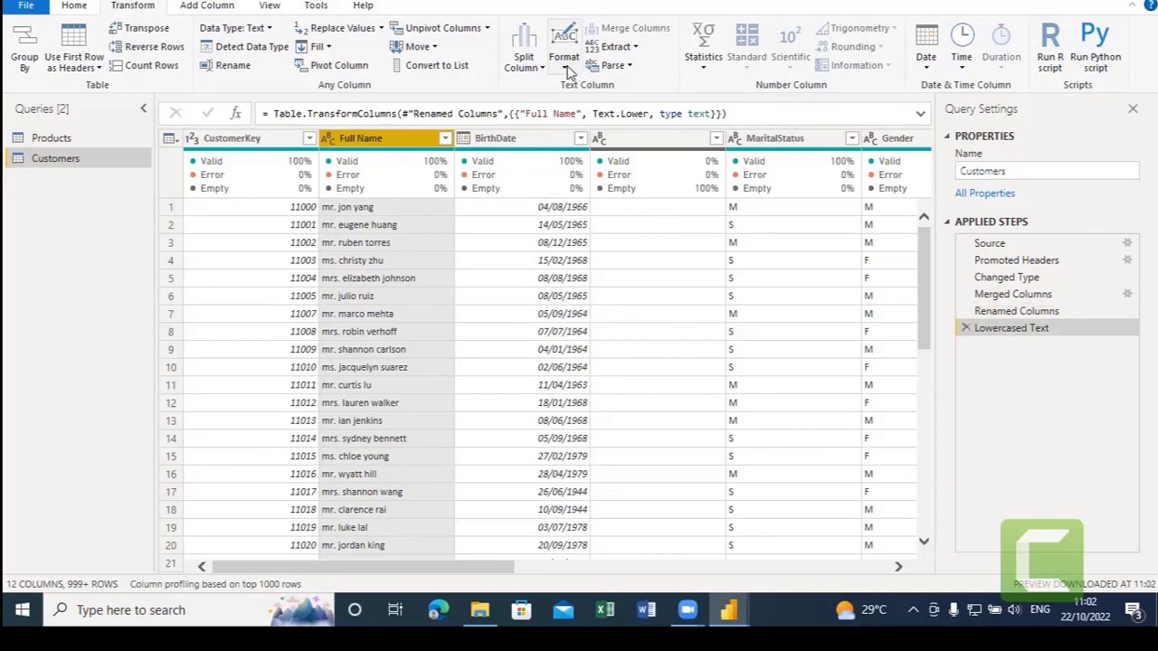
click(565, 70)
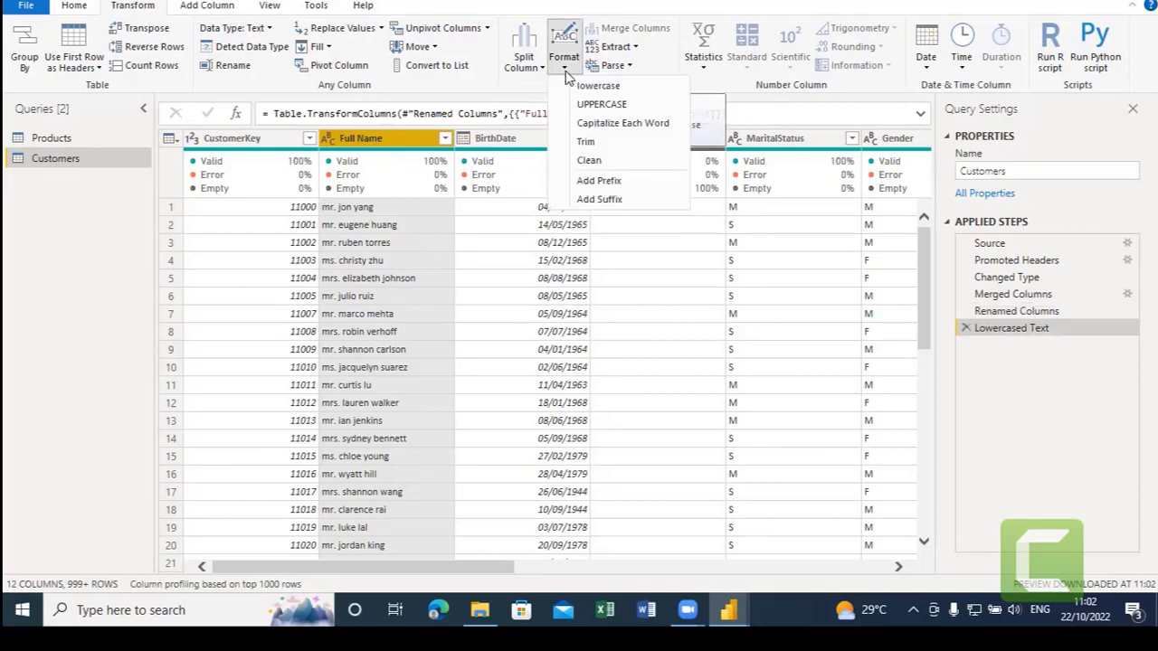
click(597, 105)
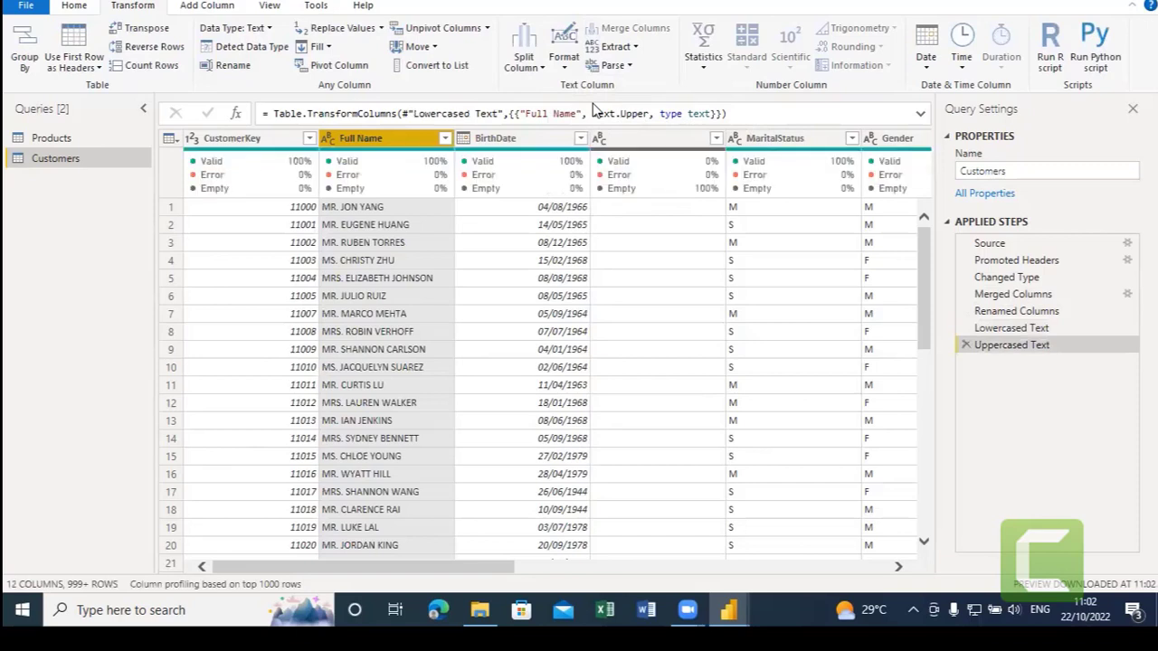
Format the Full Name column with Capitalize Each Word.
click(565, 62)
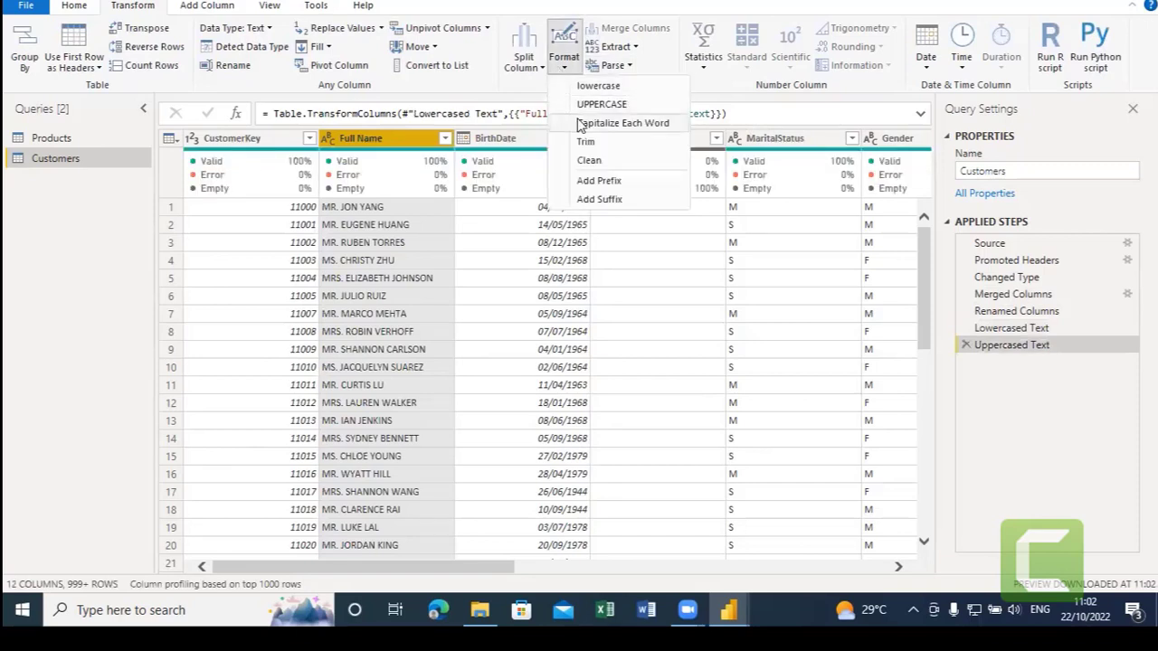
click(606, 127)
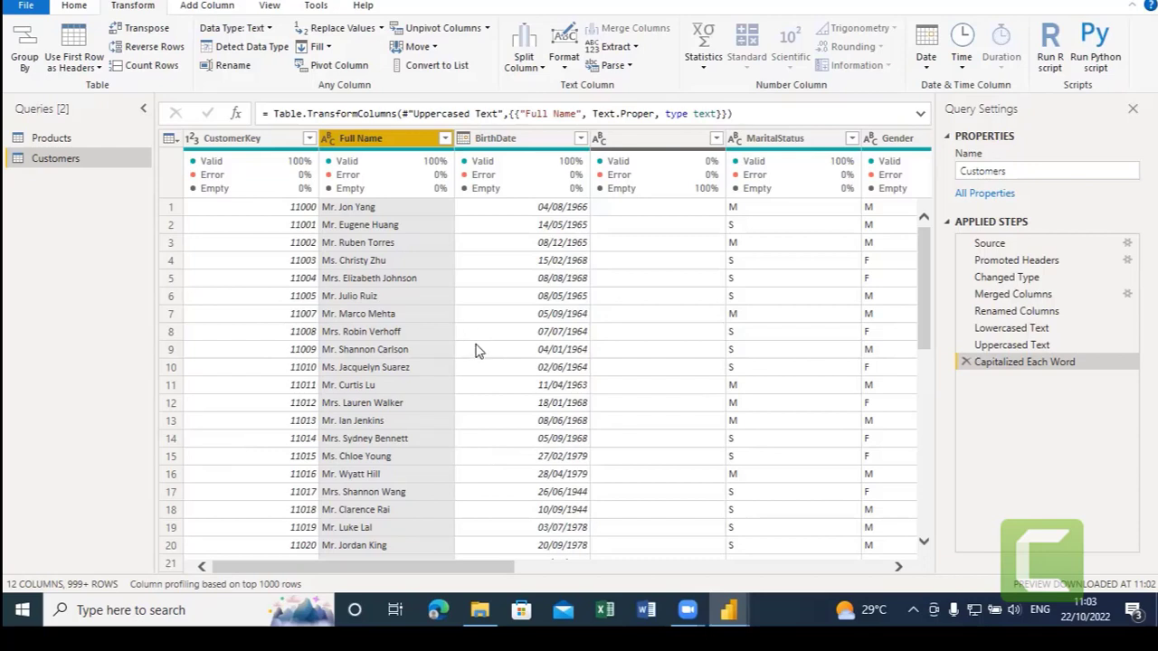
Look through the Customers columns from CustomerKey across to TotalChildren.
click(473, 316)
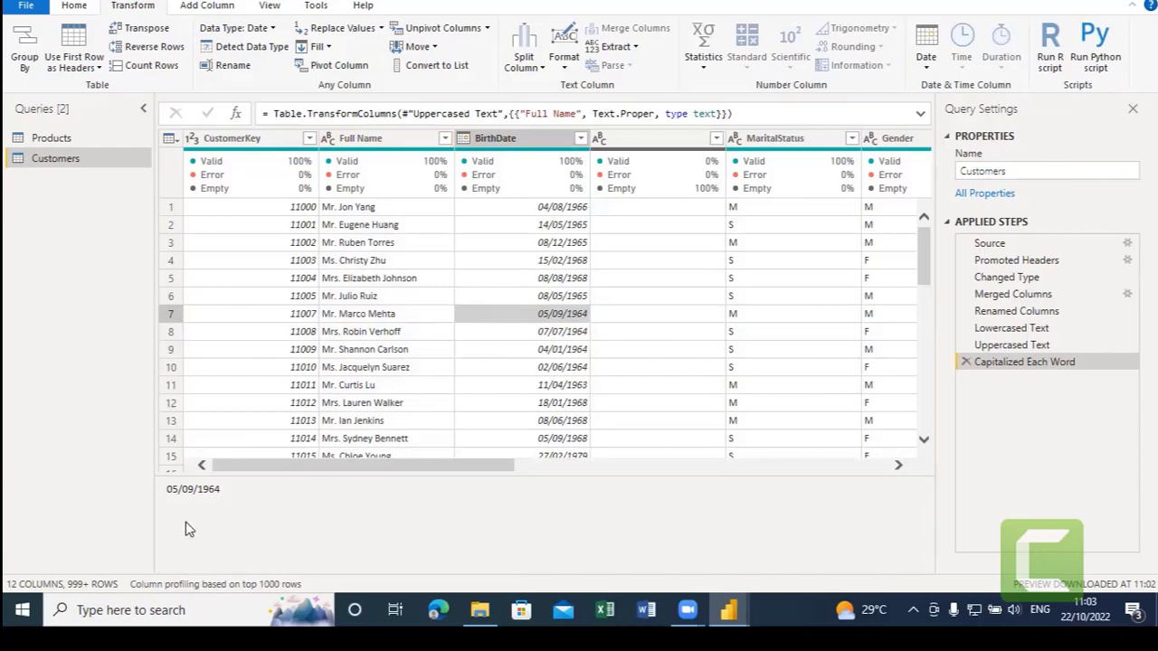
click(267, 517)
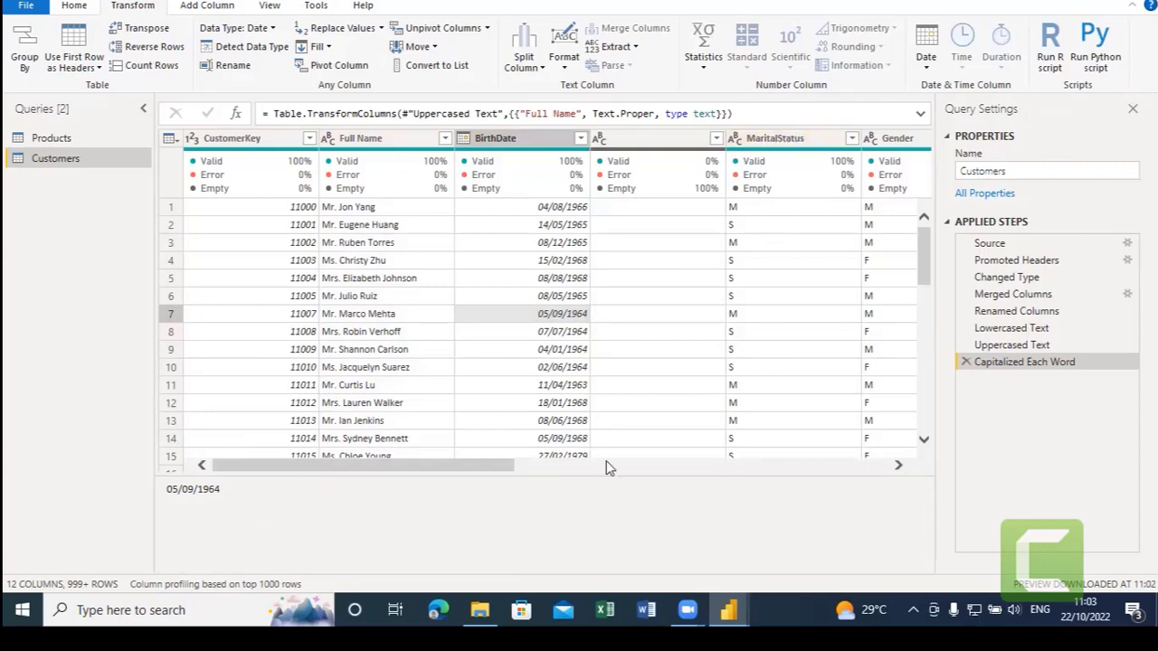
click(240, 261)
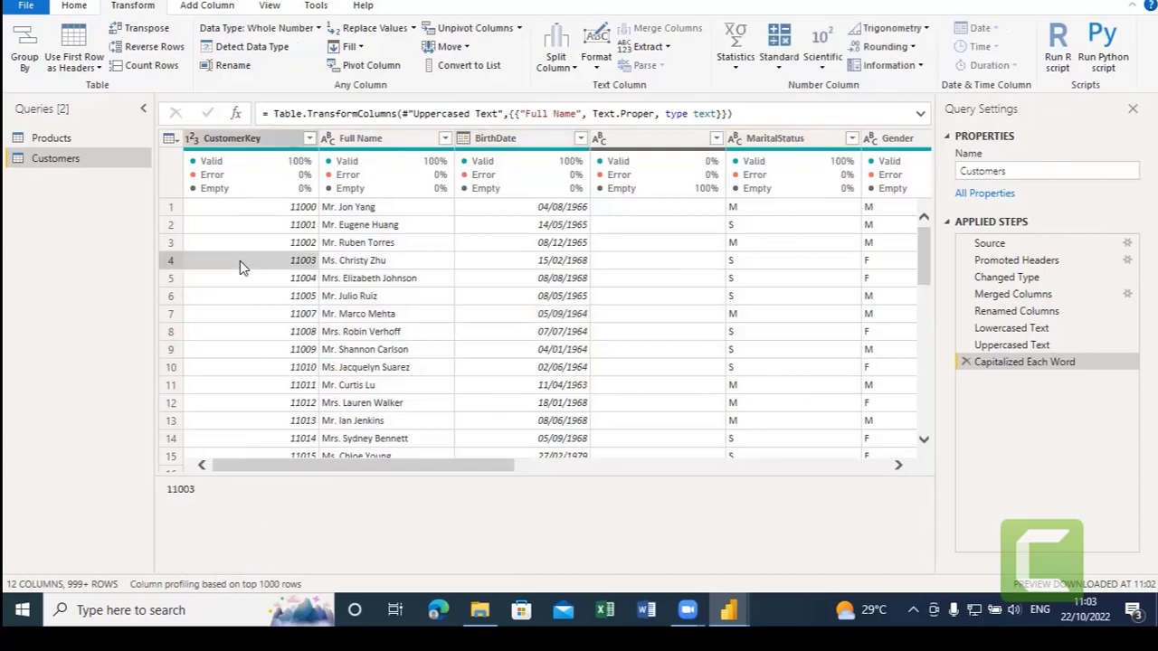
key(Right)
key(Right)
key(Right)
key(Right)
key(Right)
key(Right)
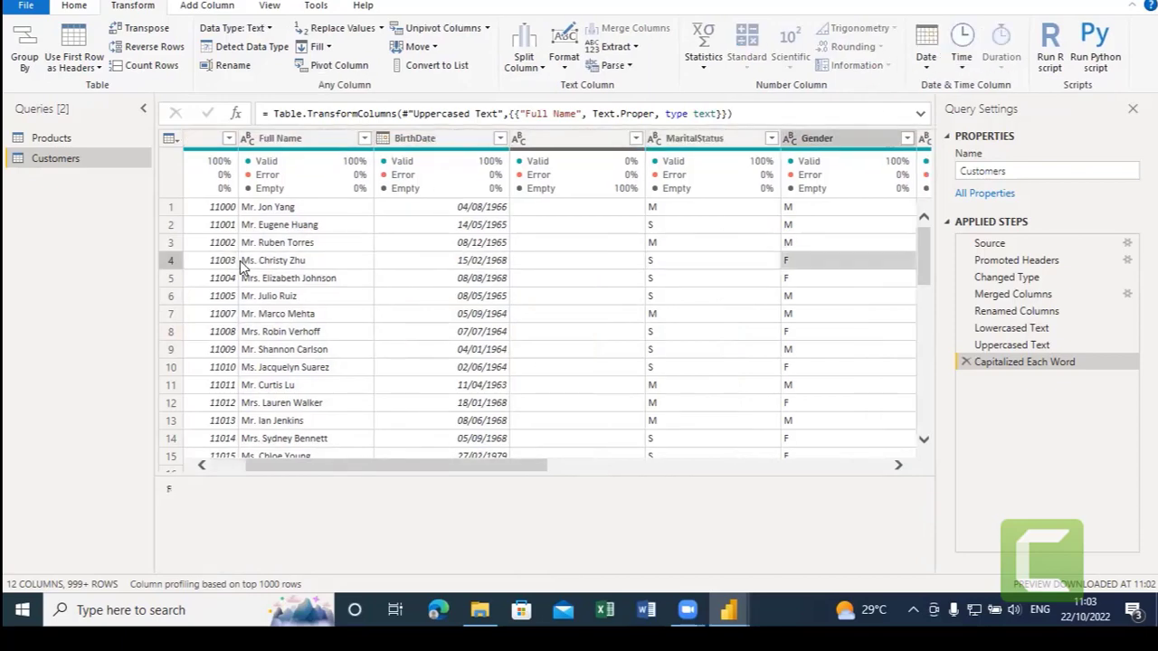
key(Right)
key(Right)
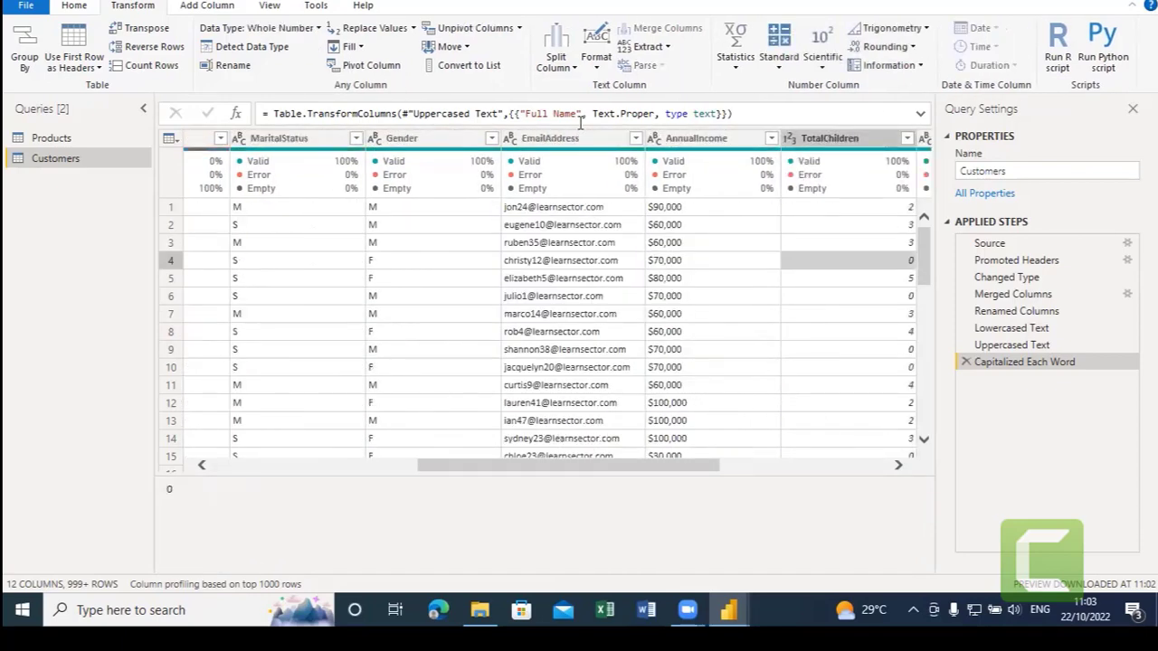
Try changing the AnnualIncome column's data type to Fixed decimal number.
click(709, 133)
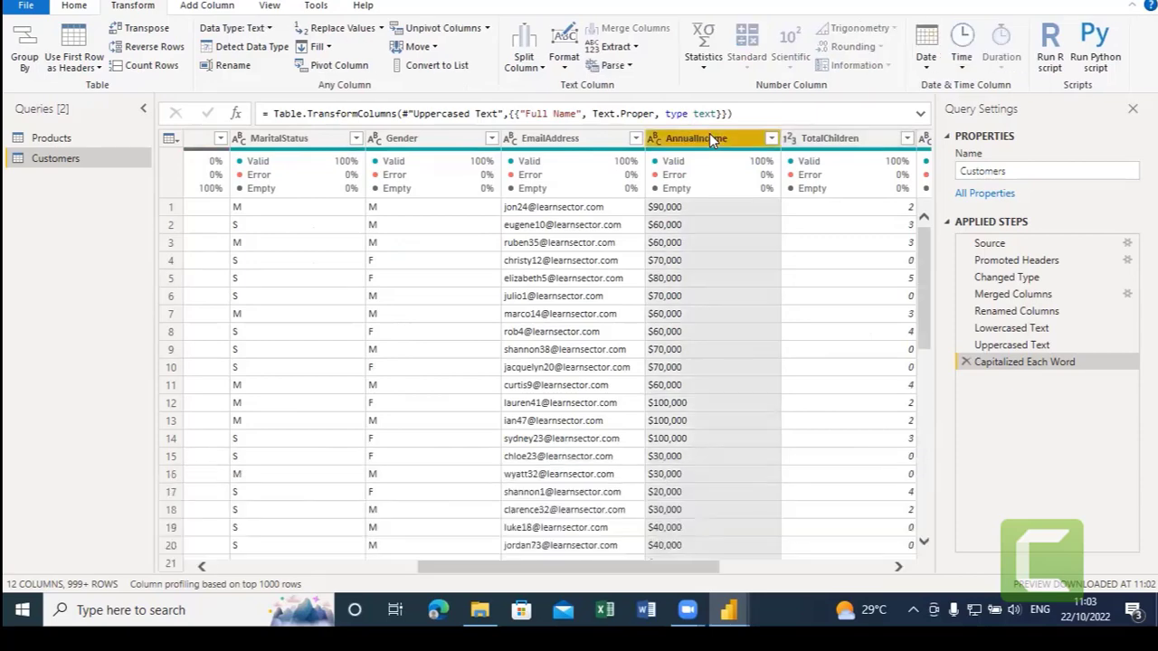
click(653, 141)
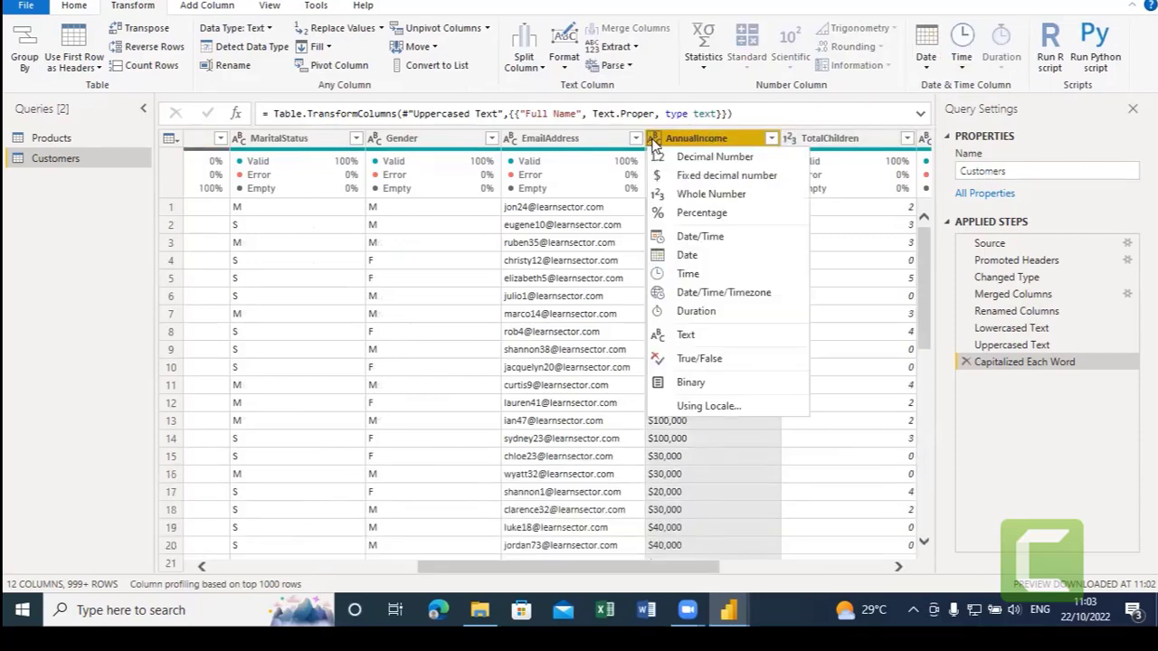
click(665, 177)
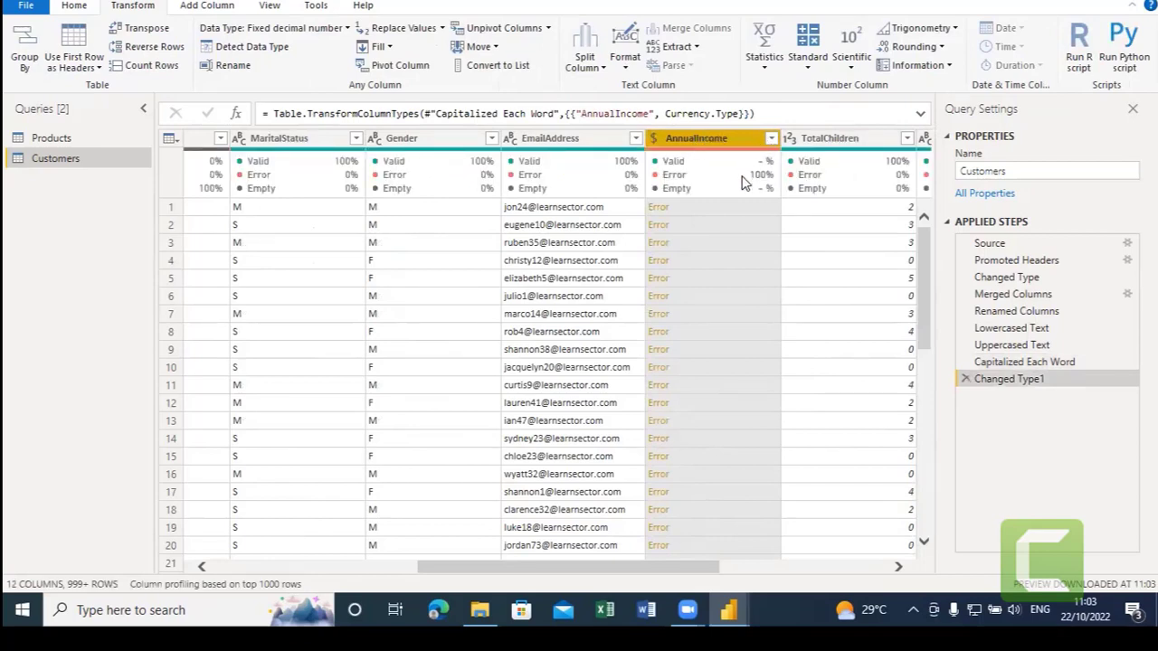
Check the AnnualIncome column's error quality details and remove the rows with errors.
mouse_move(742, 182)
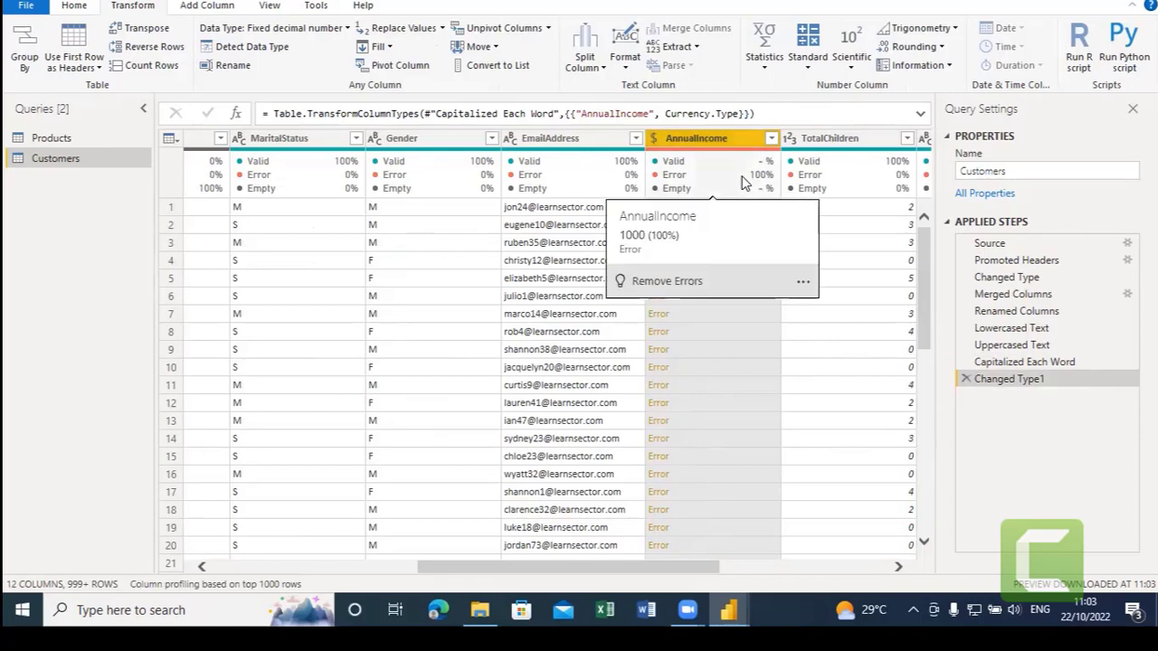
click(728, 306)
click(716, 181)
mouse_move(756, 178)
click(680, 281)
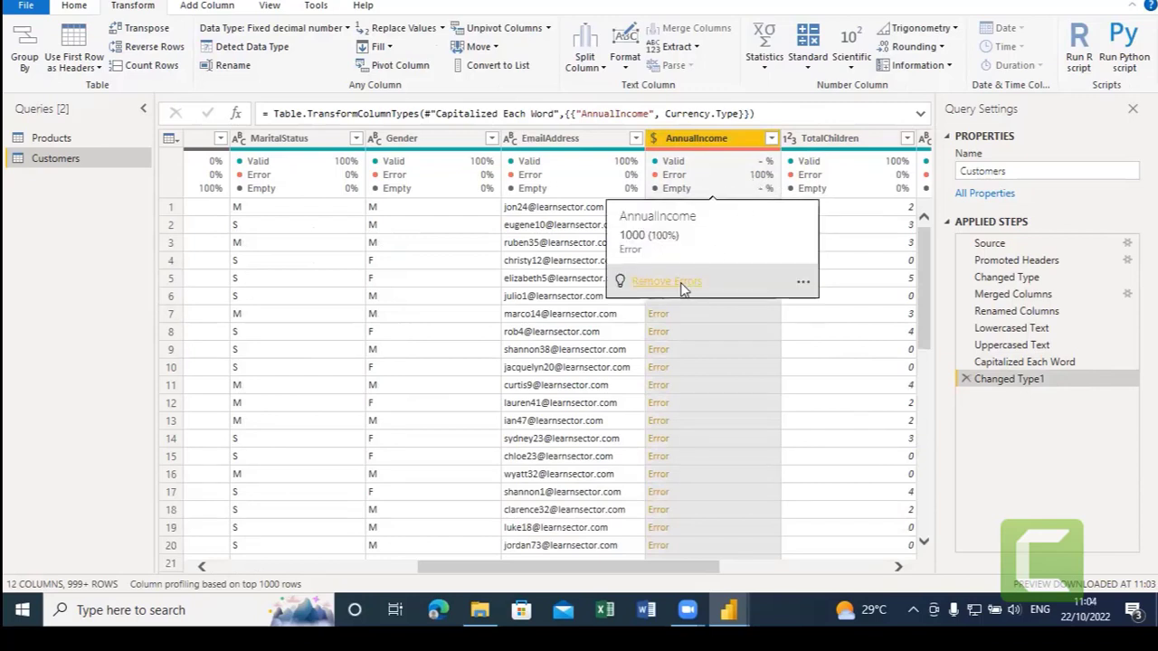
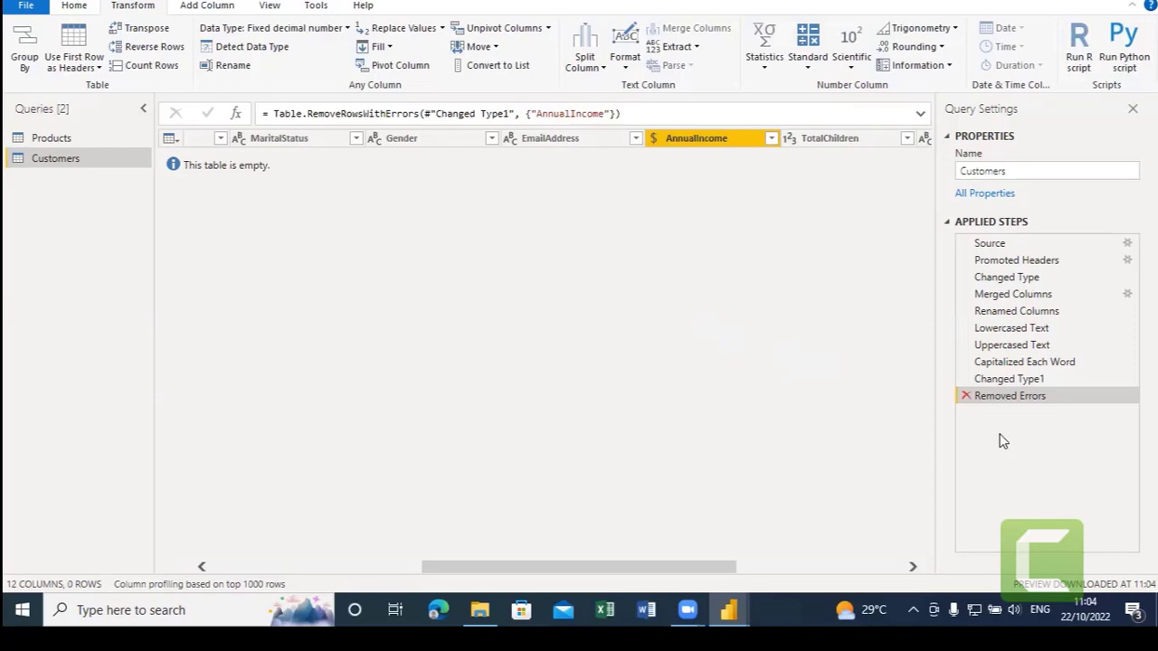
Delete the Removed Errors and Changed Type1 steps from the Customers applied steps.
key(Delete)
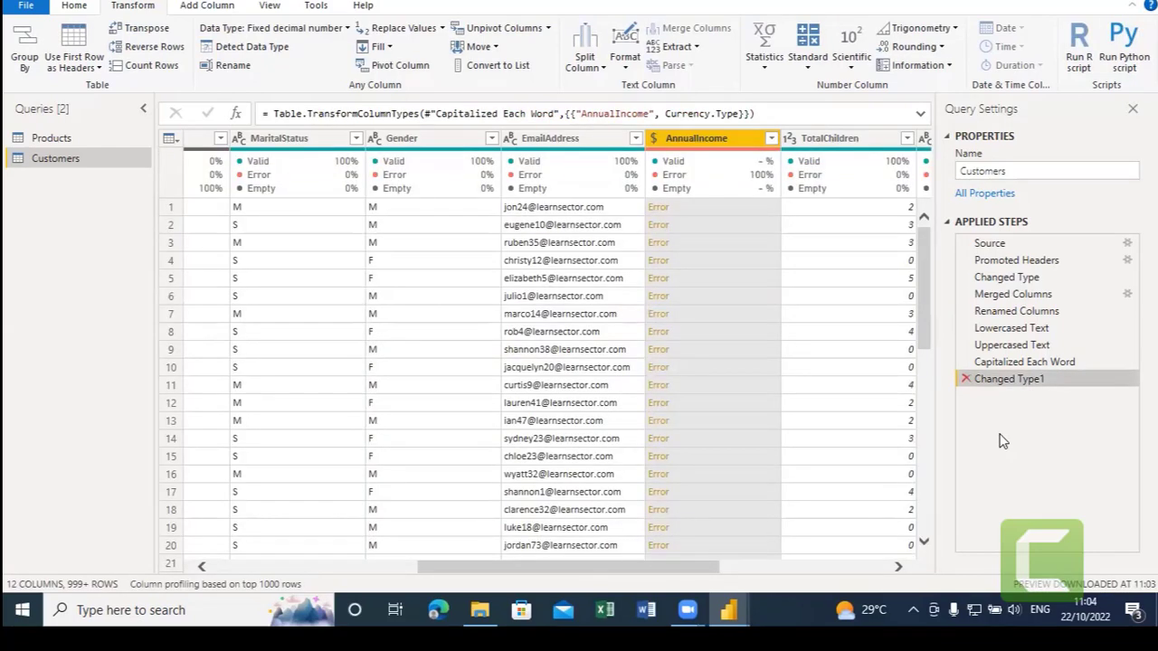
key(Delete)
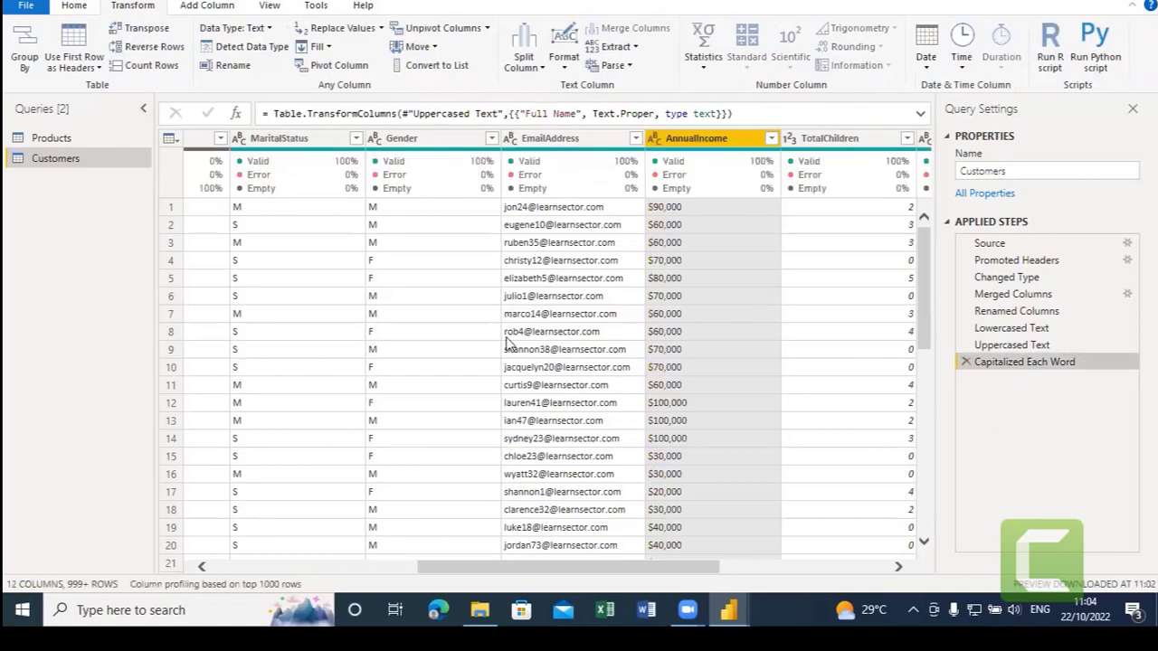
Go back to the first Customers columns and check the filter values of the unnamed column after BirthDate.
click(714, 351)
key(Left)
key(Left)
key(Left)
key(Left)
key(Left)
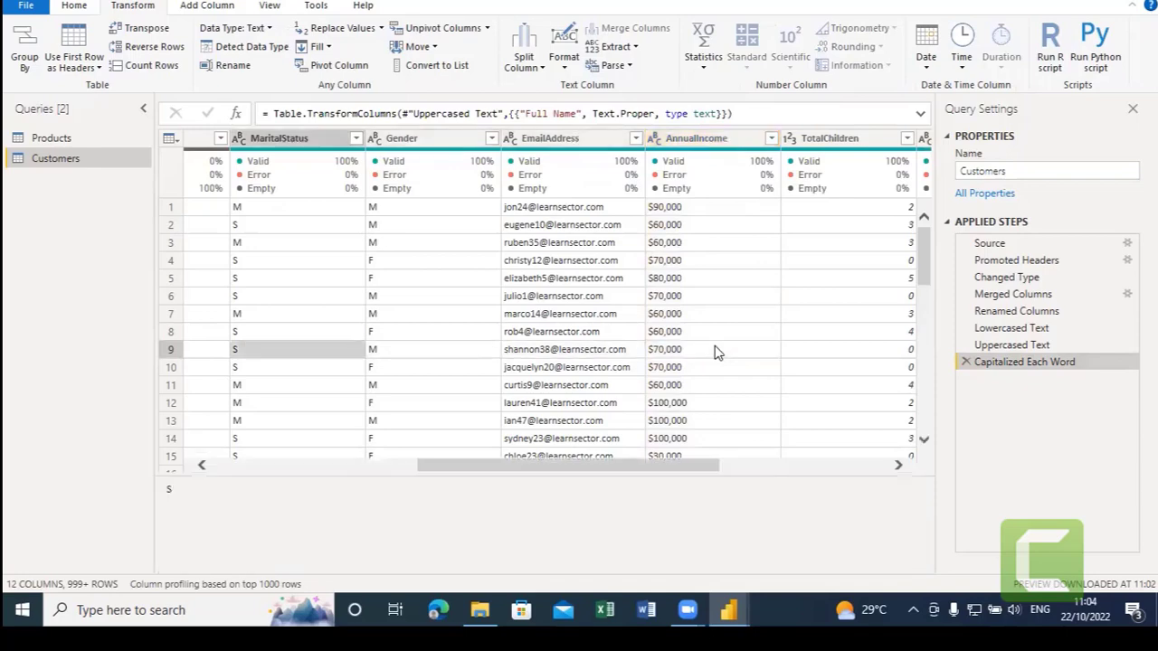
key(Left)
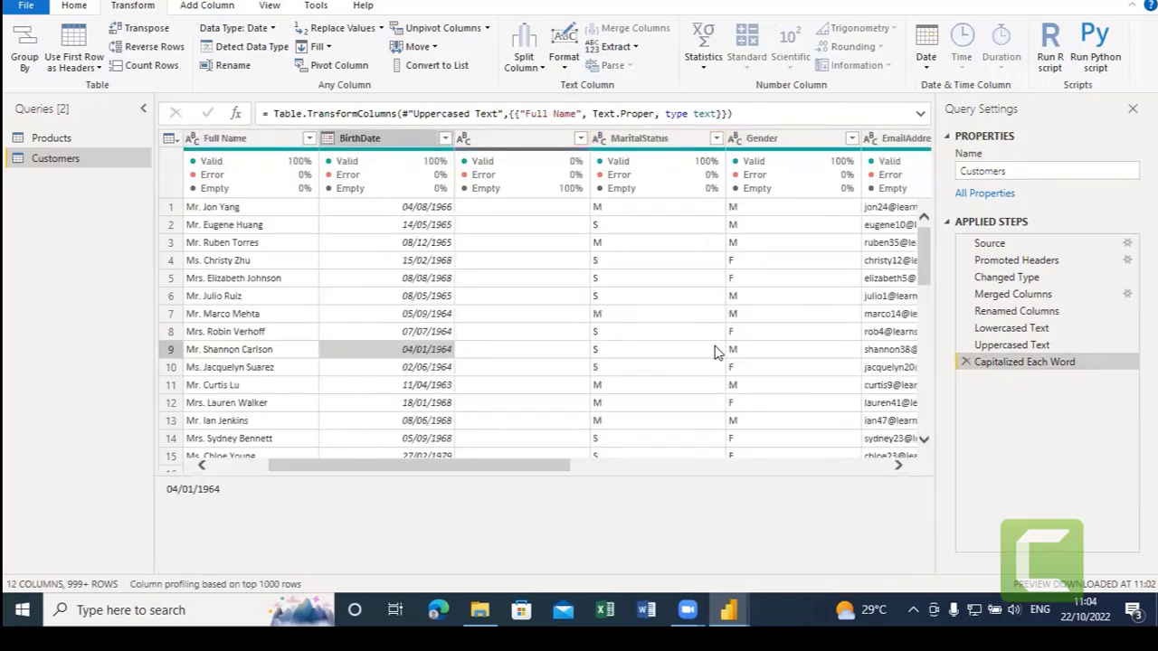
key(Left)
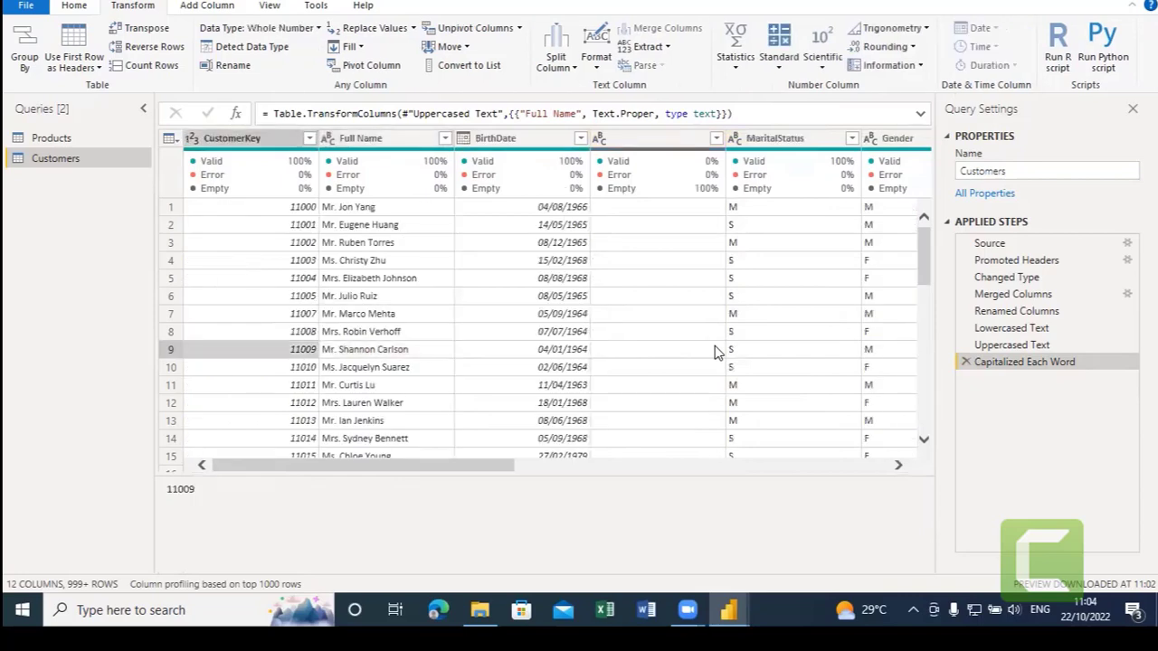
click(715, 139)
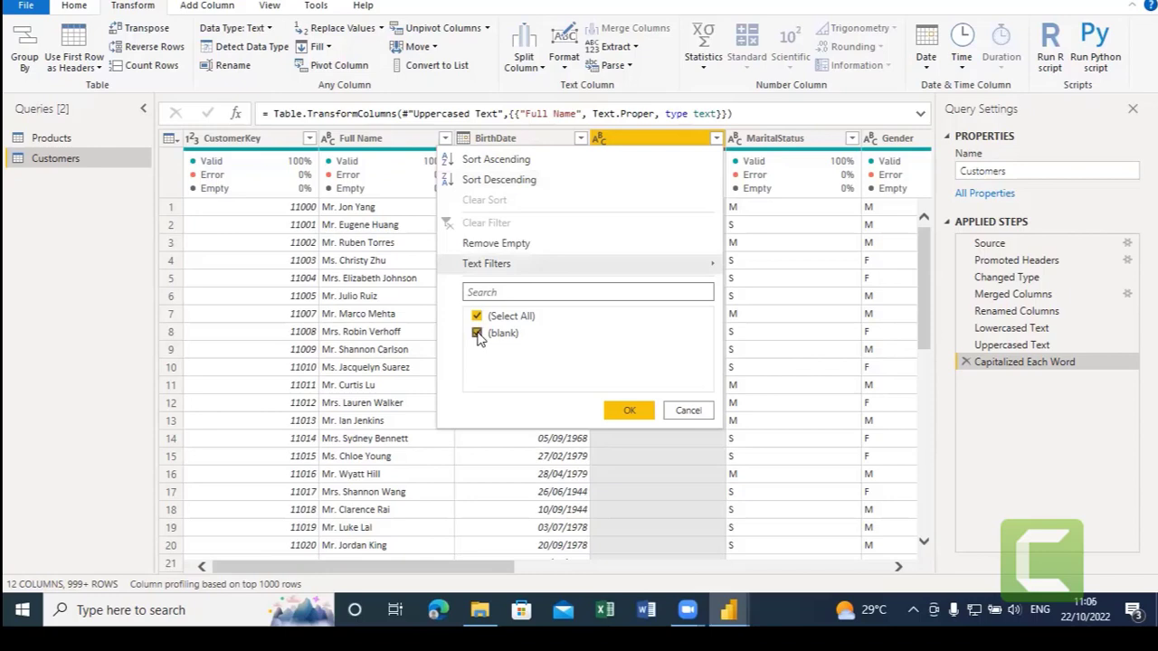
click(689, 139)
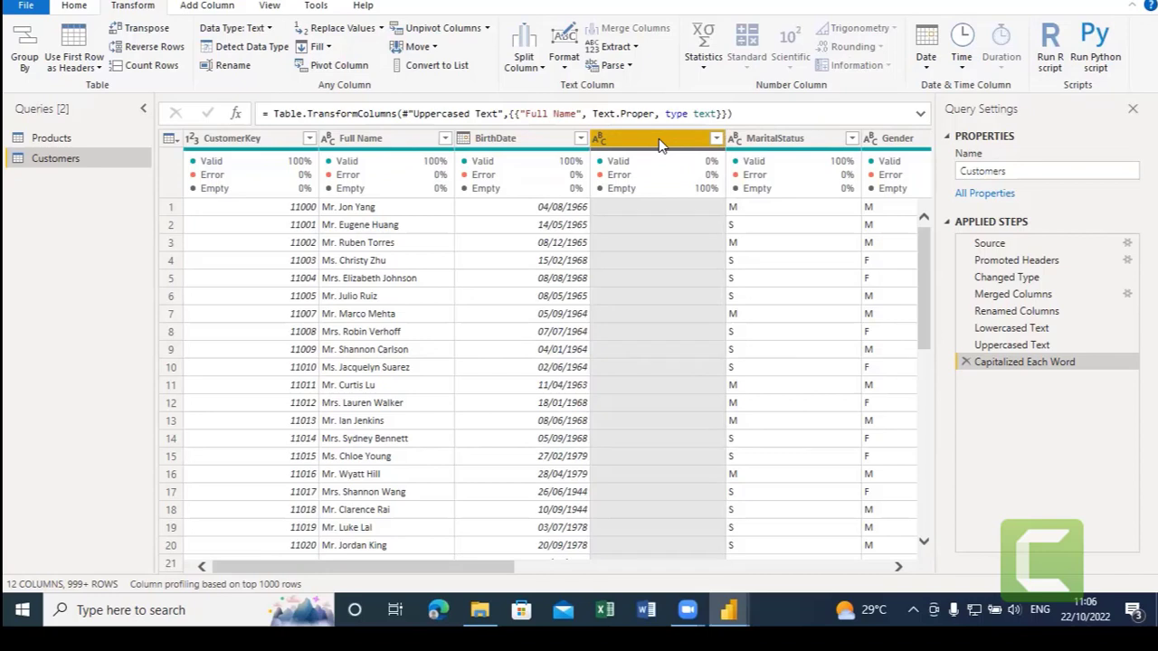
Remove the unnamed empty column between BirthDate and MaritalStatus.
click(399, 135)
right_click(399, 136)
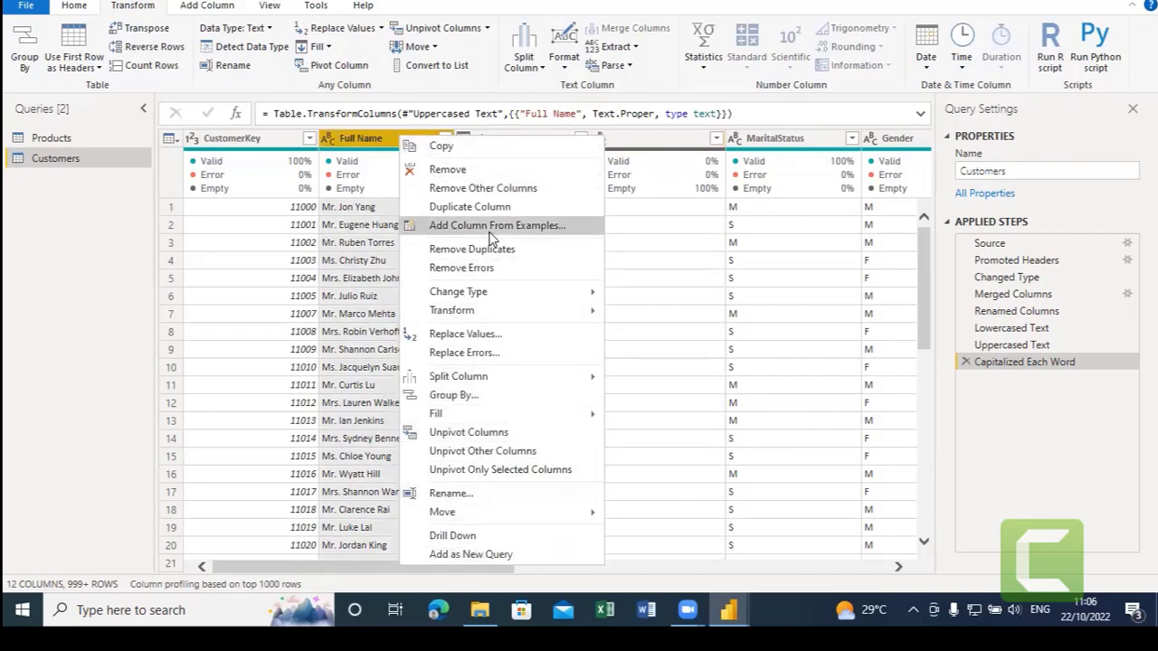
click(374, 147)
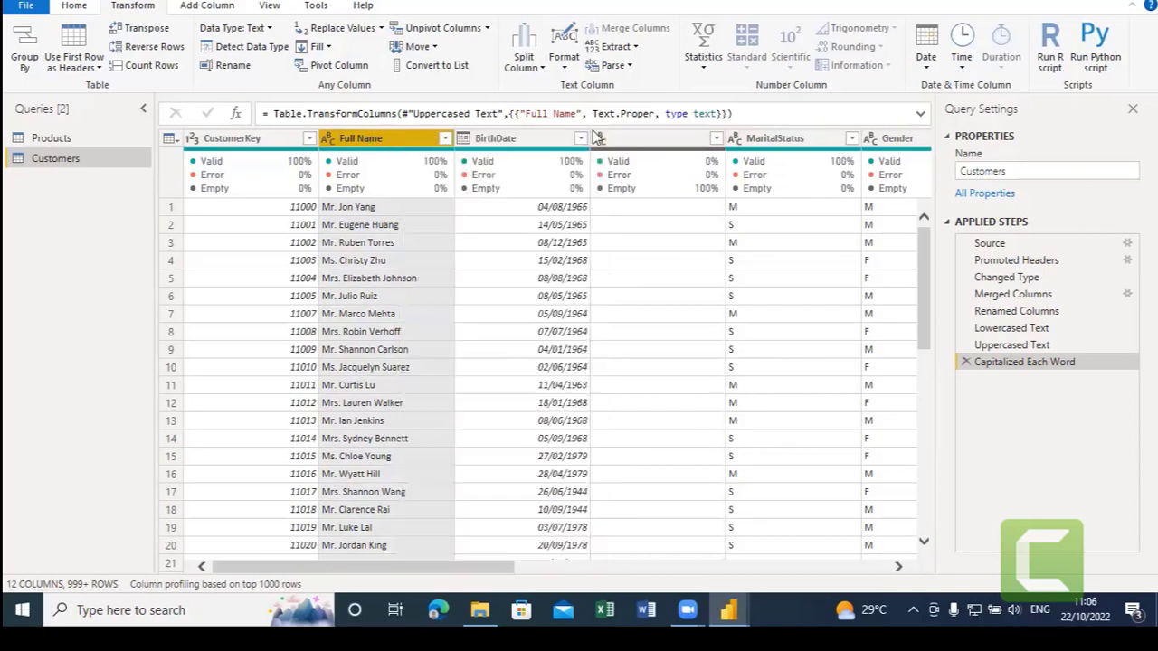
click(685, 153)
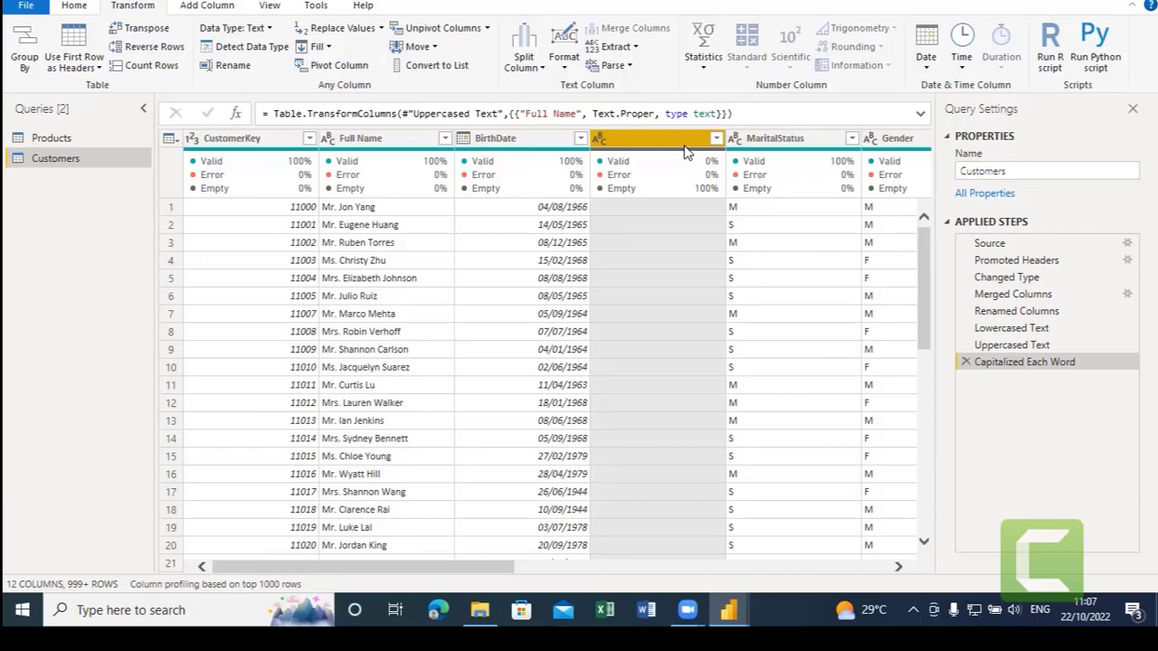
right_click(686, 152)
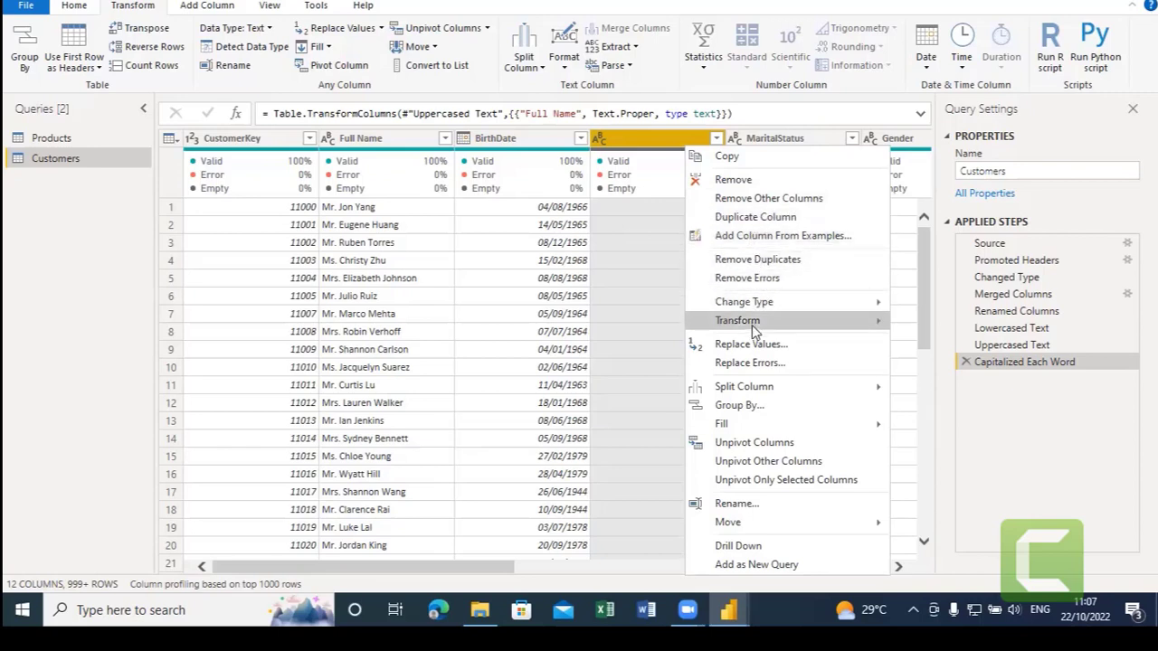
click(731, 180)
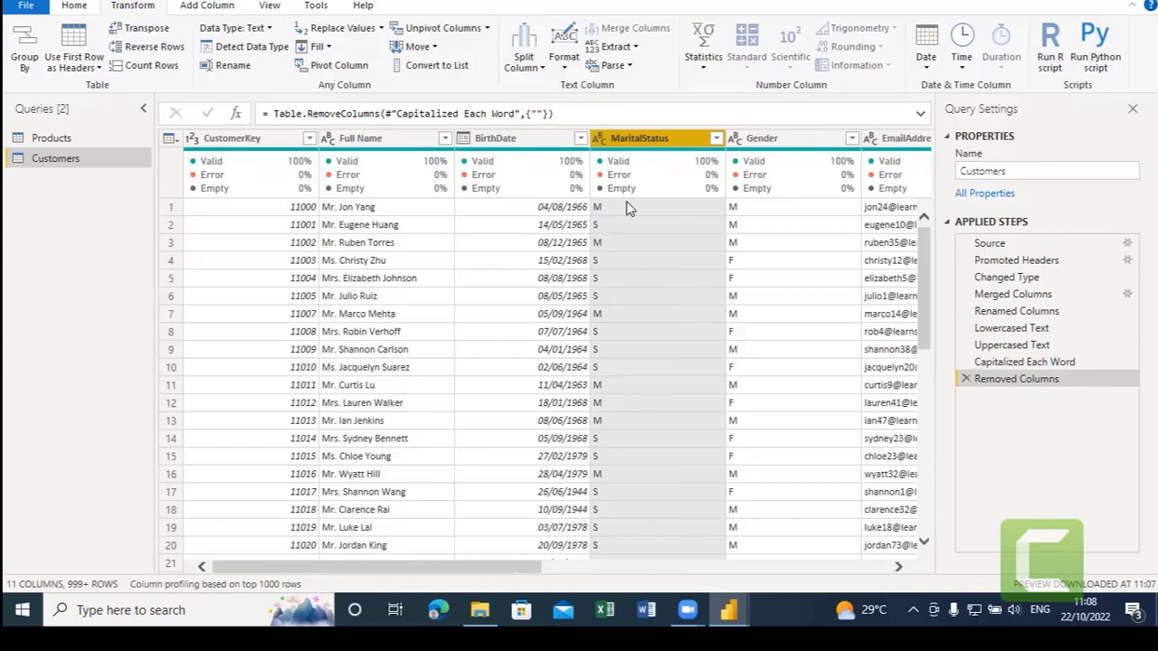
Try changing the AnnualIncome column's data type to Fixed decimal number, and delete that Changed Type1 step.
click(279, 215)
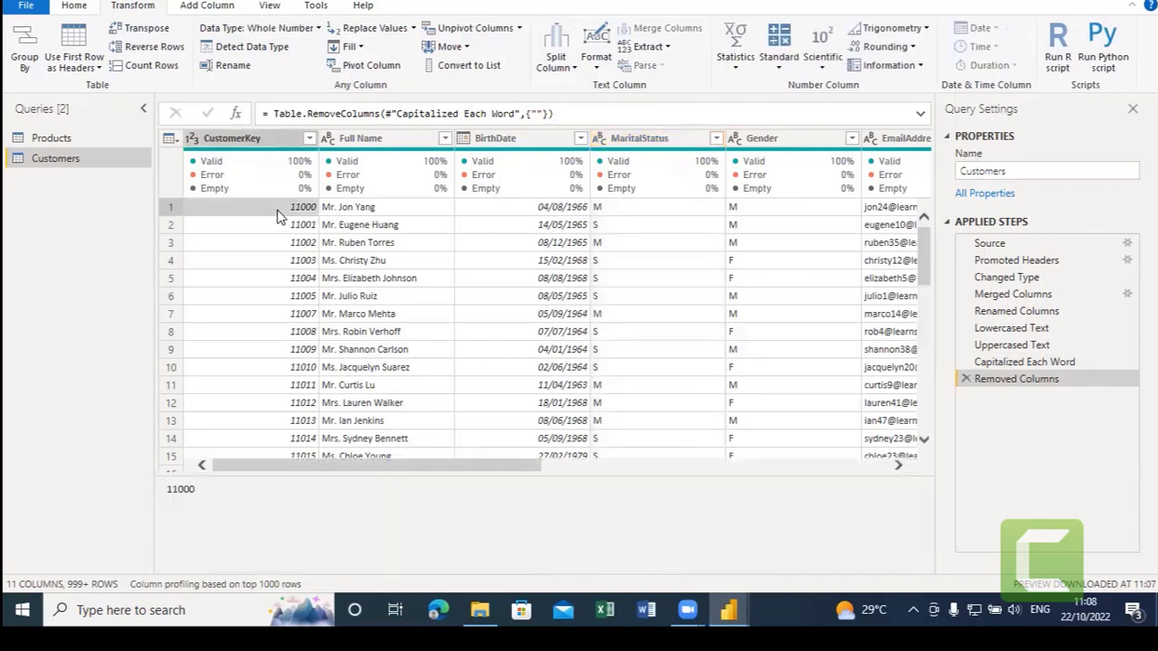
mouse_move(753, 179)
drag(550, 465, 793, 476)
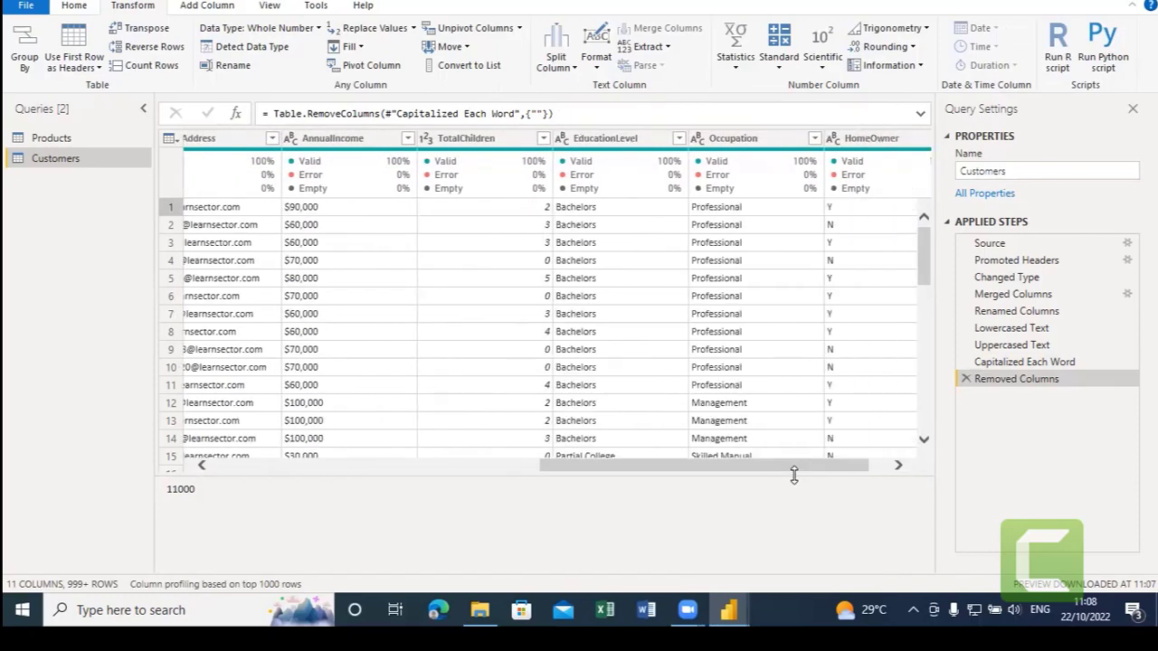
click(347, 136)
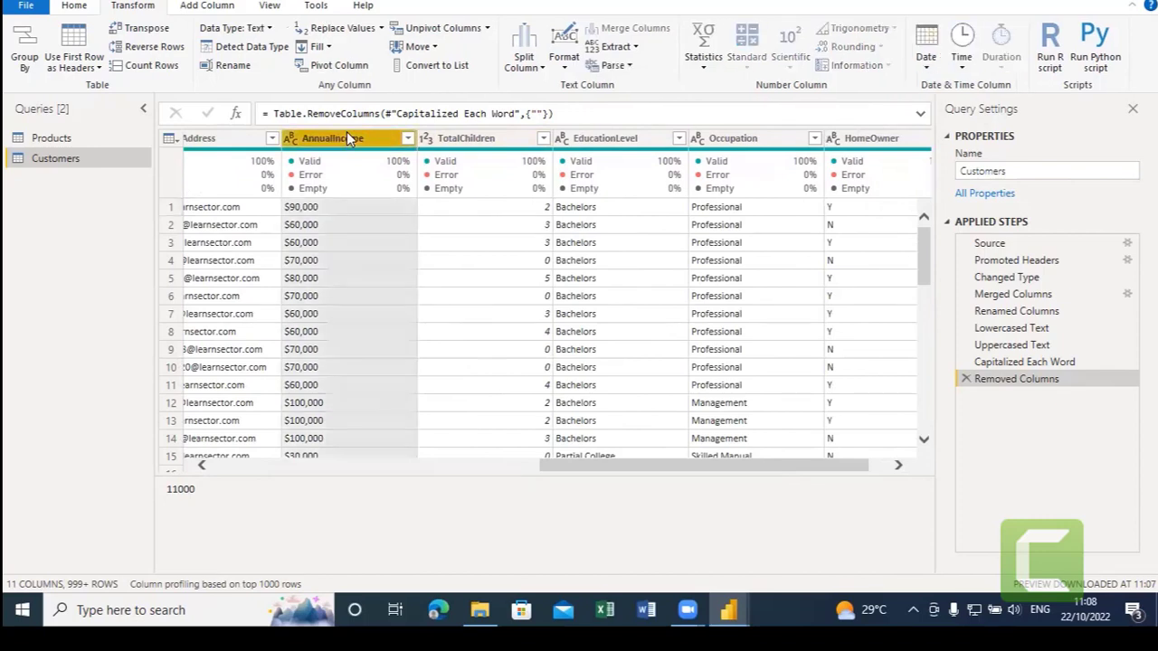
click(290, 138)
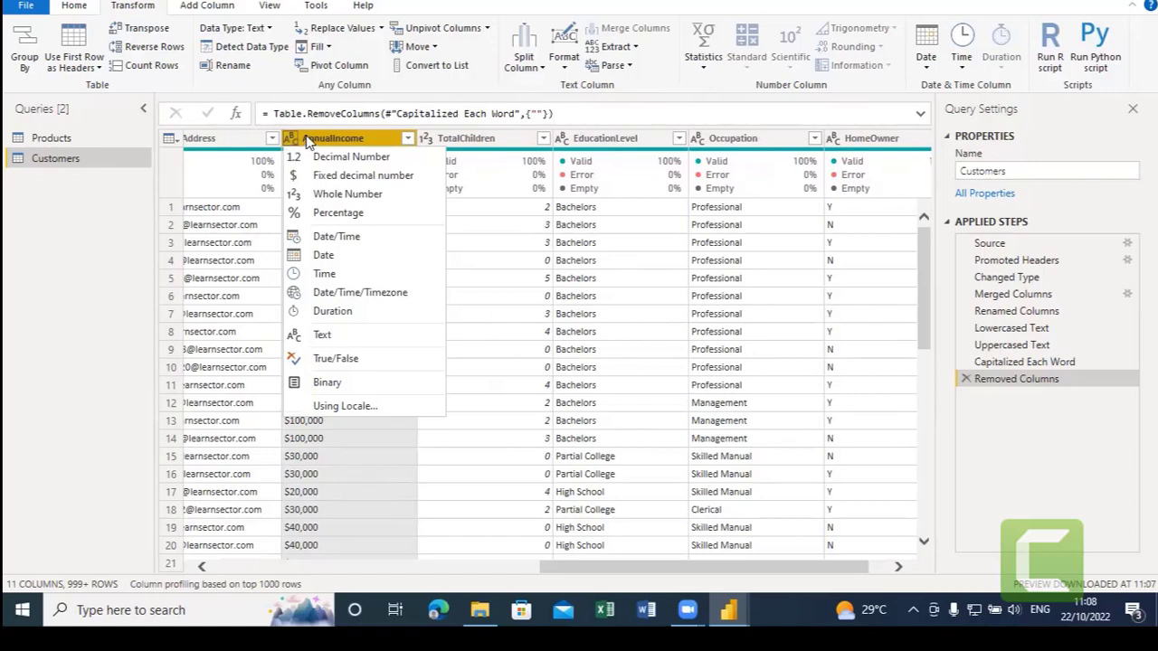
click(308, 142)
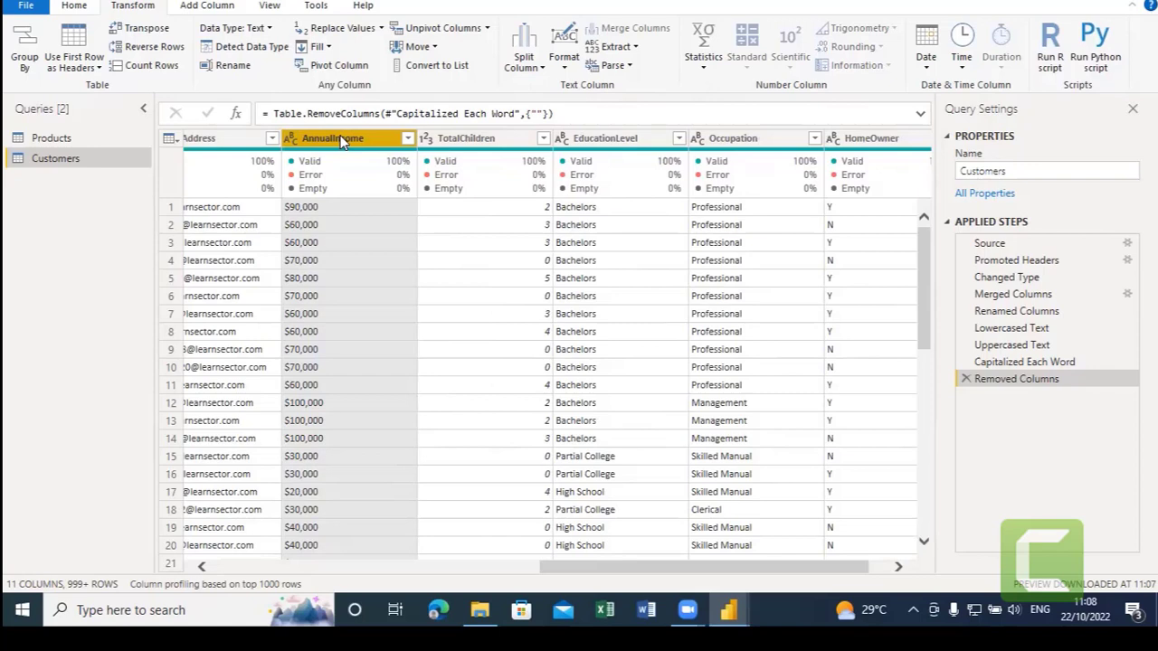
click(291, 139)
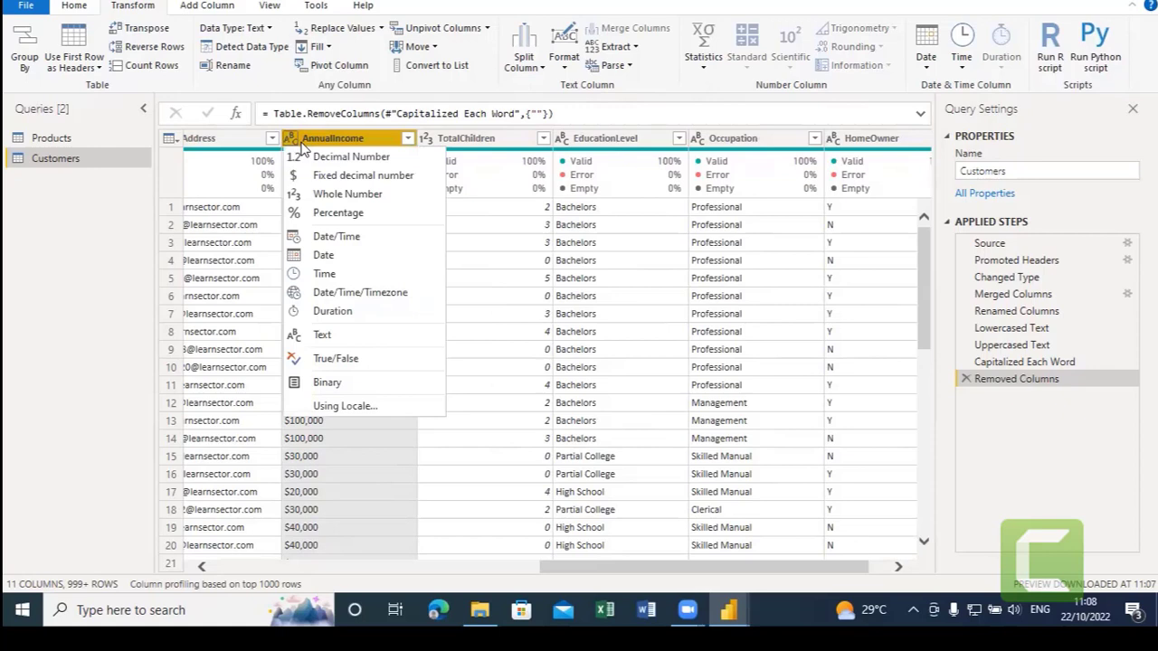
click(328, 177)
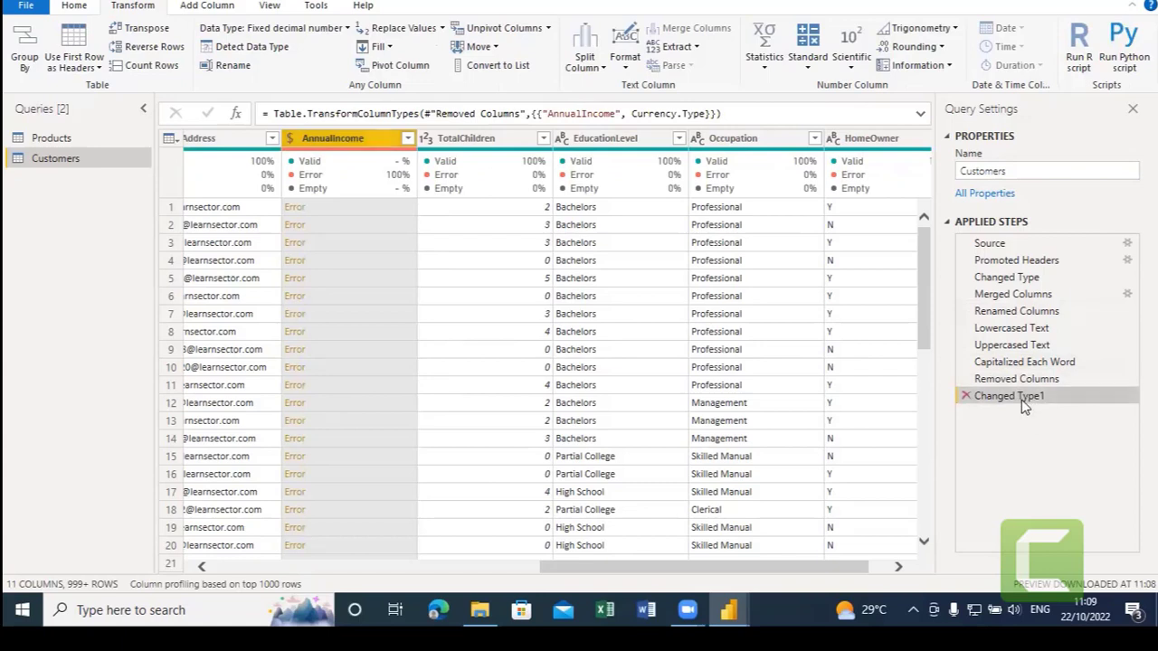
key(Delete)
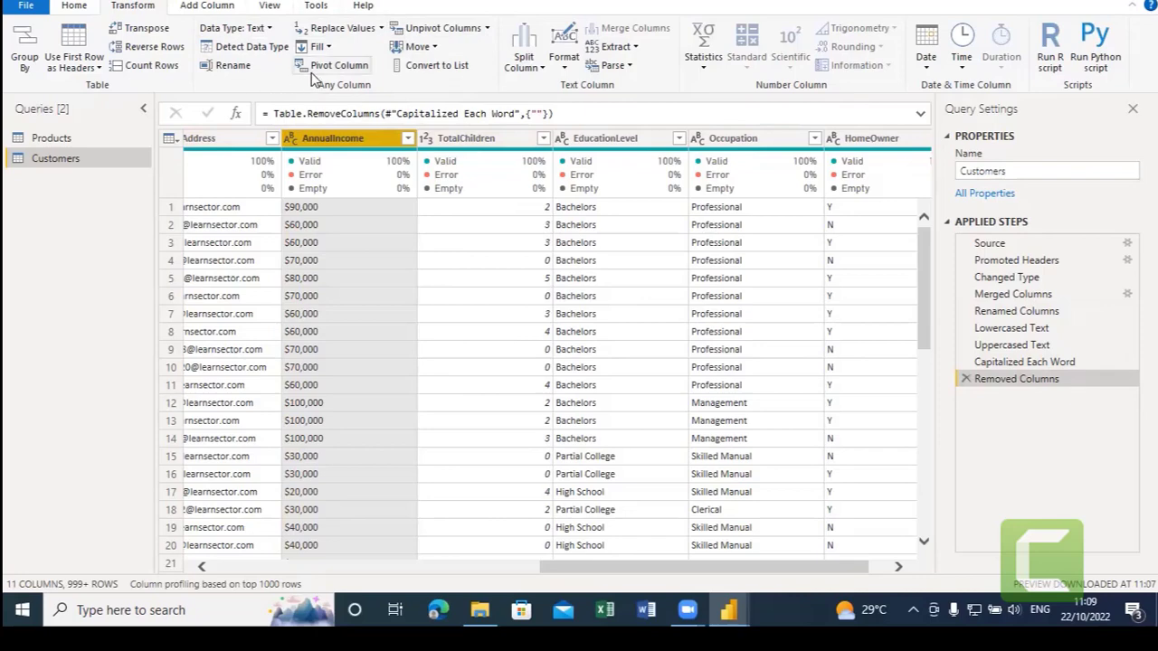
Replace "$" with an empty value in the AnnualIncome column and change its data type to Fixed decimal number.
click(341, 34)
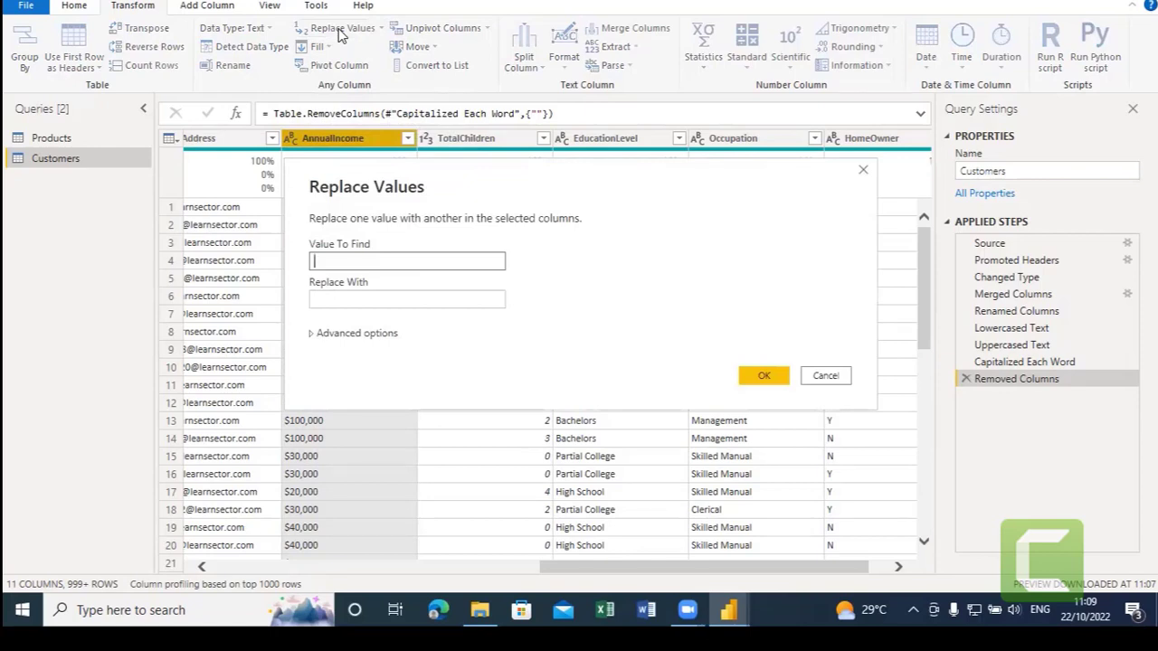
text($)
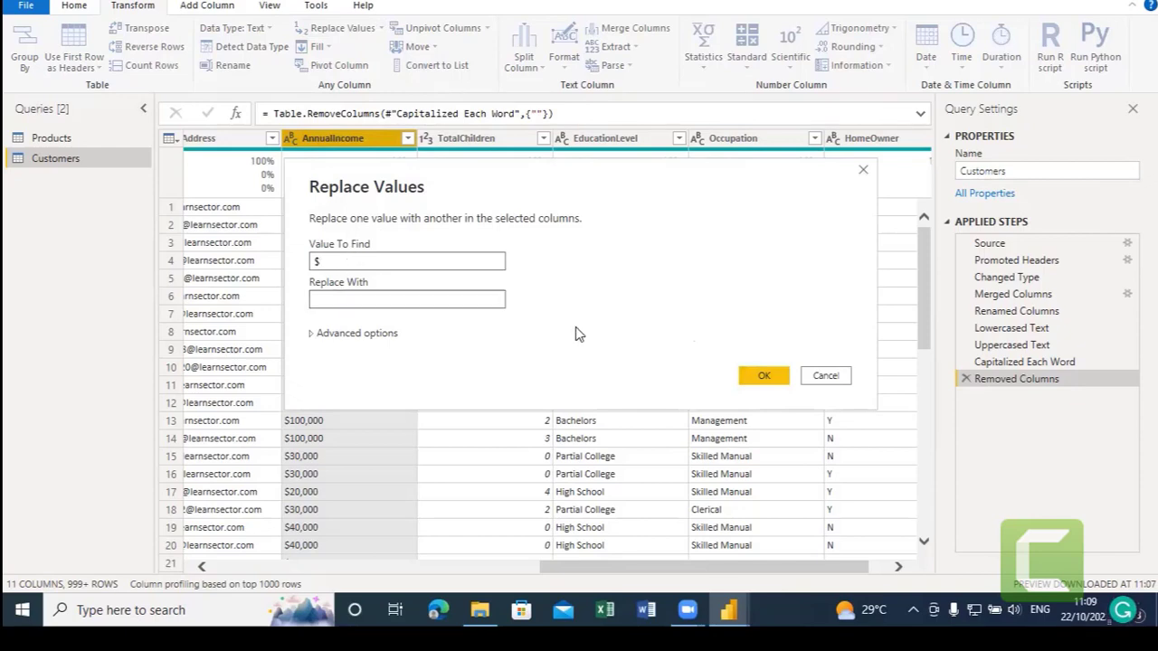
click(761, 380)
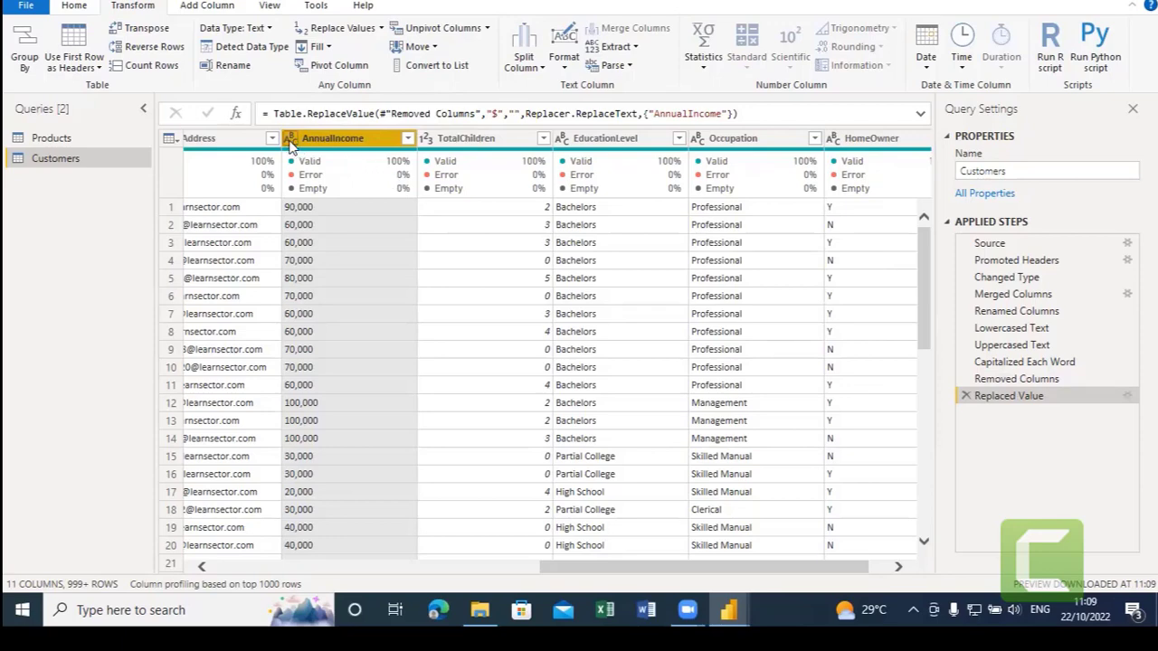
click(291, 140)
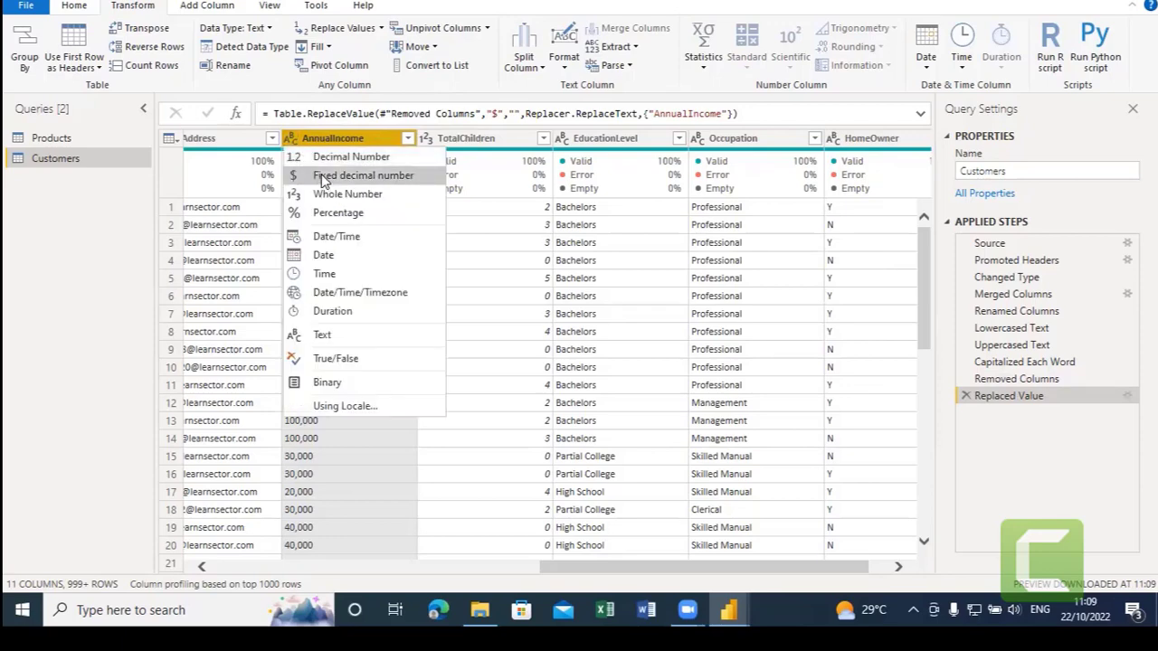
click(323, 177)
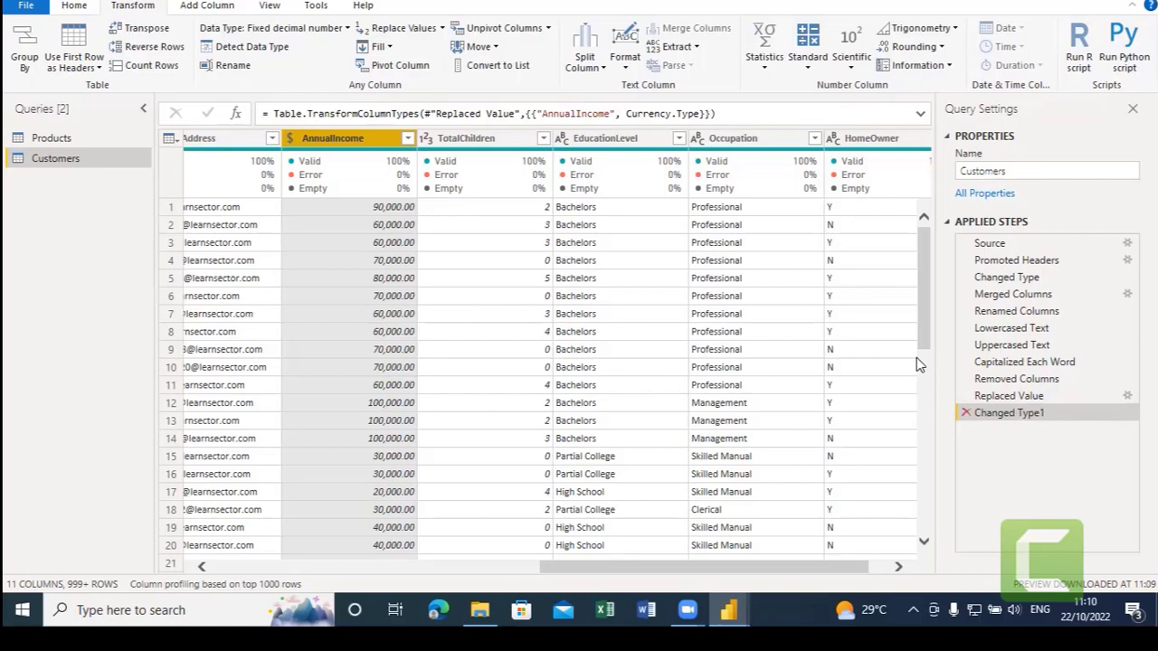
Delete the Changed Type1 and Replaced Value steps from the Customers applied steps.
key(Delete)
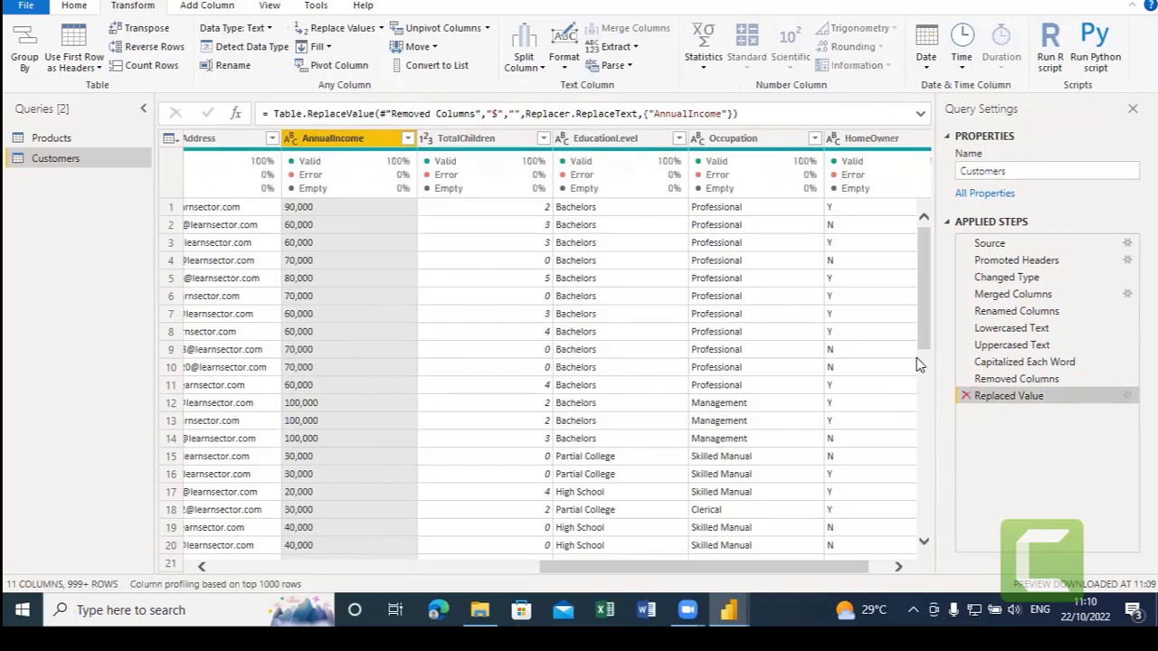
key(Delete)
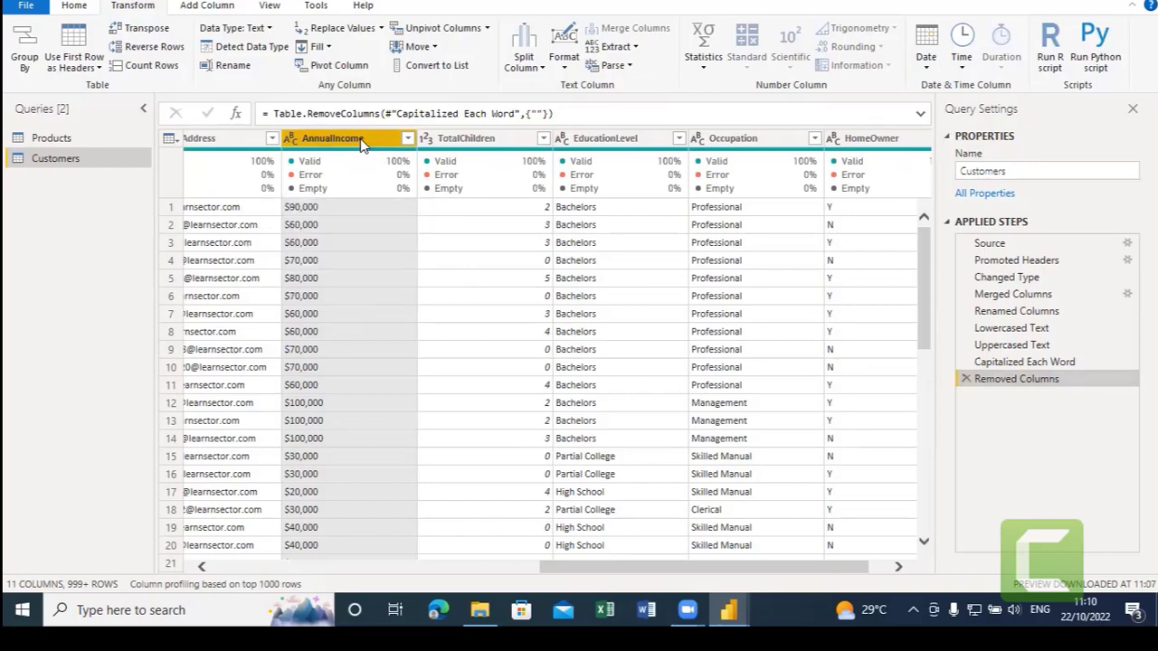
Replace every "$" in the AnnualIncome column with nothing.
click(343, 31)
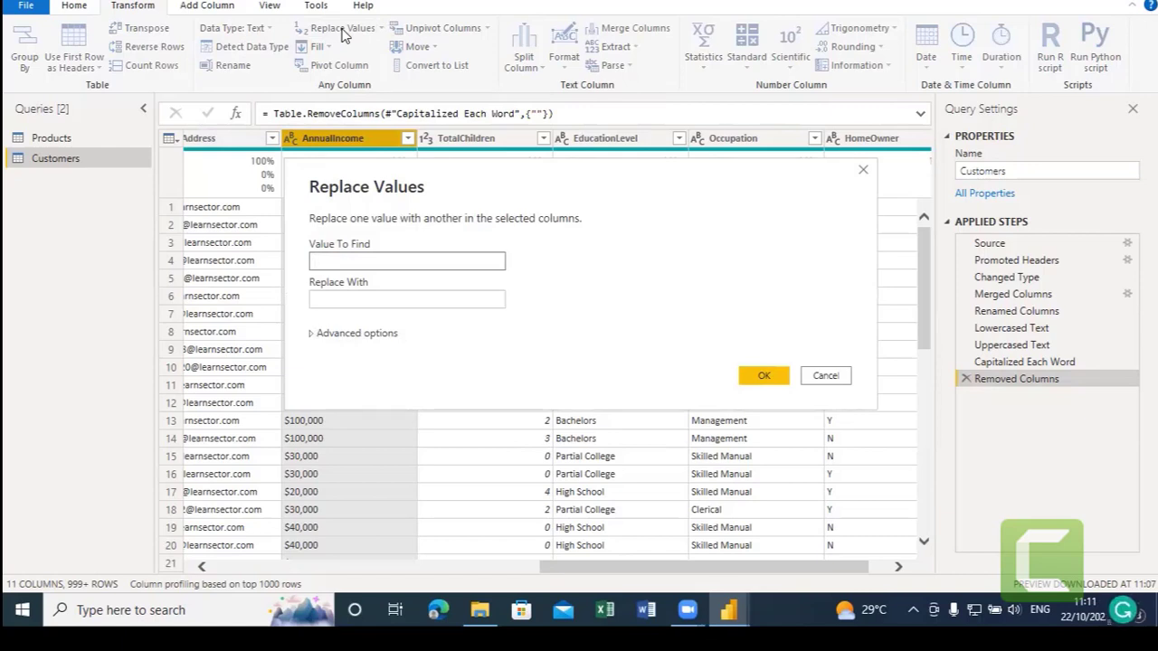
text($)
click(397, 301)
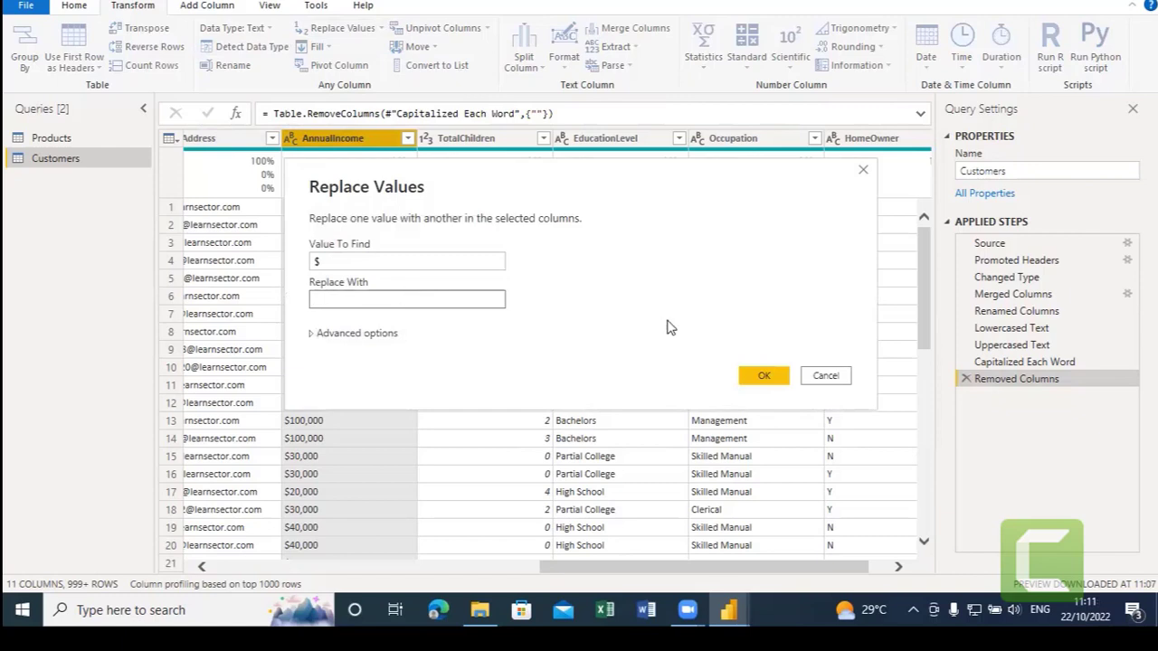
click(735, 369)
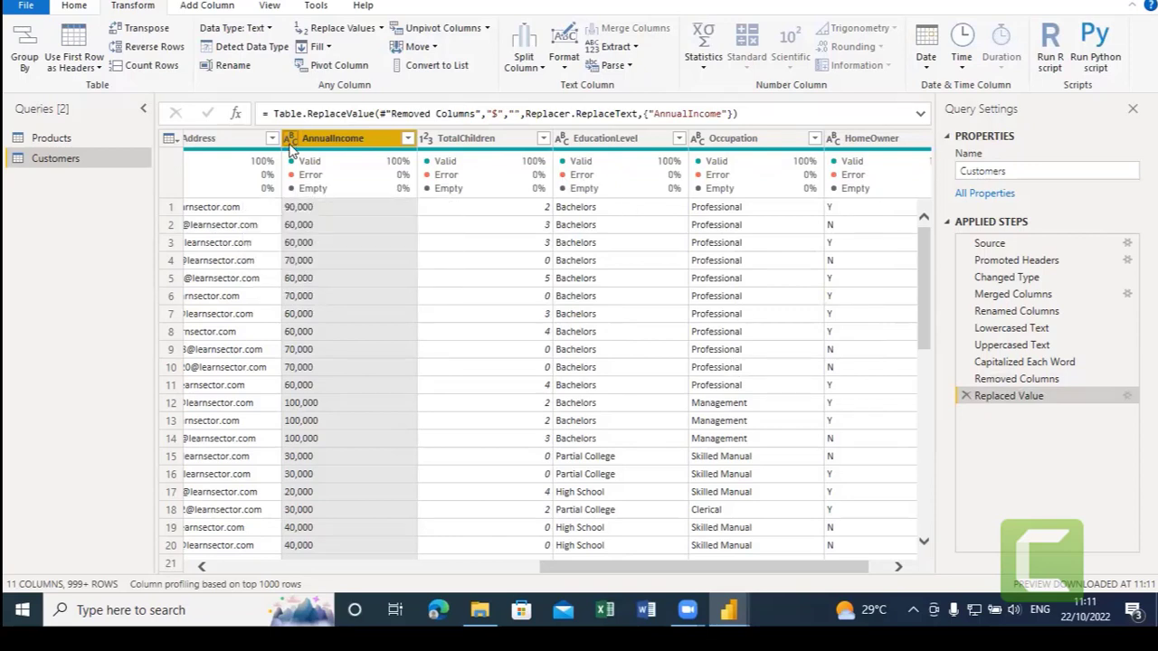
Set the AnnualIncome column's data type to Fixed decimal number and look over the available data types.
click(290, 140)
click(331, 177)
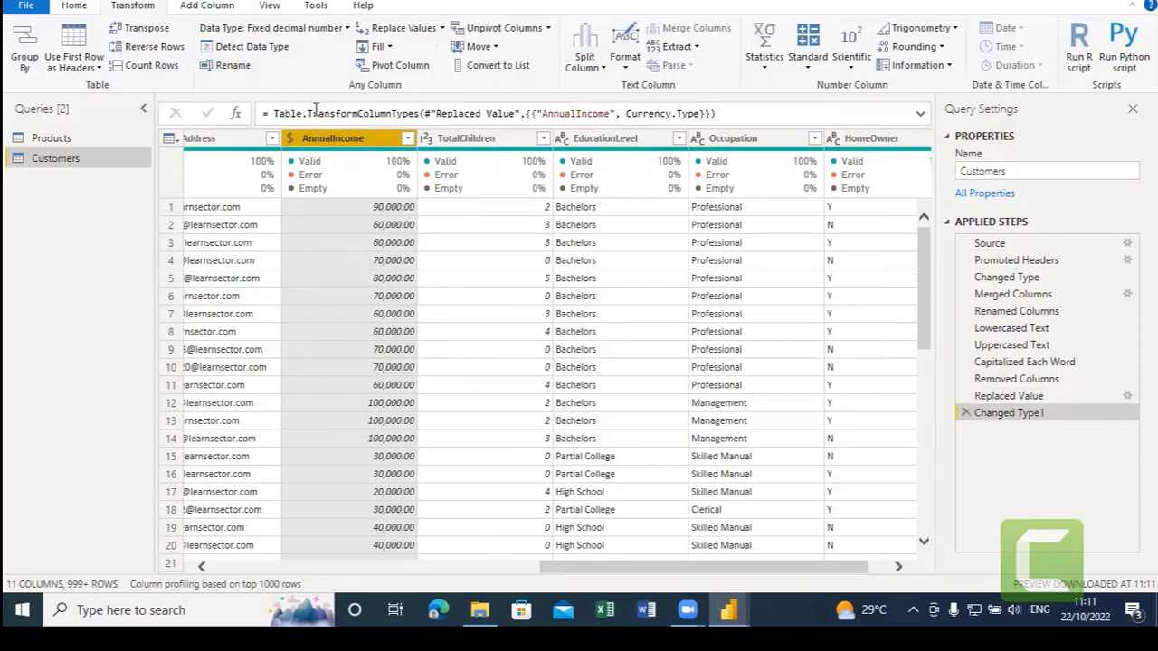
click(345, 29)
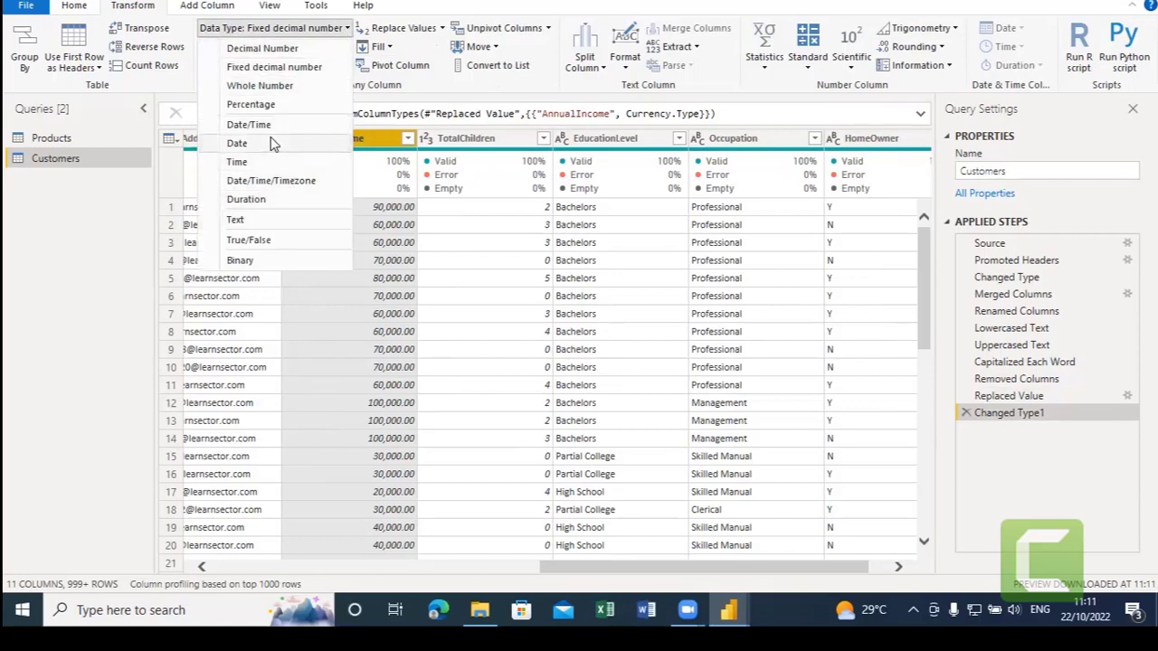
click(163, 181)
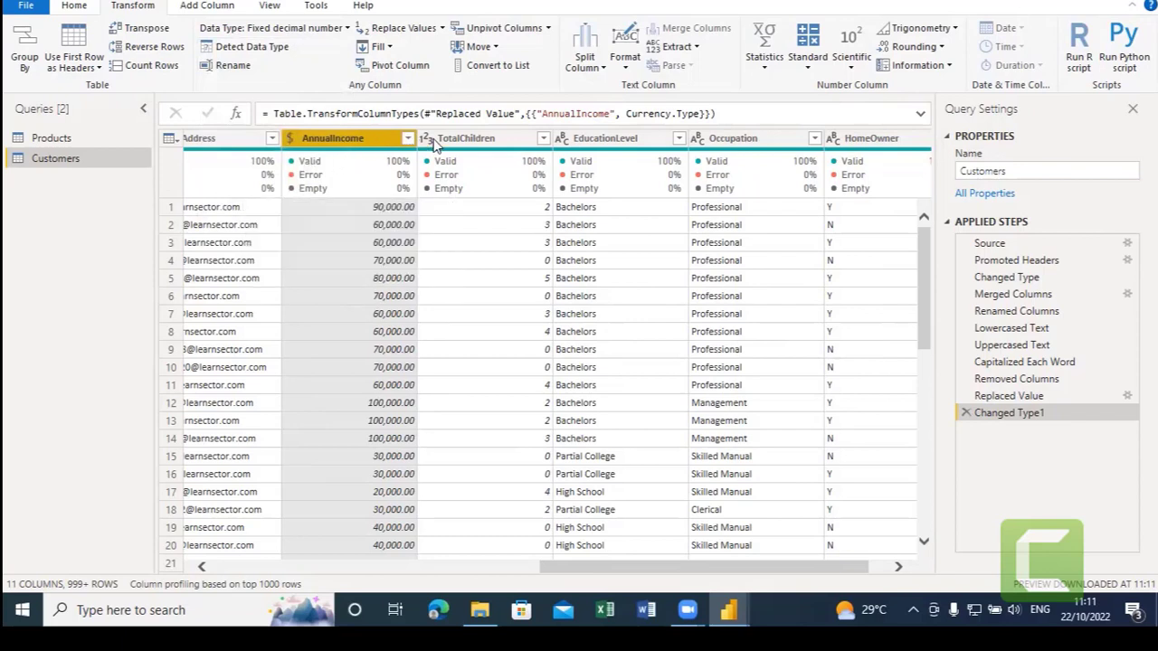
Calculate the sum of the AnnualIncome column and delete the resulting calculation step from the Customers query.
click(469, 140)
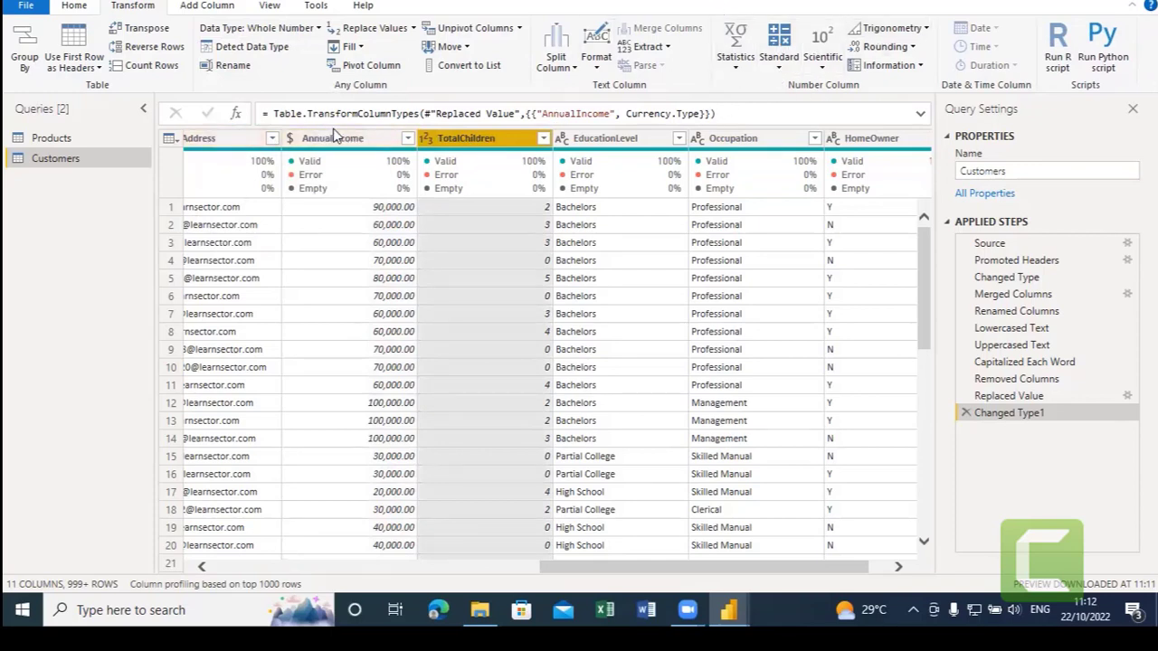
click(735, 69)
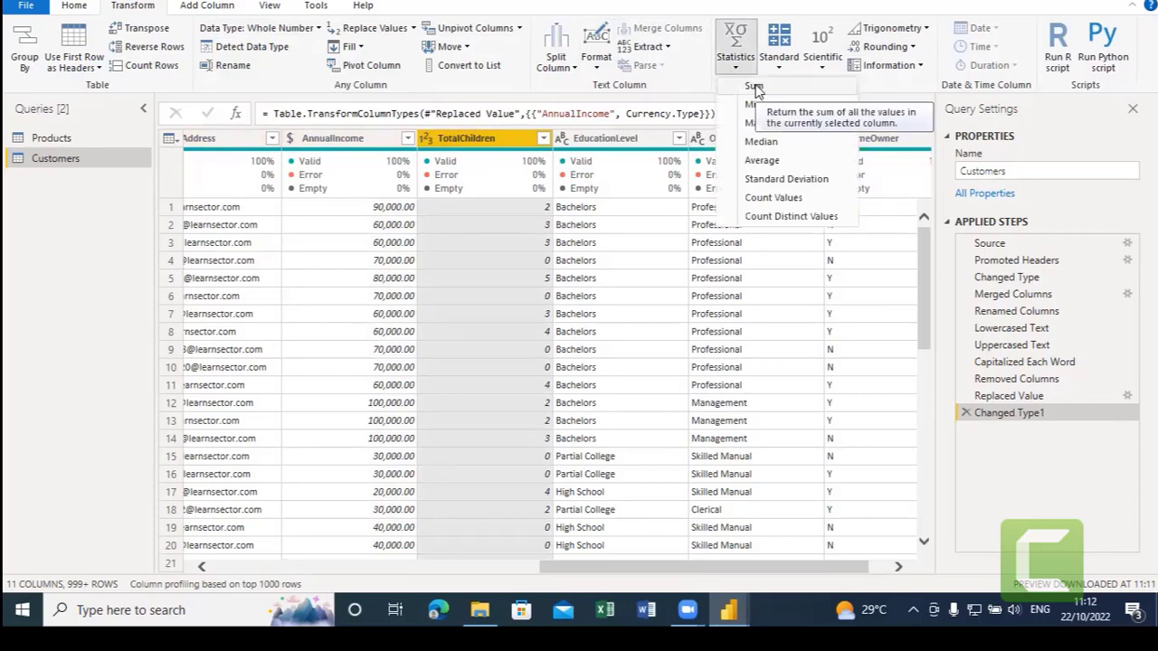
click(342, 140)
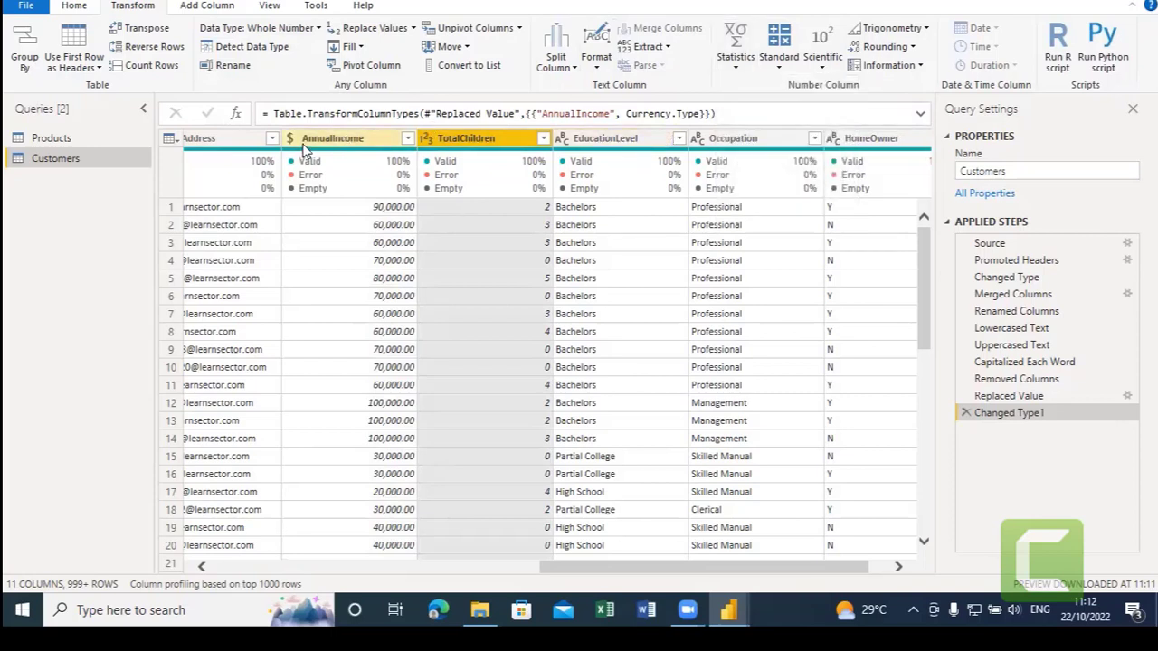
click(308, 143)
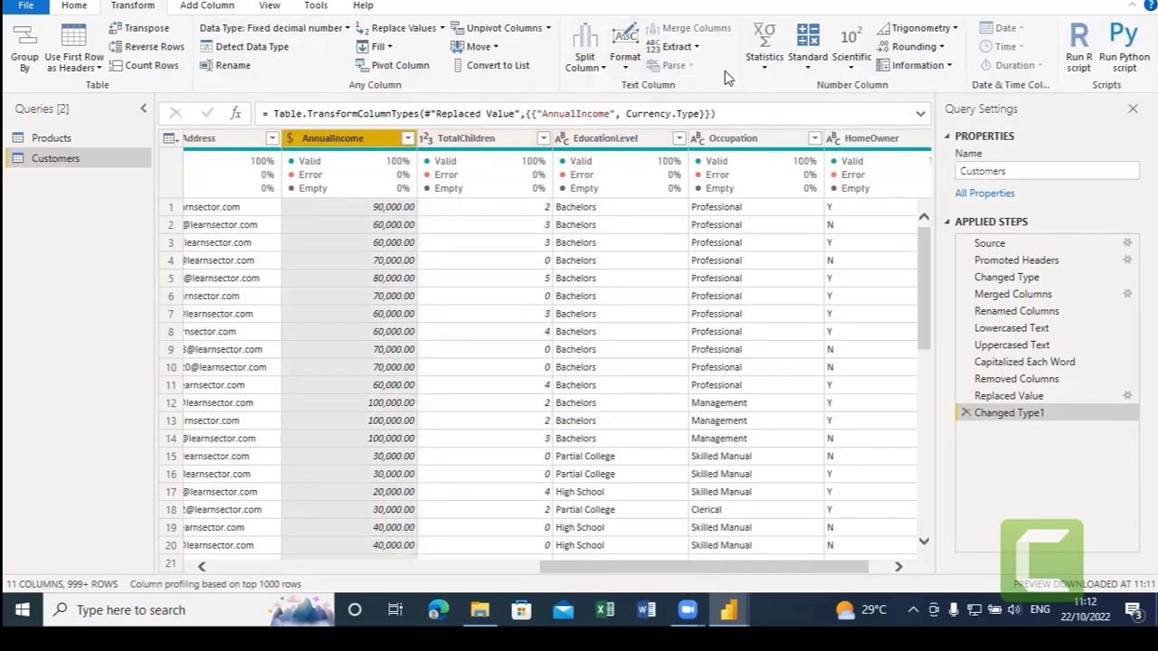
click(762, 73)
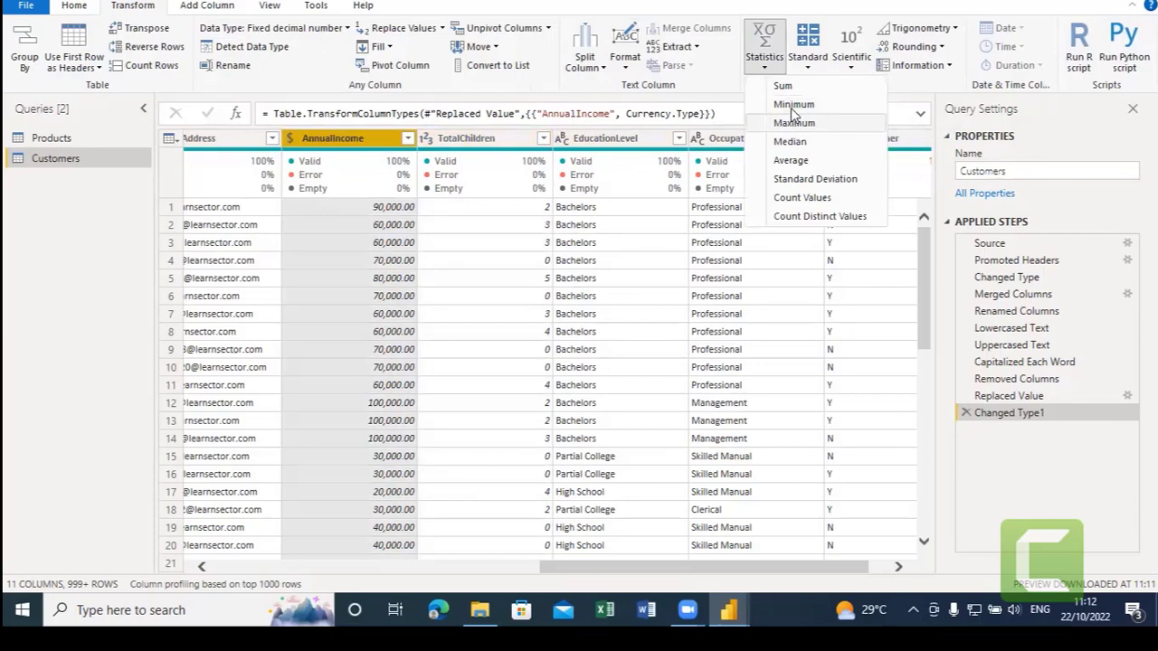
click(783, 85)
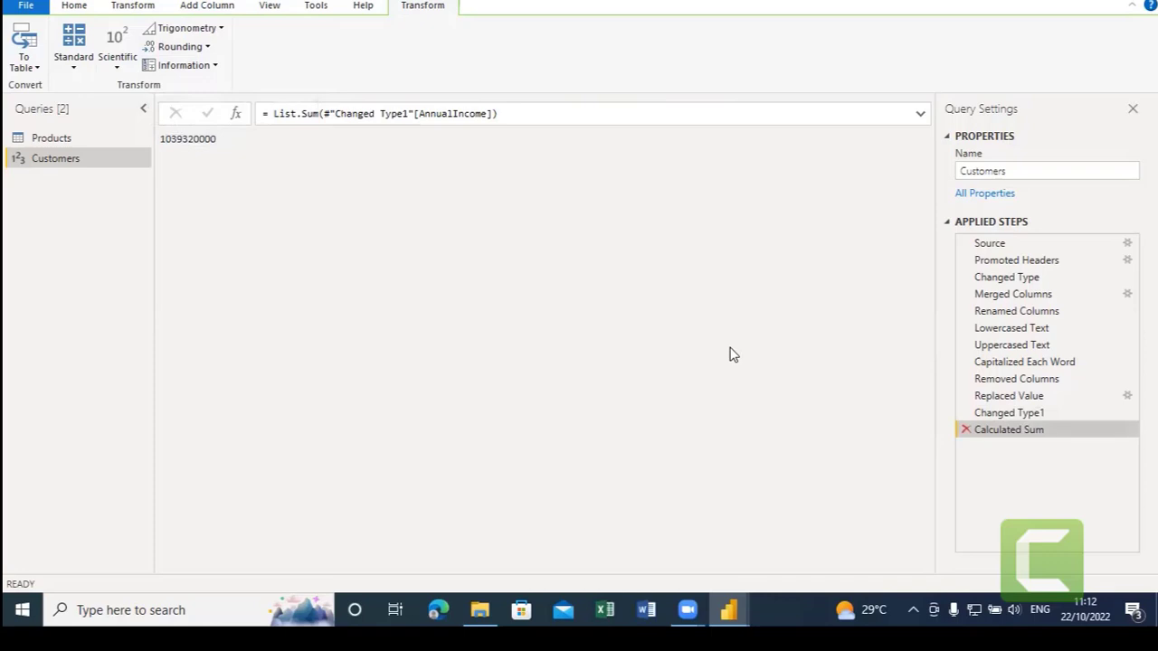
key(Delete)
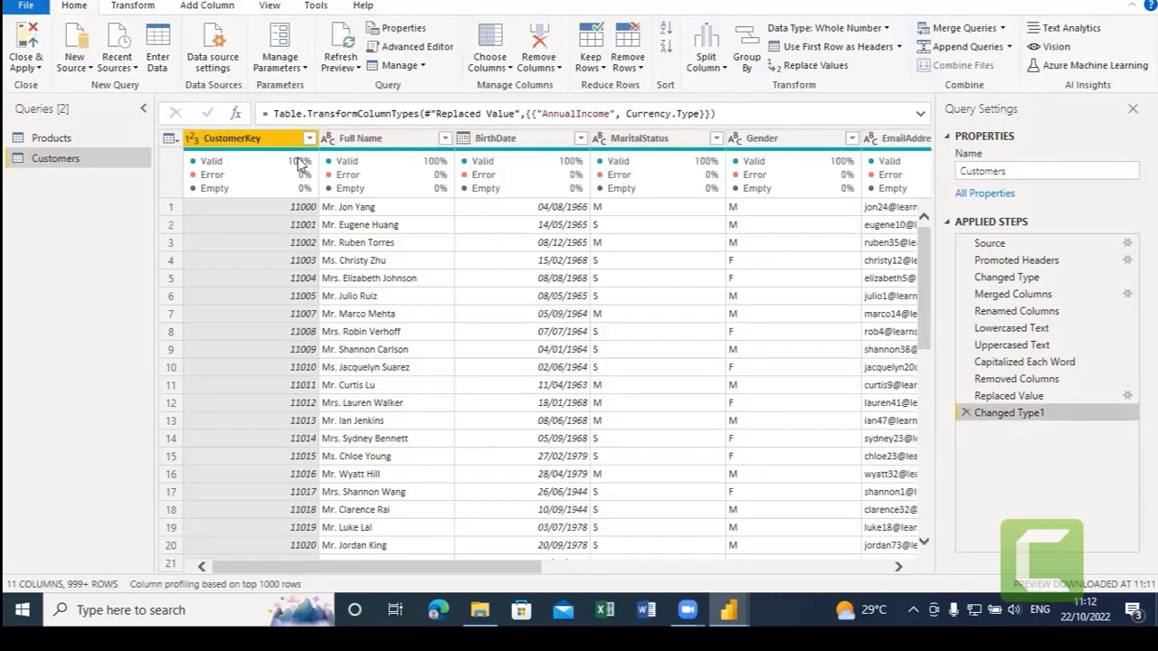
Go back to the AnnualIncome column and examine the Statistics and Standard operations available for transforming it.
mouse_move(551, 161)
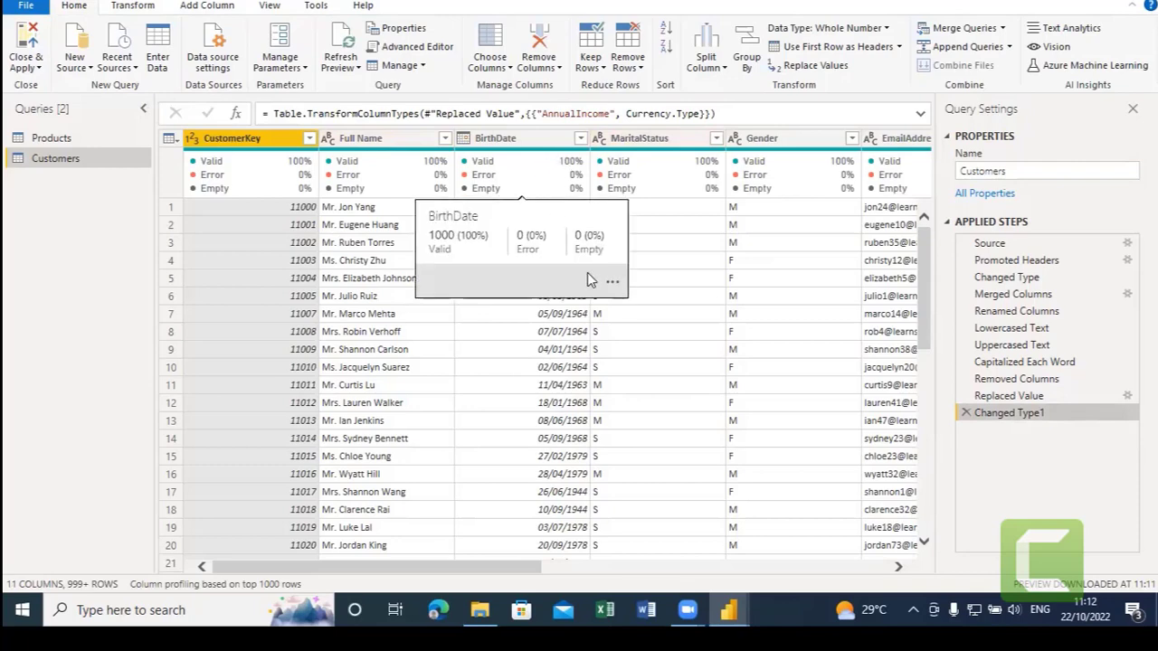
click(631, 317)
key(Right)
key(Right)
key(Right)
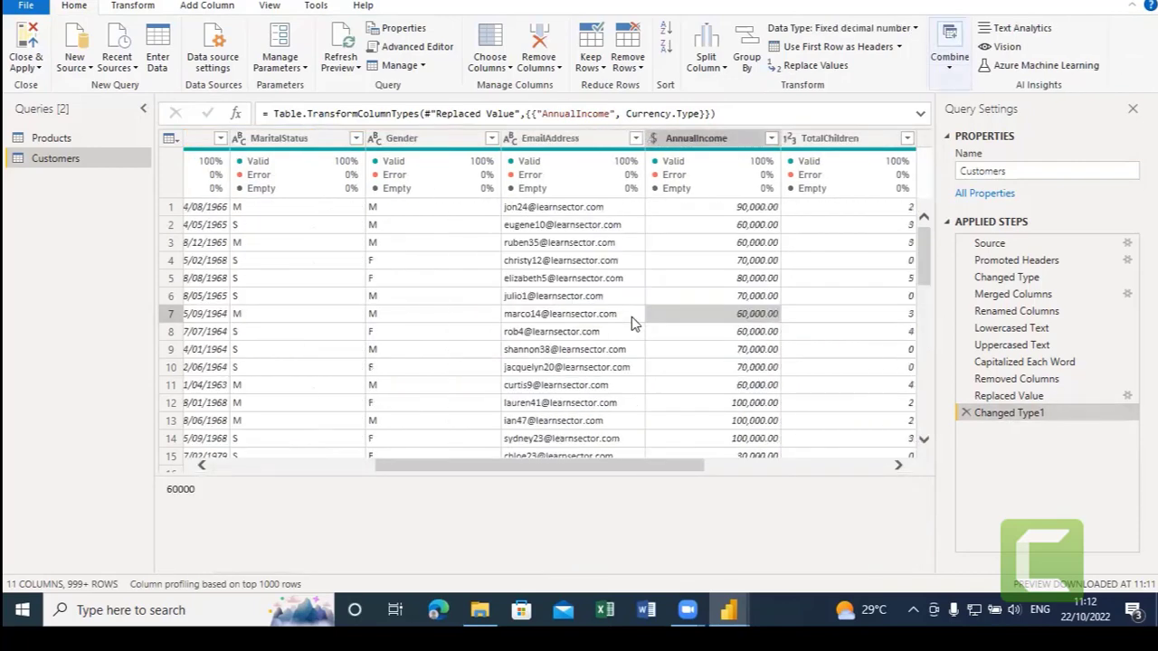
key(Right)
key(Right)
key(Right)
key(Right)
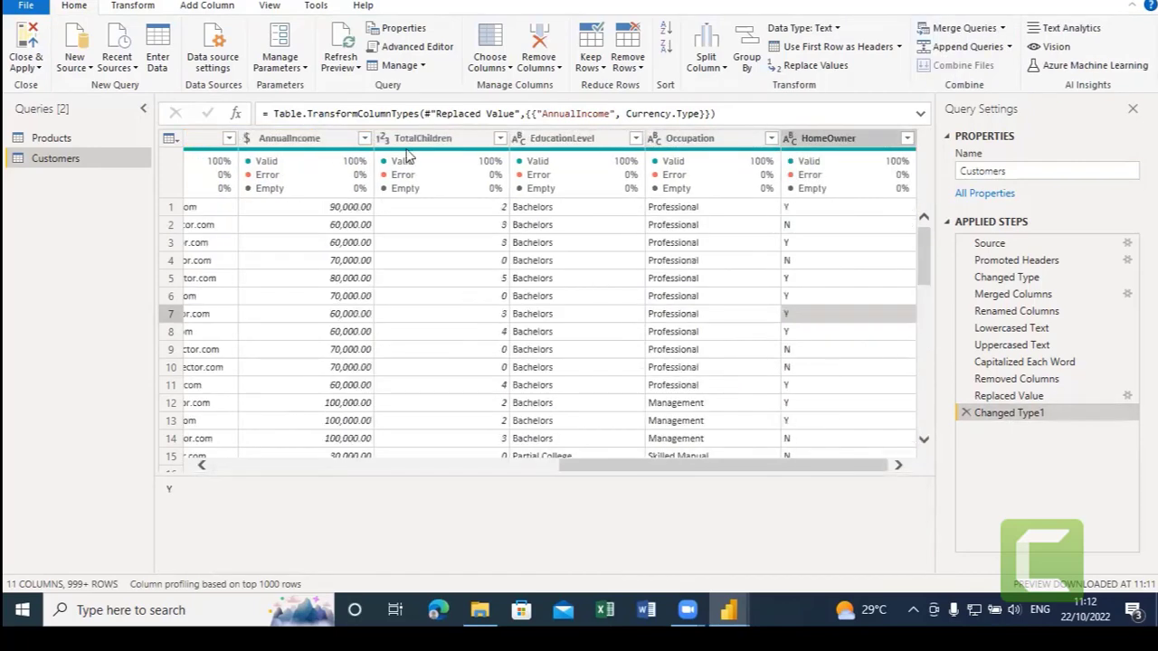
click(334, 140)
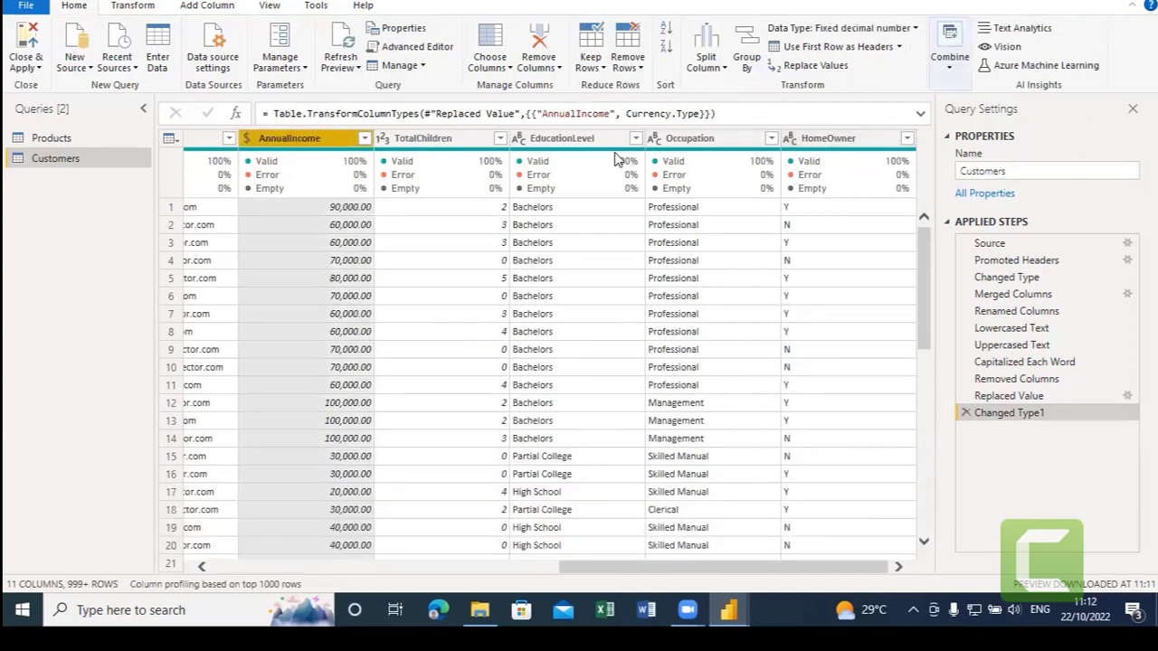
click(132, 7)
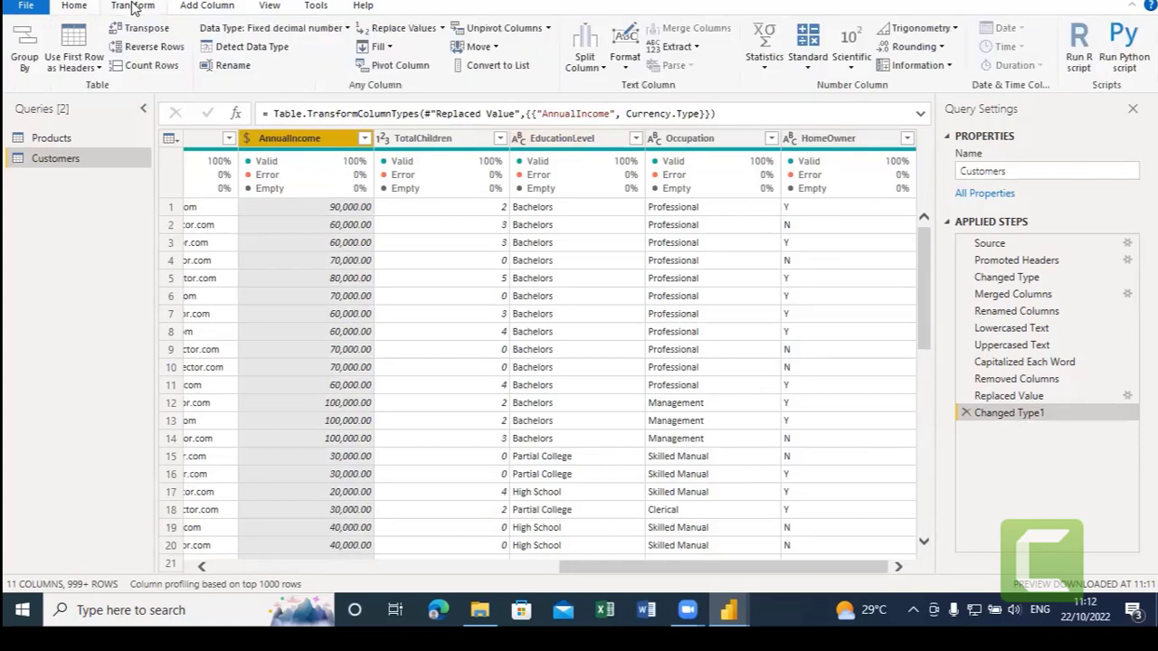
click(765, 68)
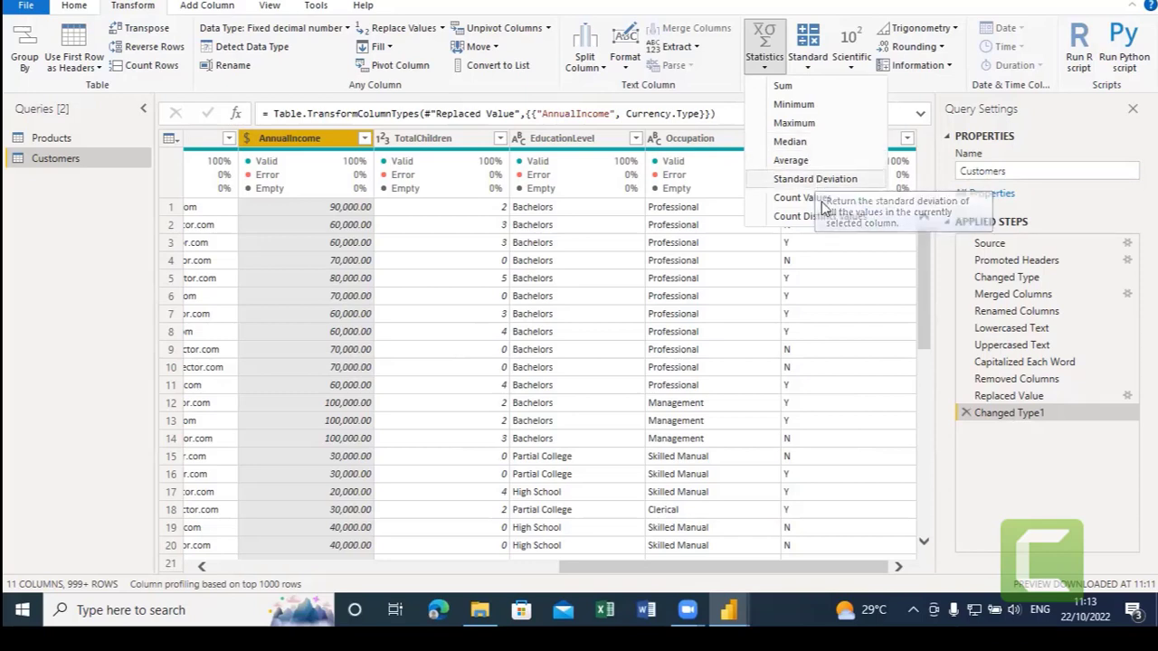
click(811, 68)
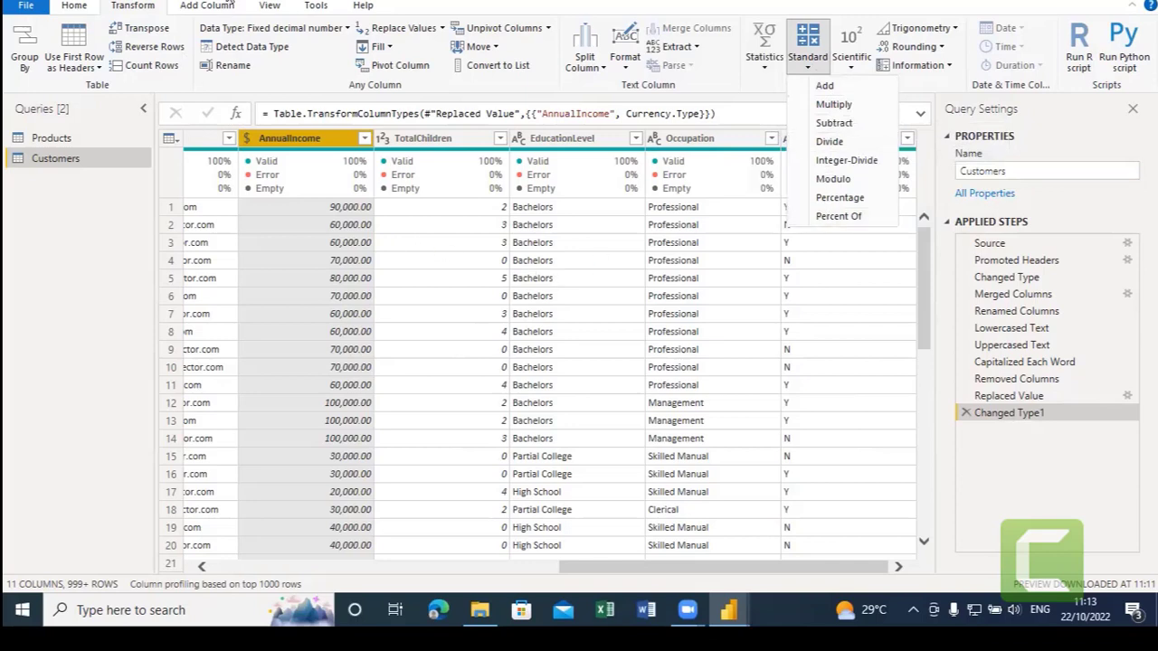
Look over the commands for adding columns and review the Customers table's columns from HomeOwner back to CustomerKey.
click(220, 6)
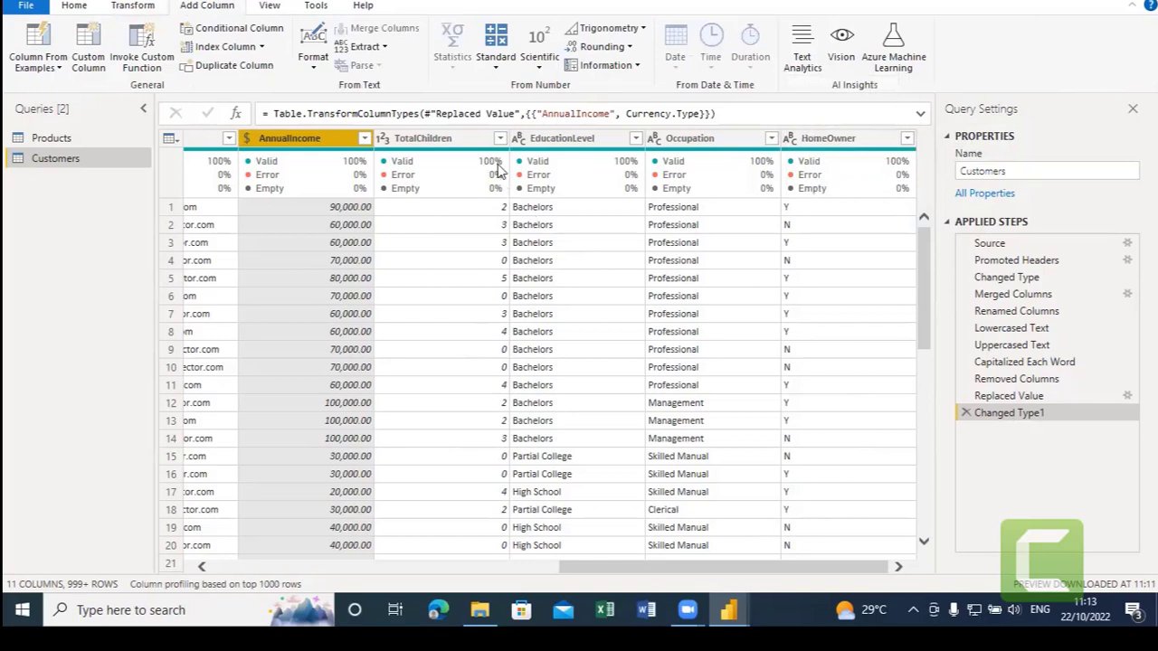
click(748, 336)
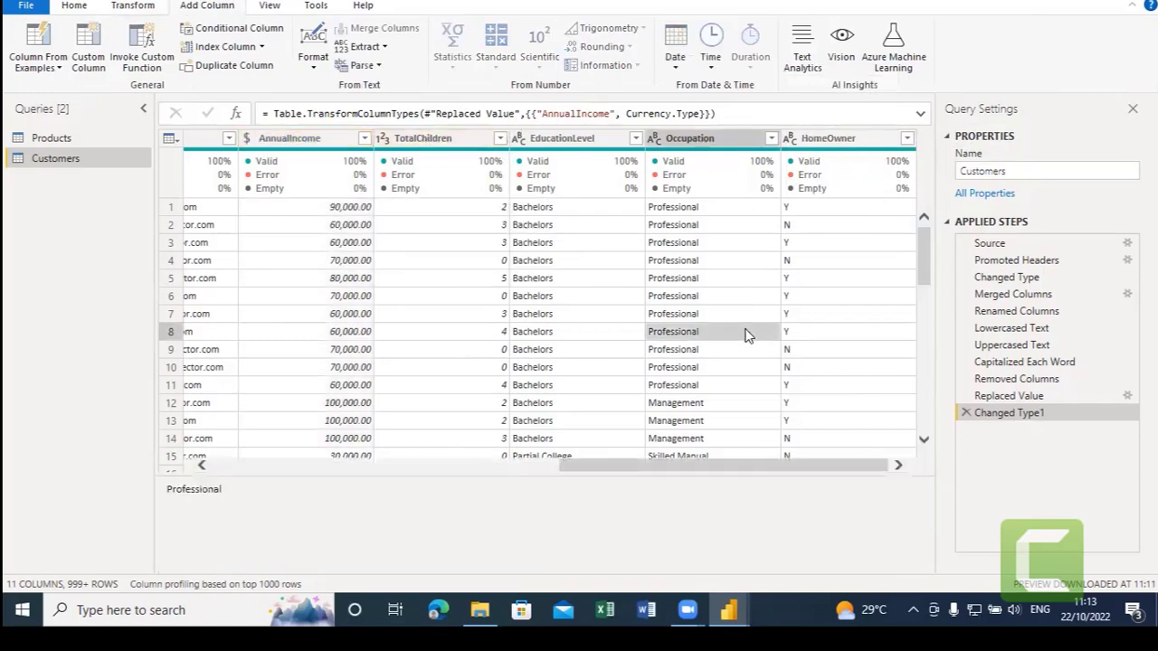
key(Right)
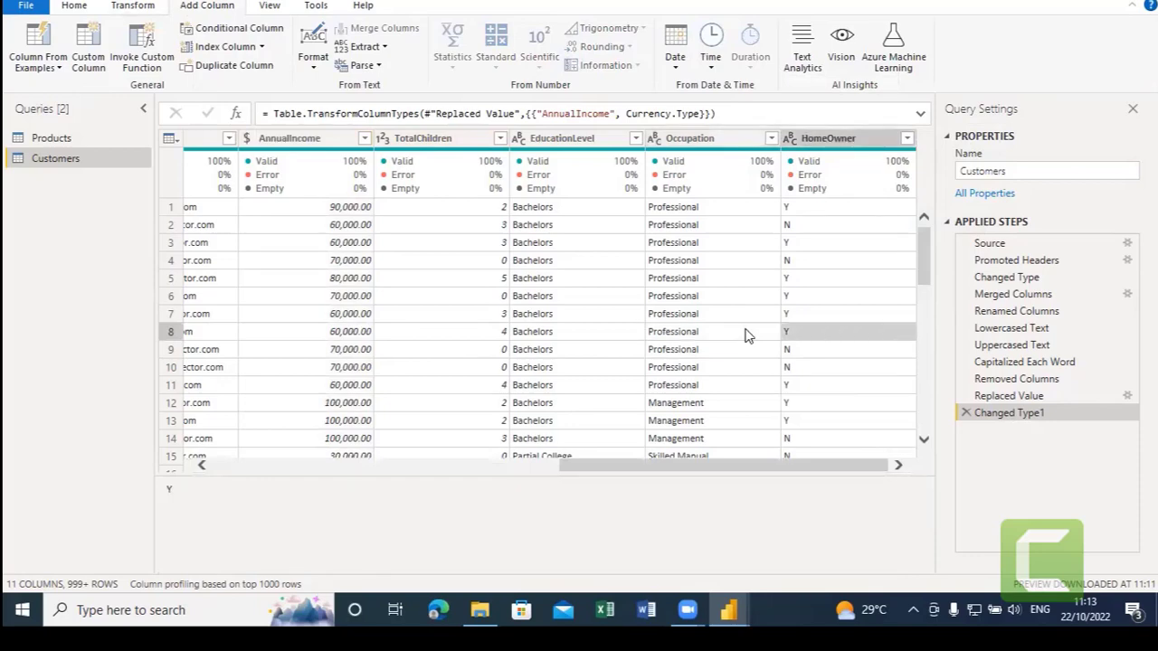
key(Left)
key(Left)
key(Left)
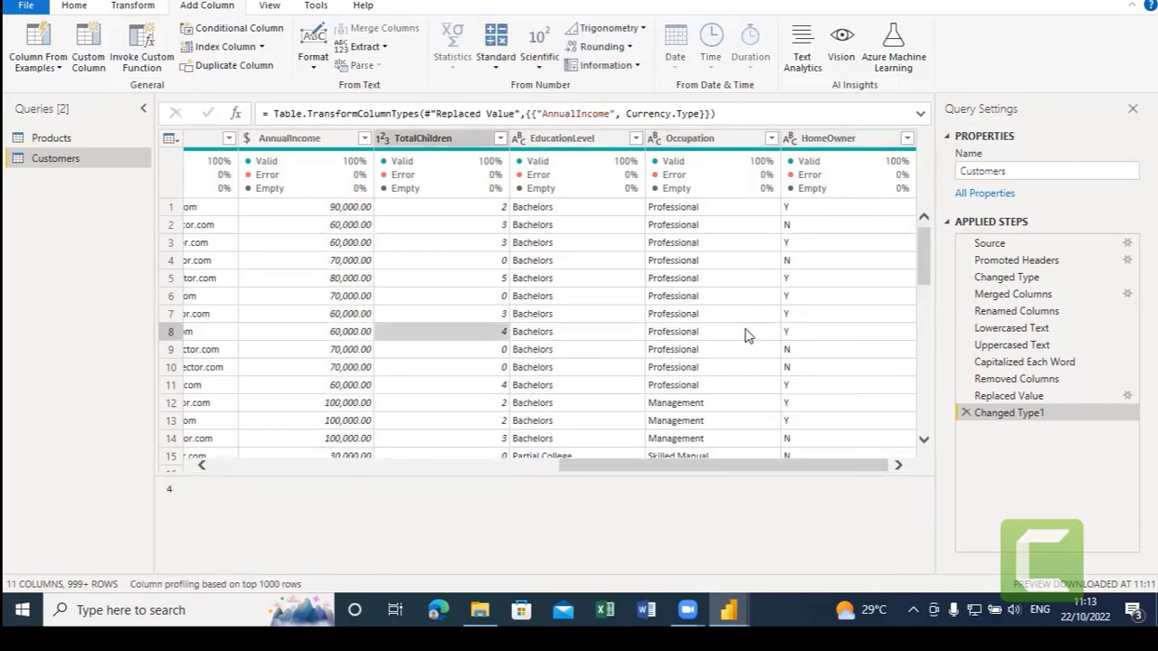
key(Left)
key(Left)
key(Left)
key(Left)
key(Left)
key(Left)
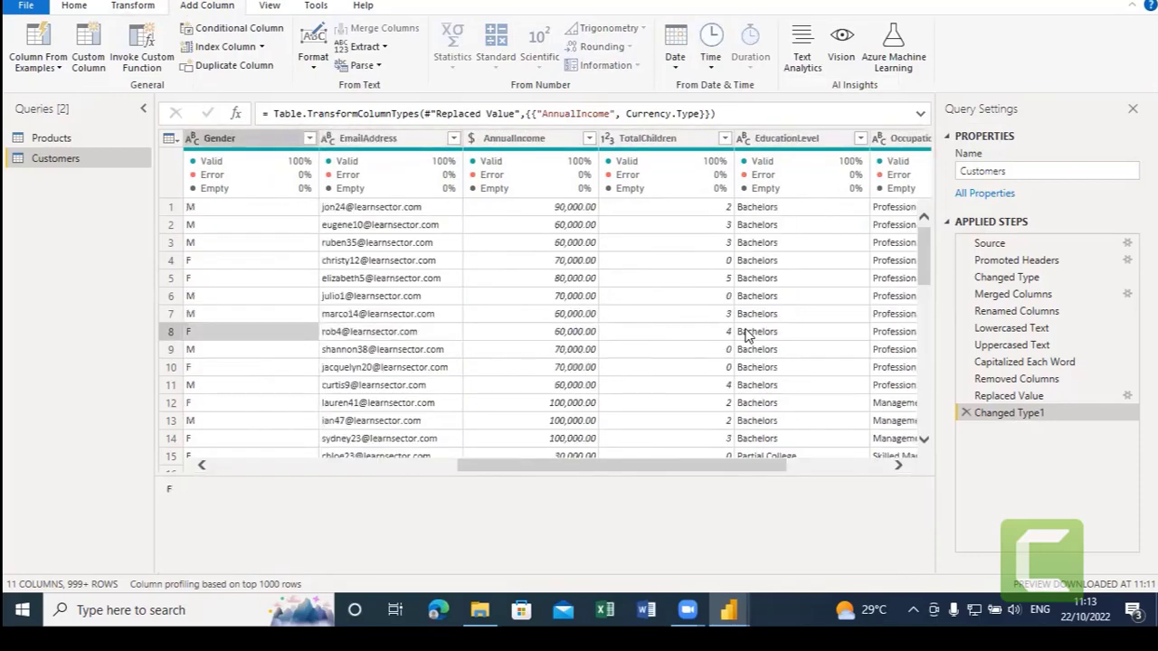
key(Left)
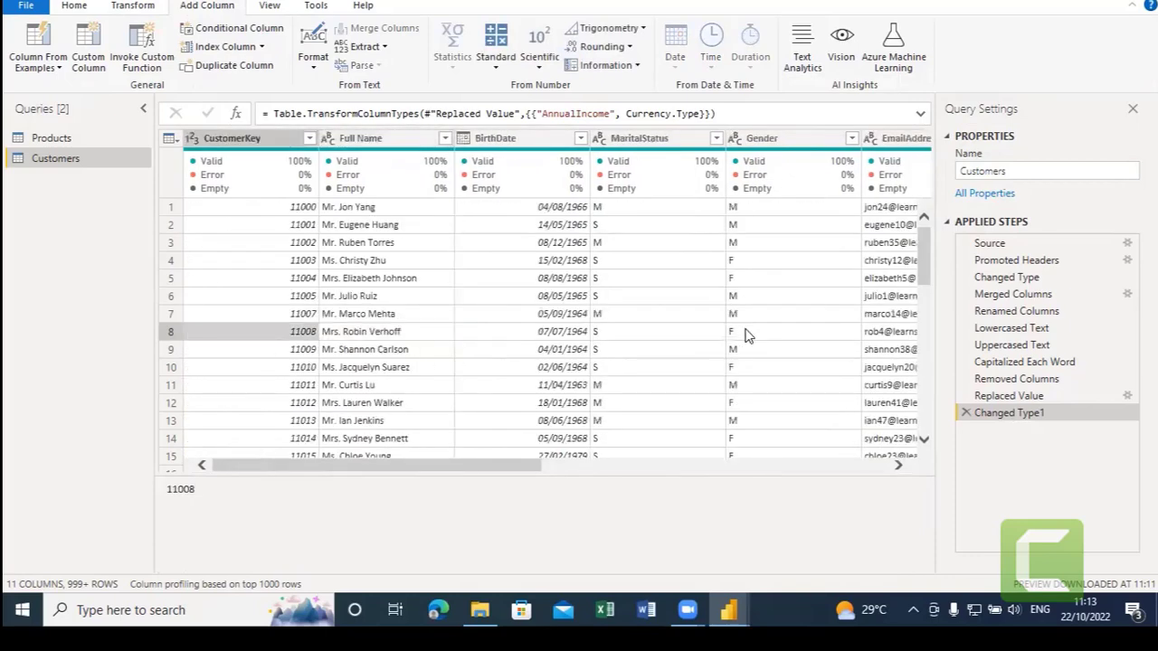
key(Left)
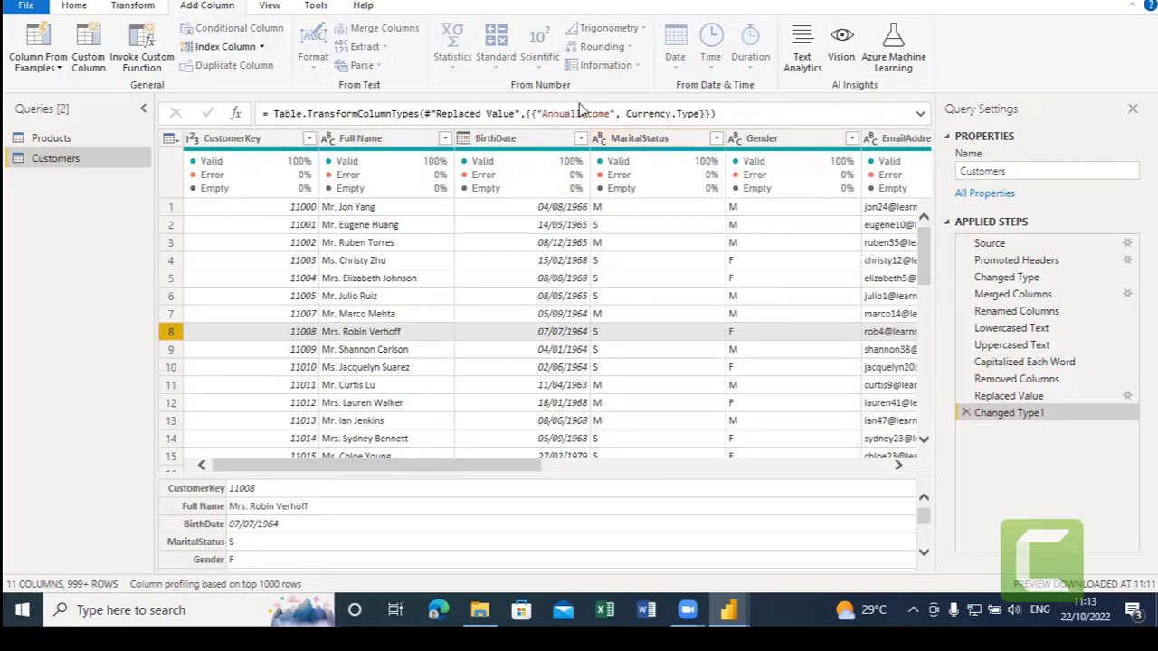
Import Sales-2015.csv from the Master Sales FY folder as a new Text/CSV query.
click(79, 9)
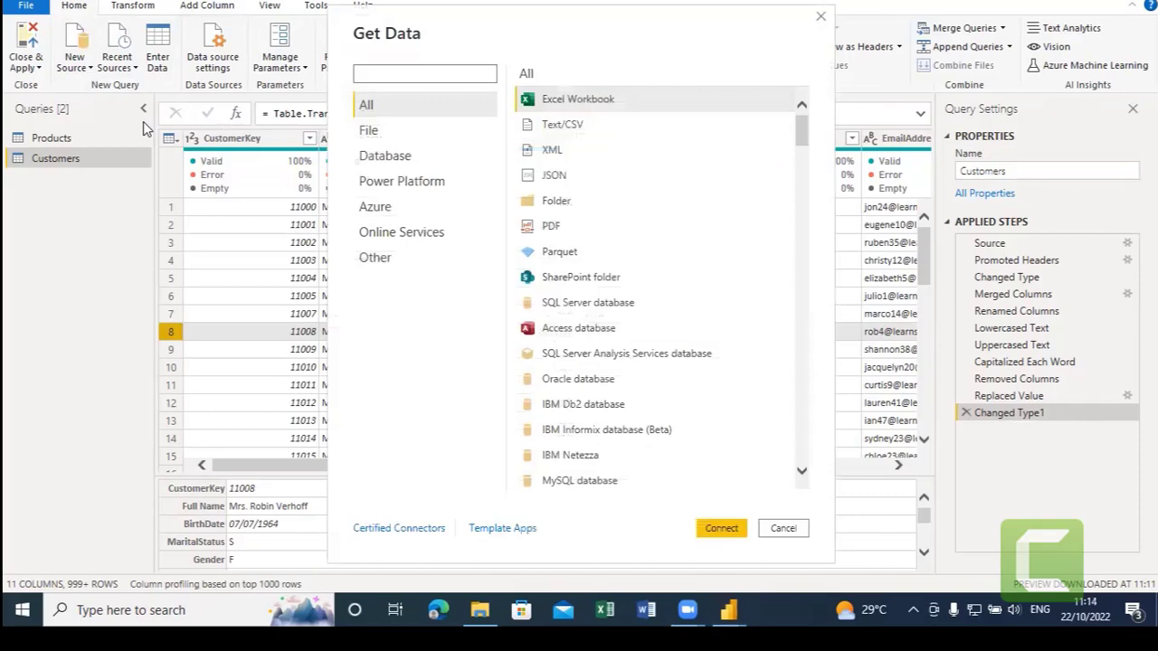
click(565, 127)
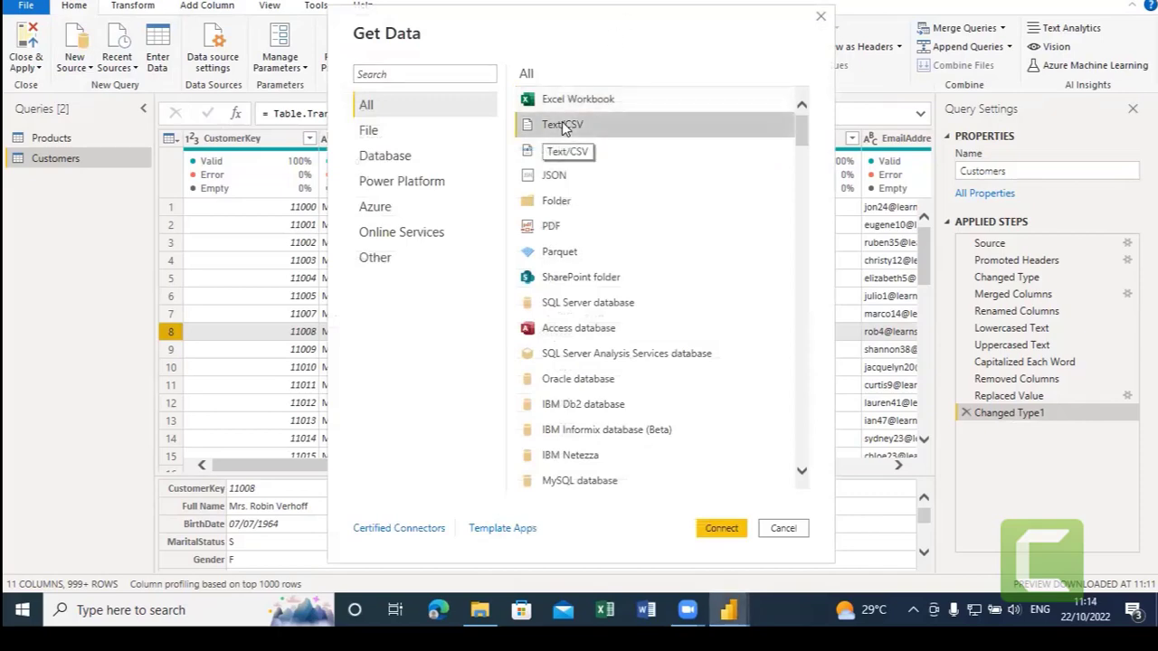
click(729, 528)
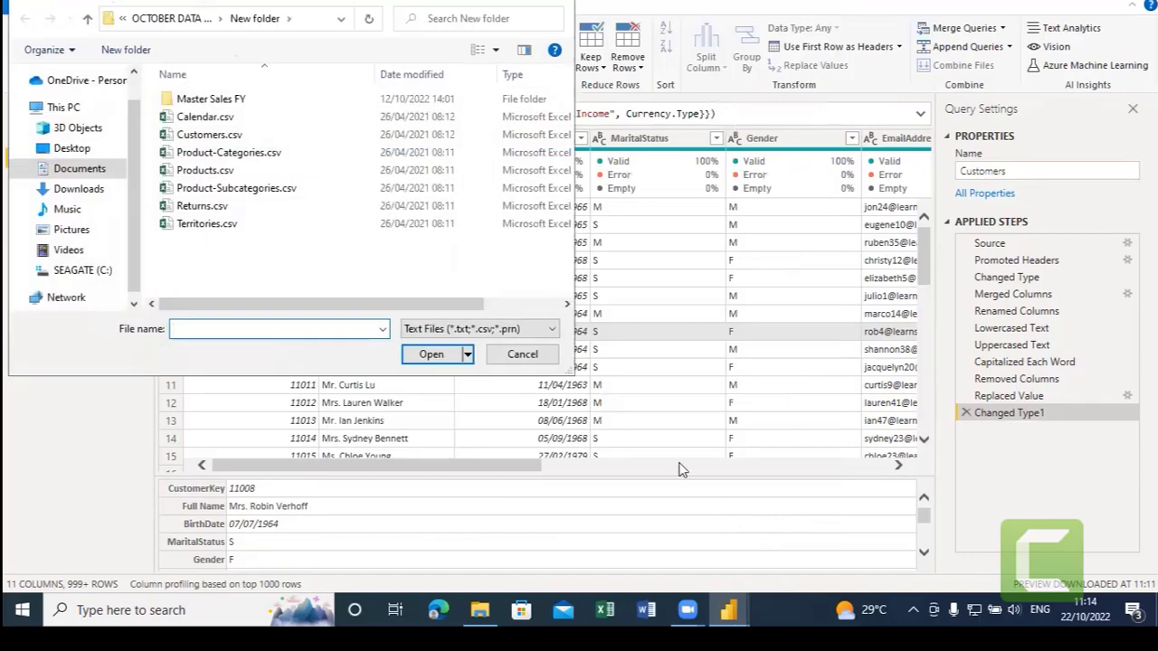
double_click(215, 101)
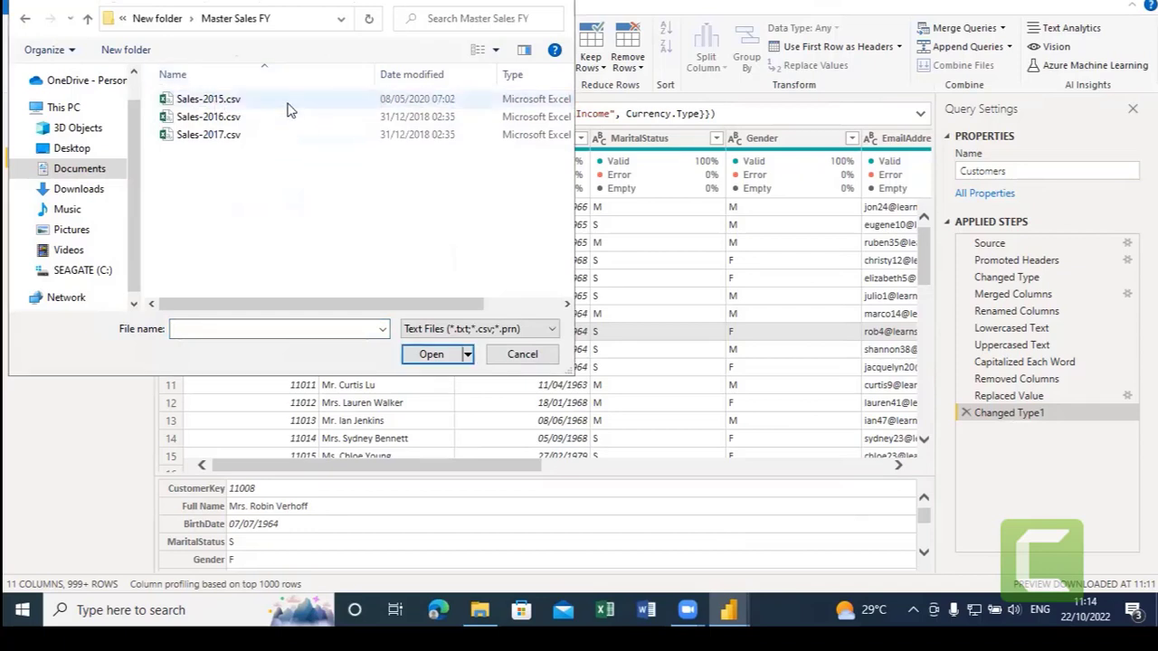
click(215, 103)
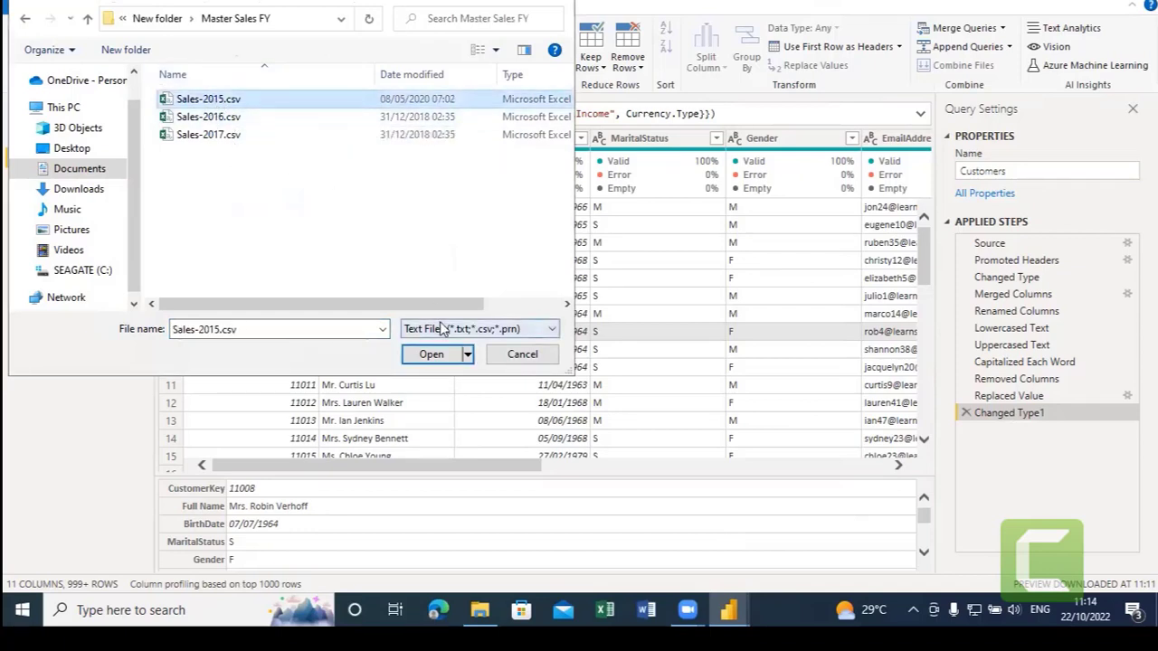
click(428, 354)
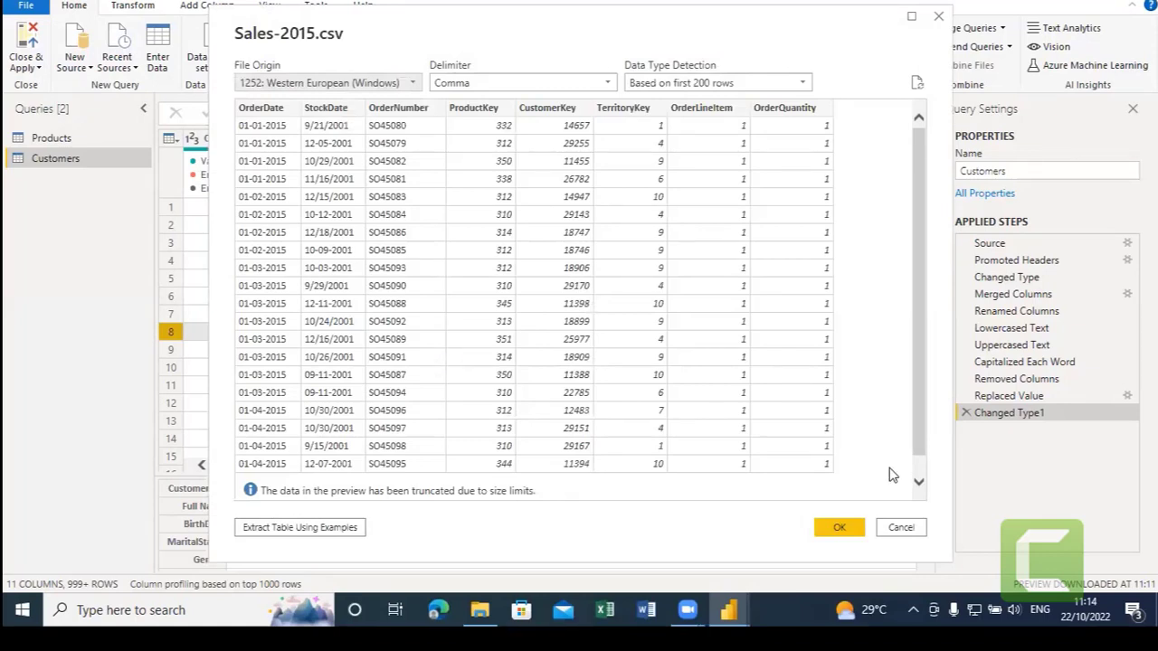
click(841, 531)
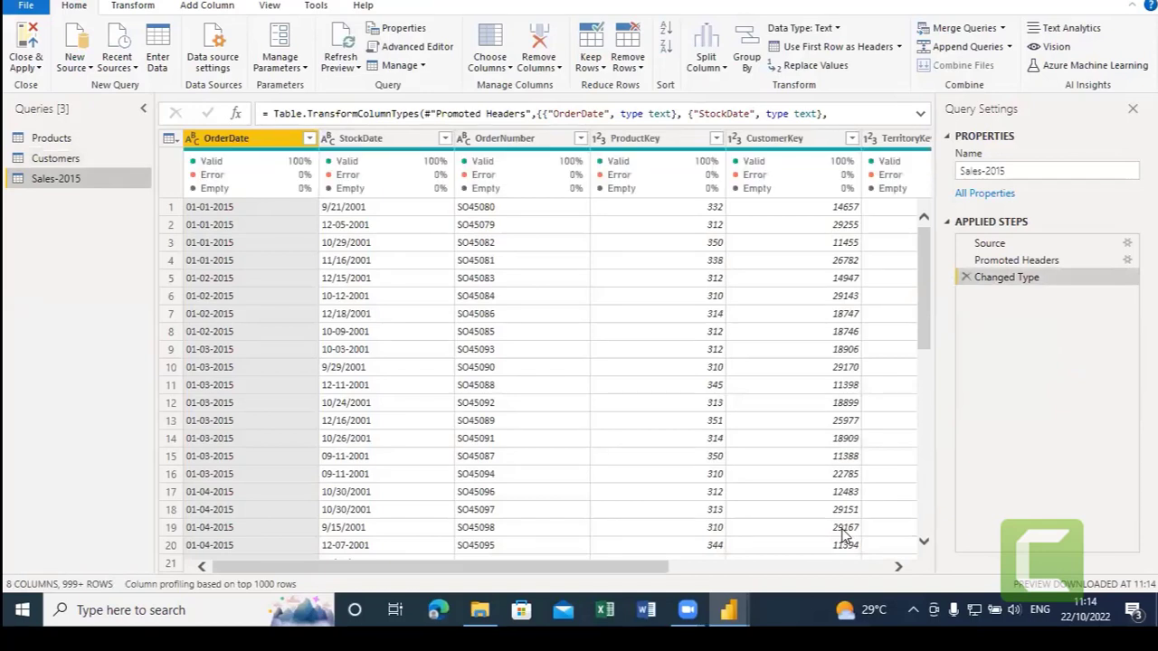
Examine the Sales-2015 columns from OrderDate through OrderQuantity, including the OrderLineItem column.
click(221, 228)
key(Right)
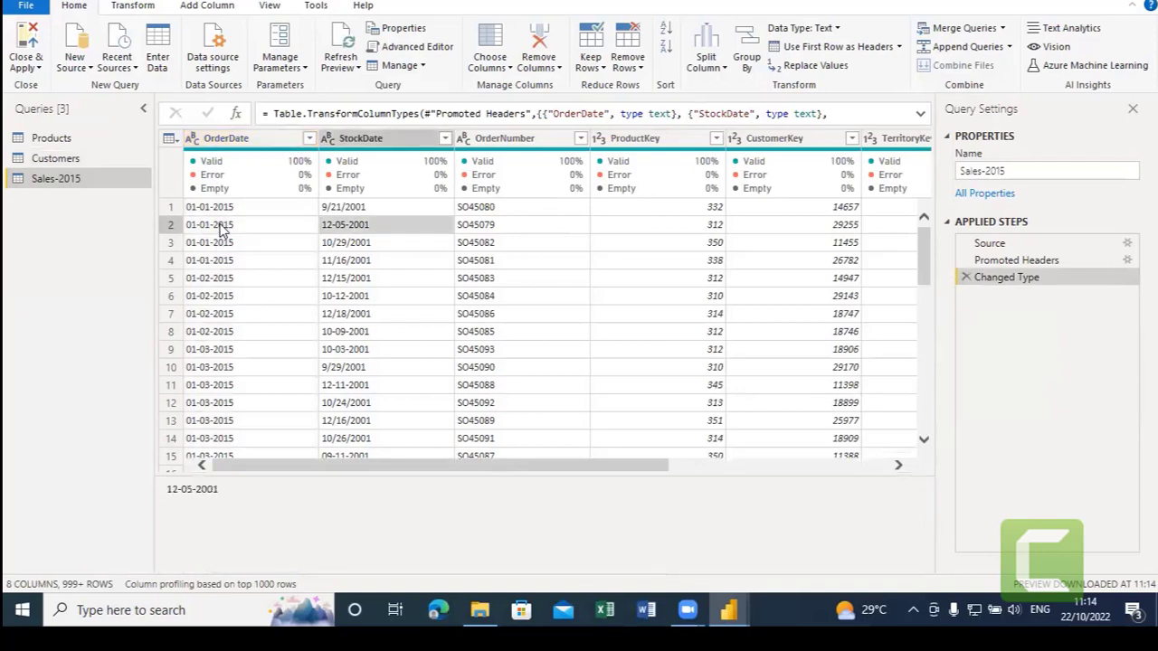
key(Right)
key(Right)
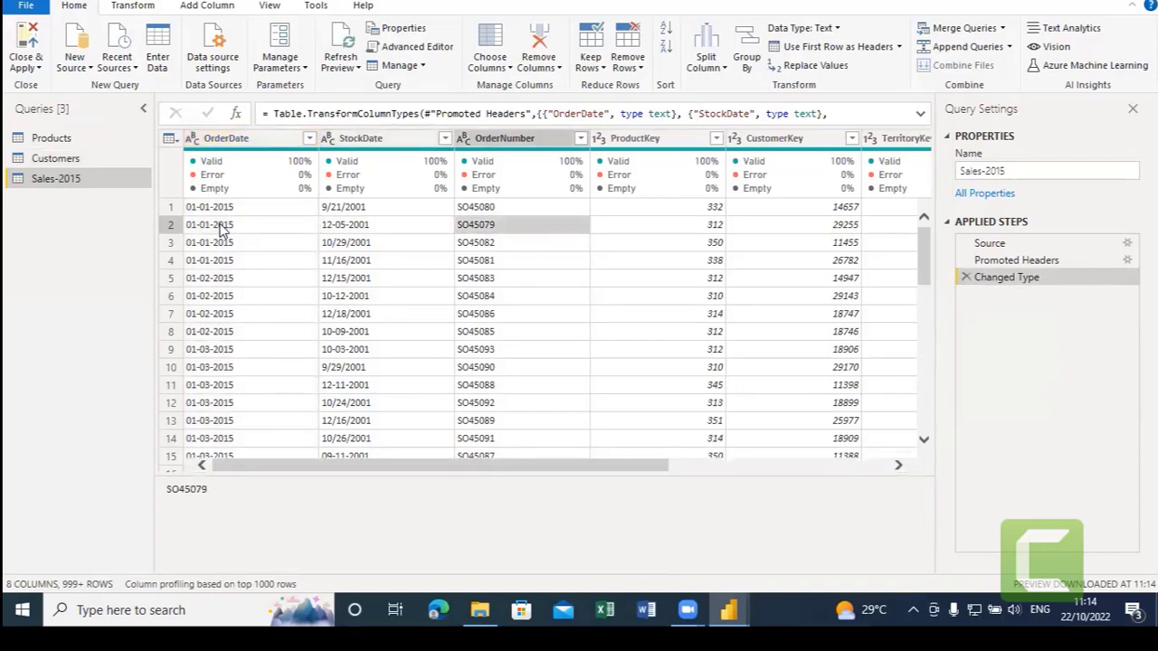
key(Right)
key(Right)
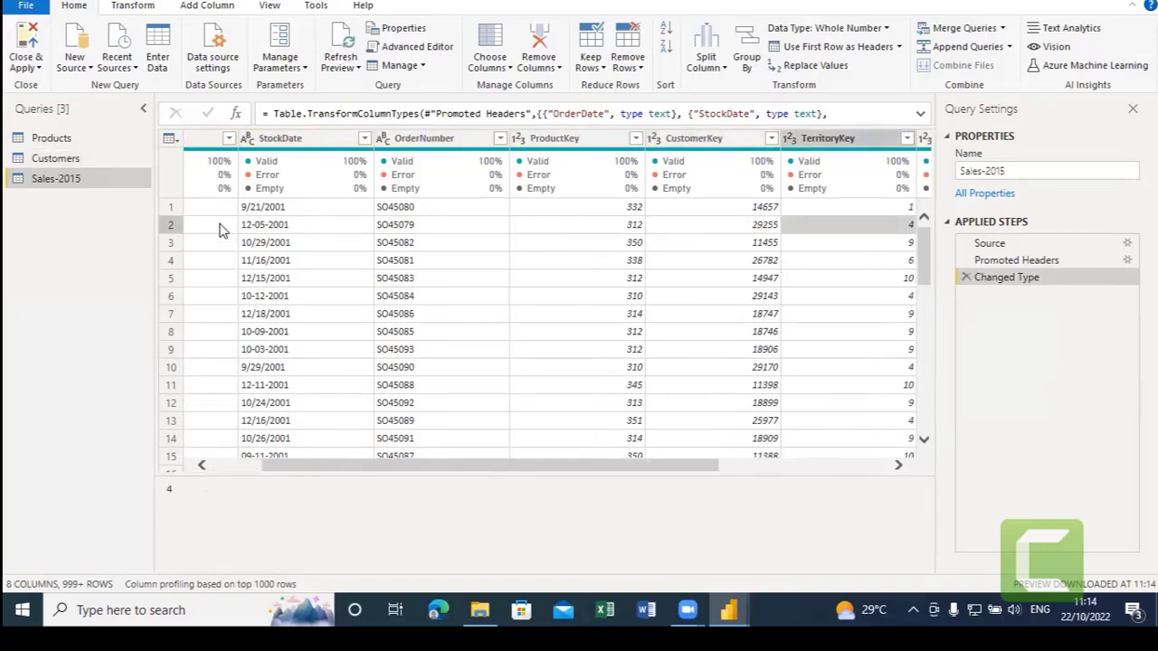
key(Right)
key(Right)
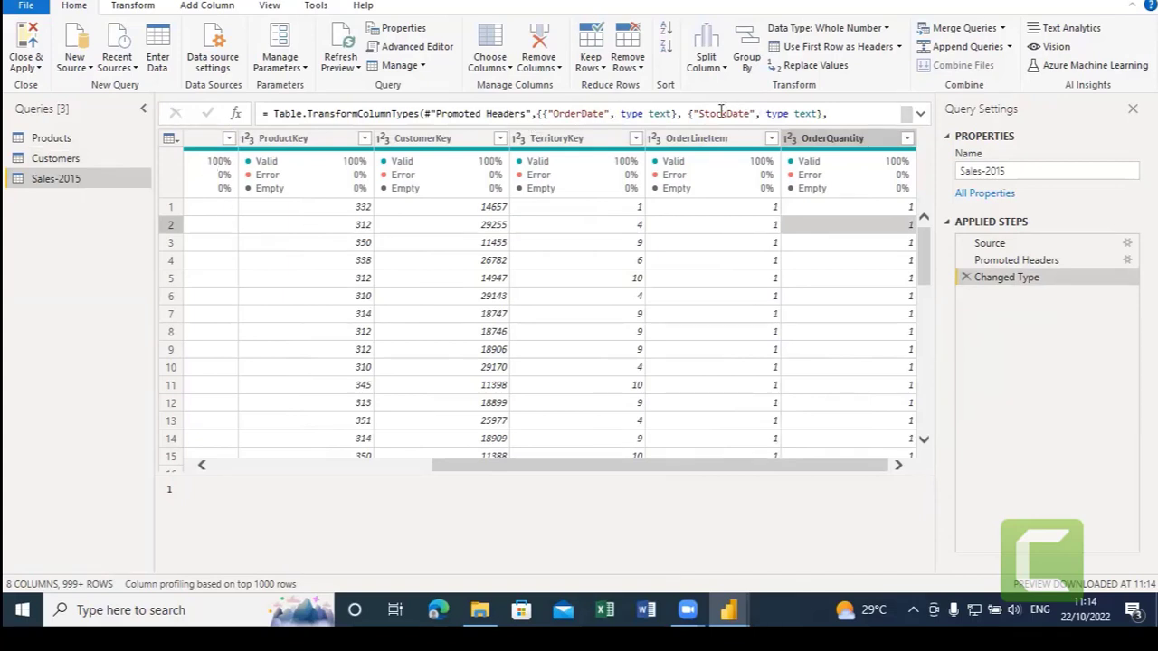
click(721, 138)
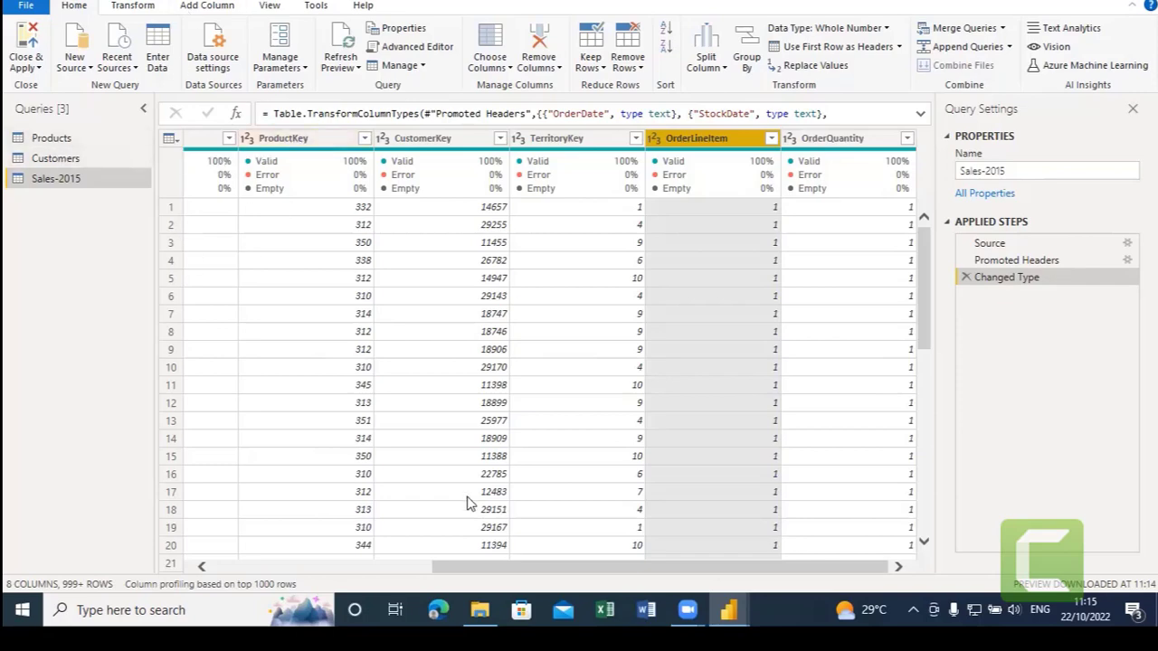
Look over the source CSV files in New folder and its Master Sales FY subfolder, and return to the Sales-2015 query.
click(488, 608)
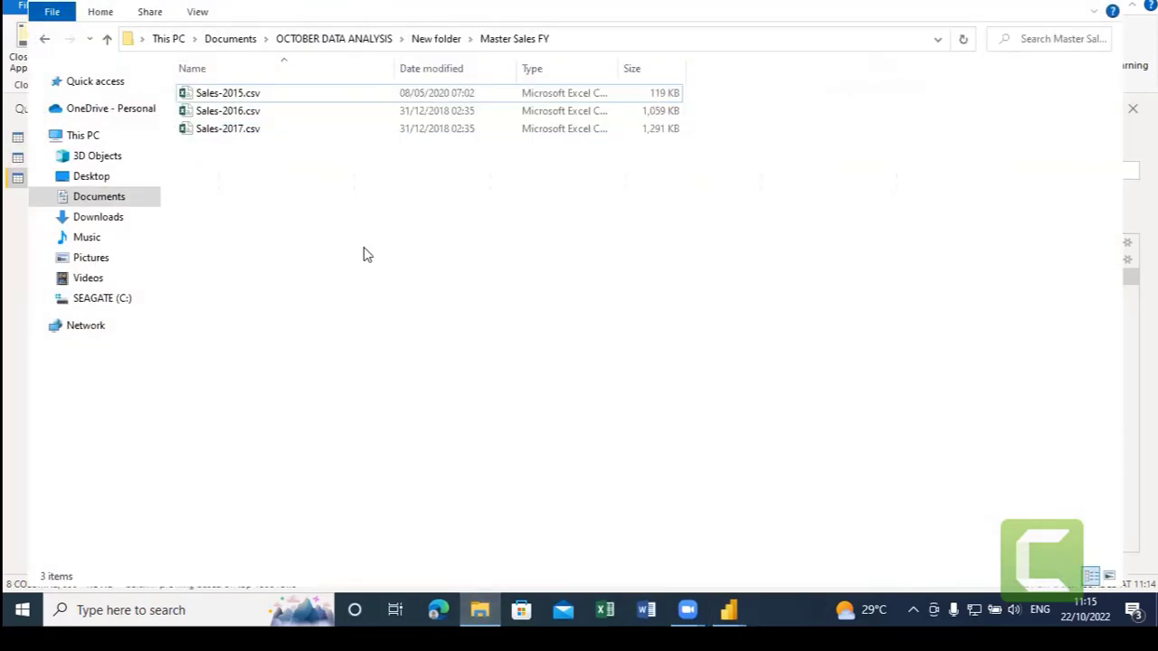
click(424, 39)
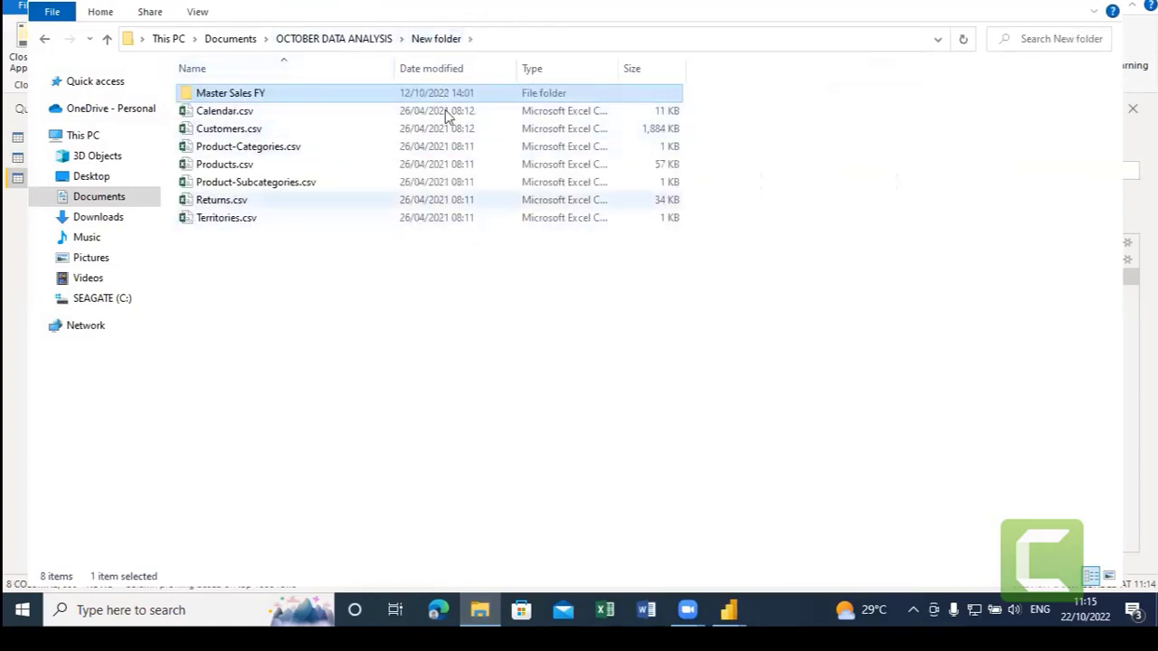
click(387, 349)
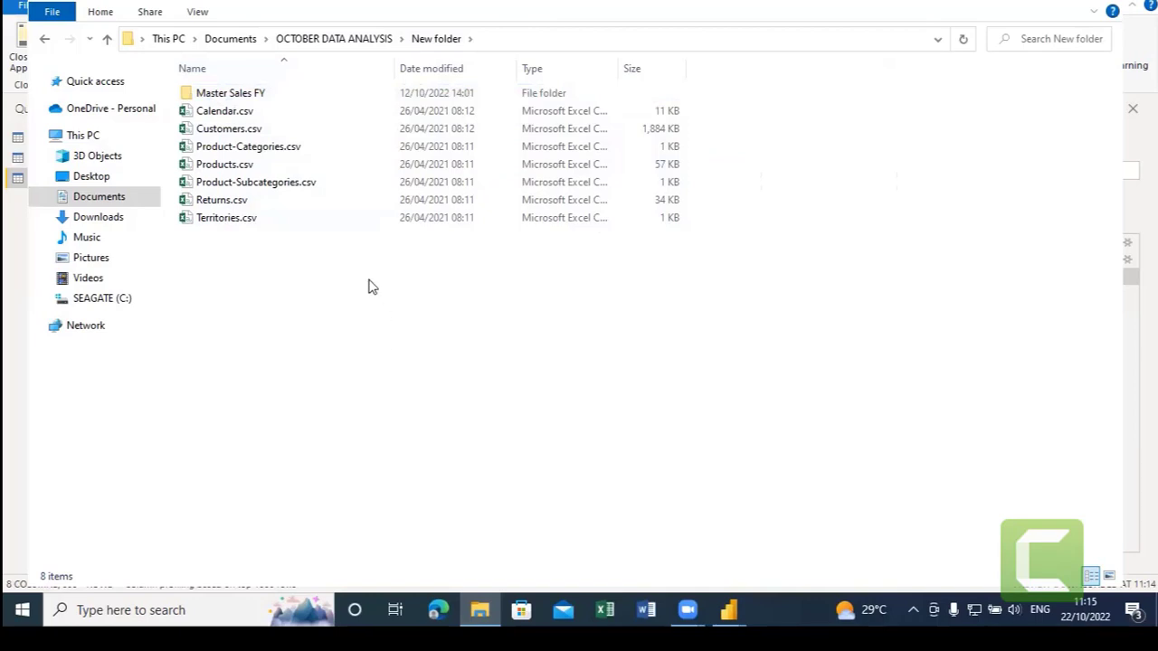
double_click(276, 98)
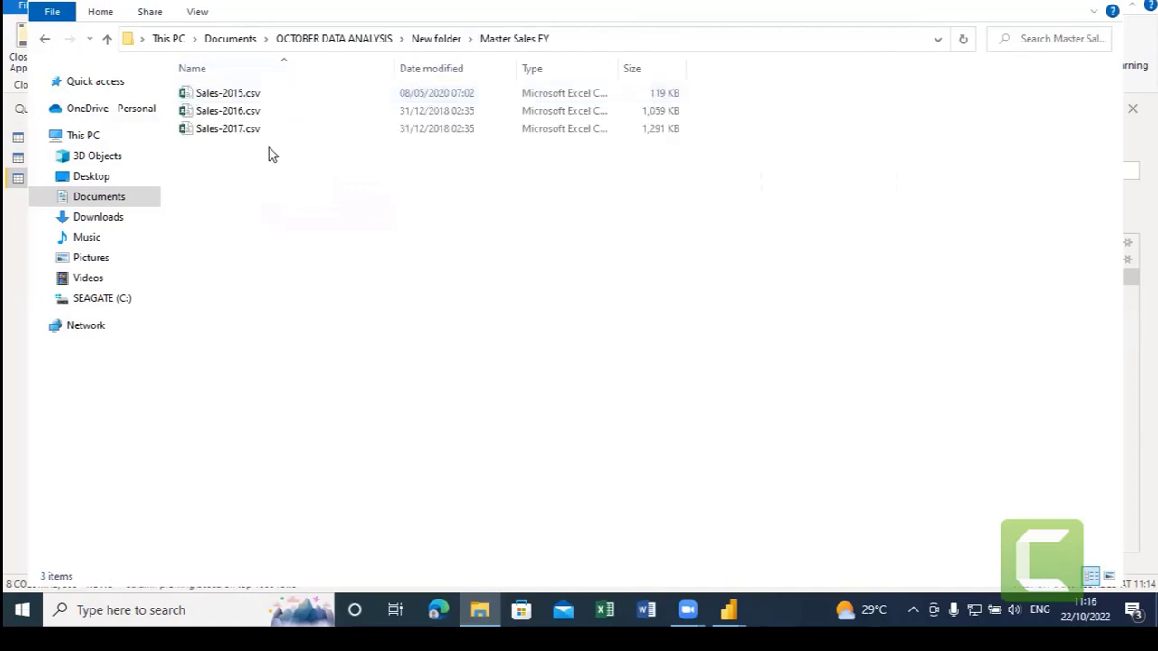
click(438, 39)
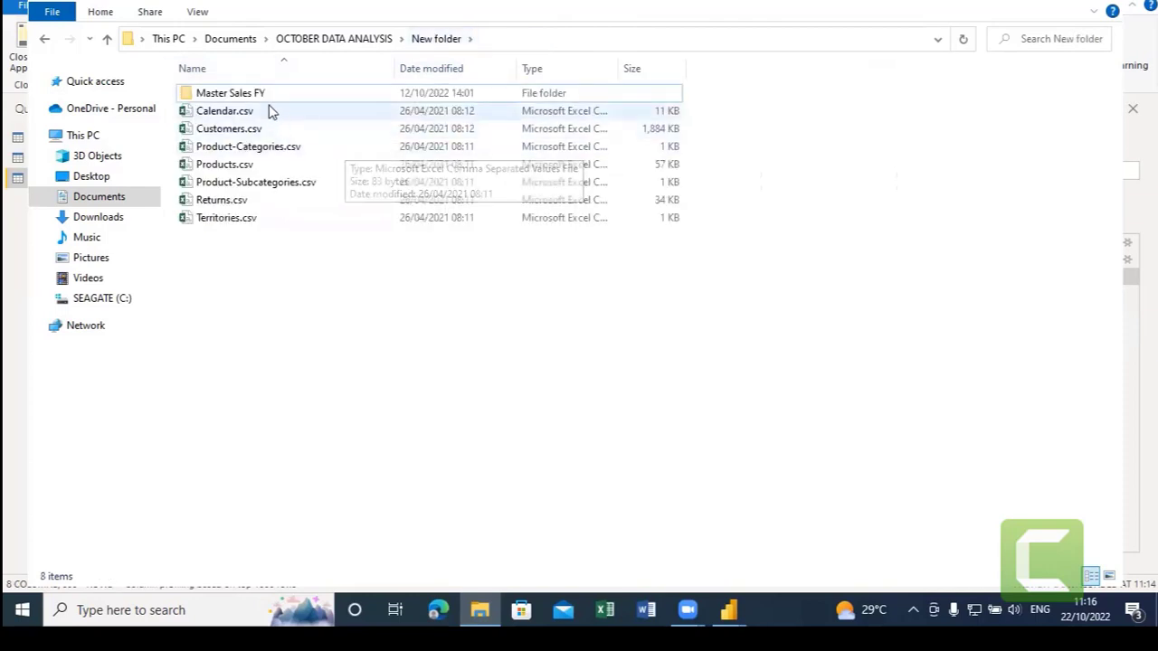
click(1029, 3)
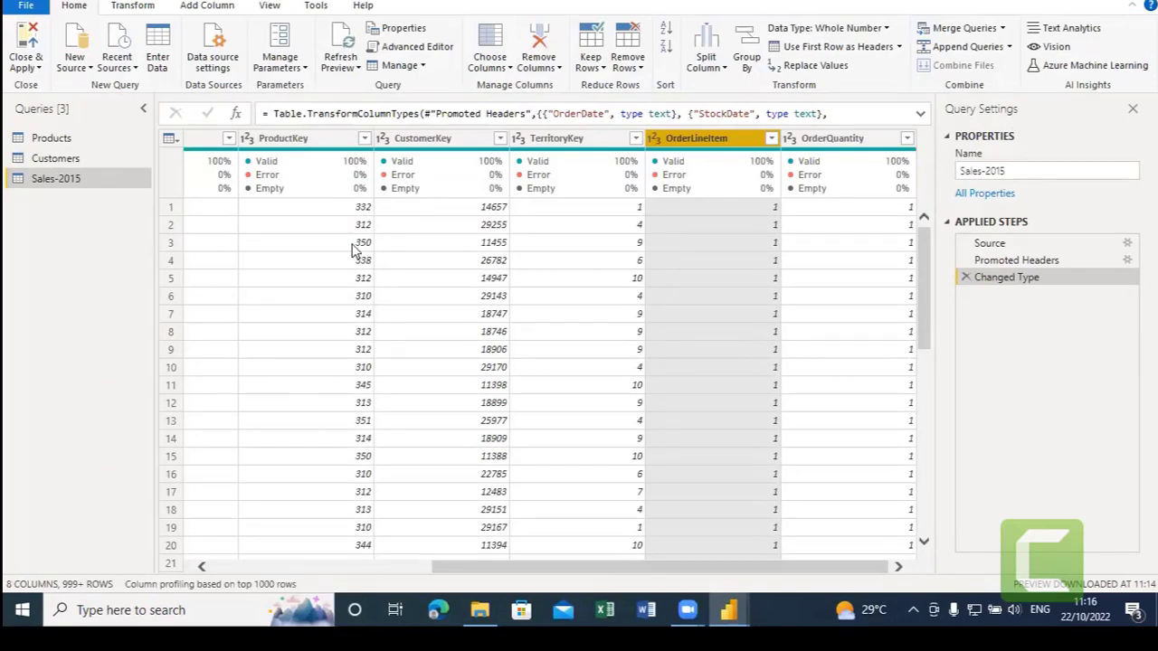
Examine the value options of the Add operation for a new column based on OrderLineItem, and cancel without adding it.
click(215, 8)
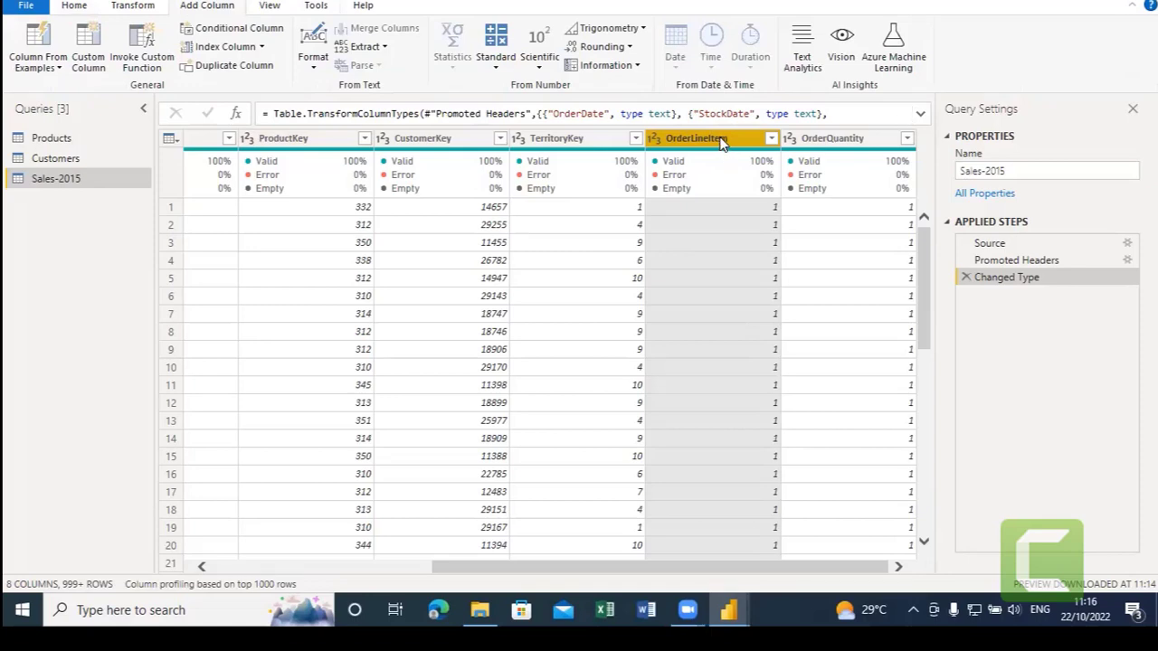
click(504, 76)
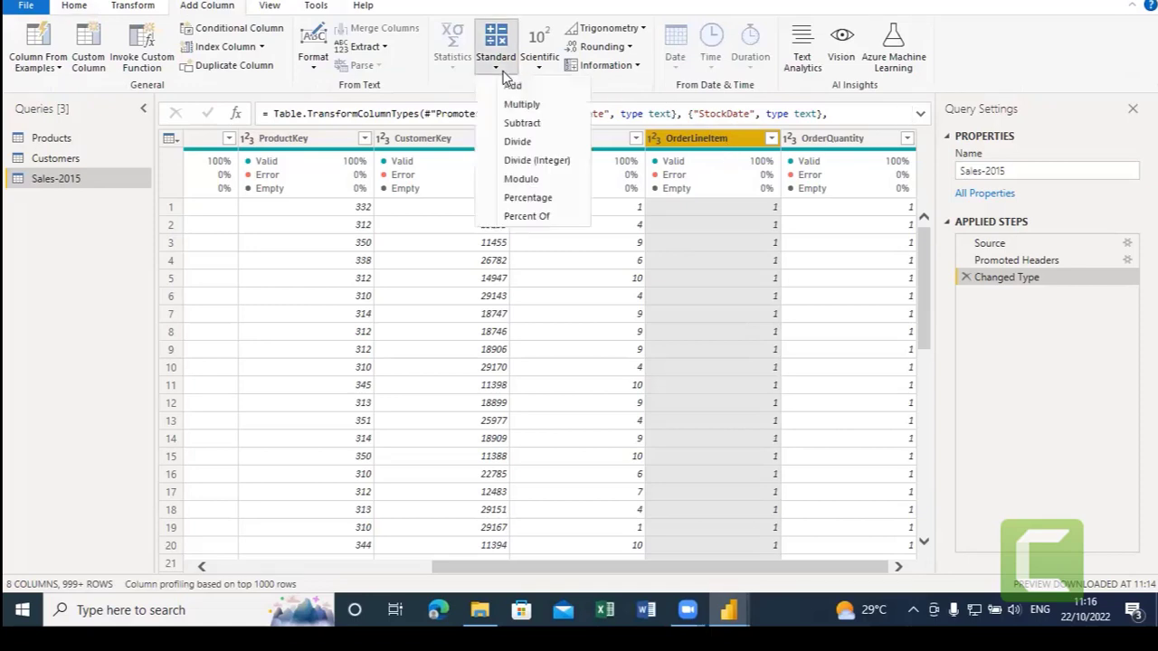
click(513, 87)
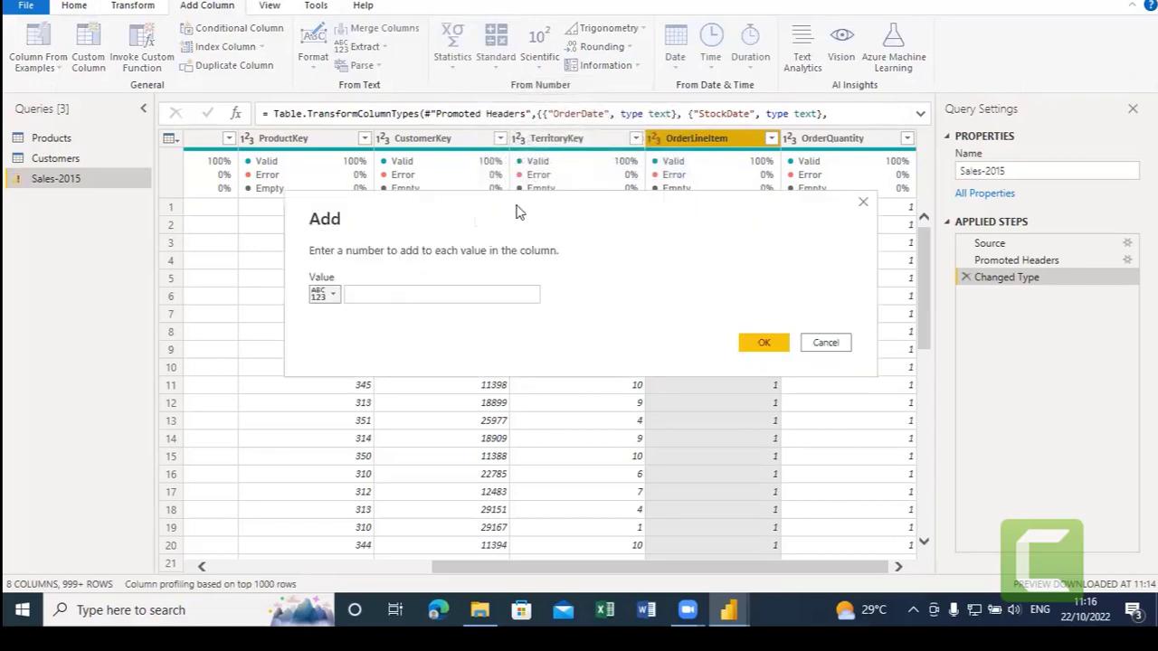
click(442, 294)
click(386, 295)
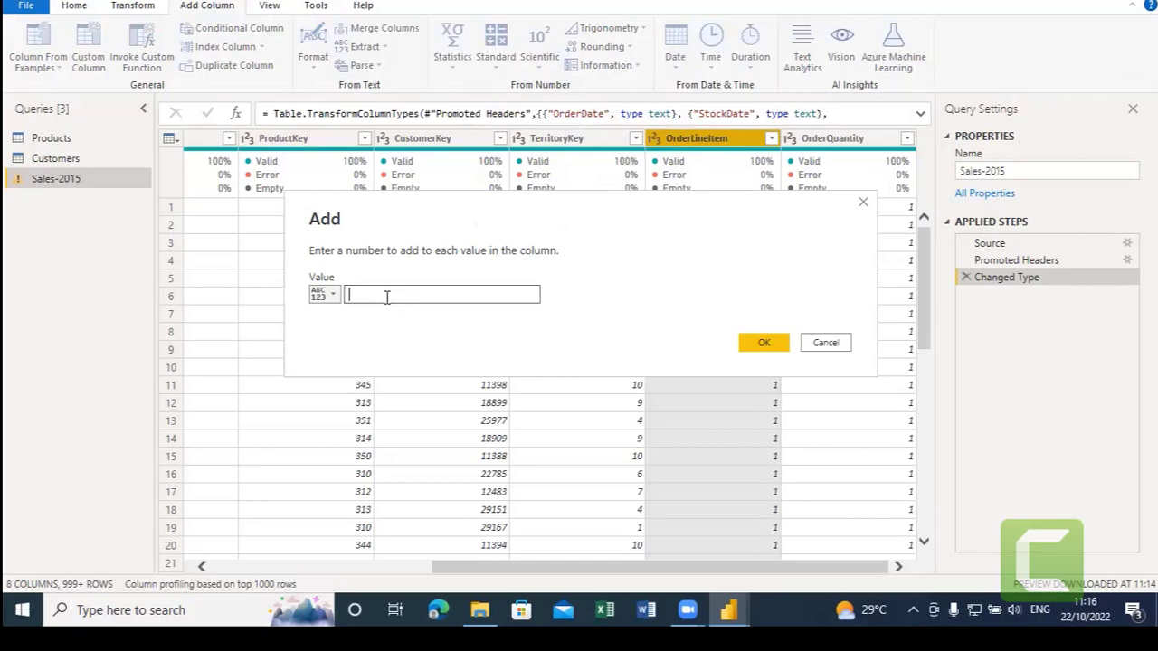
click(328, 295)
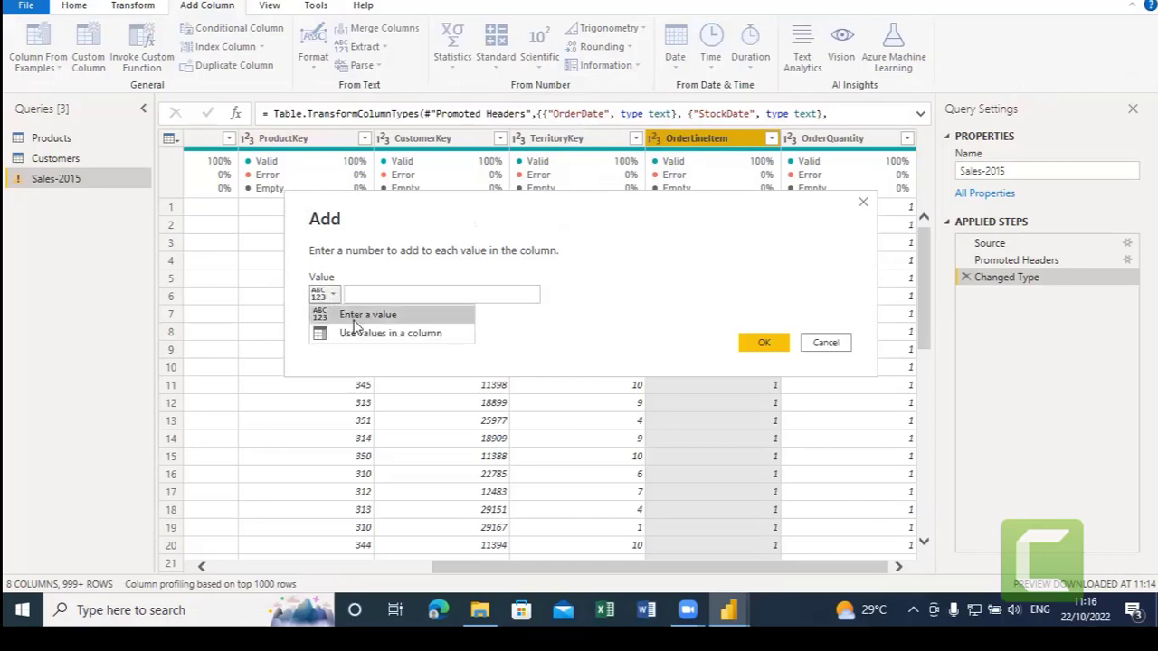
click(353, 296)
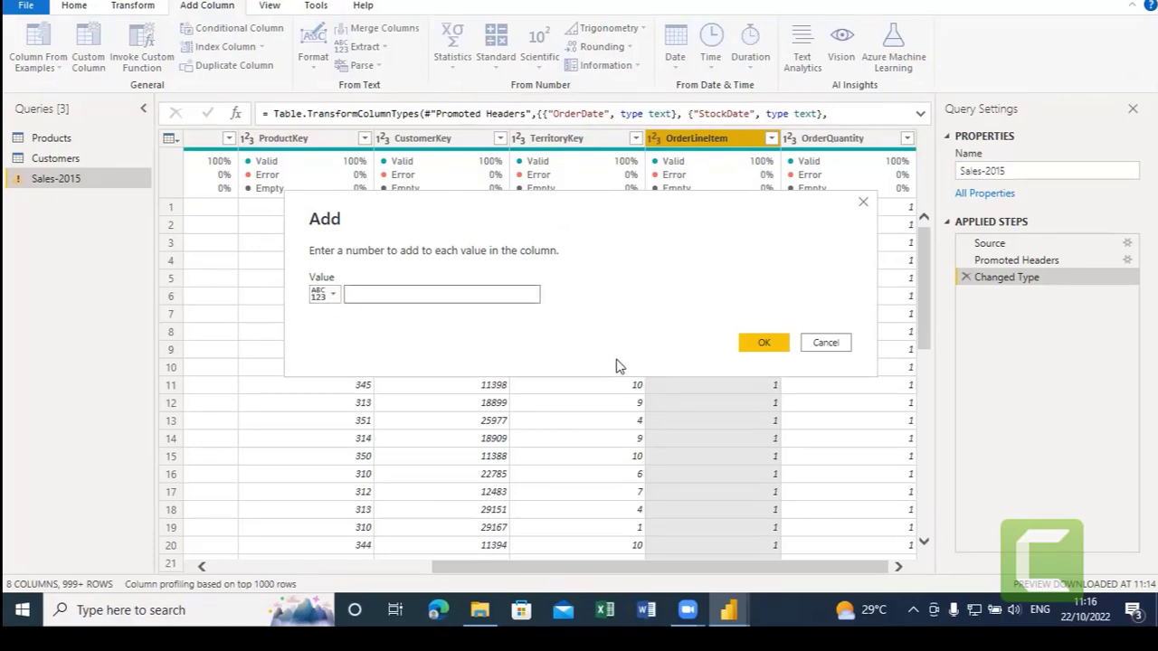
click(826, 343)
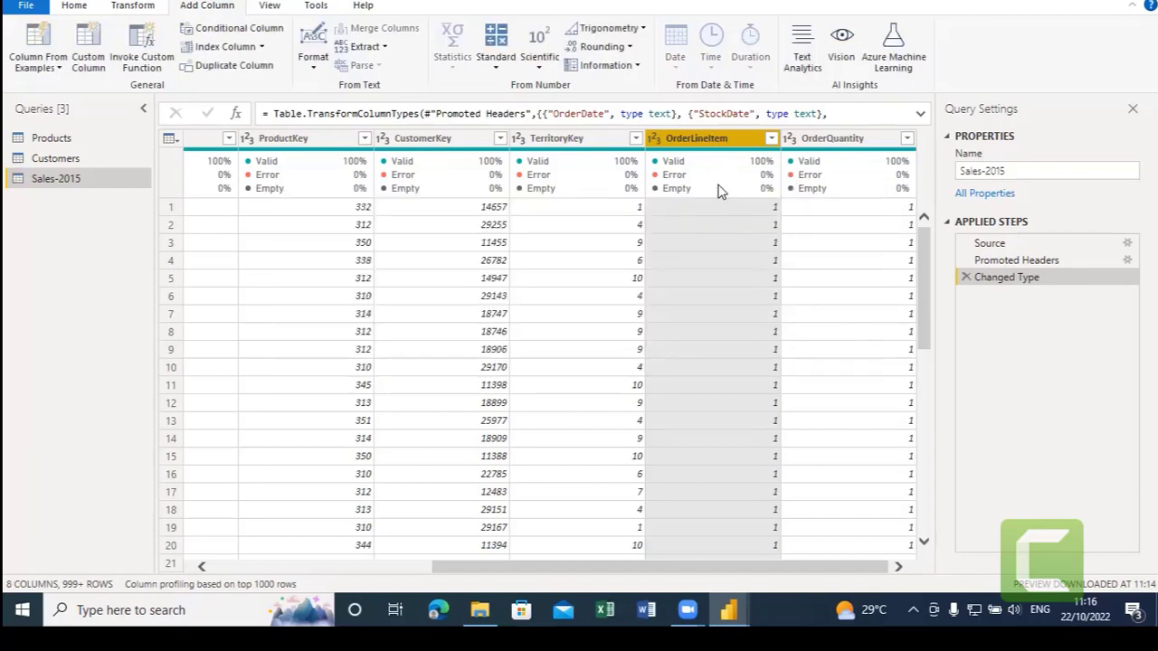
Compare the number operations for transforming the OrderQuantity column with those for adding a new column from it.
click(844, 142)
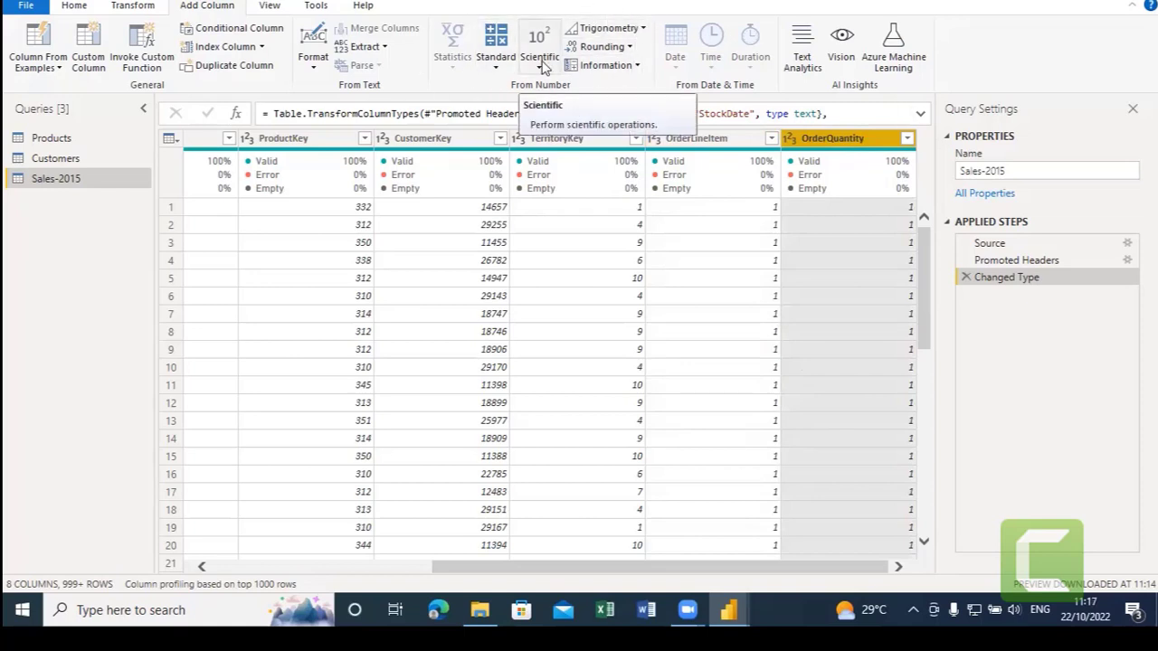
click(127, 11)
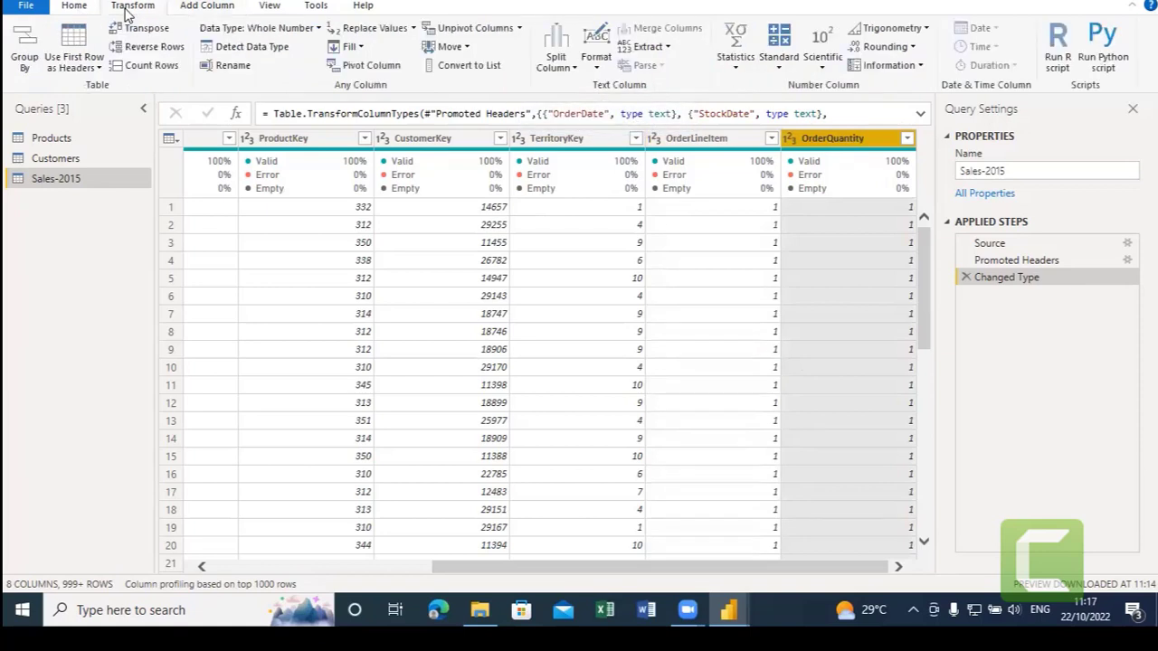
click(199, 9)
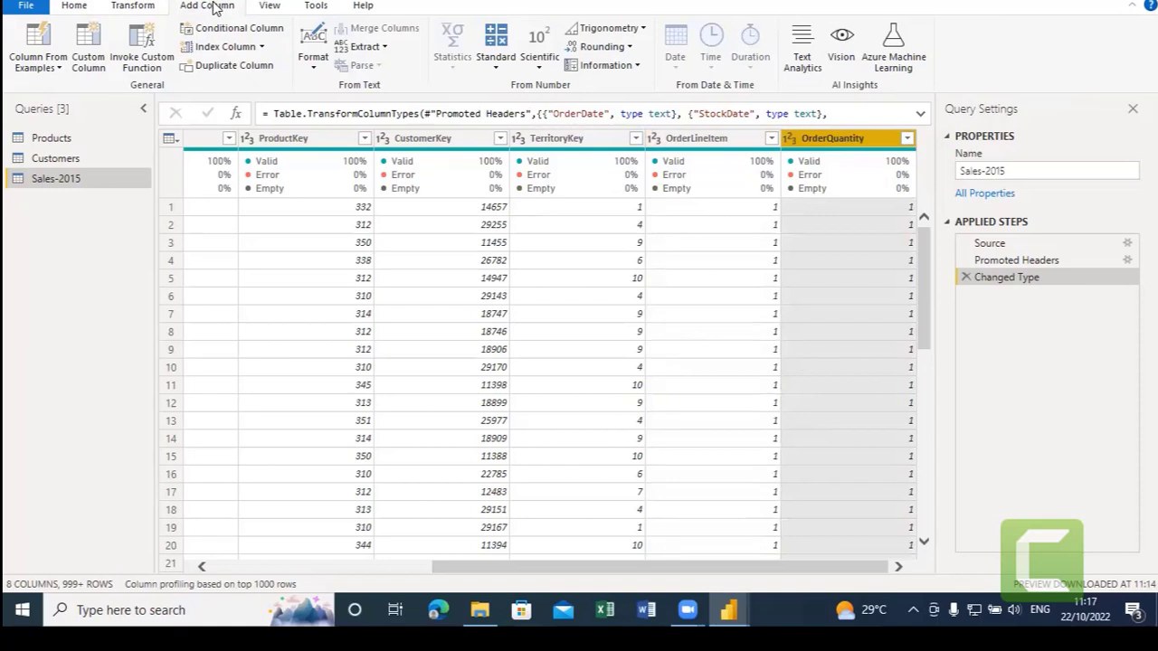
click(148, 8)
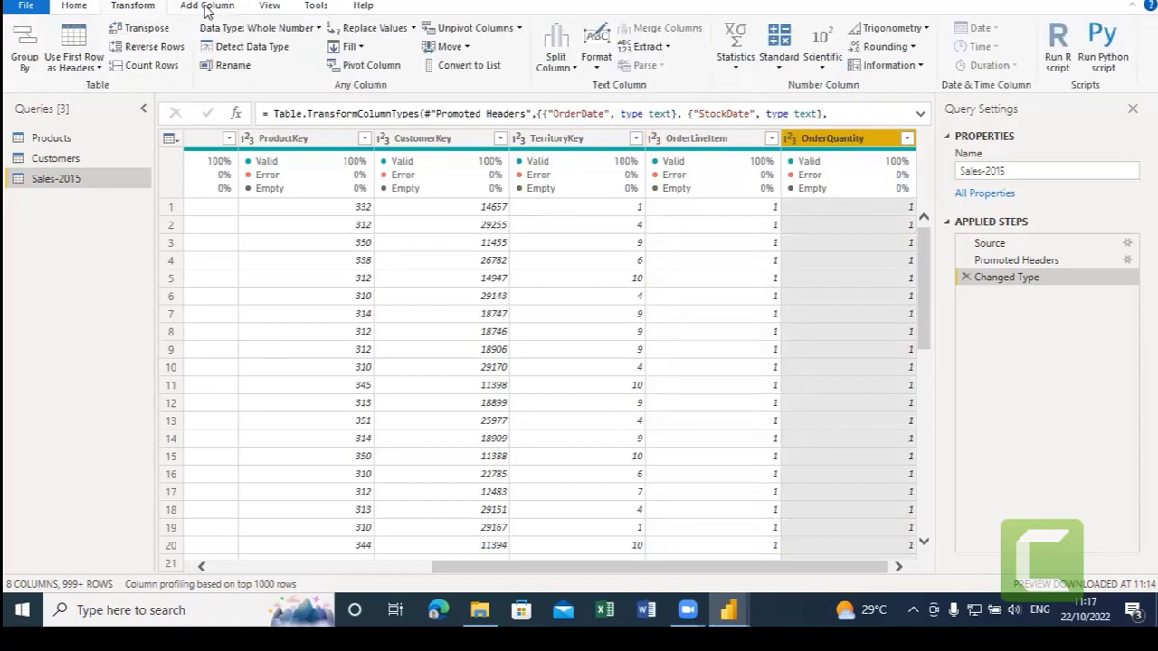
click(207, 8)
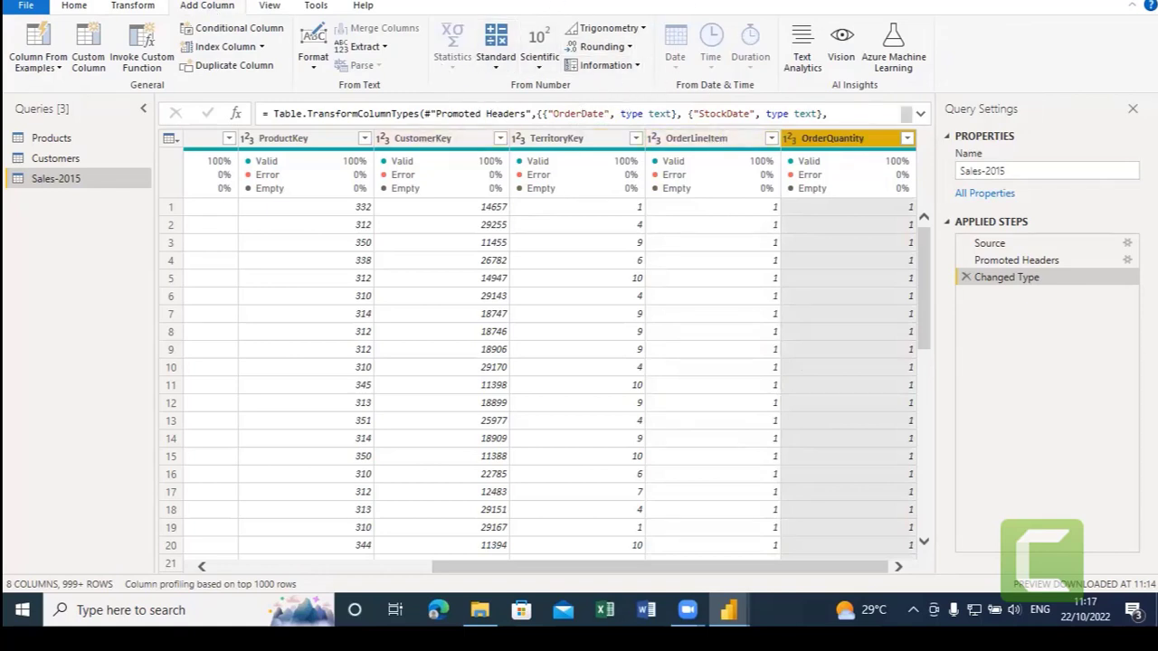
Add a column that adds 3 to each OrderQuantity value, and delete the inserted addition step.
click(495, 74)
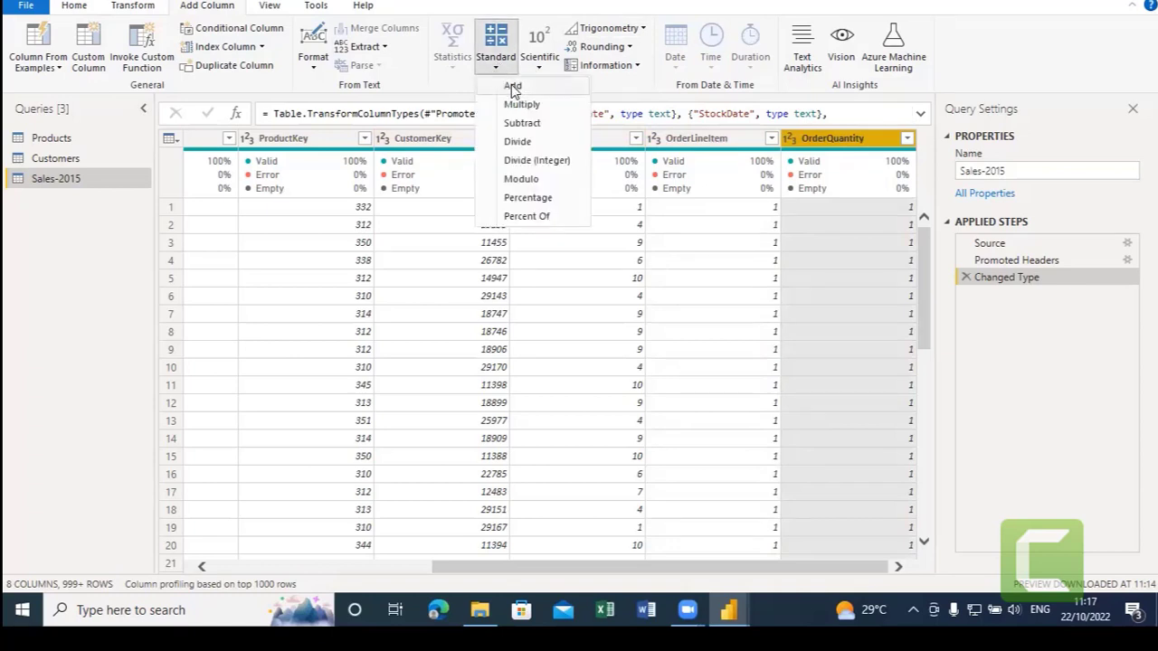
click(512, 88)
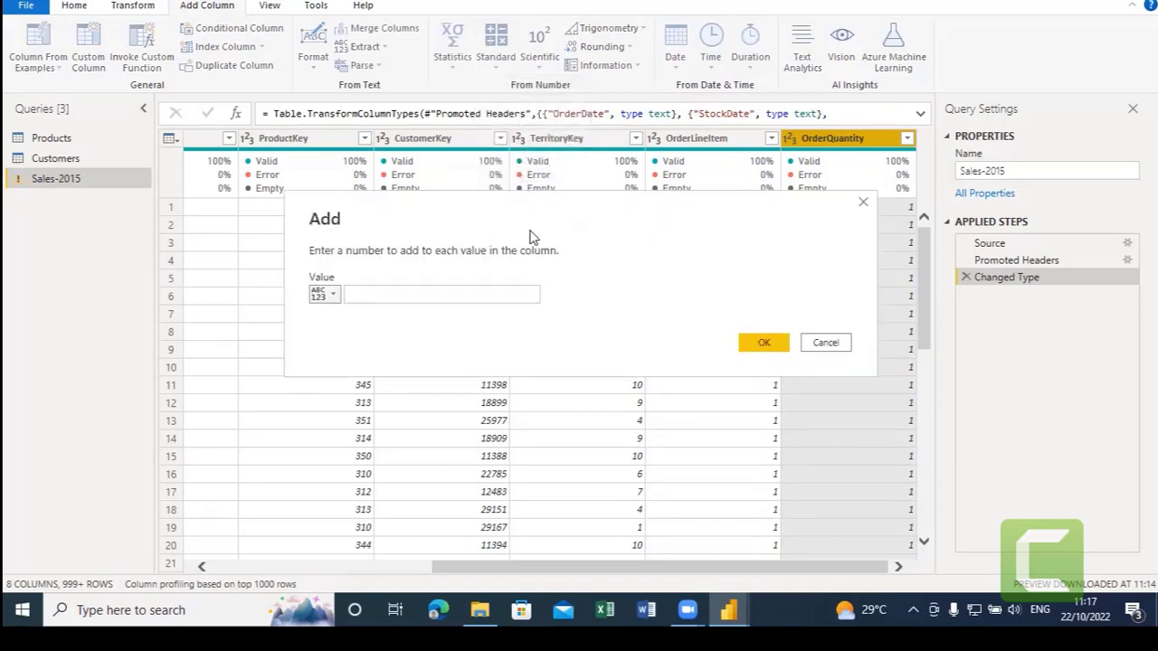
click(361, 290)
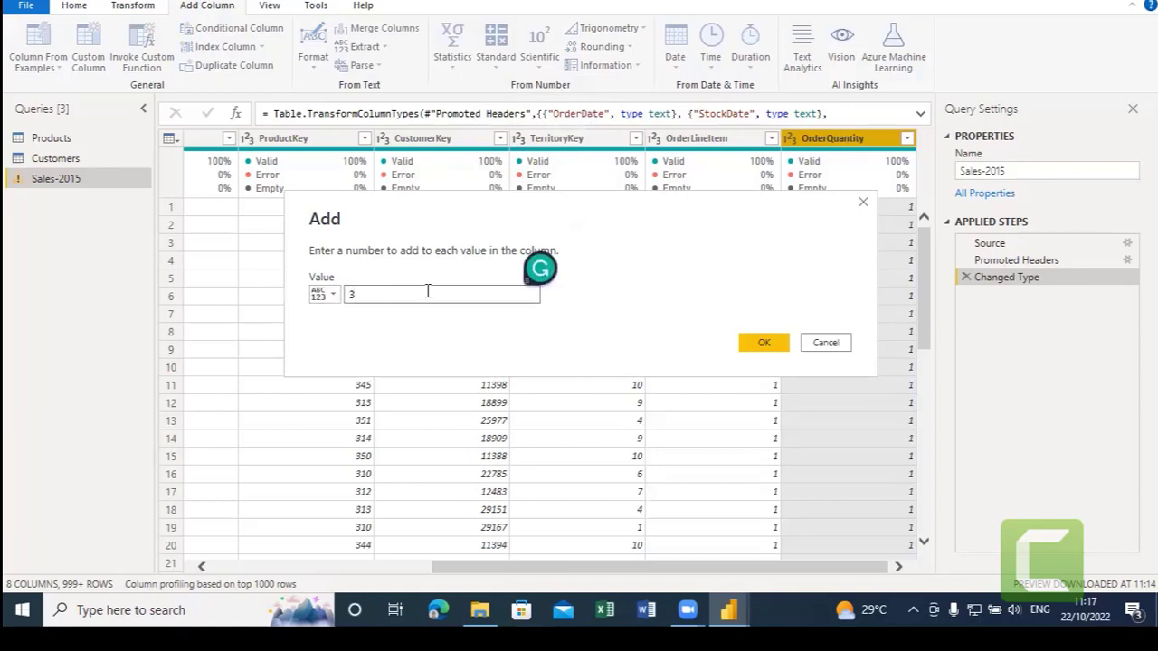
click(771, 345)
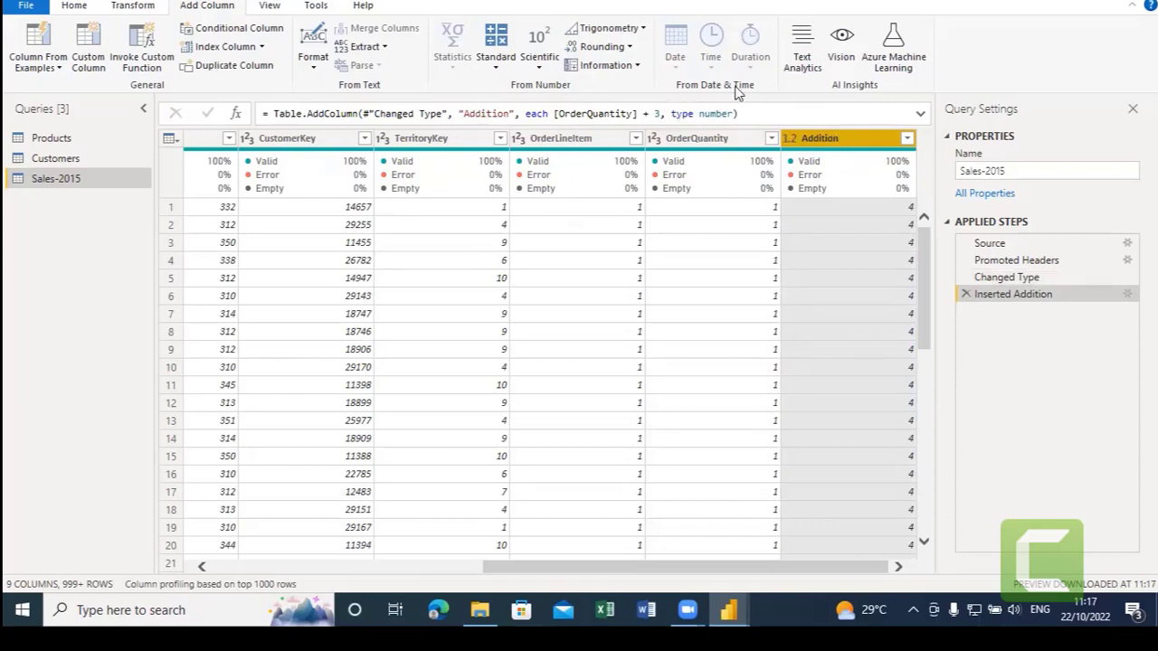
click(965, 296)
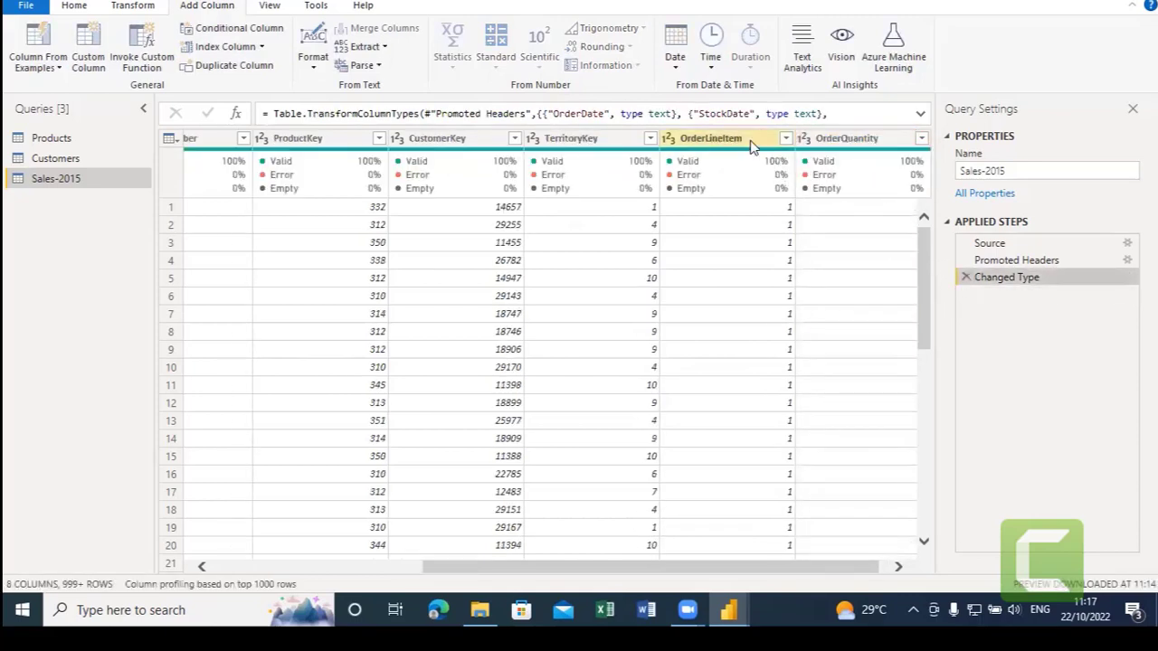
Add a column that sums OrderQuantity with the values in OrderLineItem, and remove that addition from the applied steps.
click(840, 138)
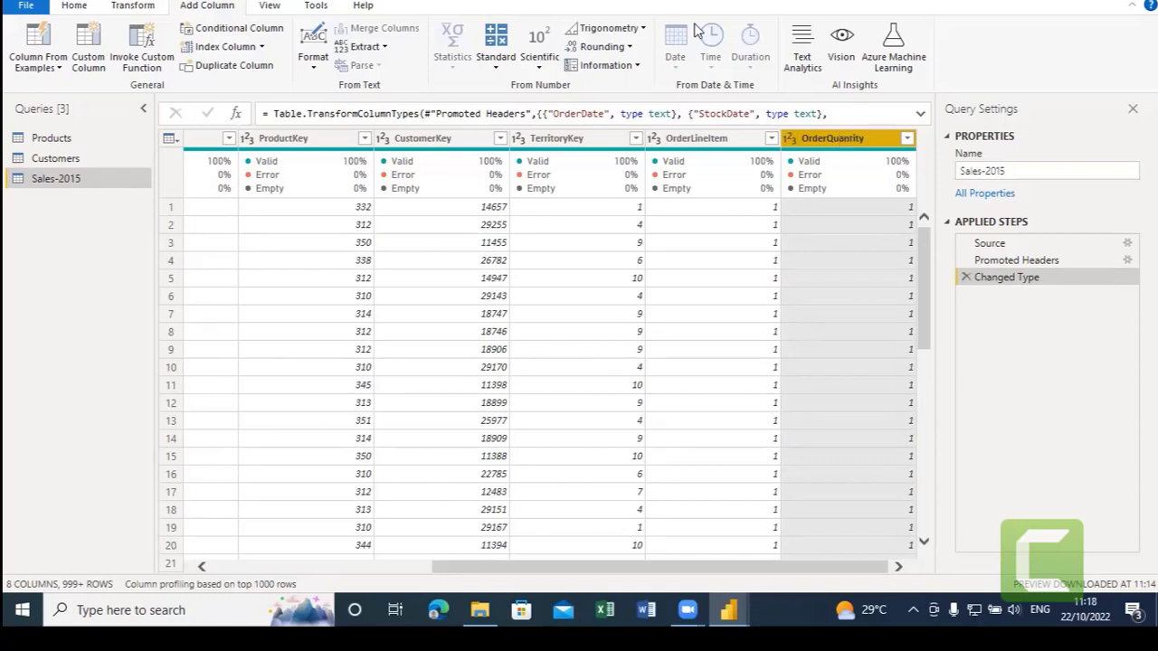
click(496, 70)
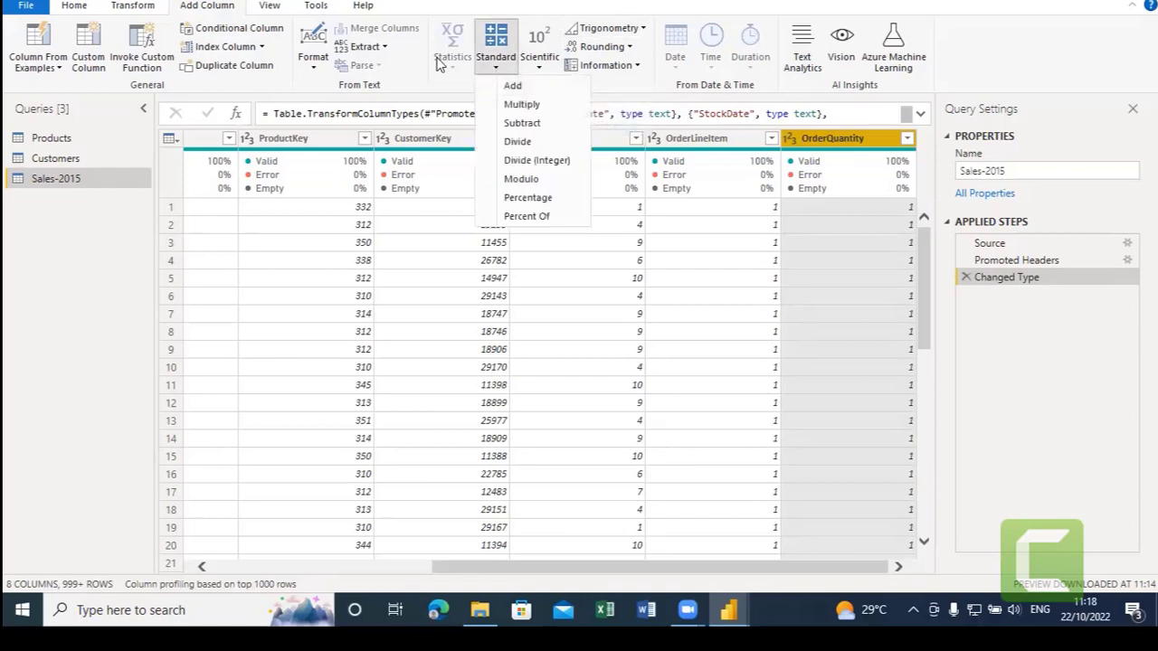
click(491, 1)
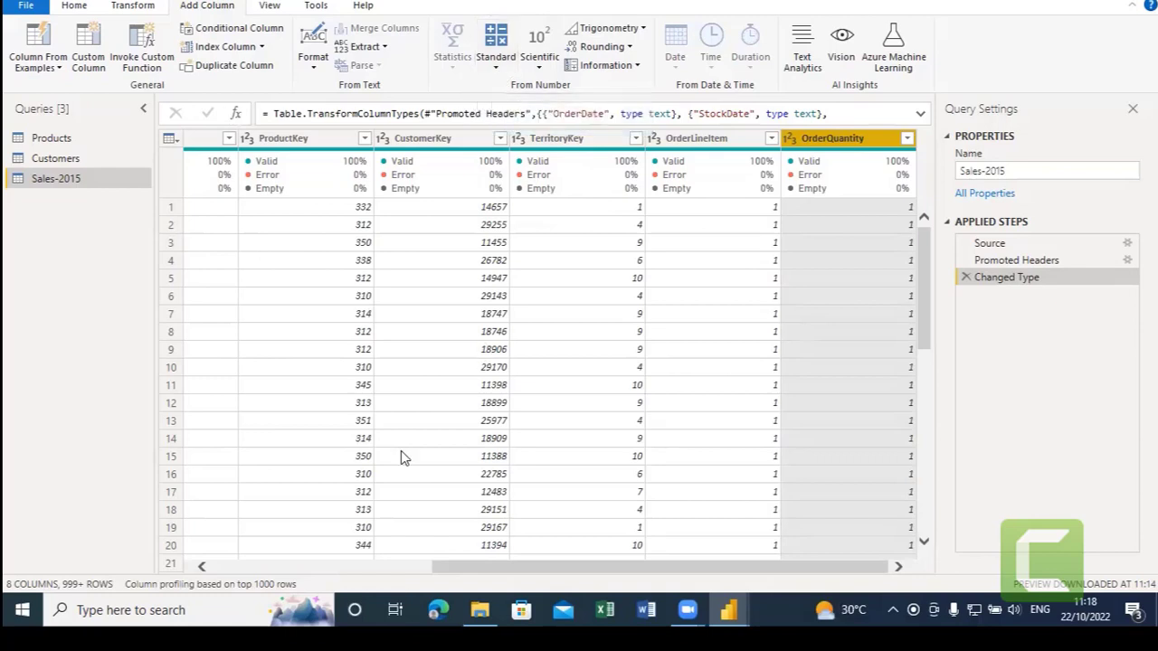
mouse_move(724, 608)
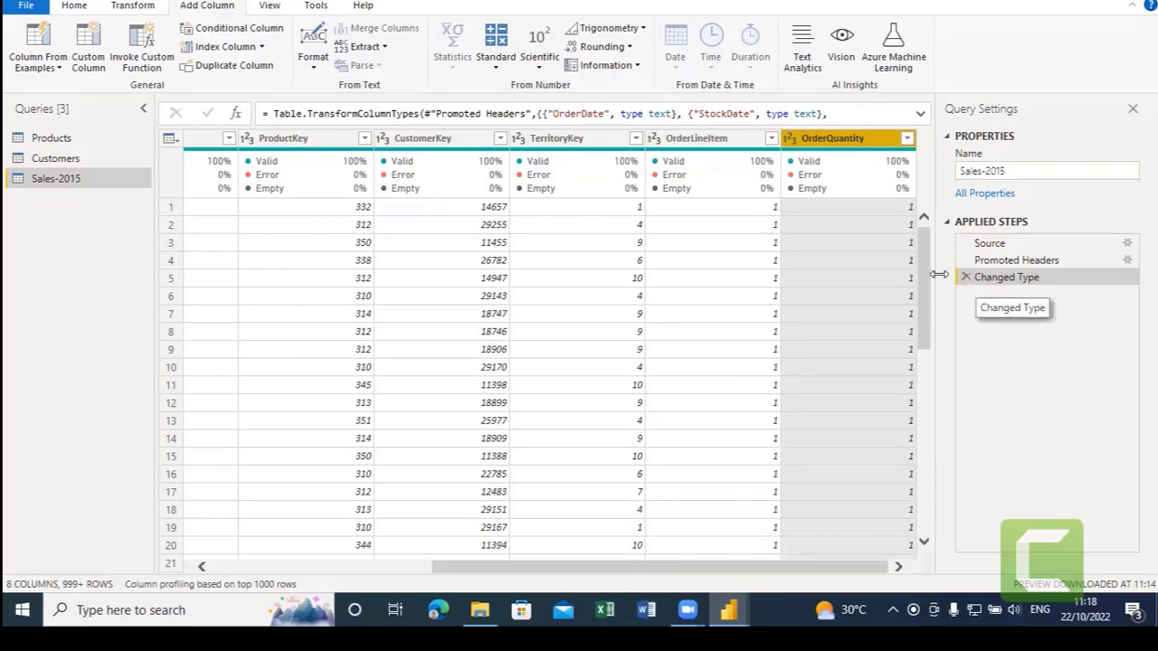
click(496, 68)
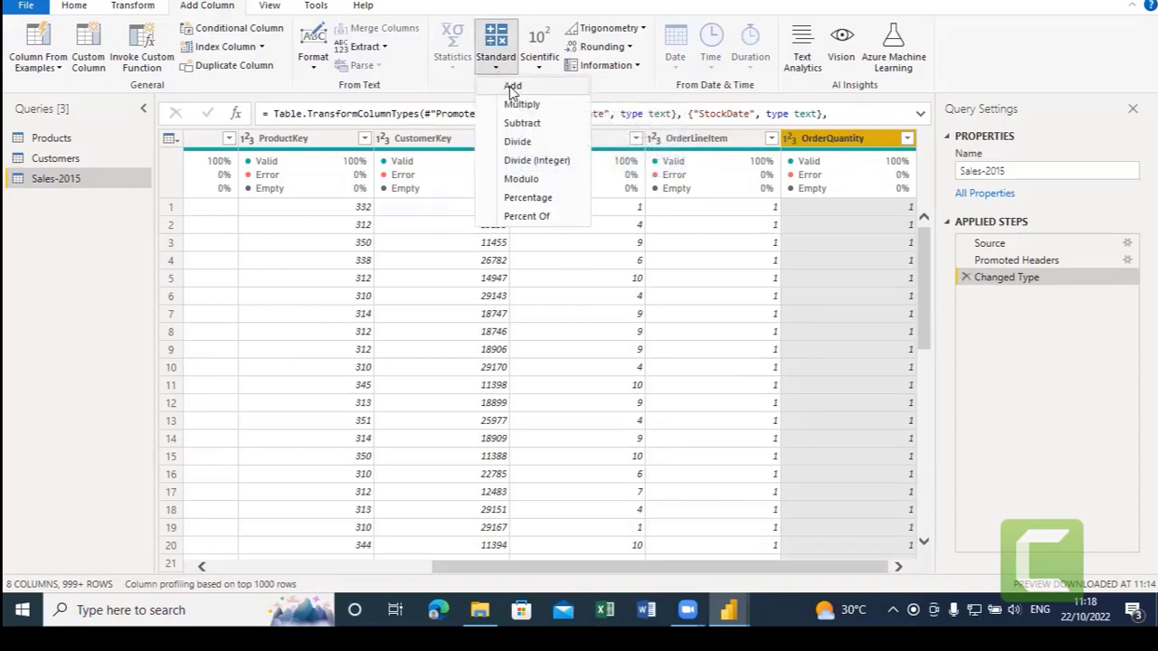
click(512, 88)
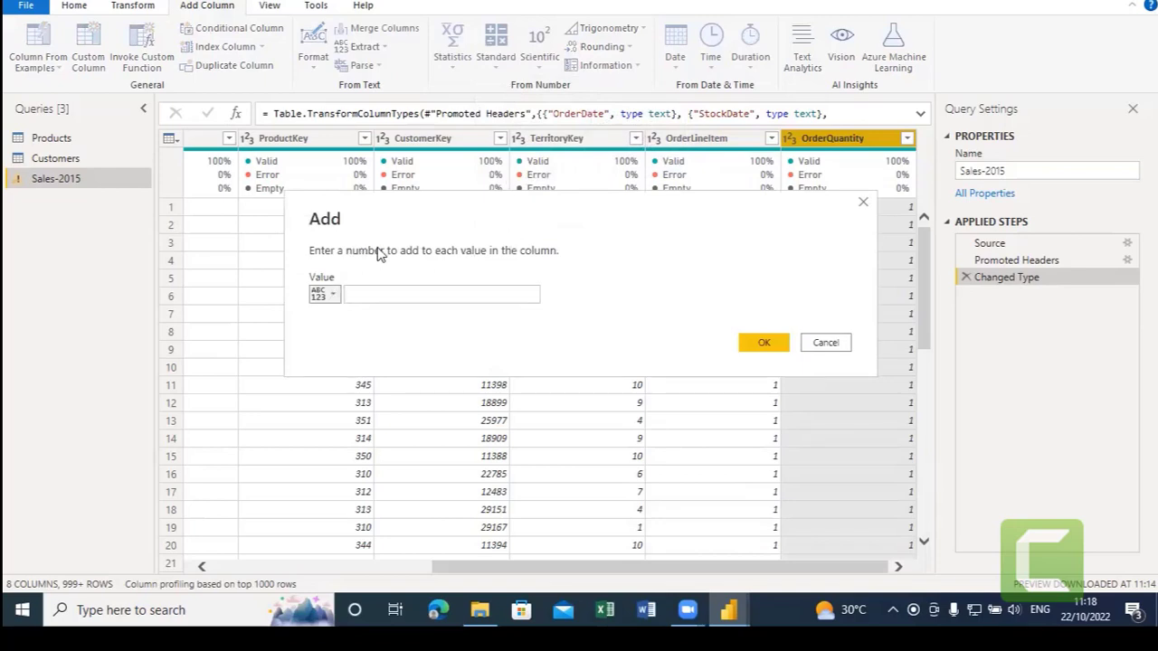
click(335, 296)
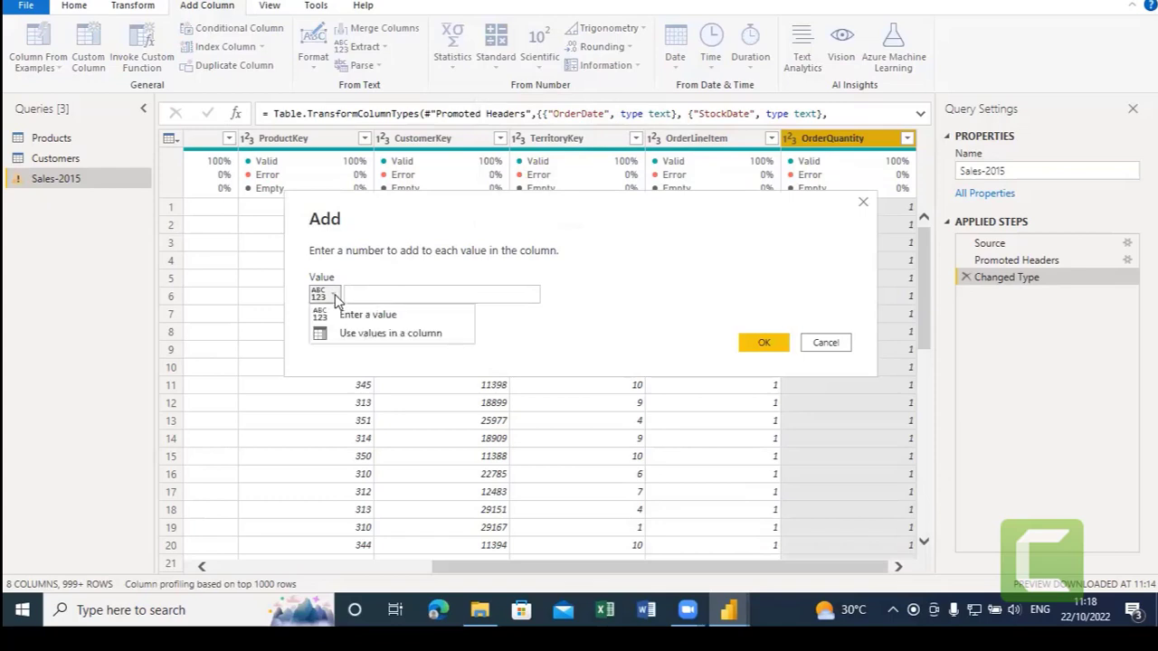
click(367, 335)
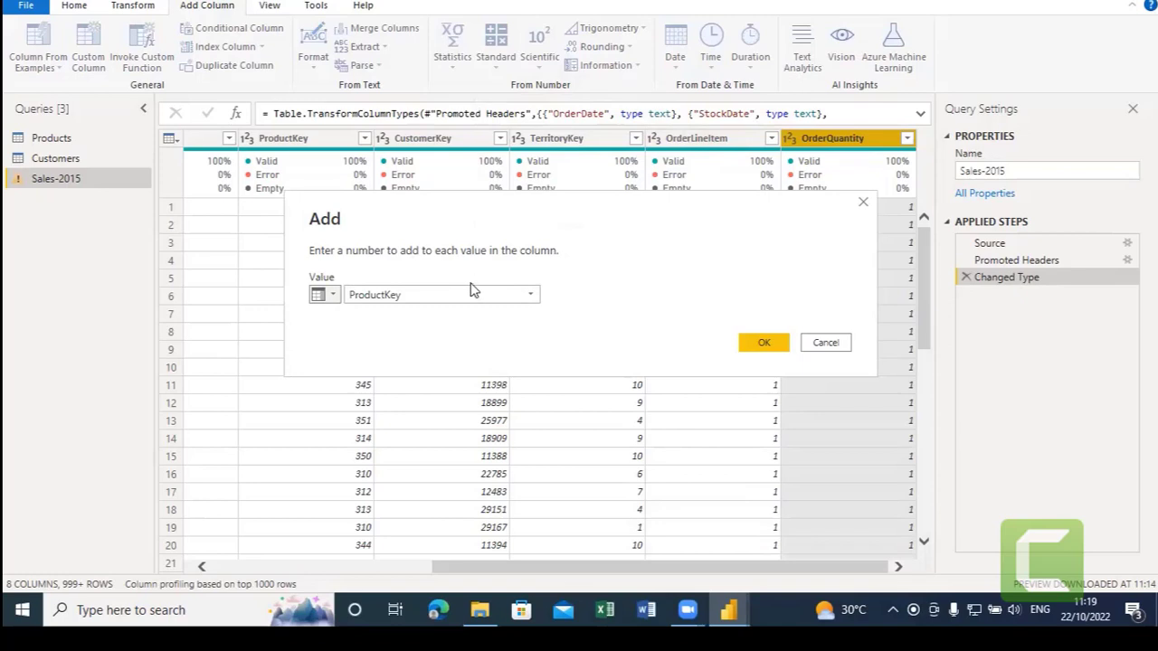
click(523, 300)
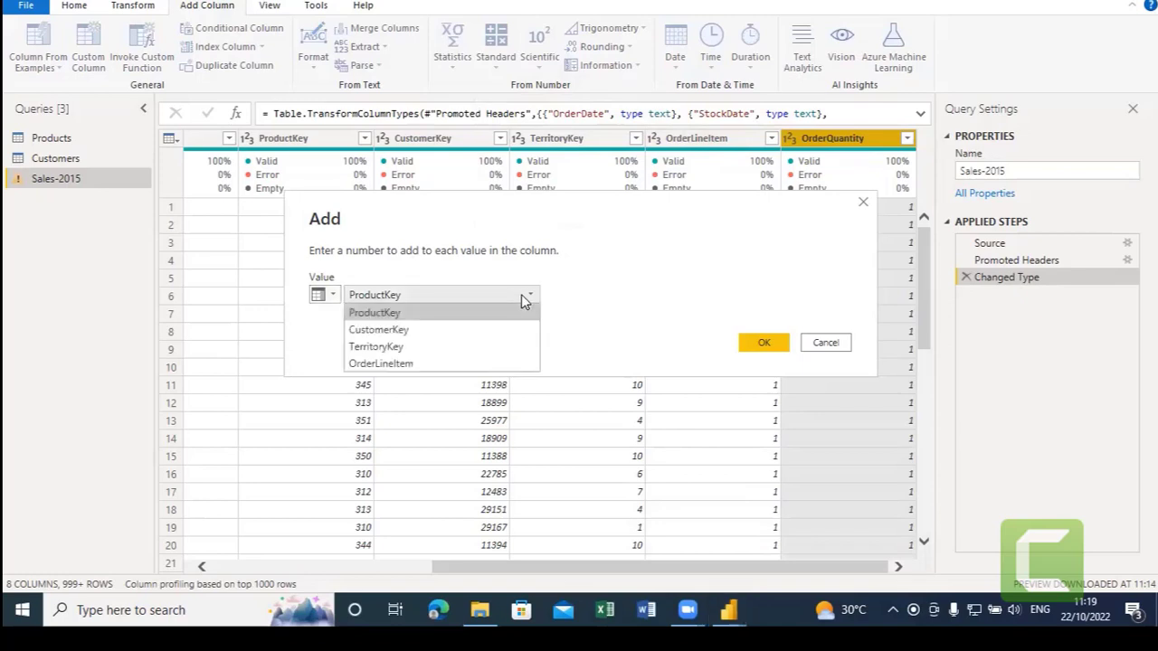
click(479, 363)
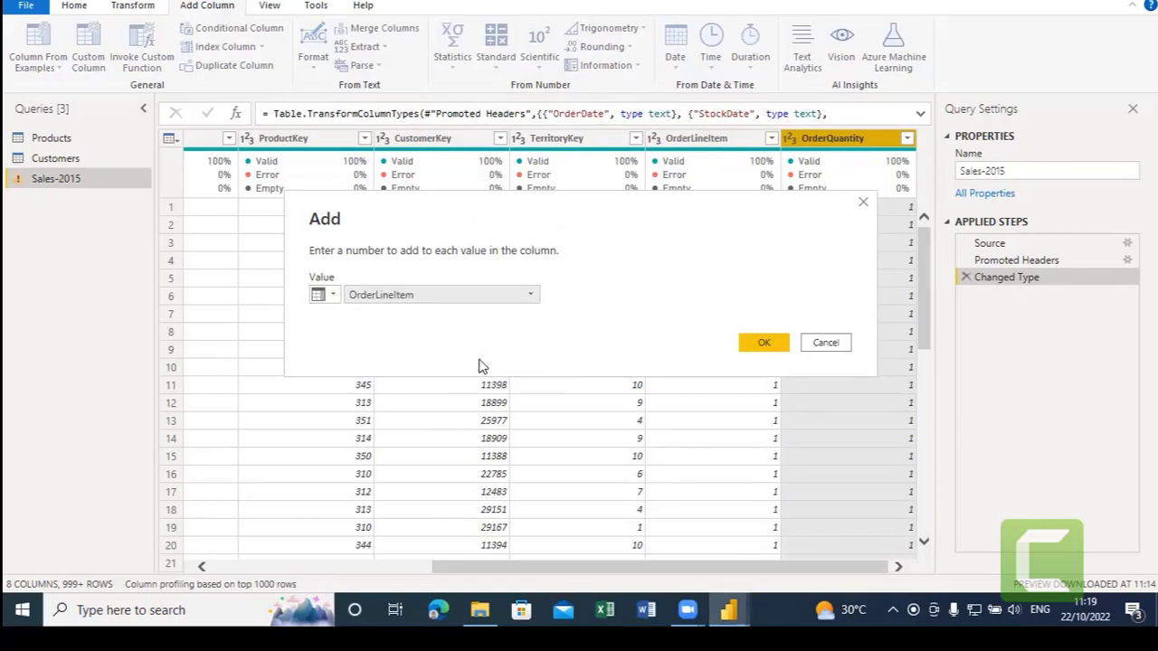
click(761, 344)
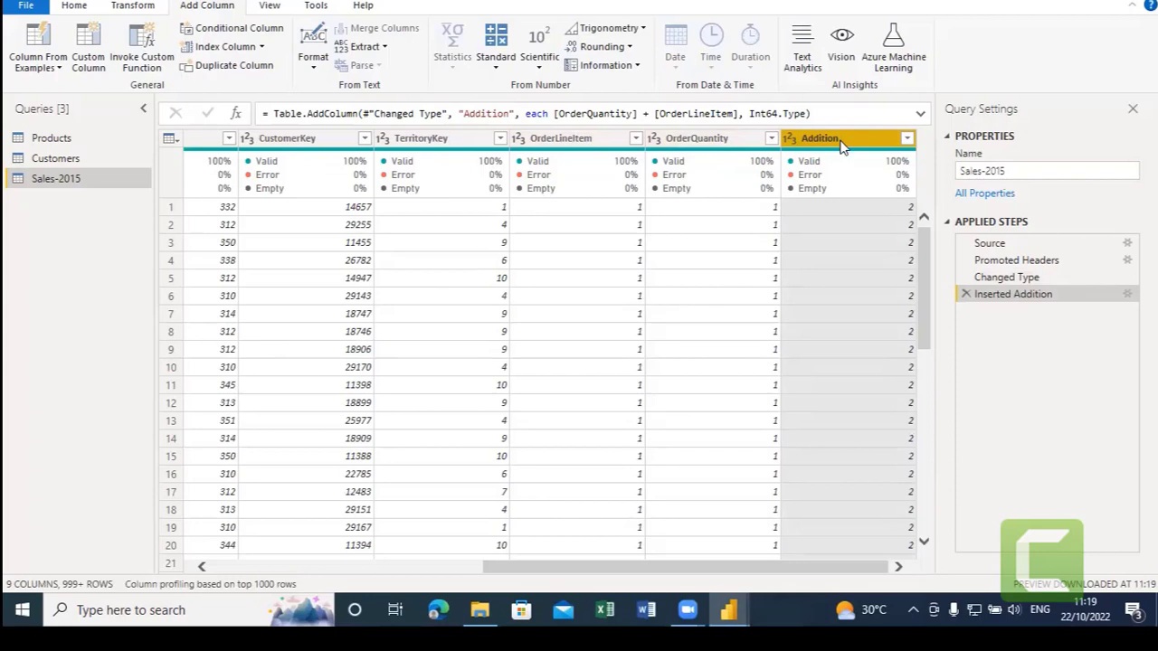
click(966, 294)
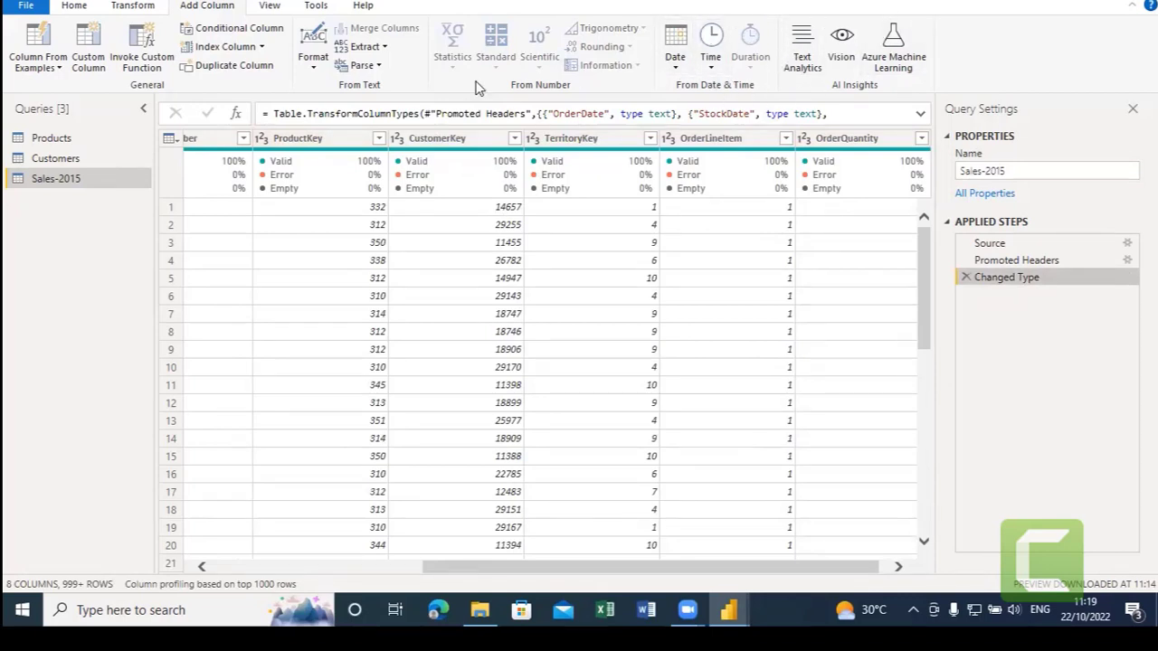
Import Calendar.csv from the folder above Master Sales FY as a new Text/CSV query.
click(76, 7)
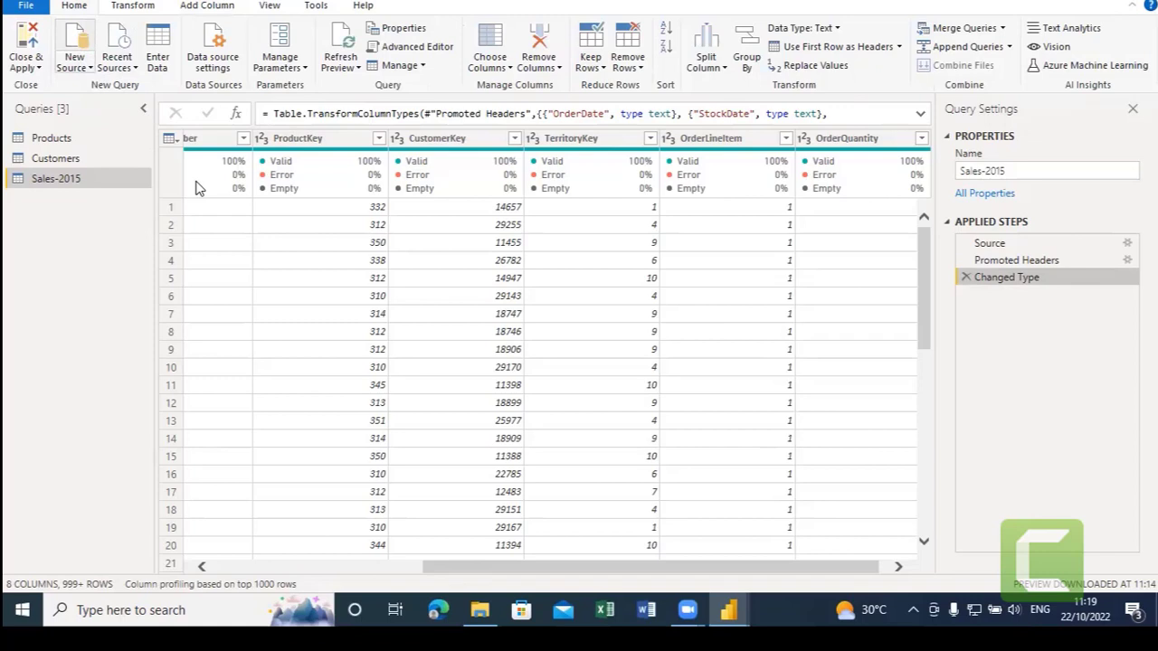
click(77, 49)
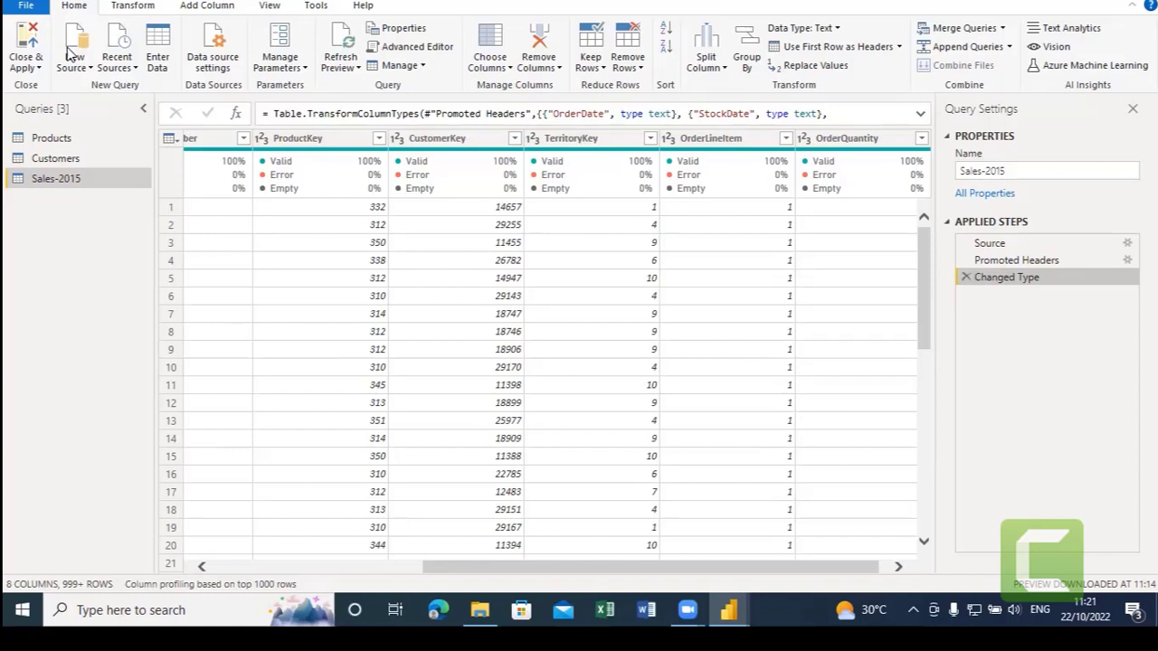
click(70, 47)
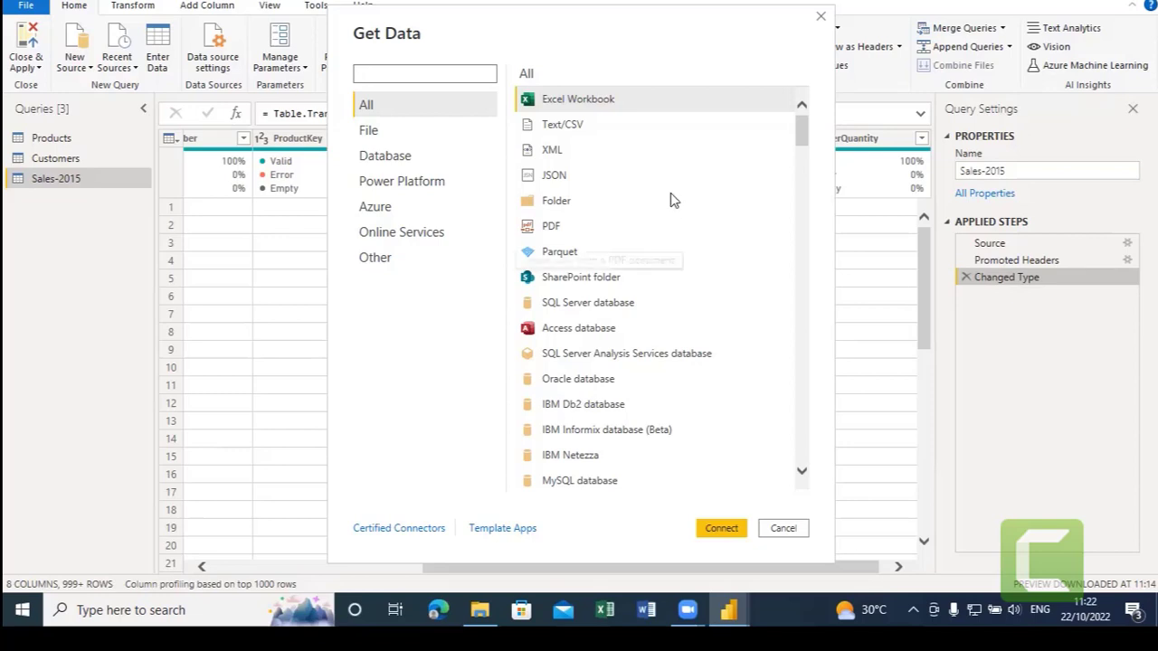
click(575, 127)
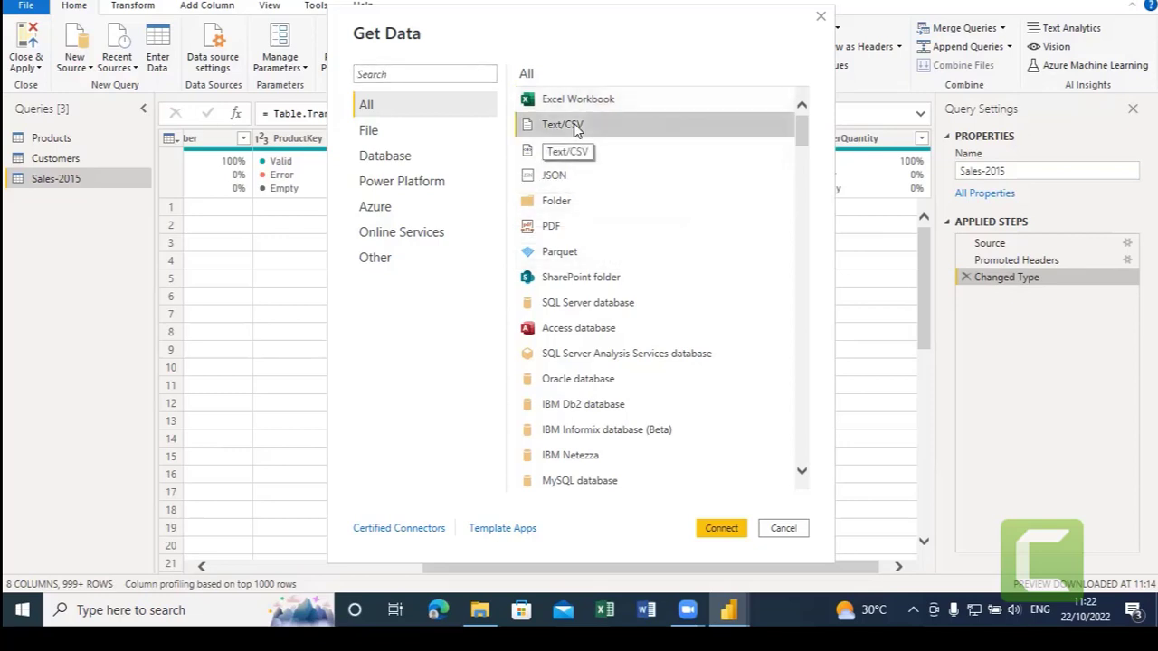
click(719, 529)
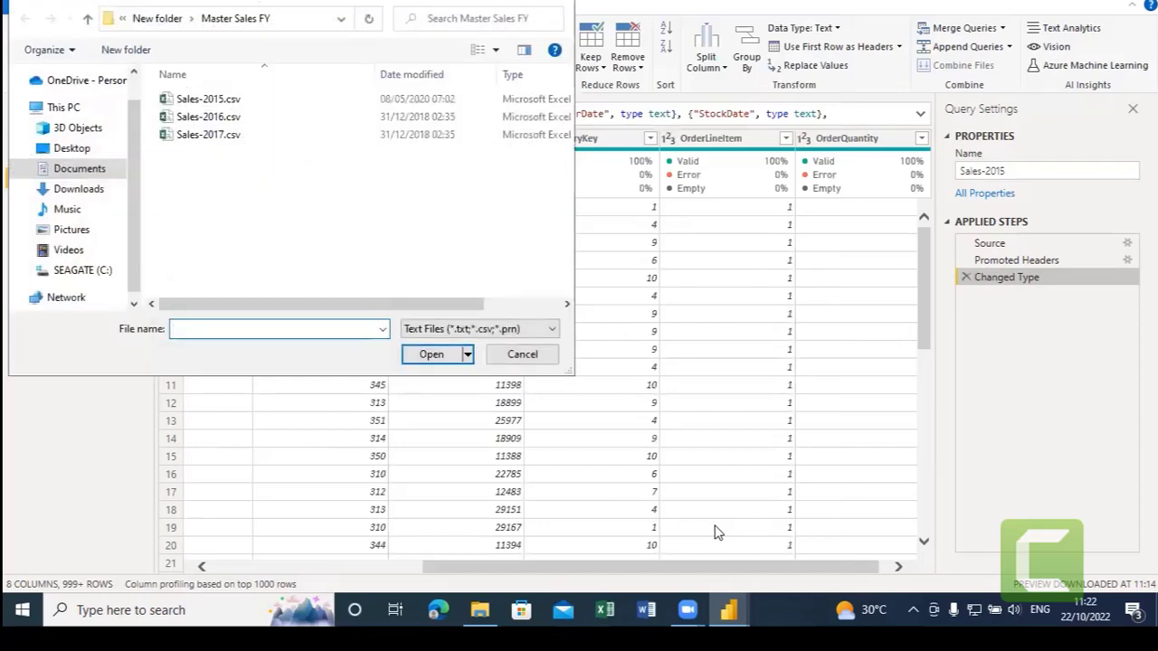
click(156, 18)
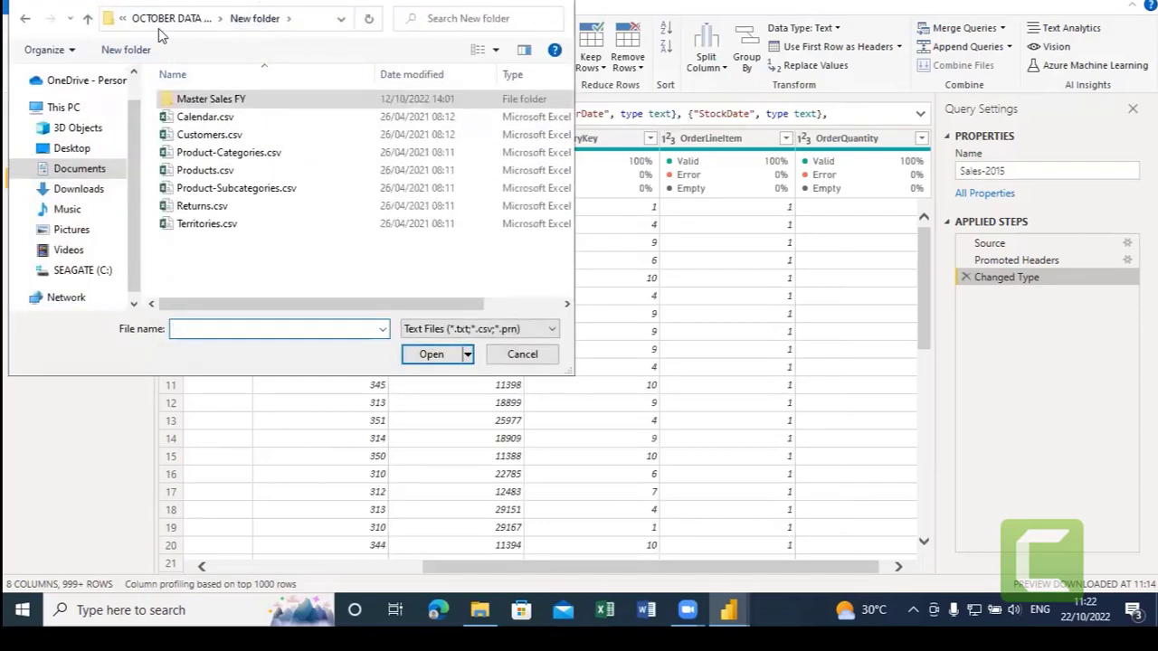
click(192, 118)
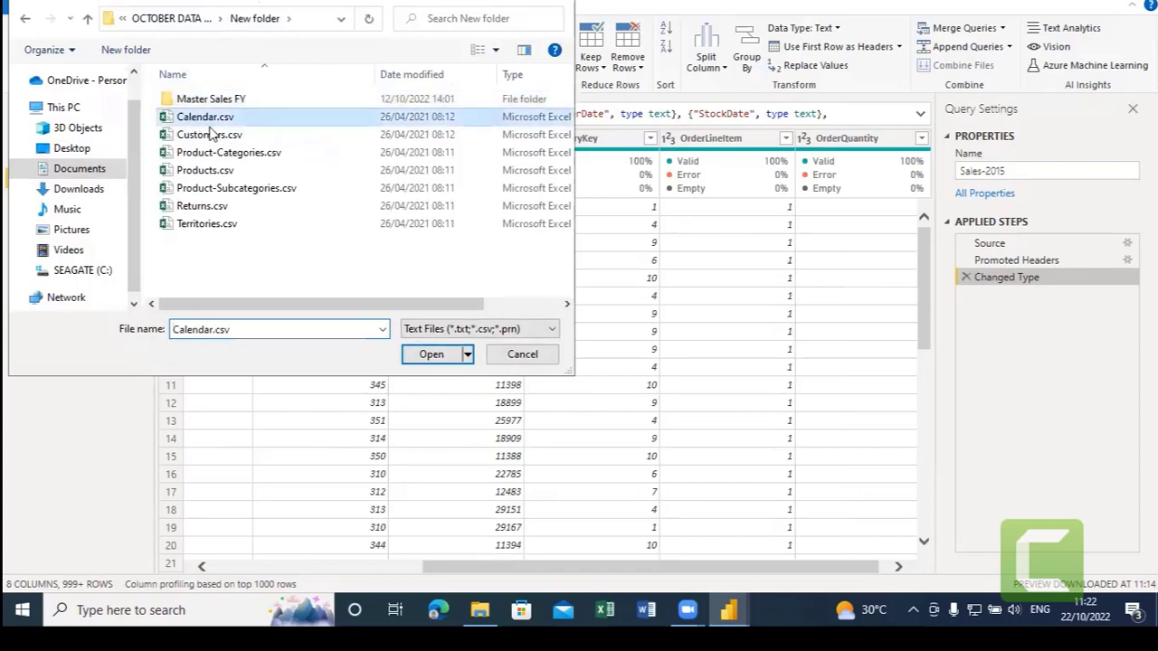
click(431, 355)
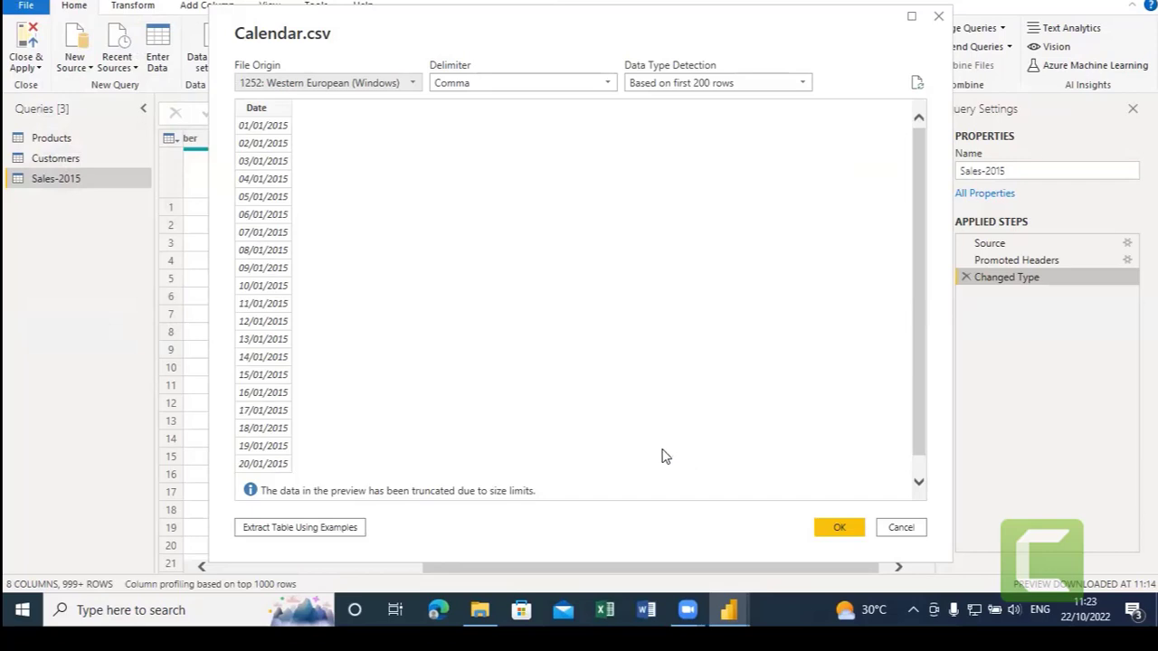
click(844, 529)
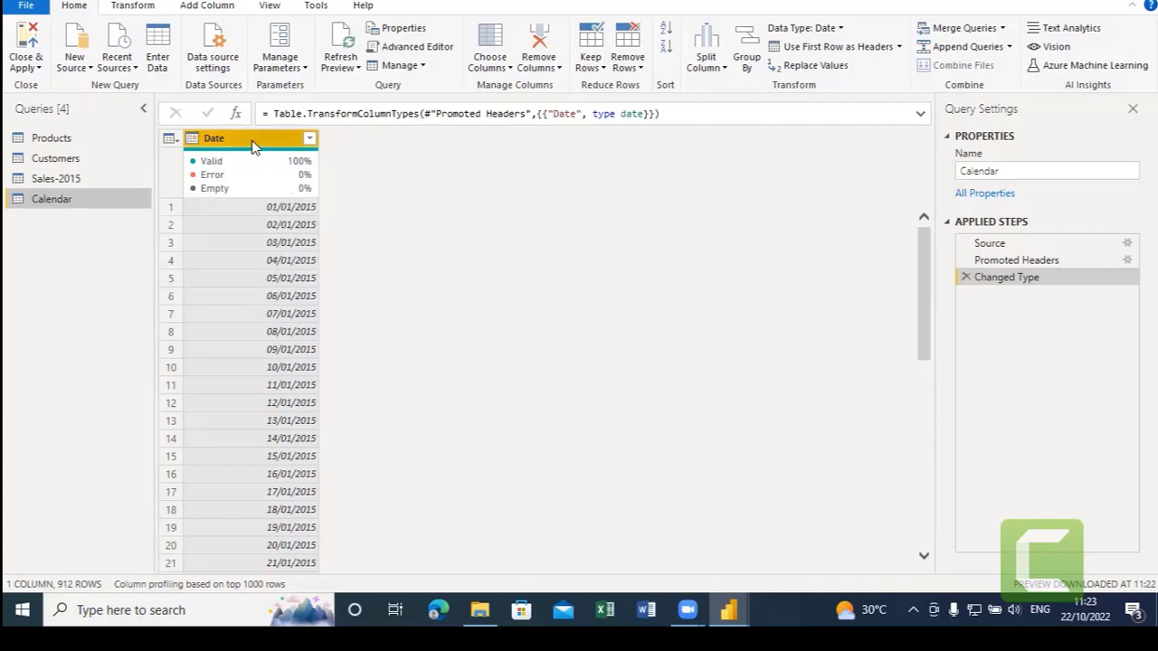
Examine the data type choices for the Calendar query's Date column and the date tools for transforming it or adding columns.
click(141, 5)
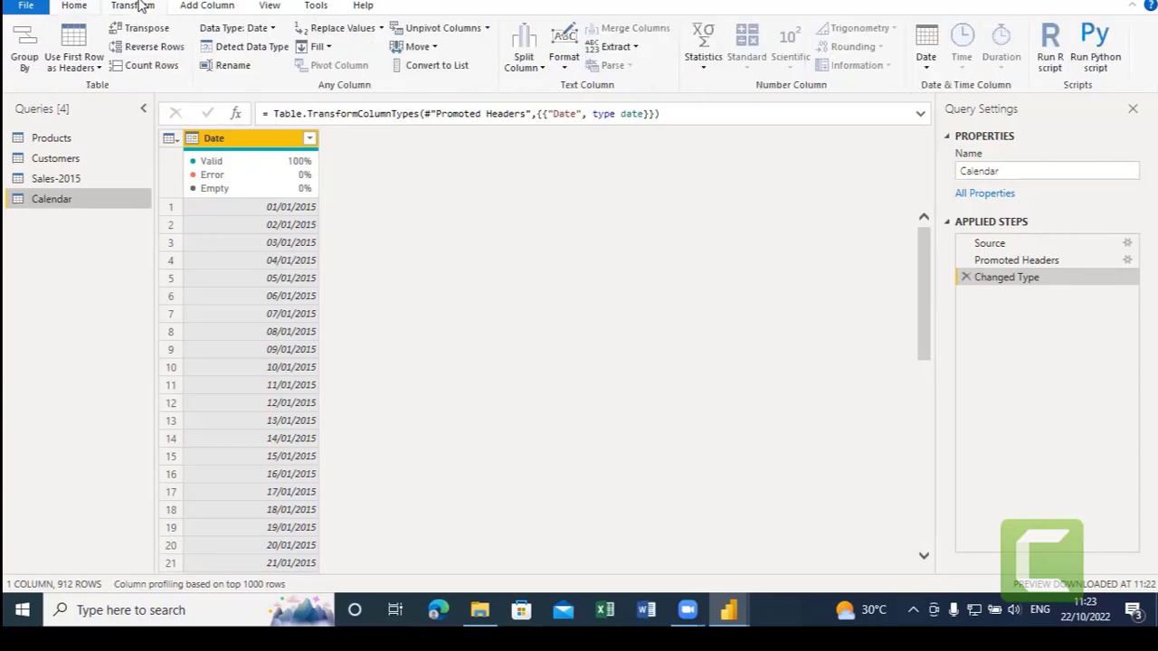
click(211, 5)
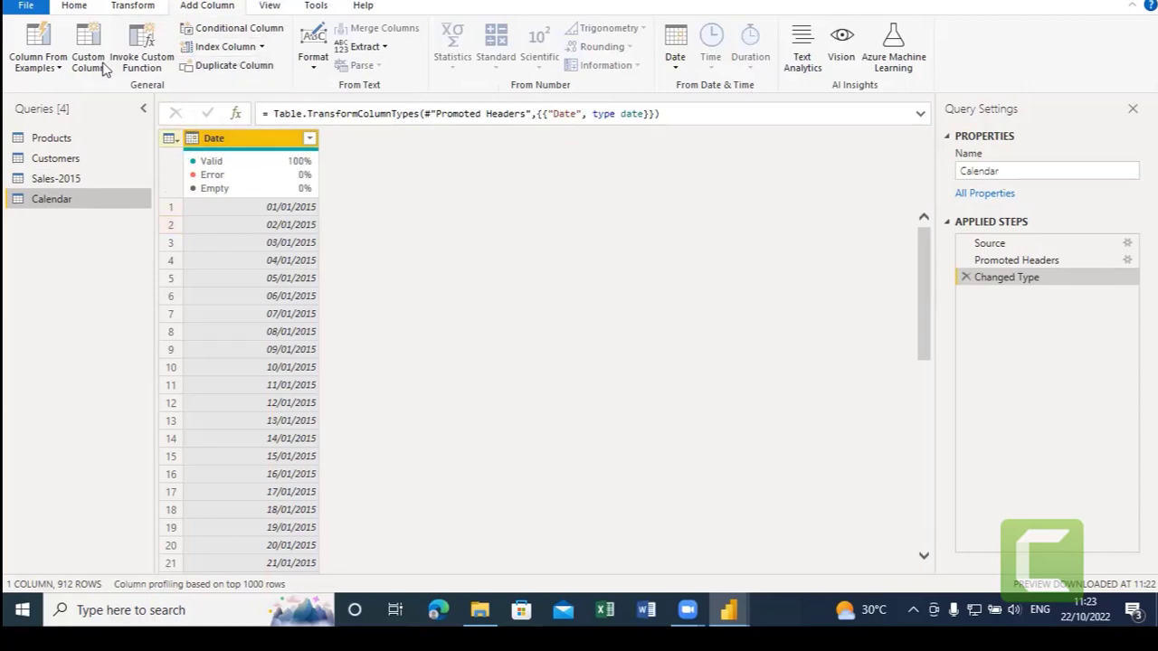
click(72, 5)
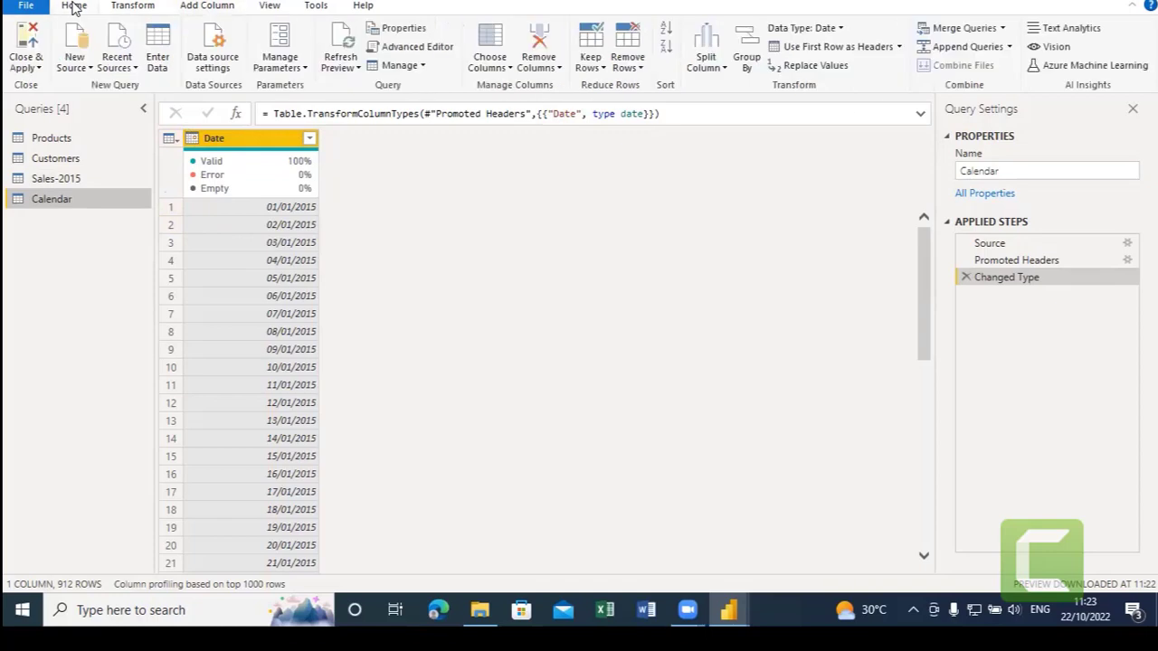
click(840, 29)
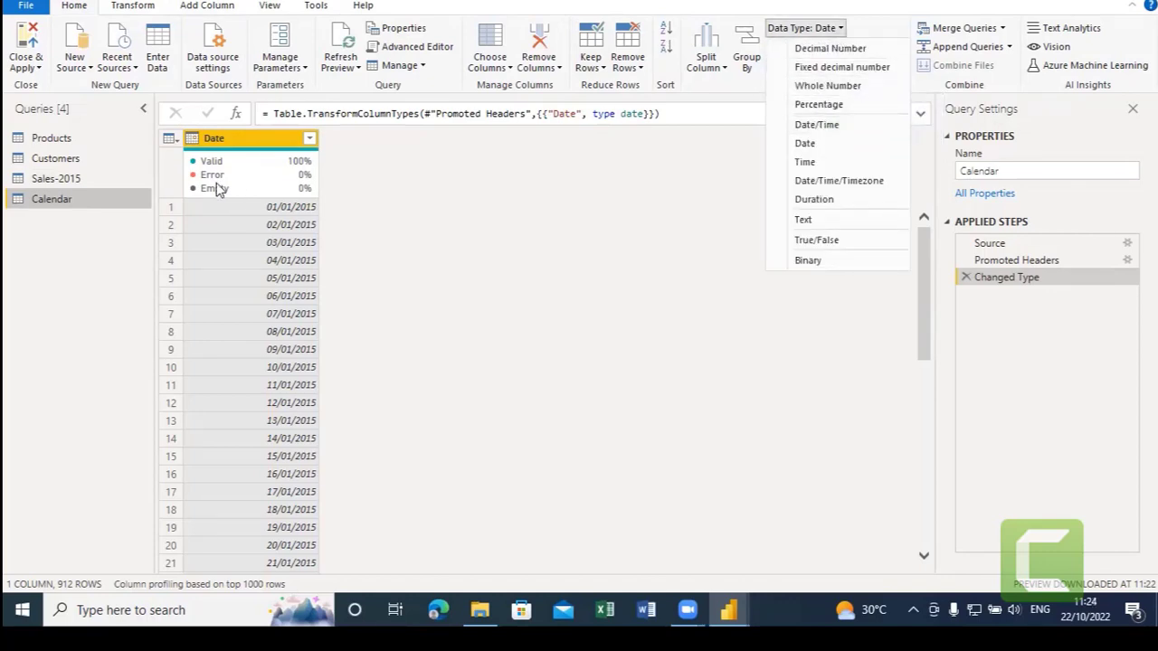
click(389, 192)
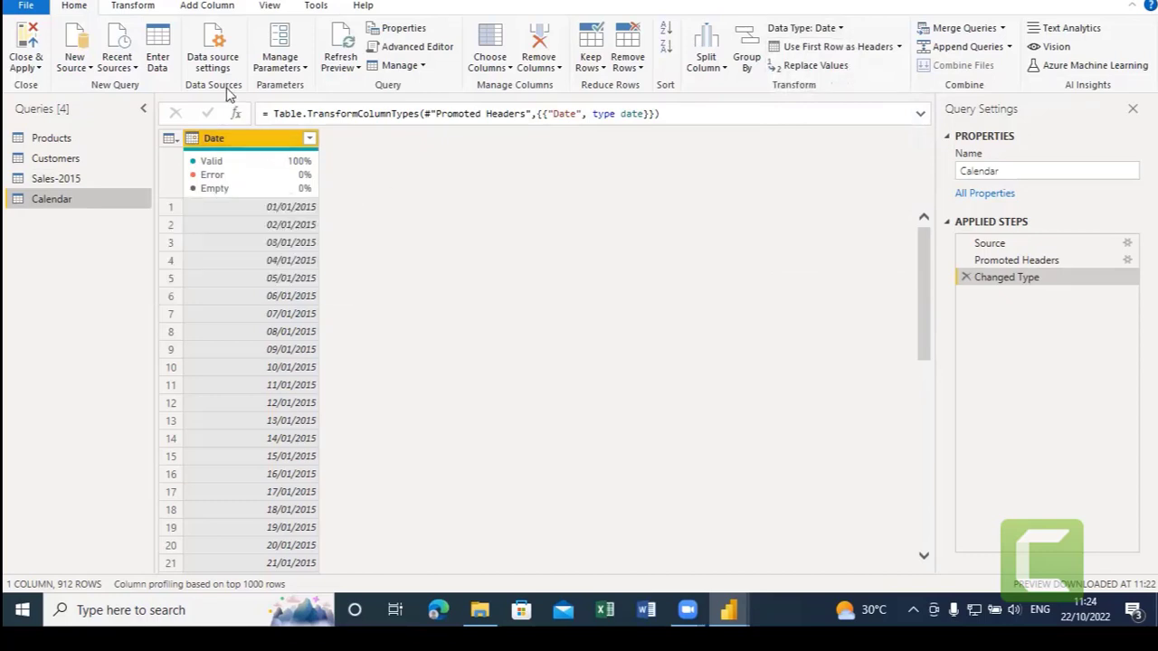
click(217, 7)
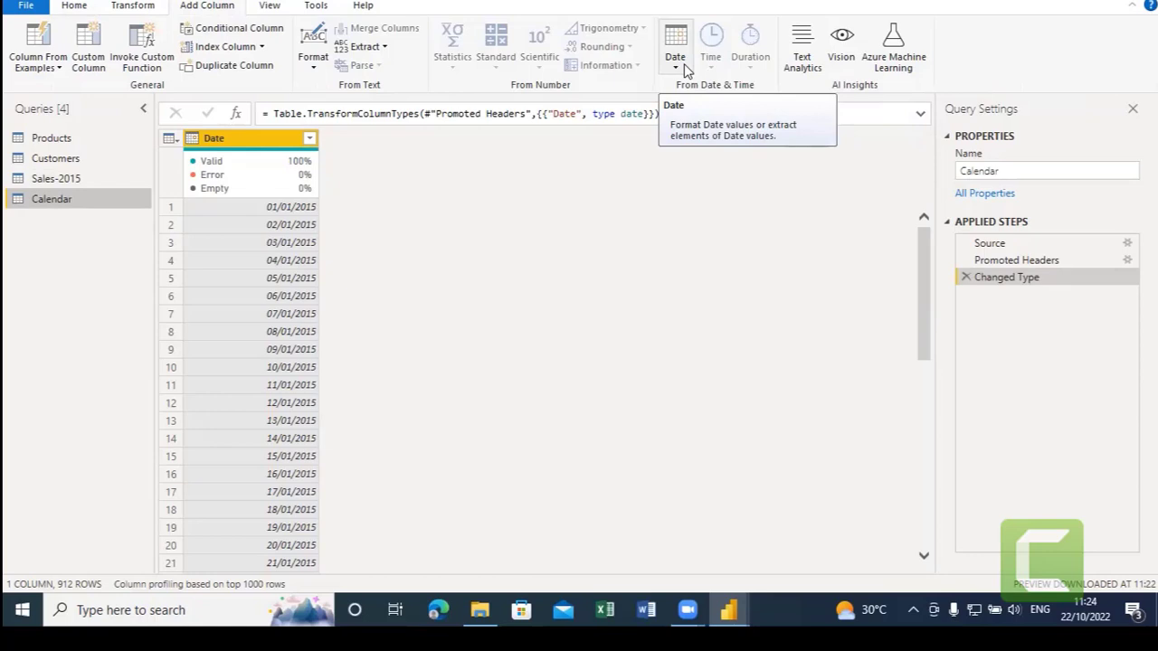
click(193, 138)
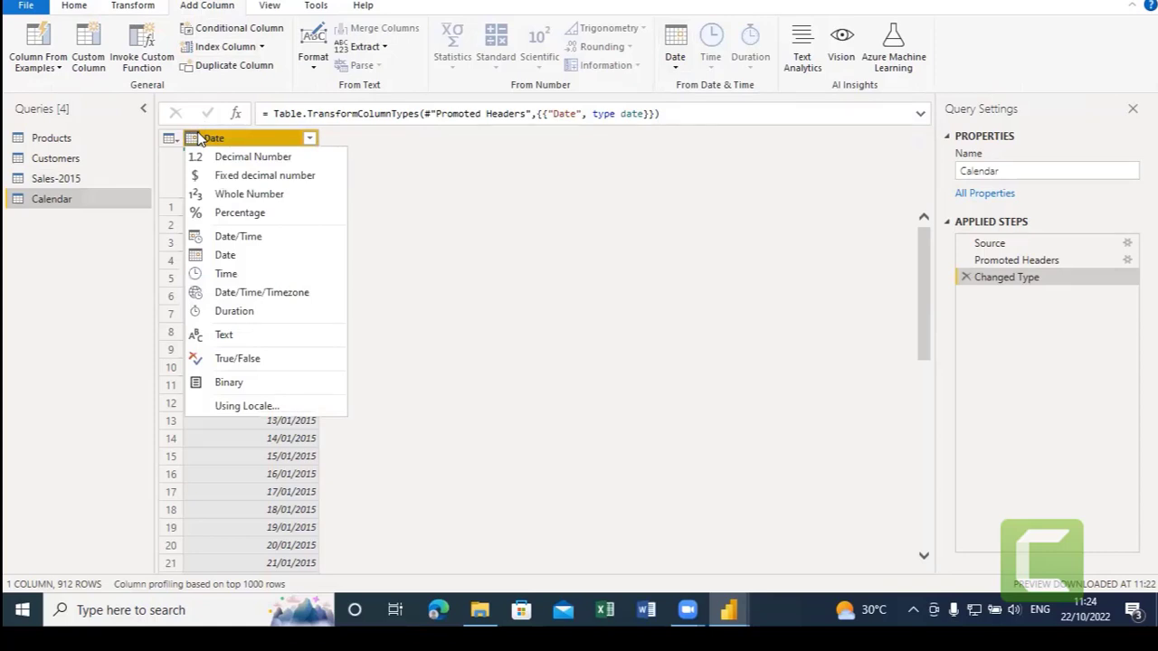
click(568, 356)
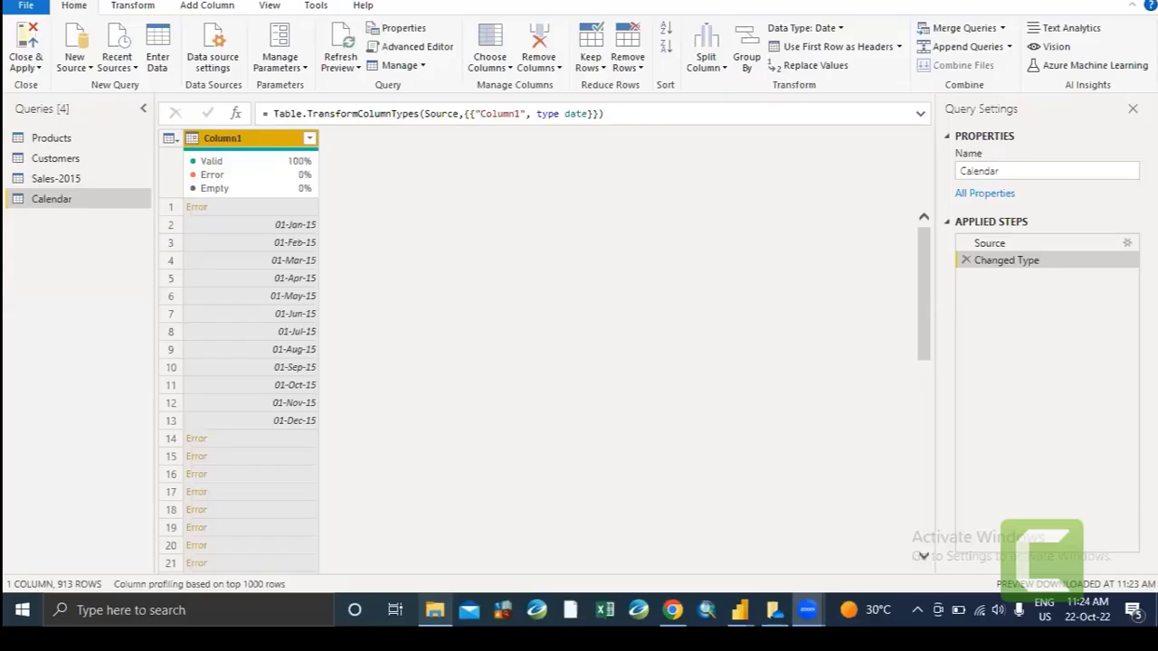
Delete the Changed Type step from the Calendar query, leaving only its Source step.
click(546, 406)
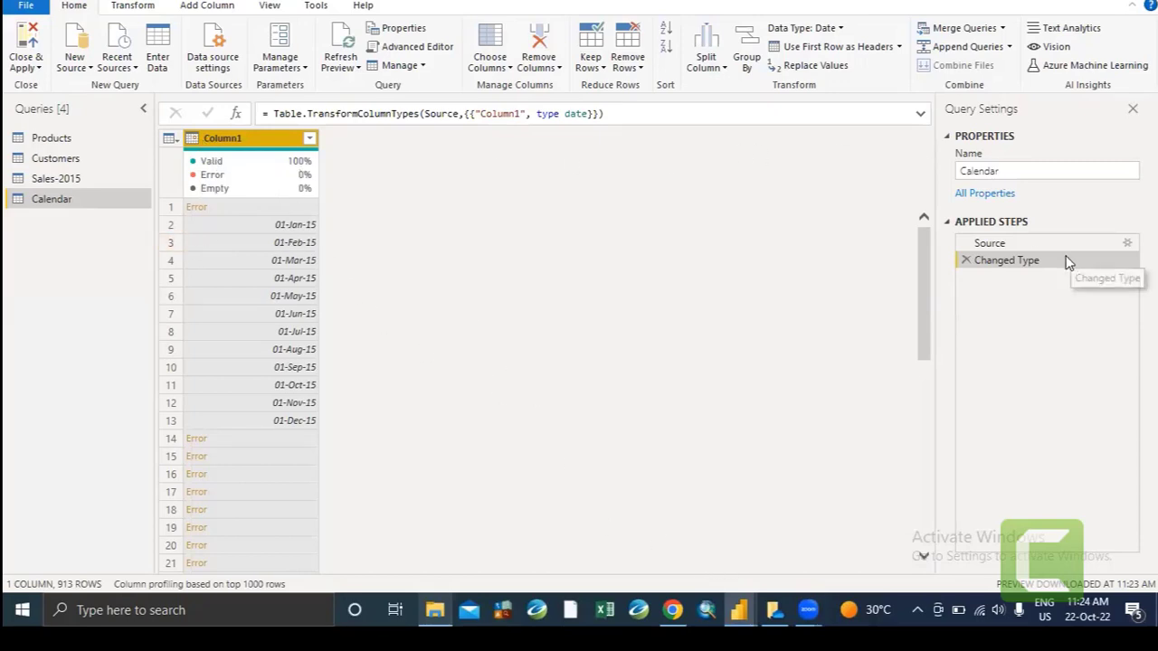
click(966, 261)
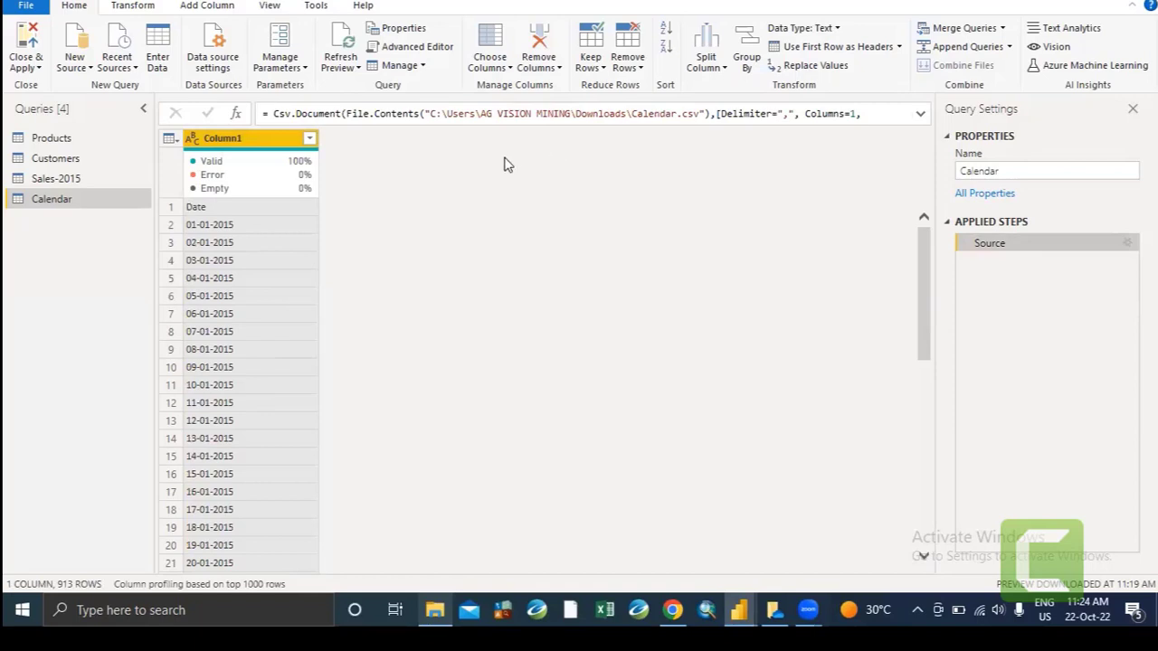
mouse_move(264, 165)
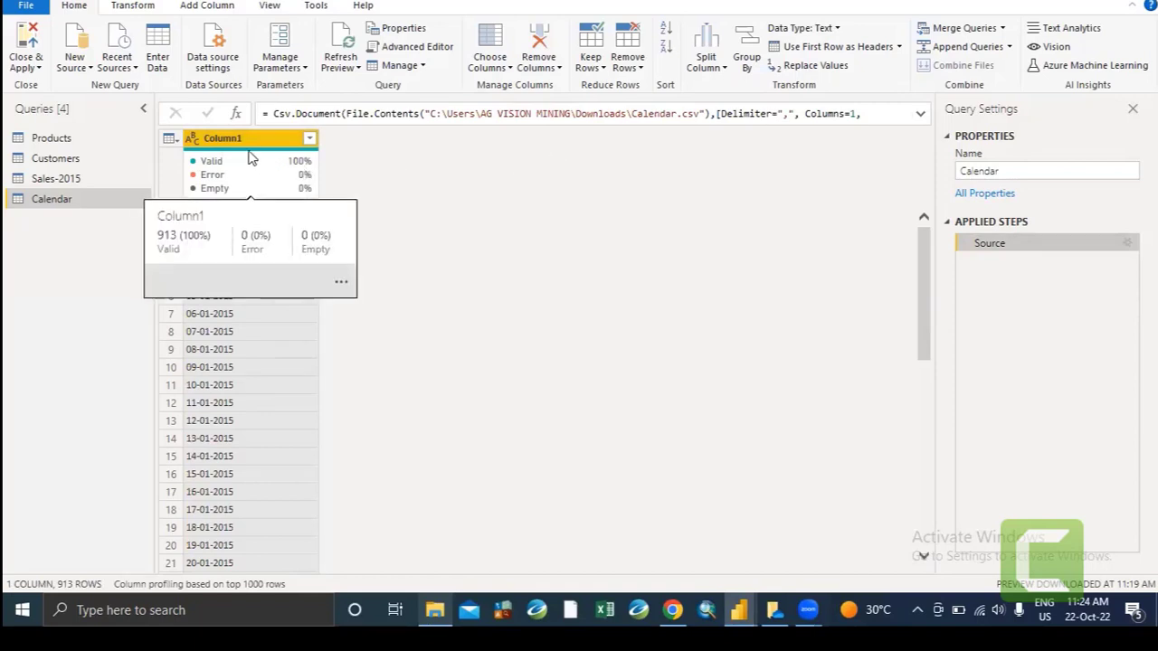